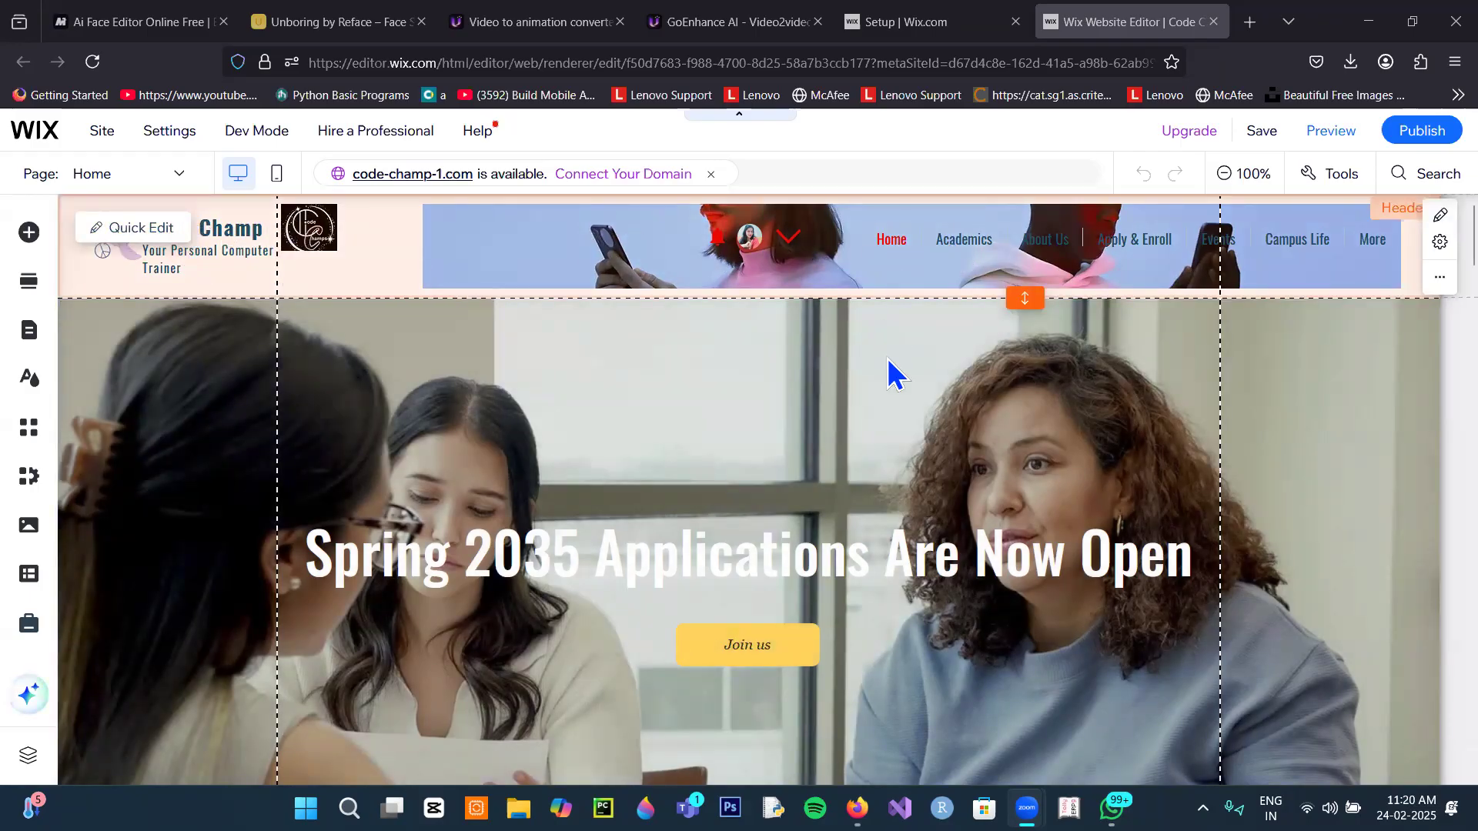
Step: Delete the Academics page from the header menu's Site Pages and Menu list
scroll(885, 385, down, 3)
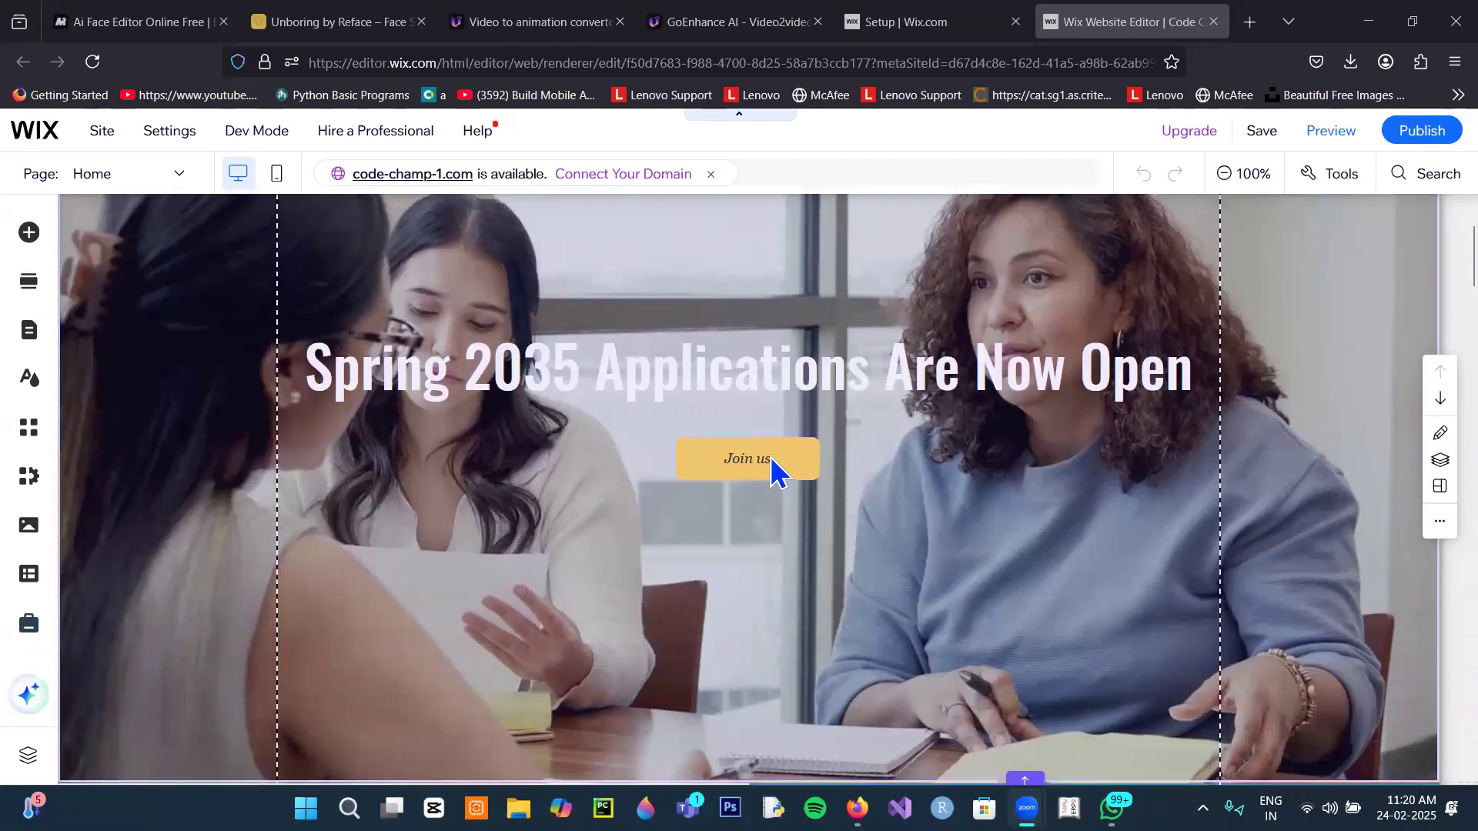
scroll(772, 471, up, 3)
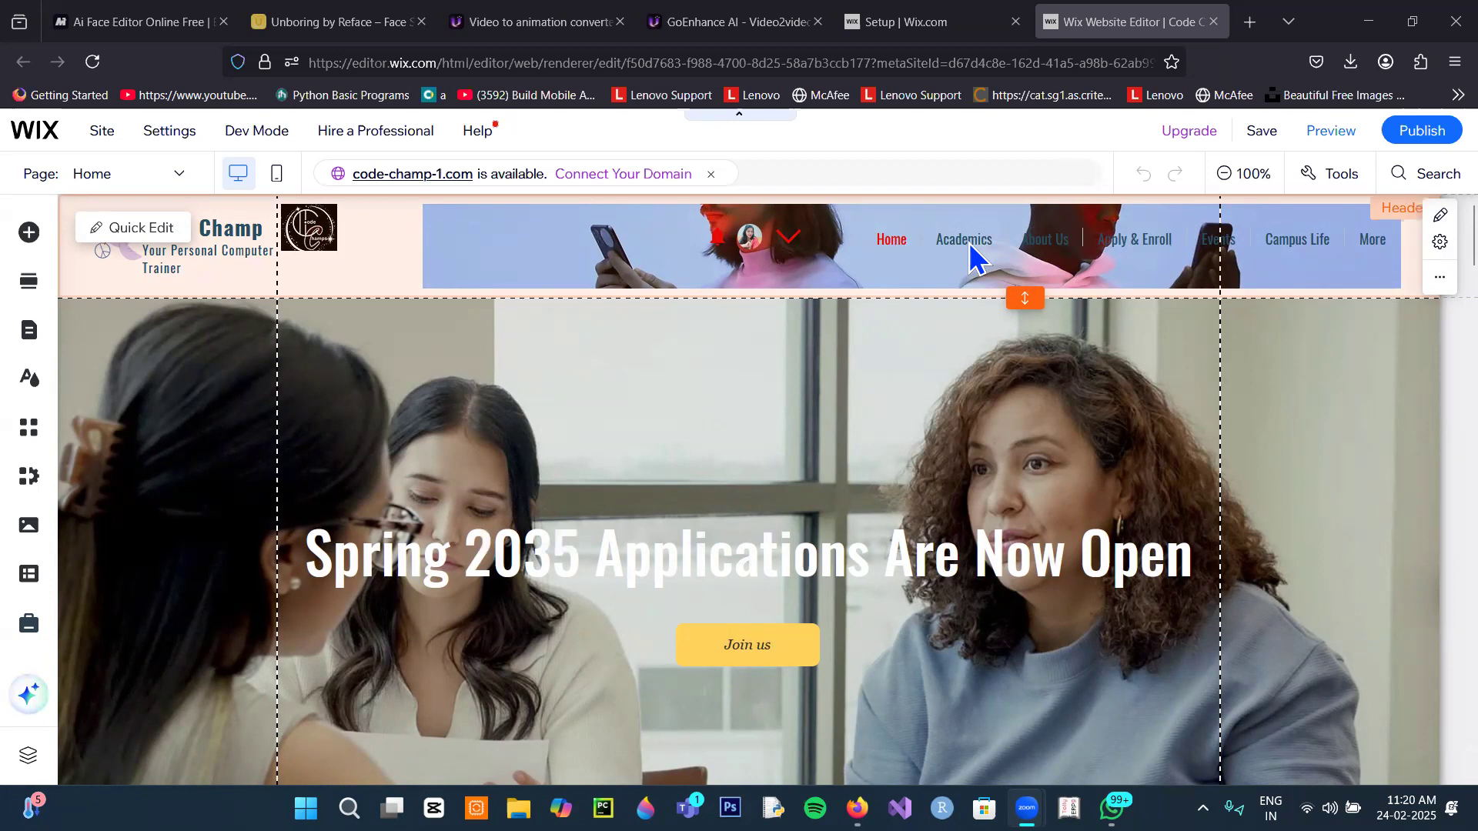
click(1030, 238)
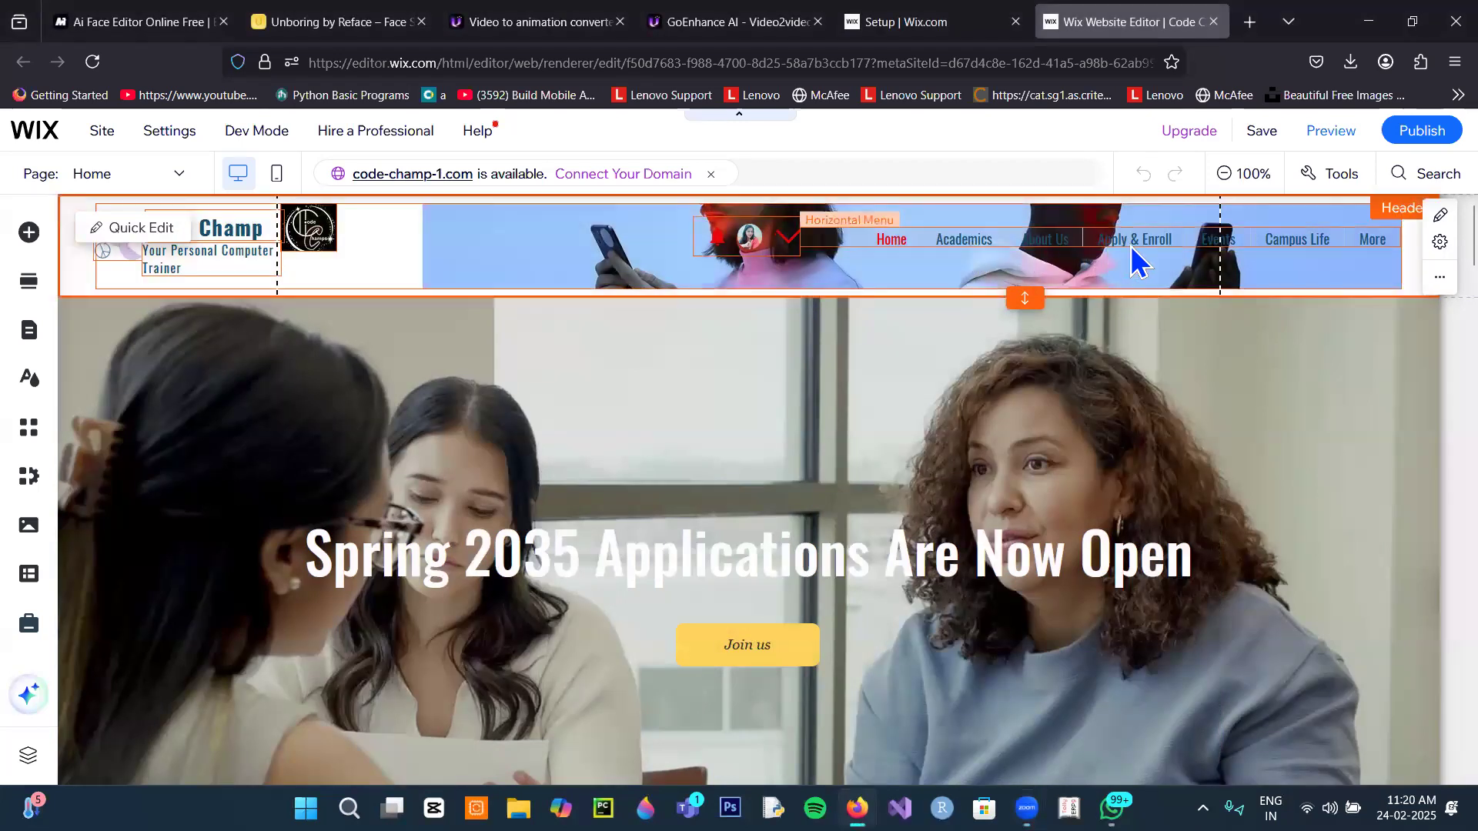
click(974, 238)
click(974, 234)
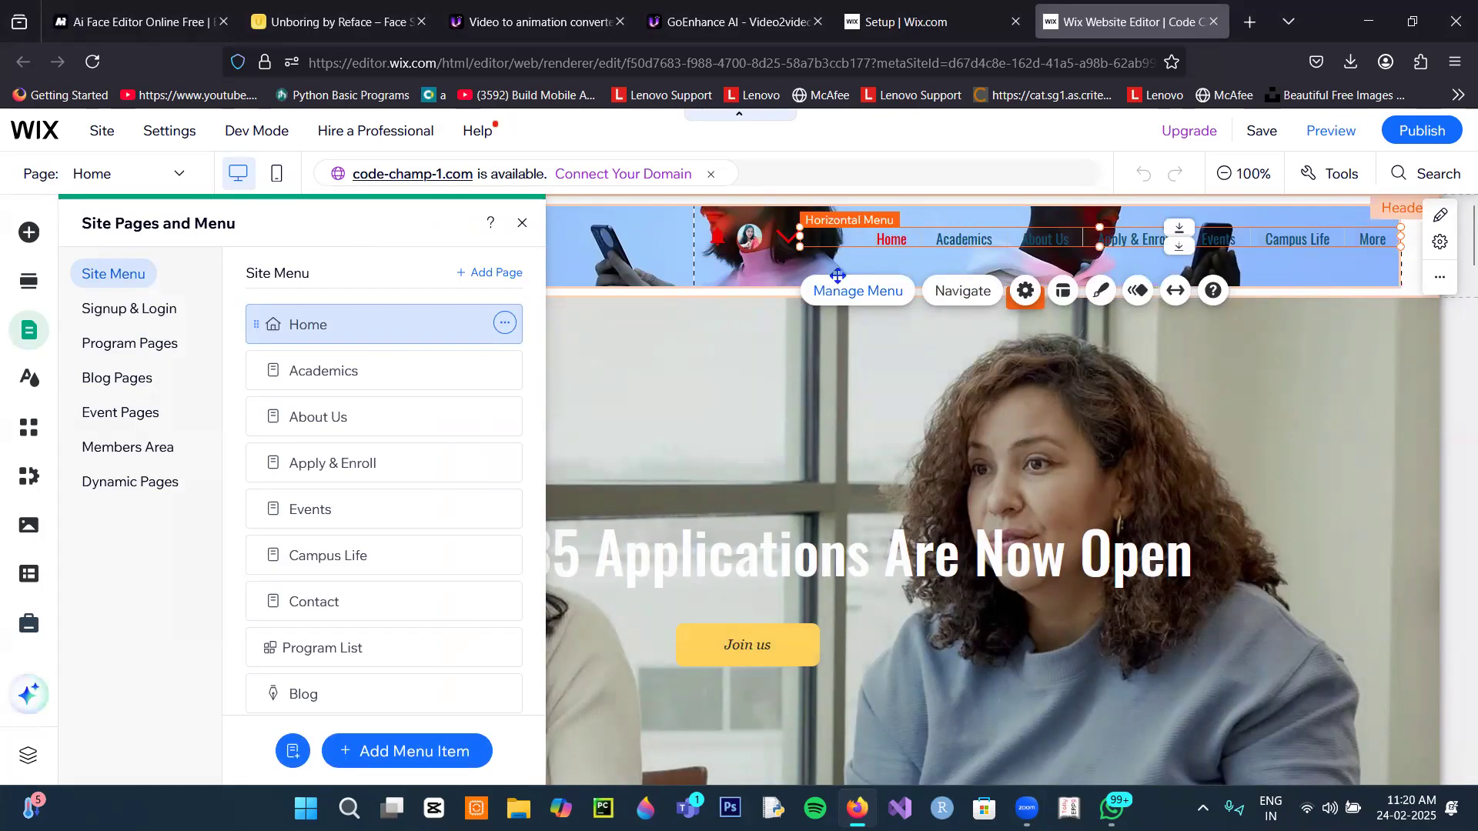
click(506, 372)
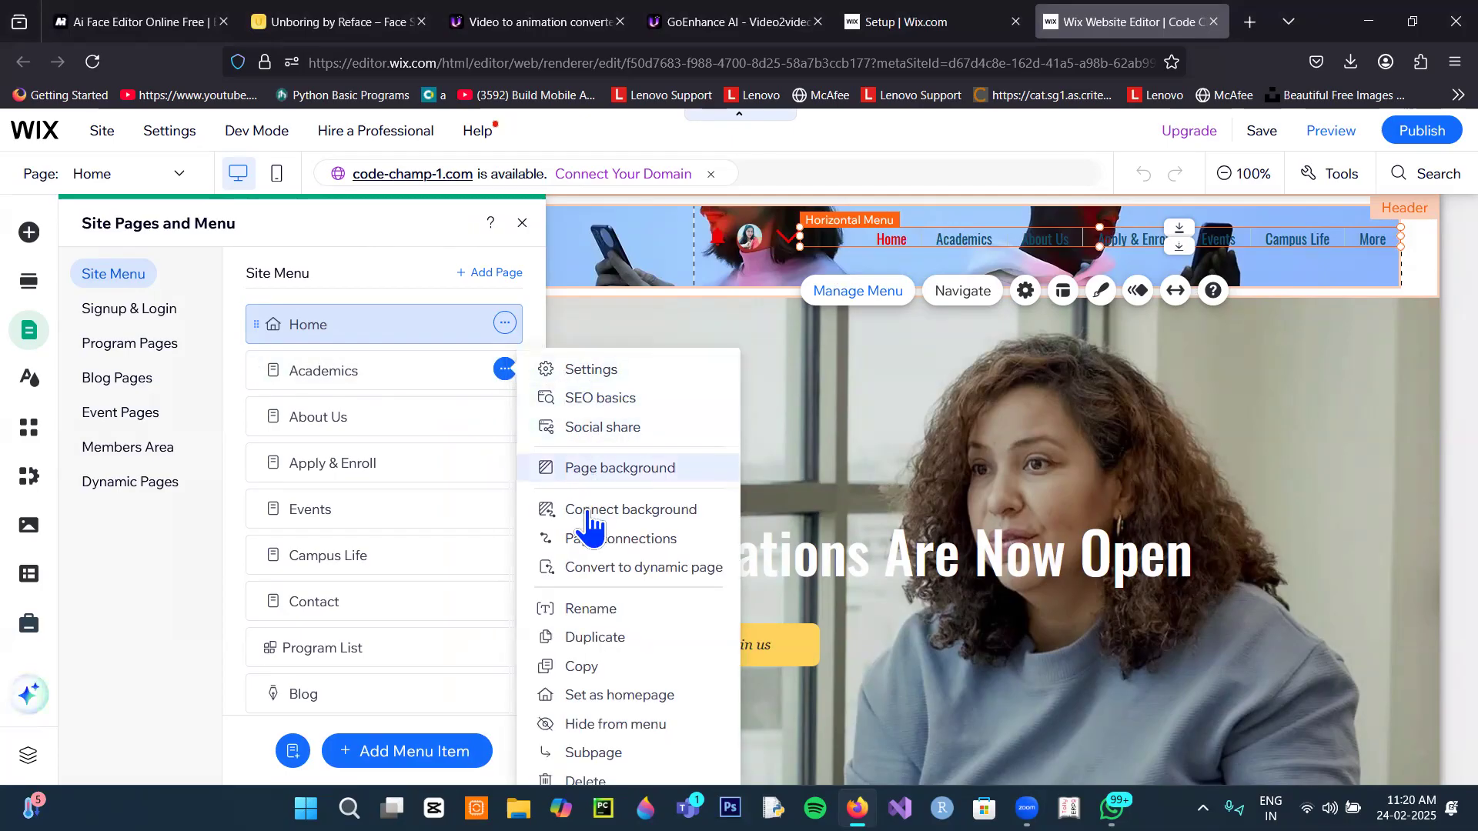
scroll(592, 619, down, 1)
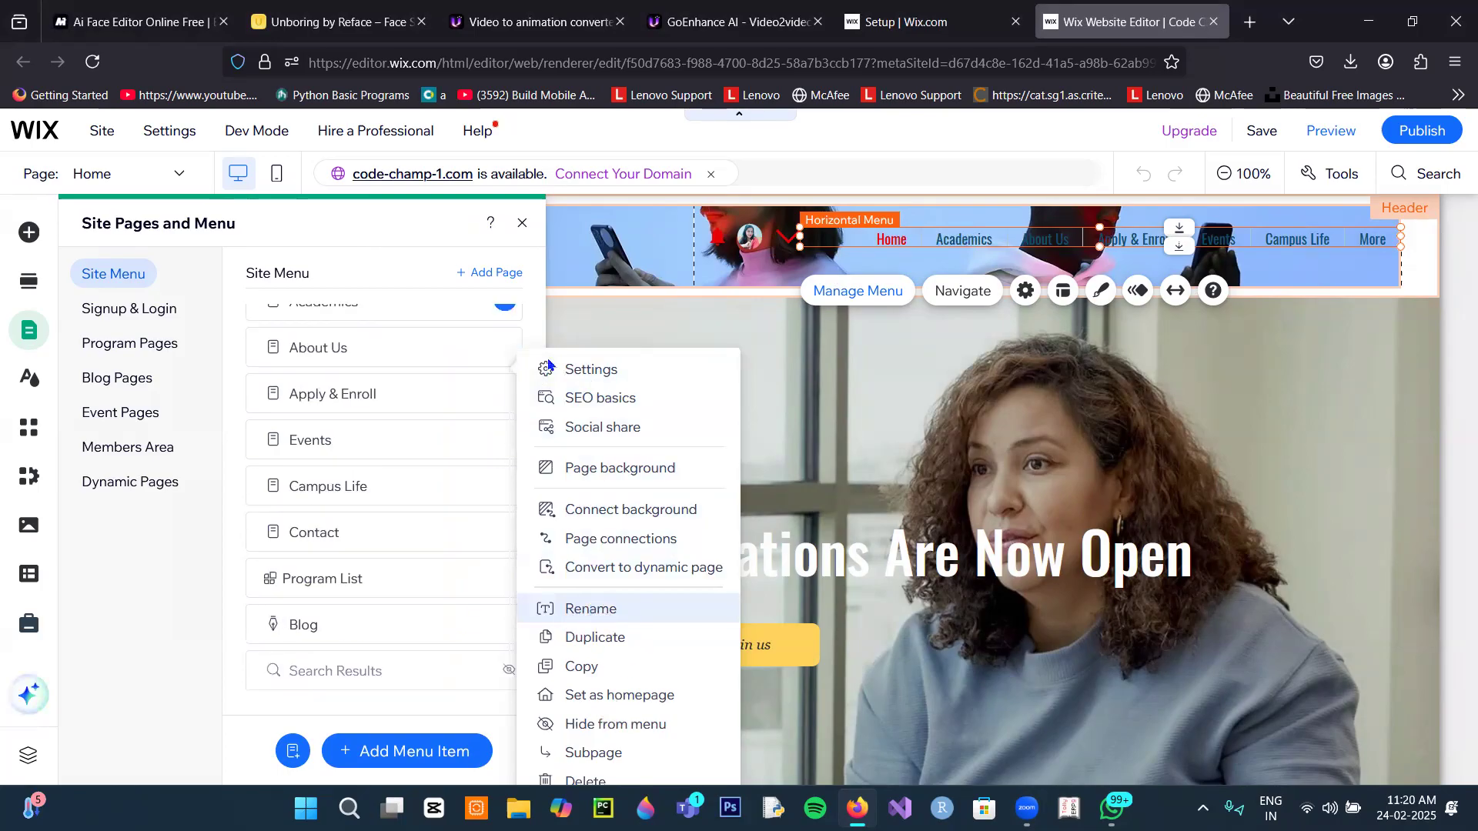
scroll(422, 339, up, 1)
click(504, 370)
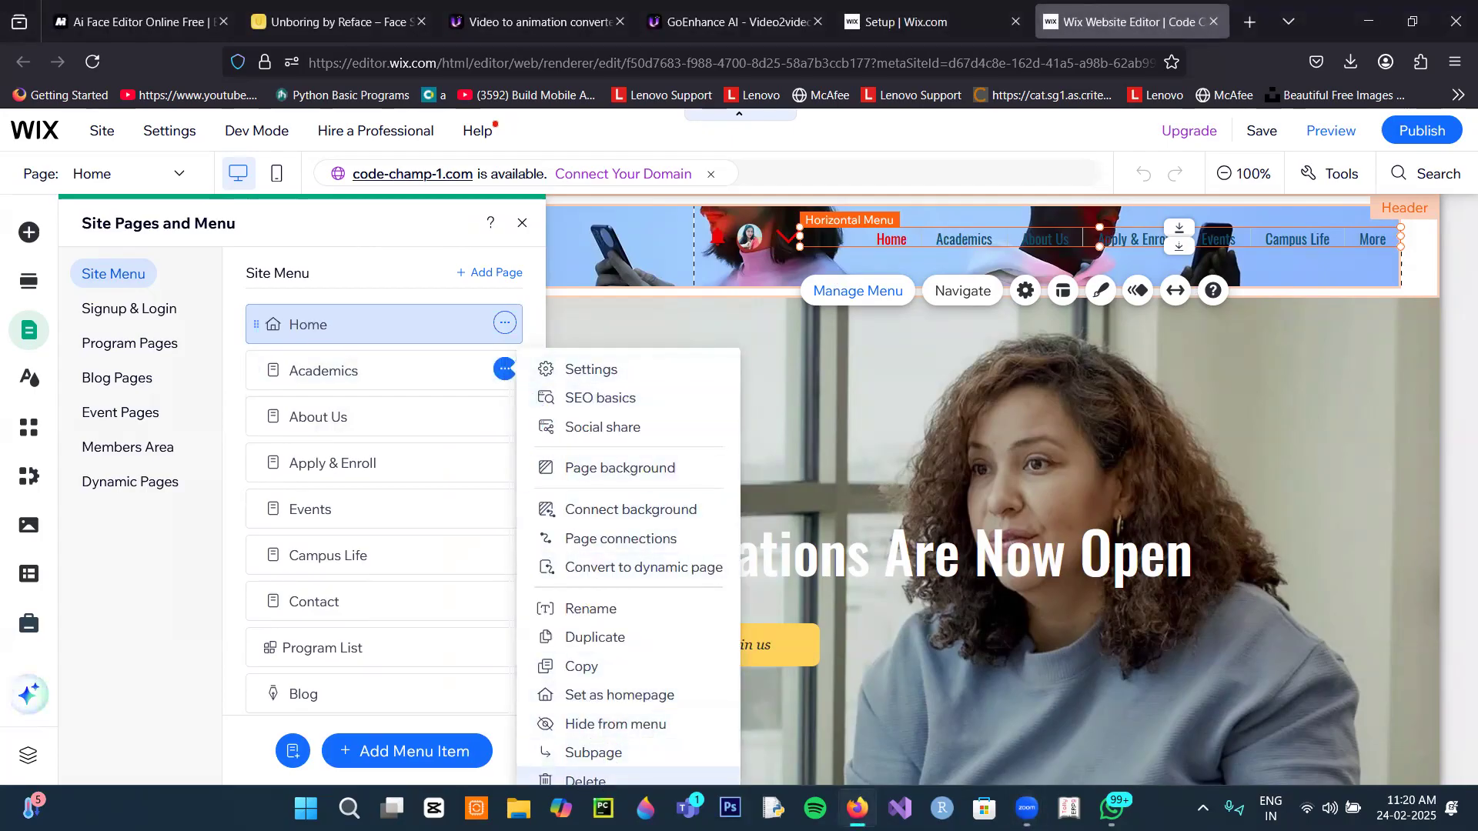
click(585, 780)
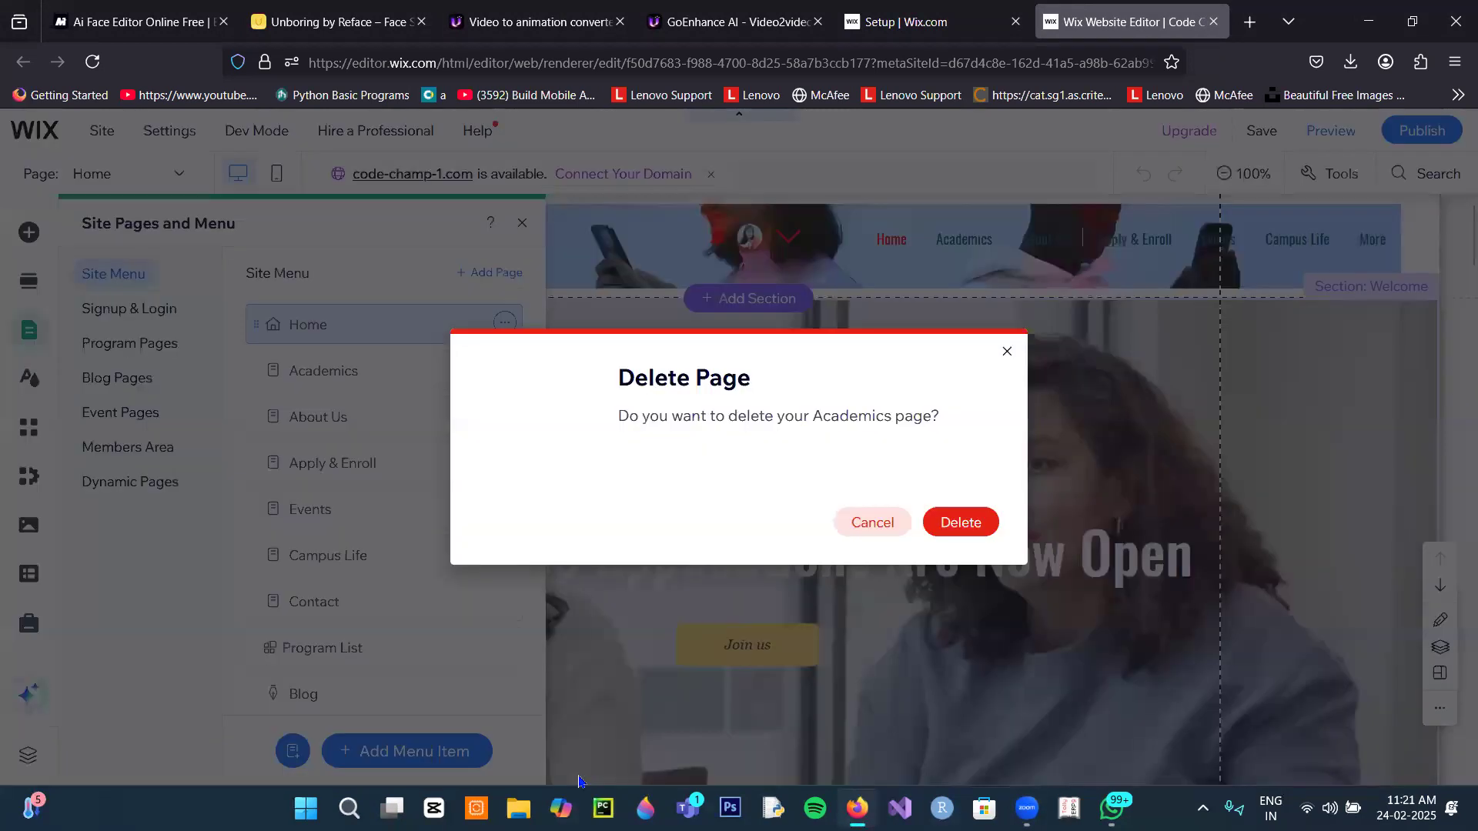
click(943, 528)
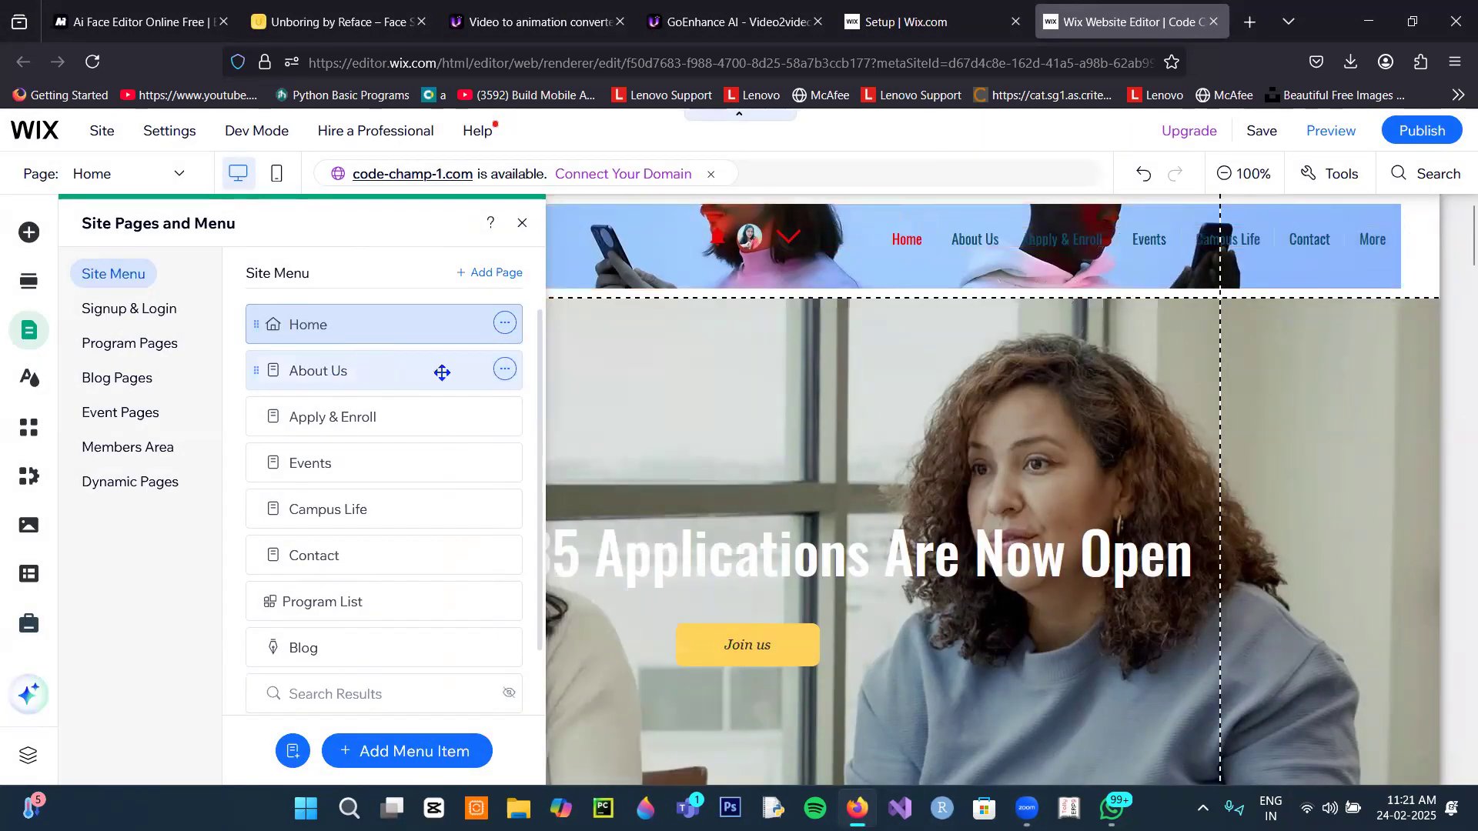
Step: Open the About Us page on the canvas, keeping its name, and close the pages list
click(507, 371)
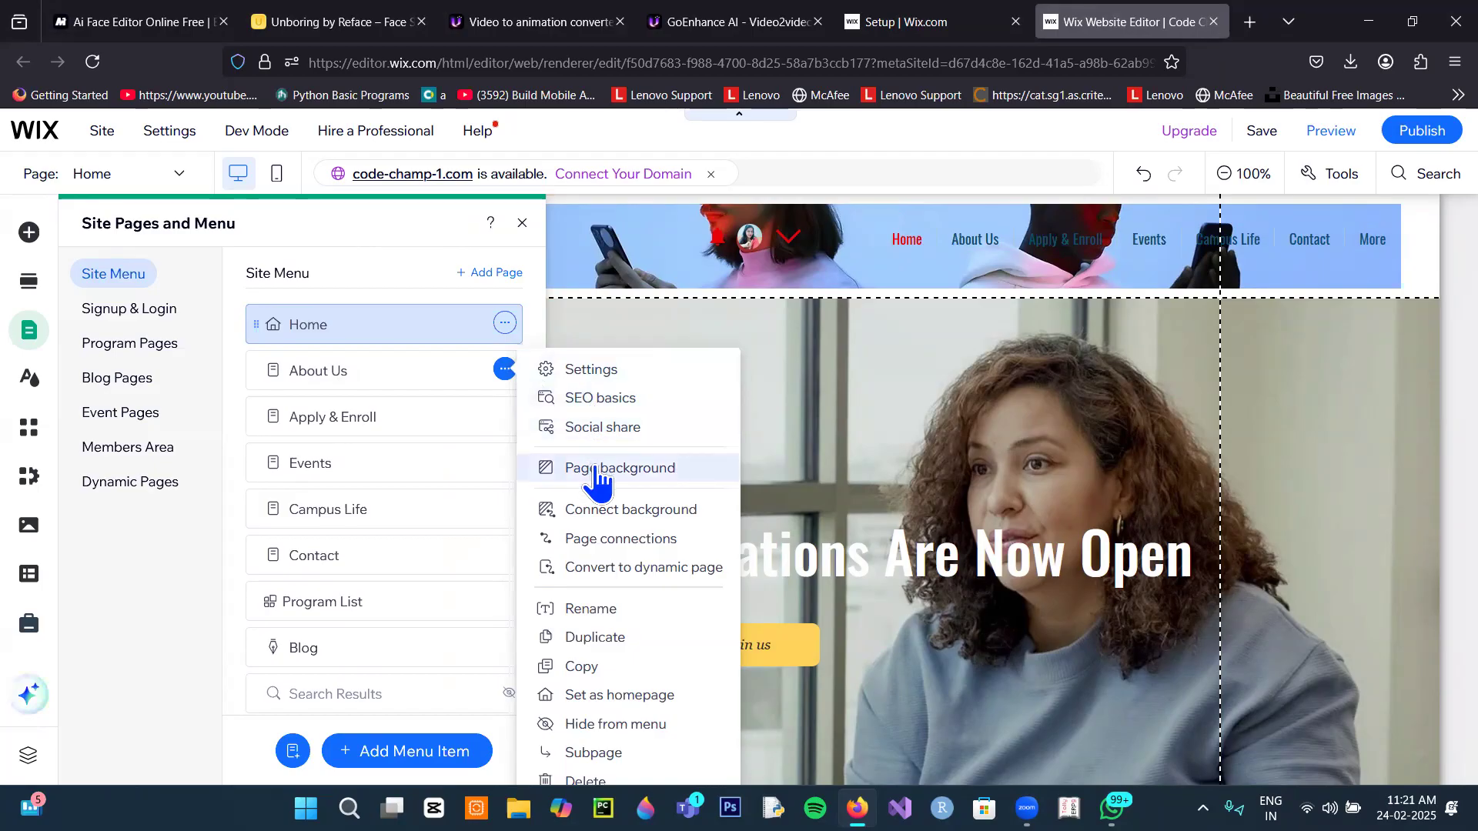
click(362, 373)
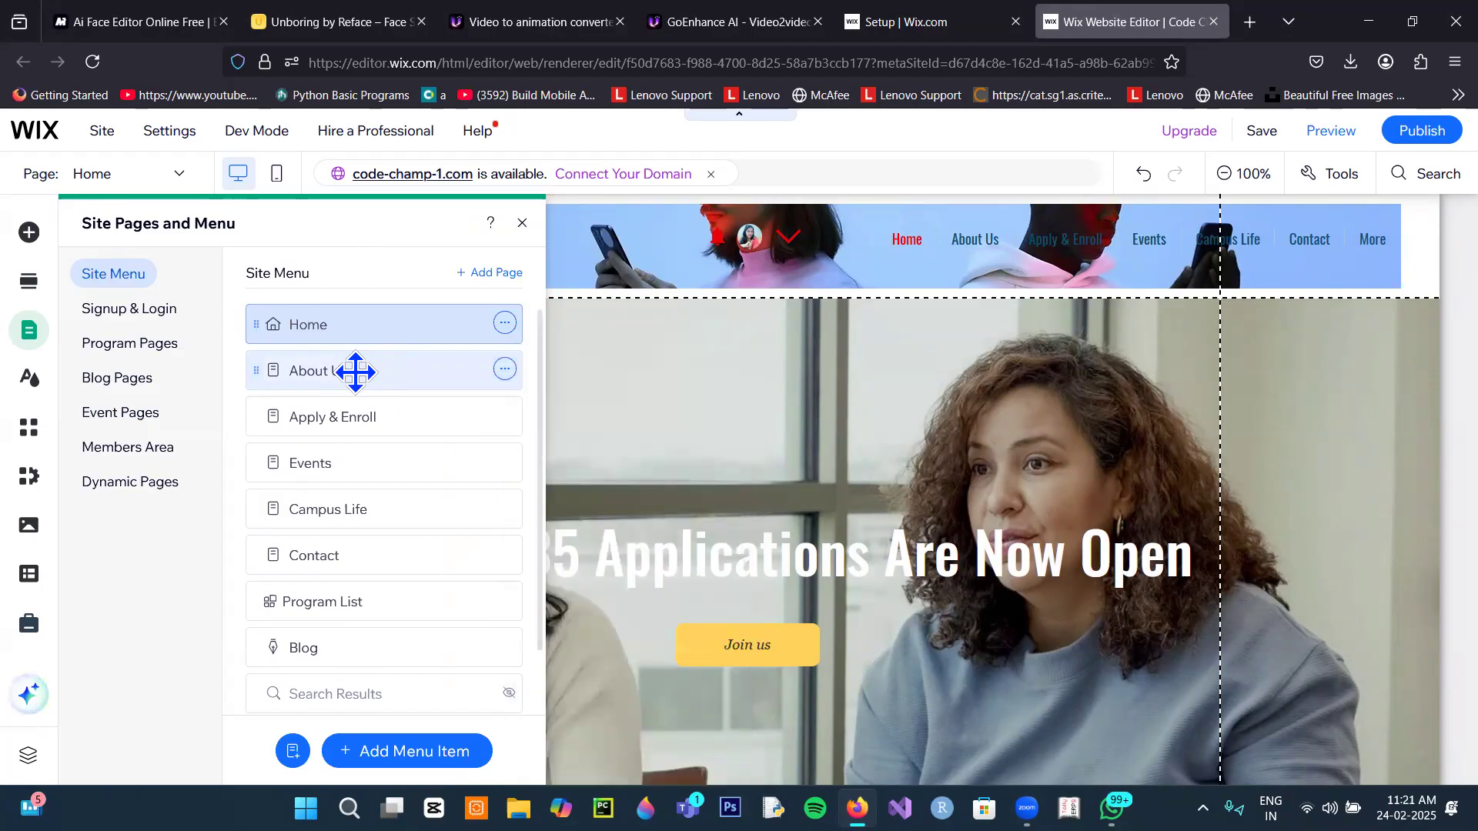
double_click(356, 371)
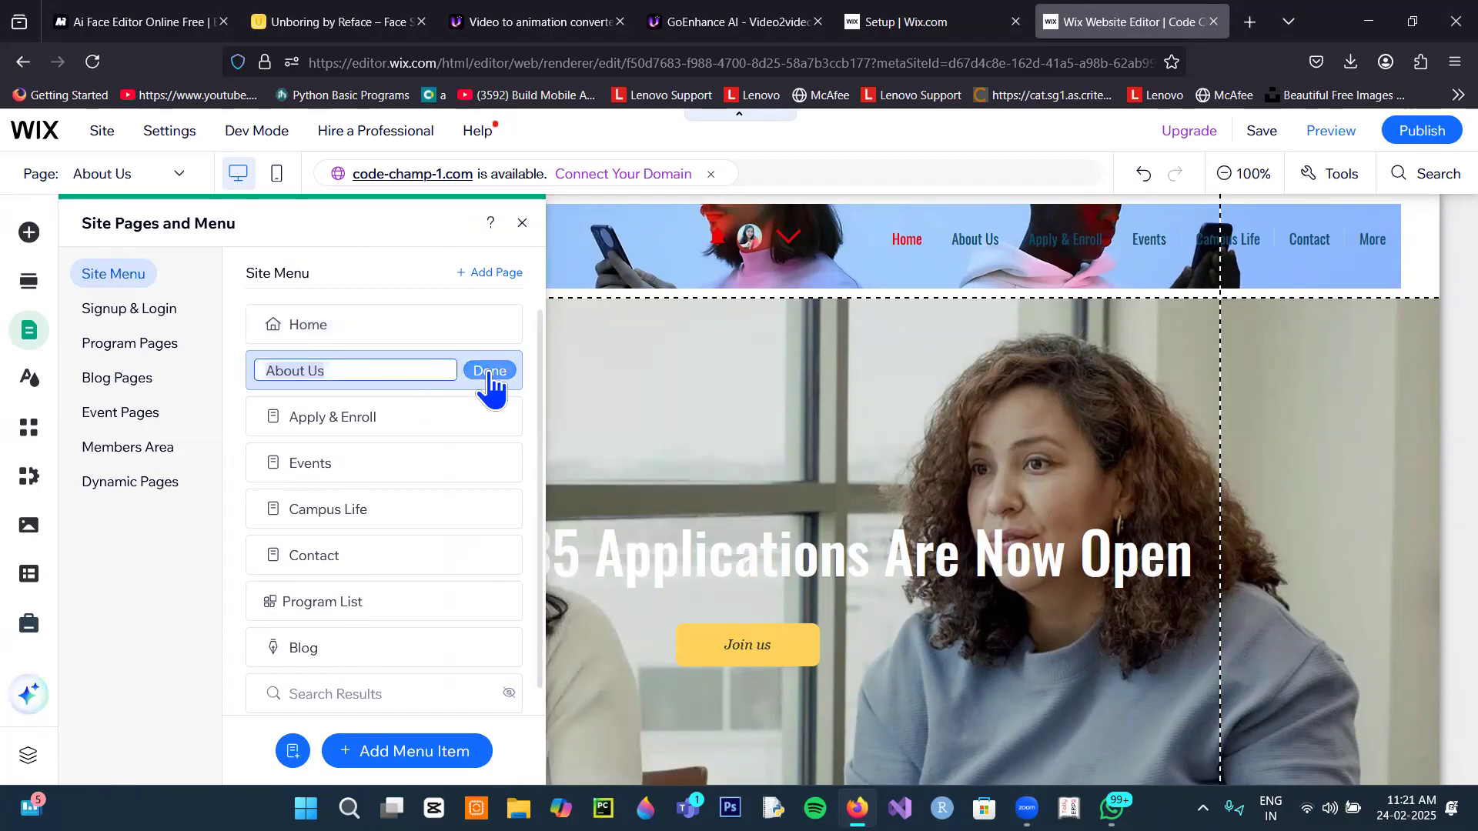
click(489, 372)
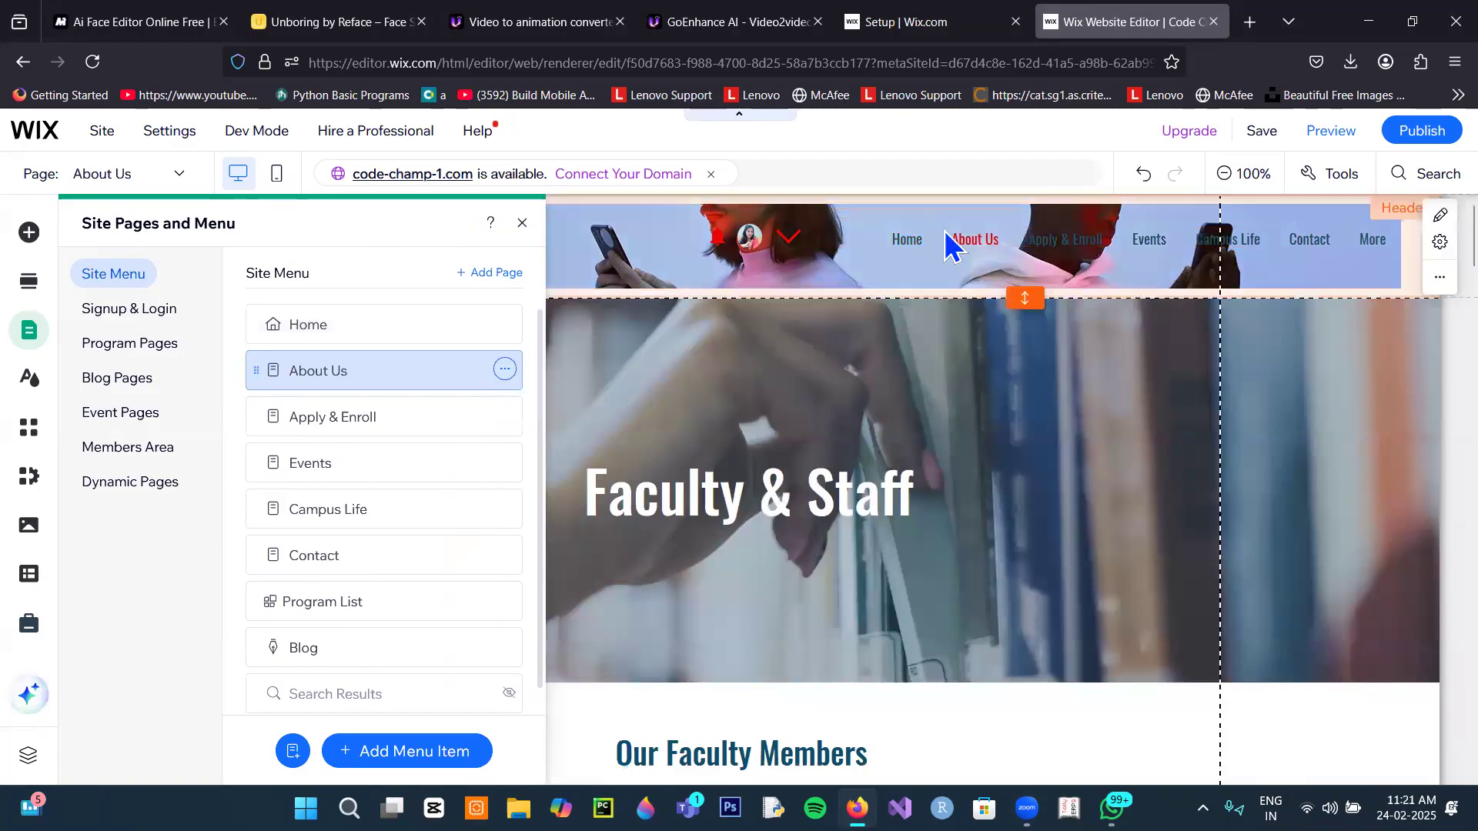
click(877, 458)
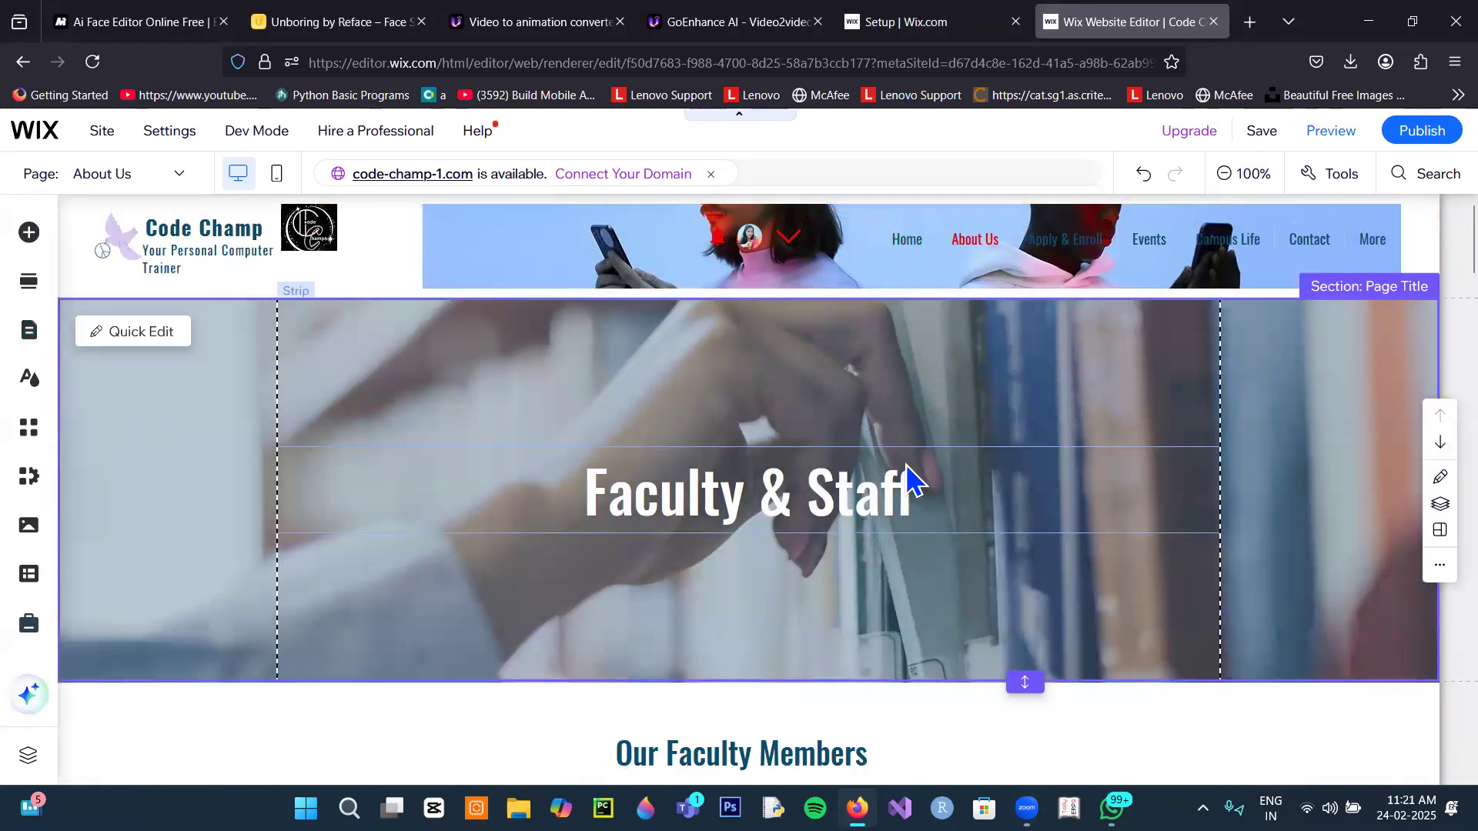
Step: Retitle the Faculty & Staff heading to 'About our Campus' and bring up Generate Text with AI
double_click(876, 499)
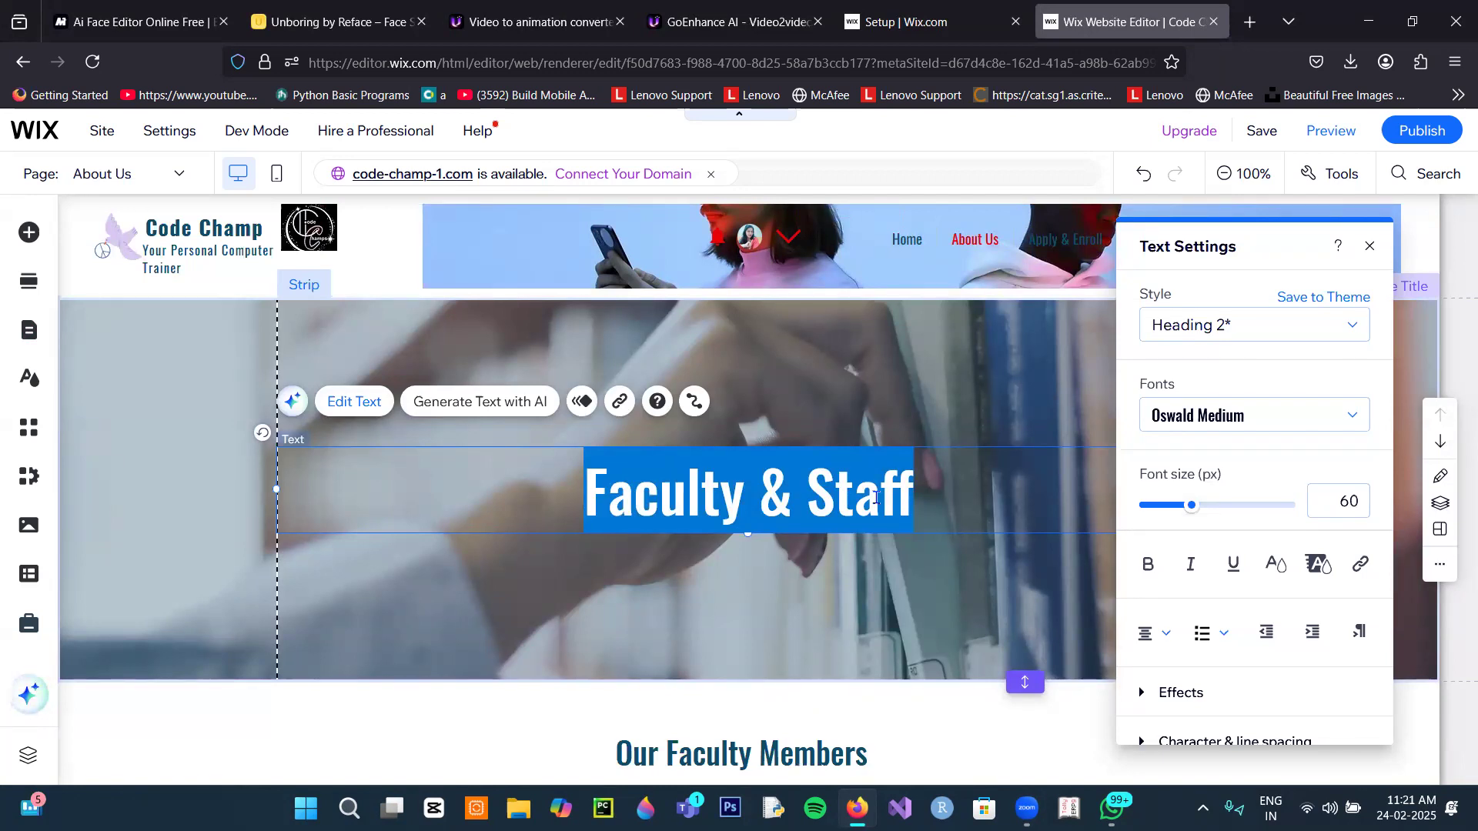
text(Abo)
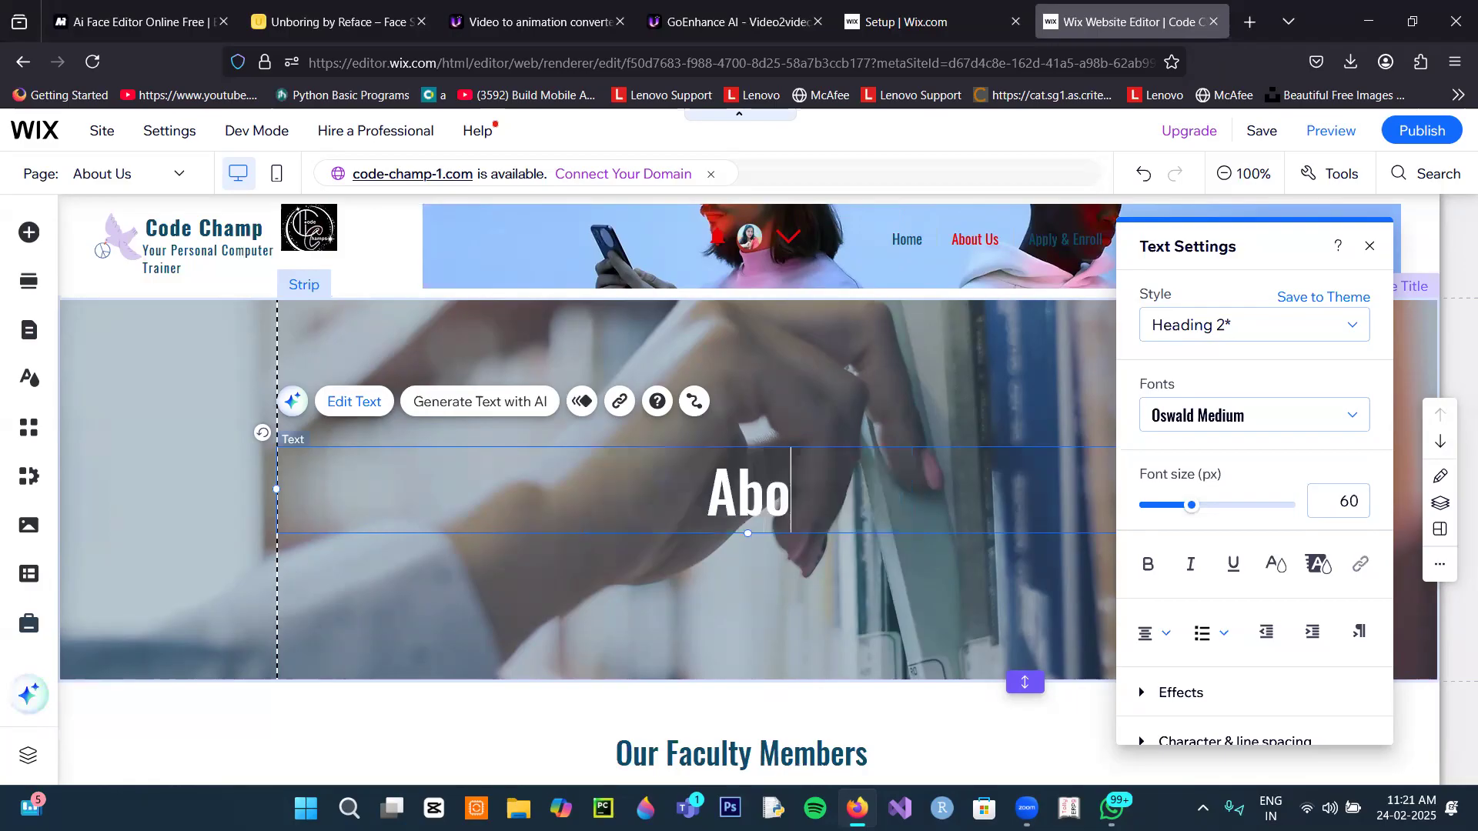
text(ut o)
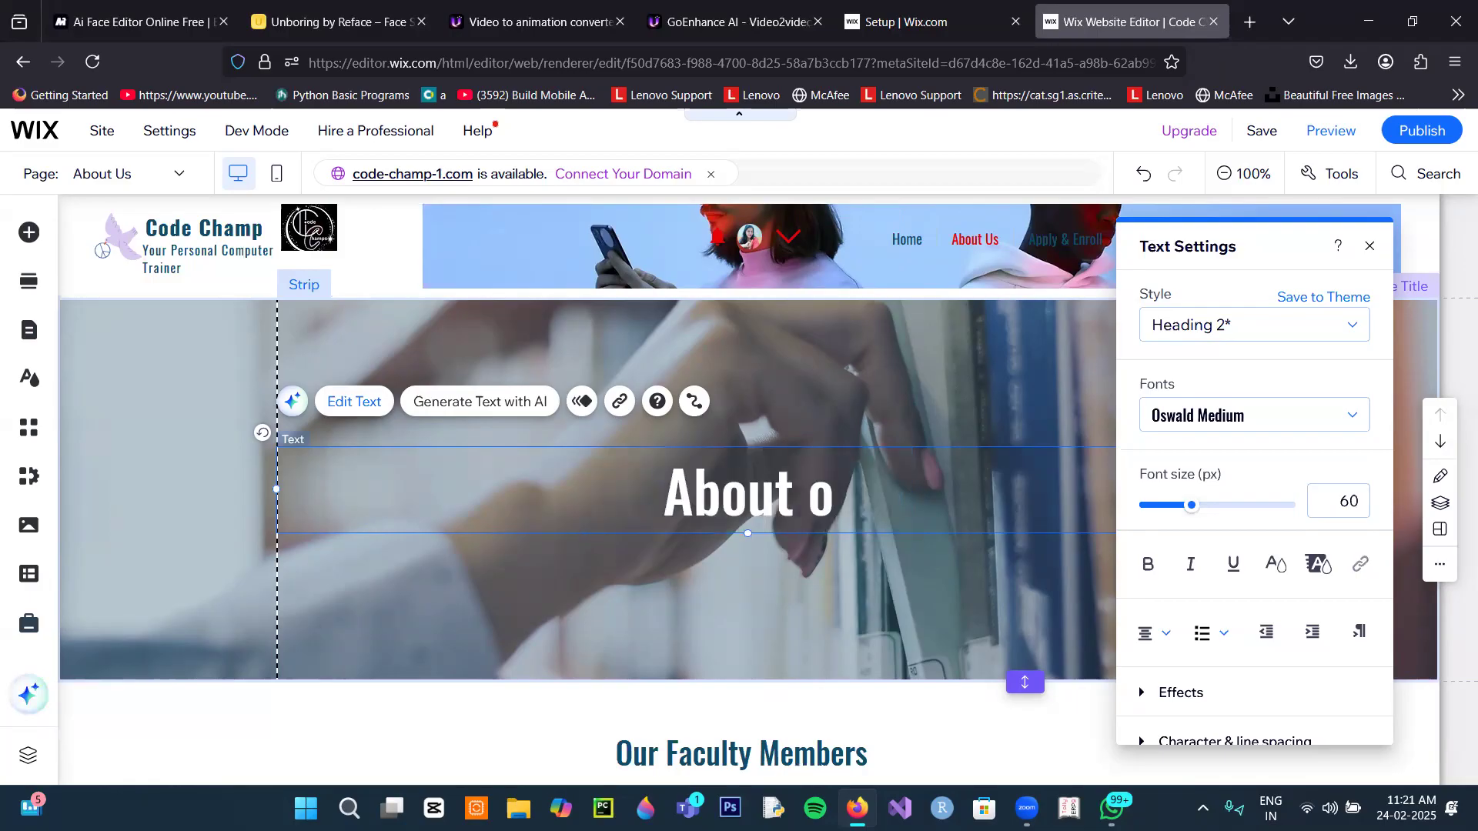
text(ur Campu)
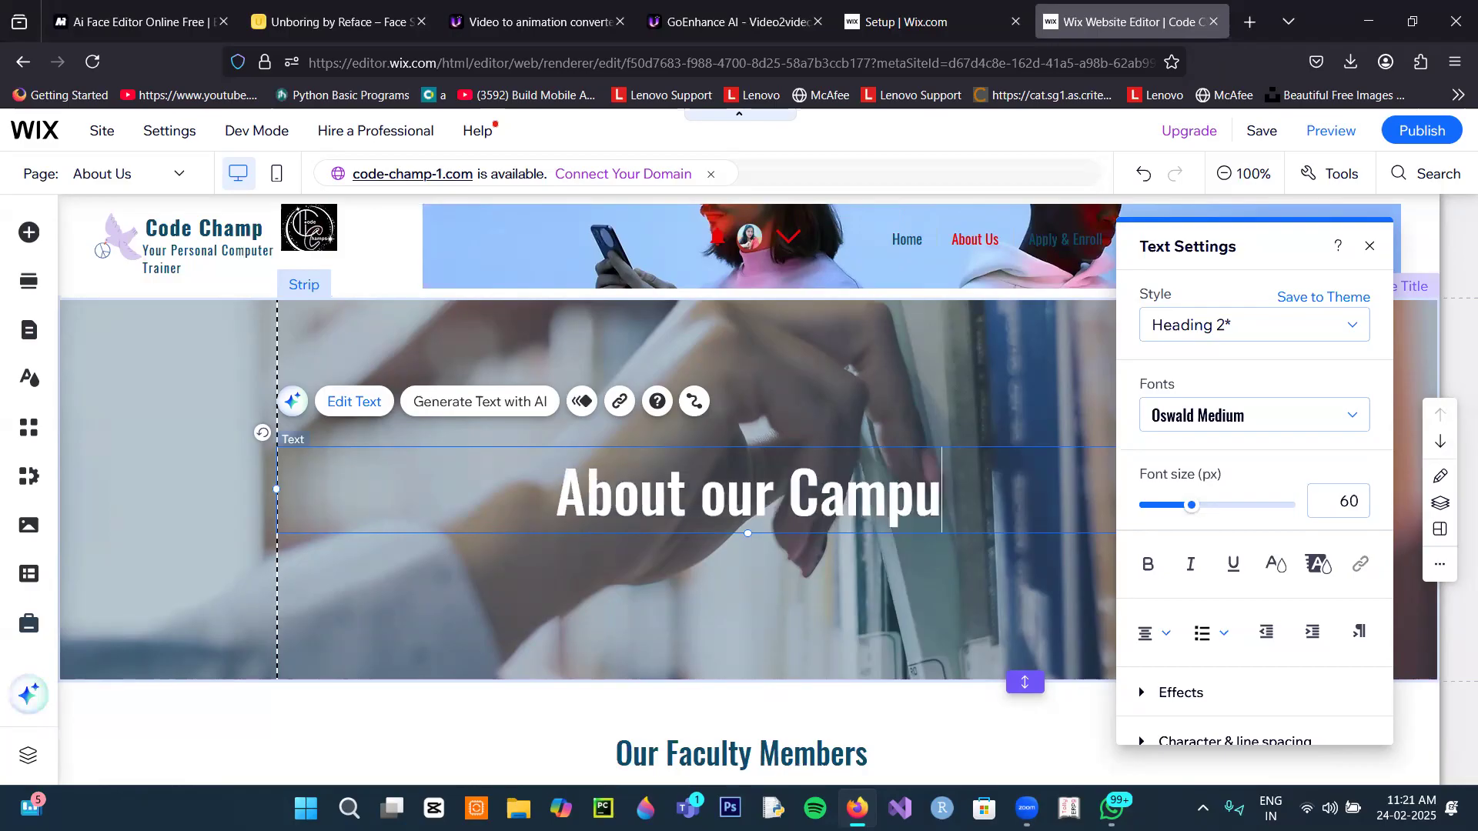
text(s)
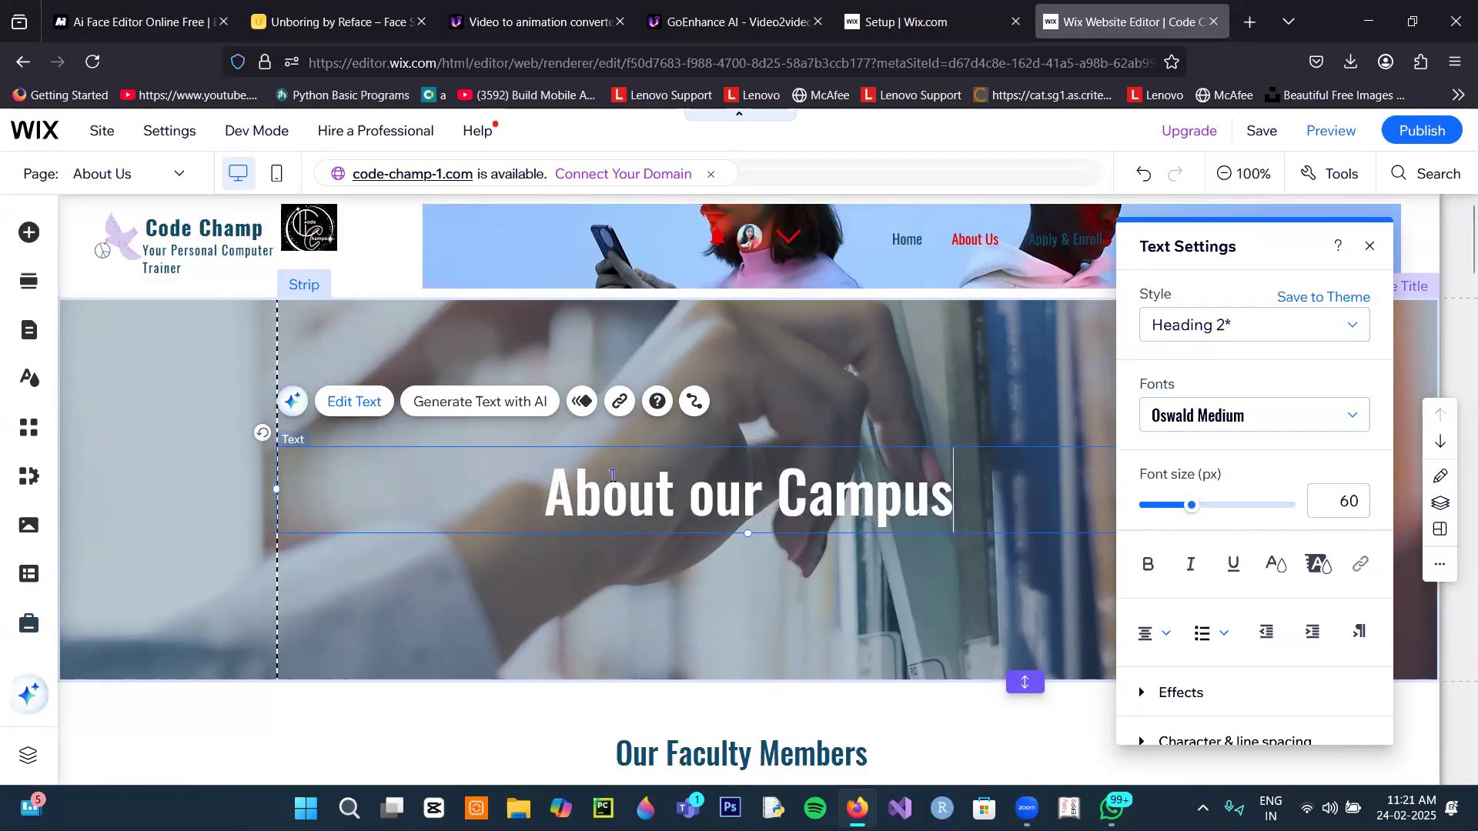
click(508, 408)
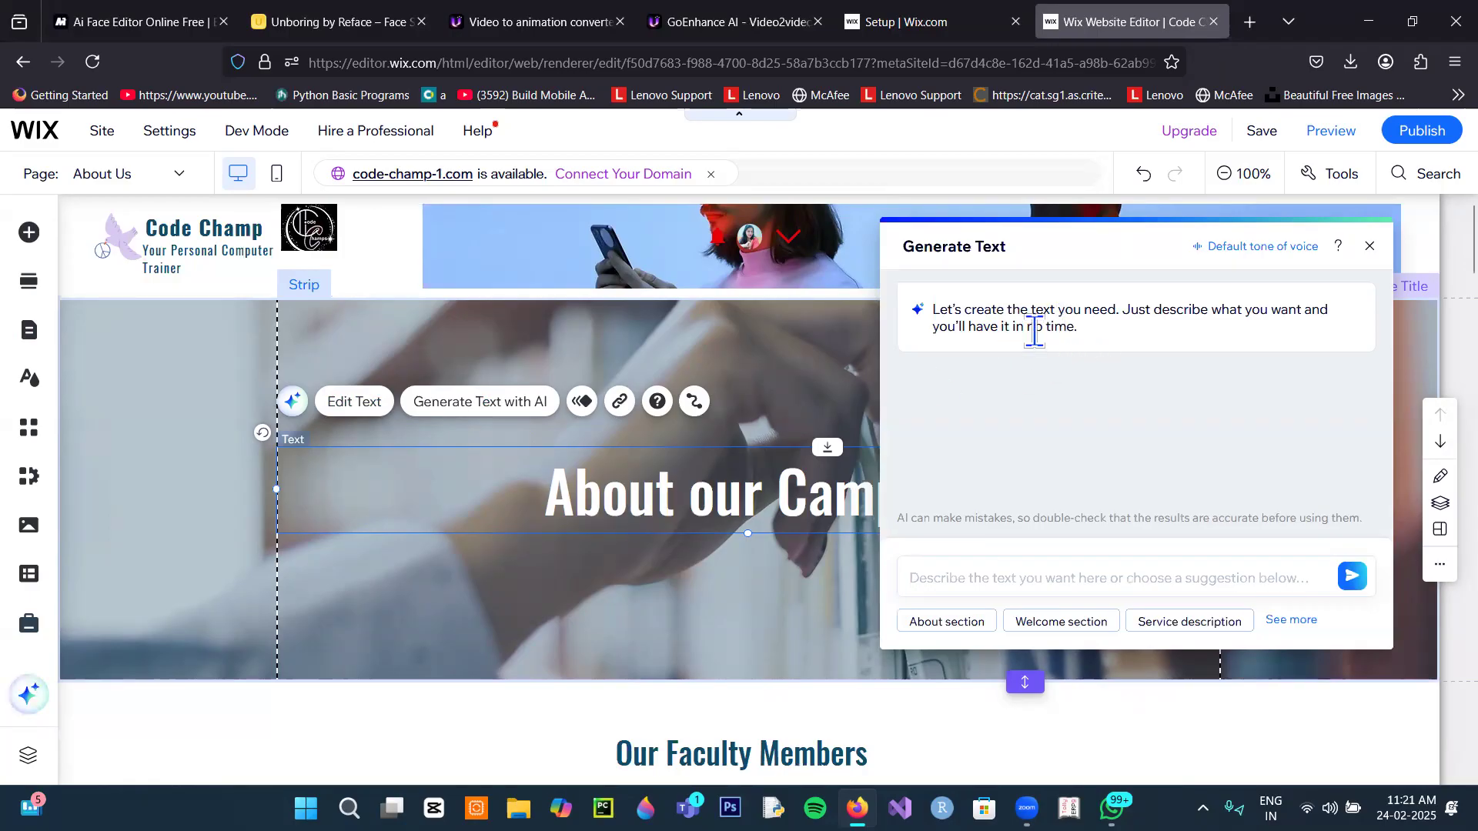
Step: Send a prompt to the AI text generator, close it unused, and select the title strip
click(1040, 585)
text(About our campus)
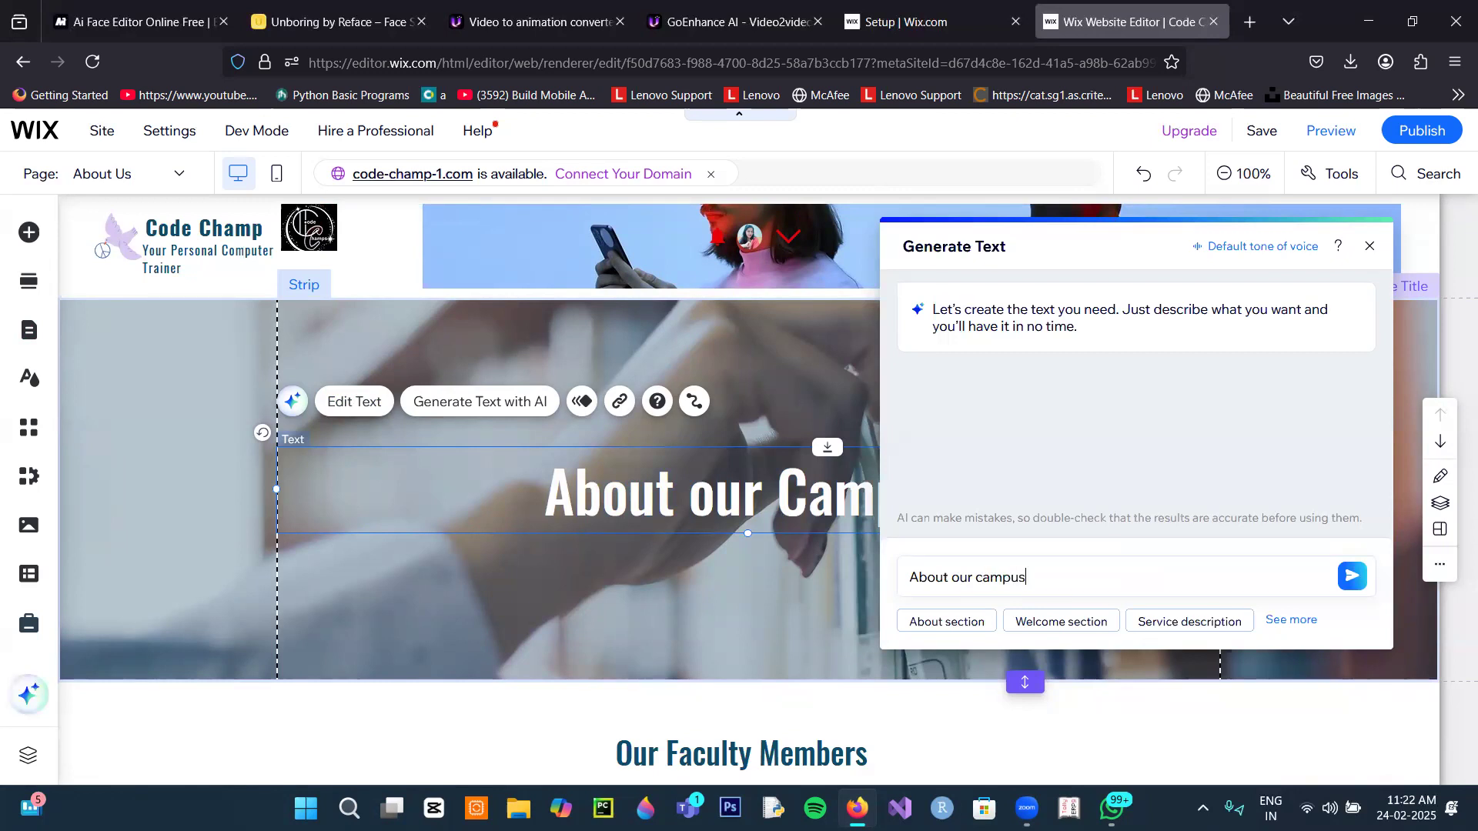
click(1352, 576)
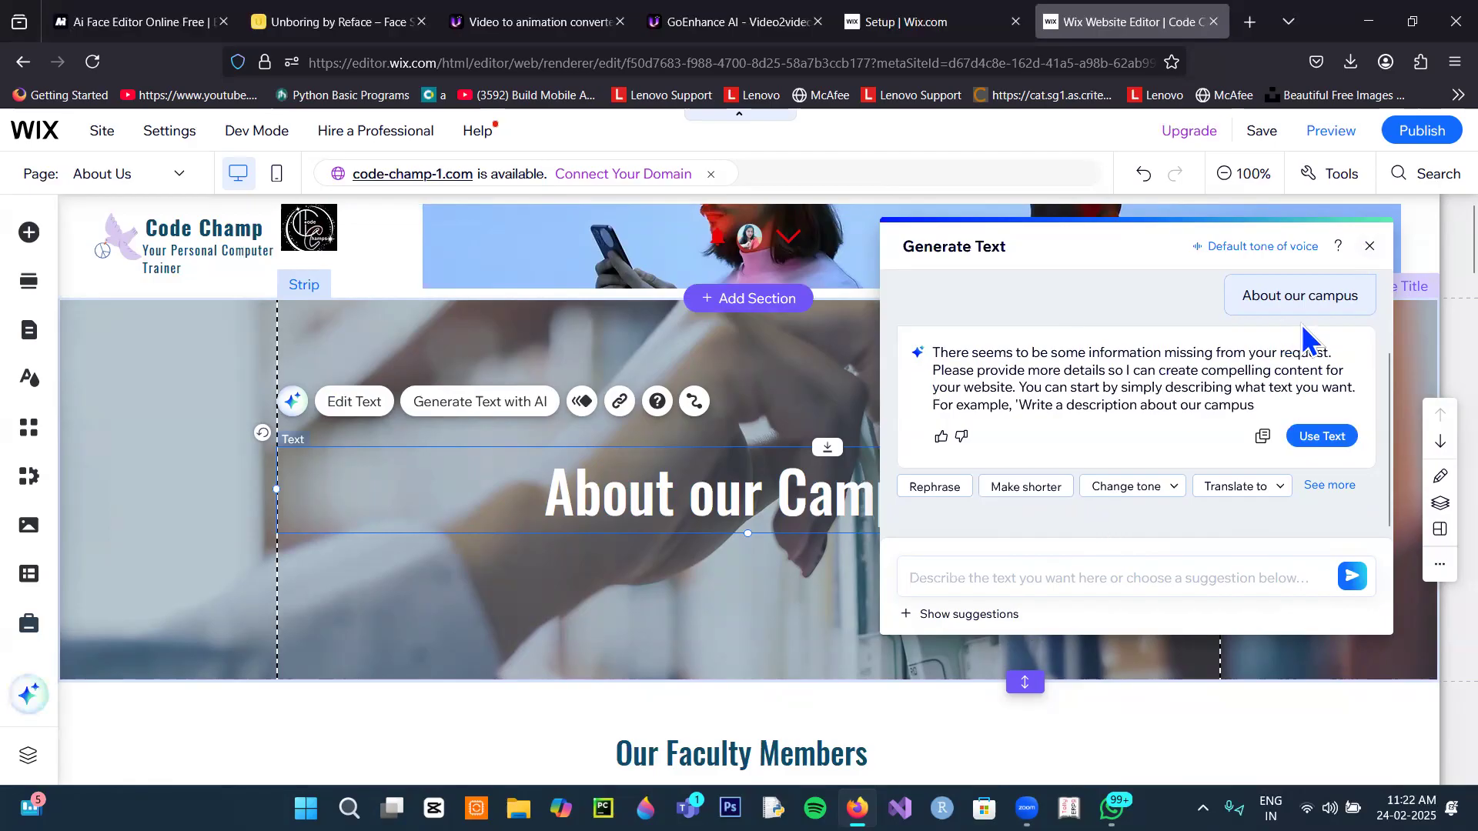
click(1369, 245)
scroll(933, 547, down, 5)
scroll(969, 485, up, 5)
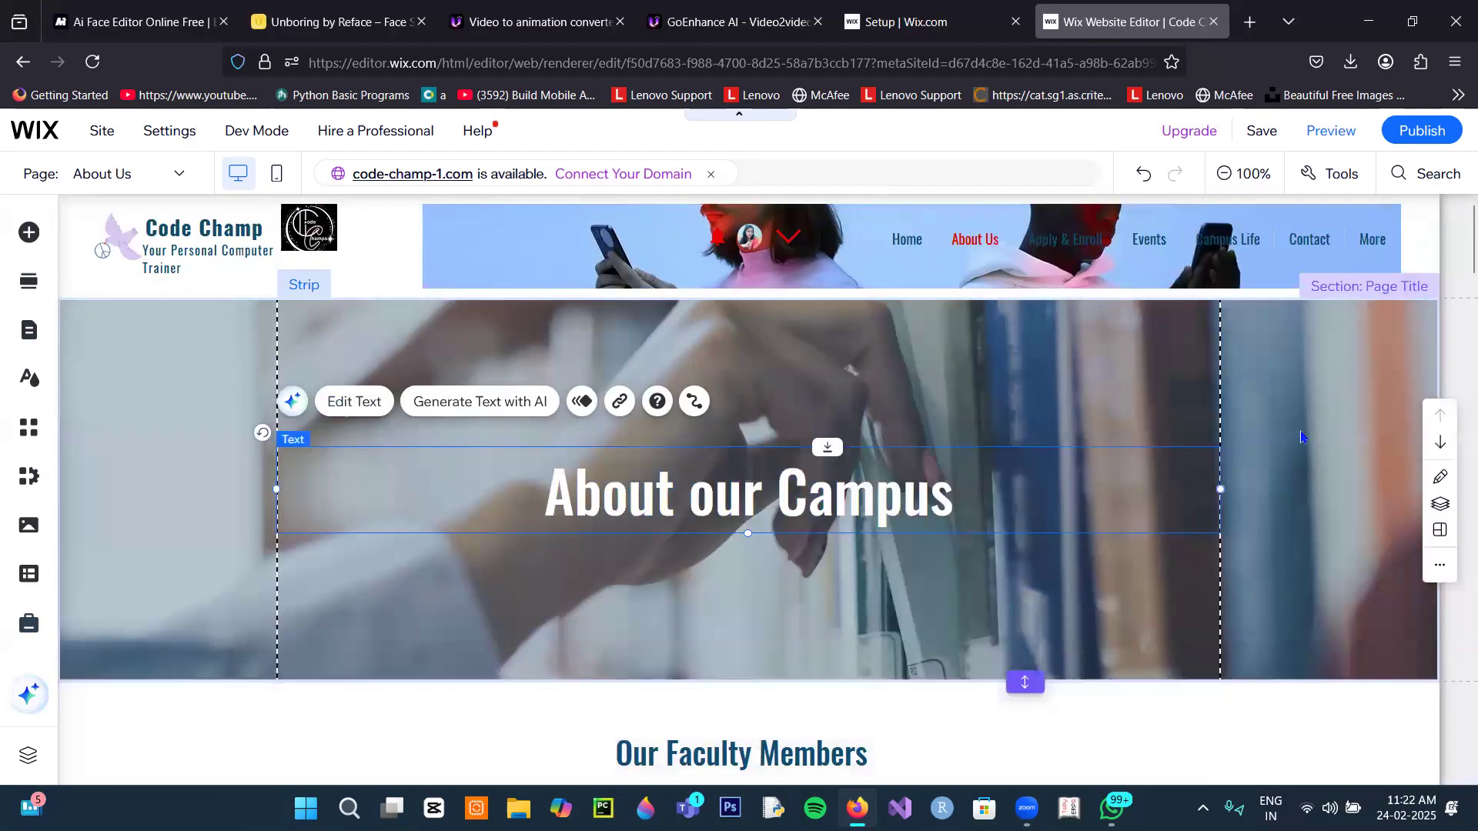
click(143, 443)
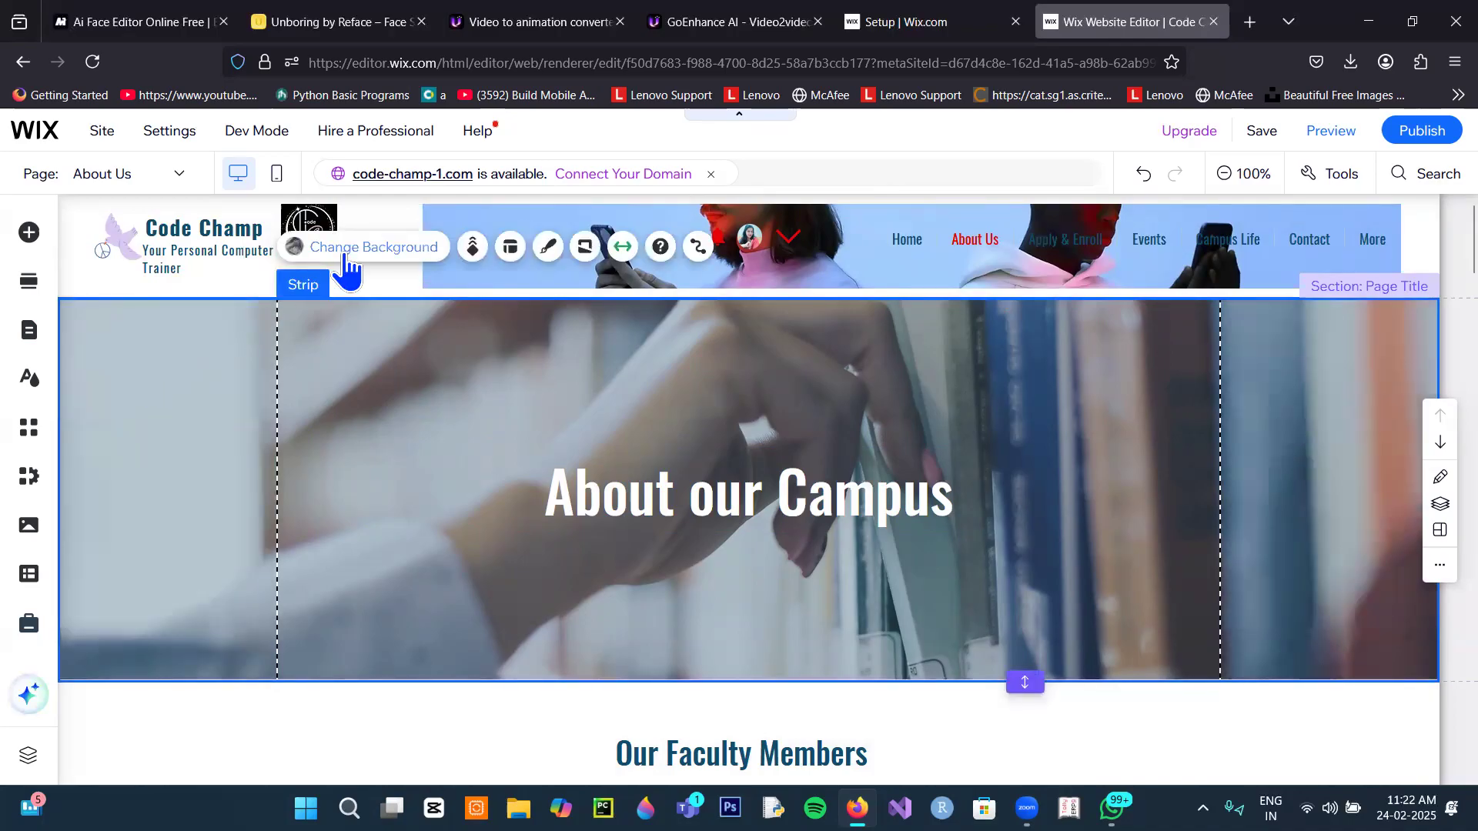
Step: Set the Abstract Wavy Spheres video as the About our Campus strip's background
click(347, 262)
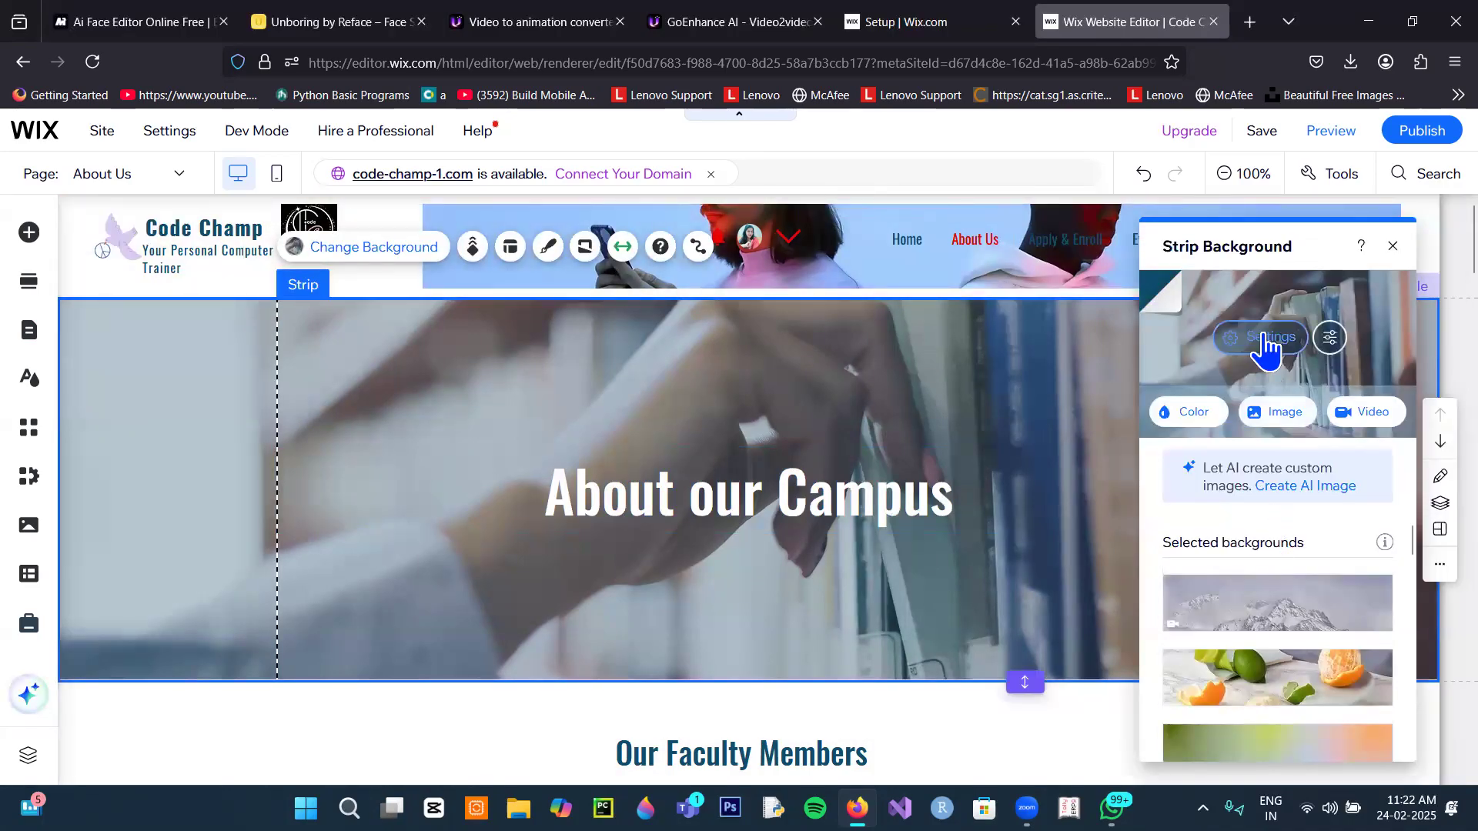
click(1361, 418)
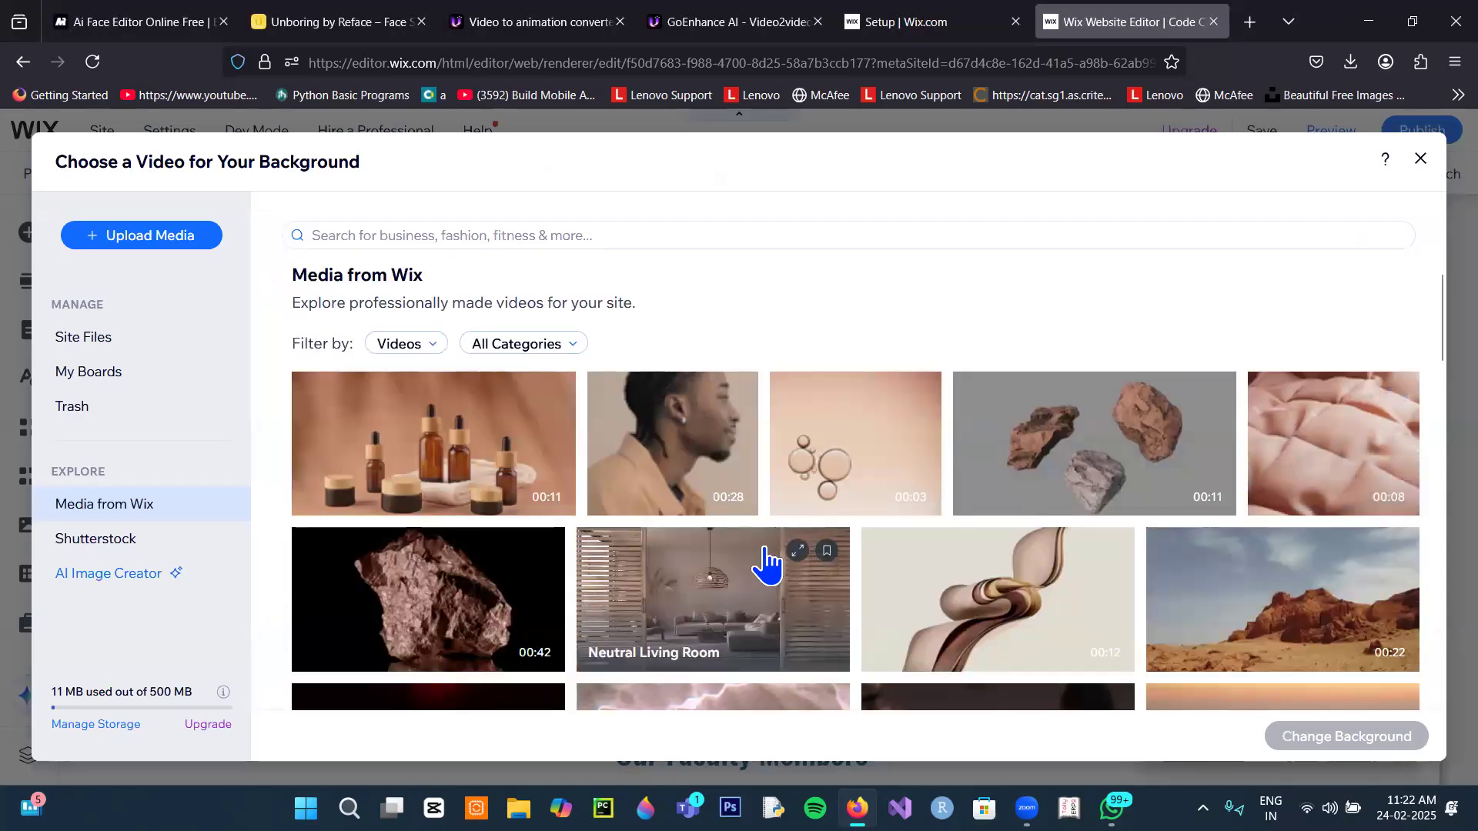
scroll(764, 564, down, 5)
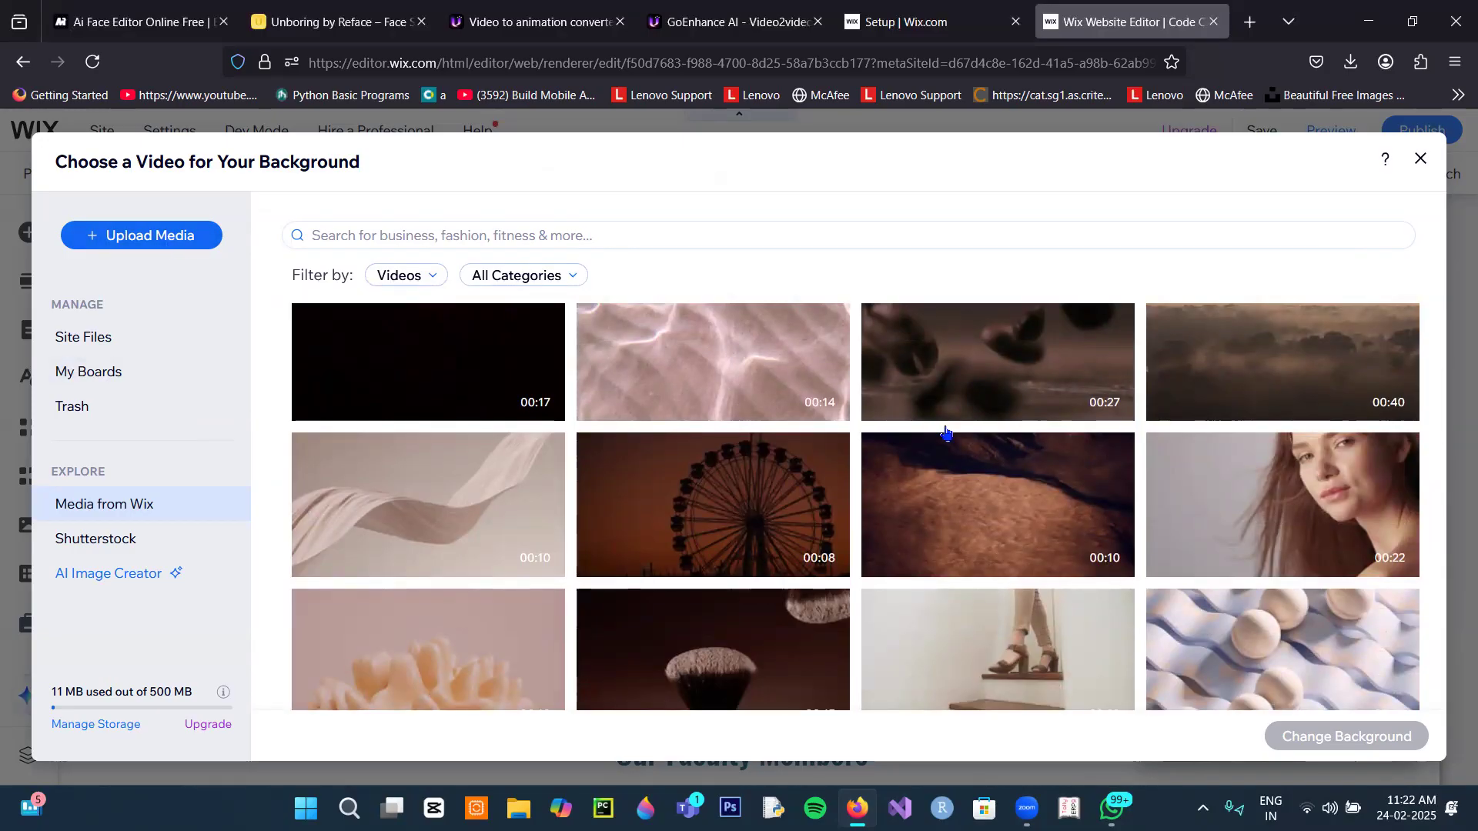
scroll(1196, 671, down, 5)
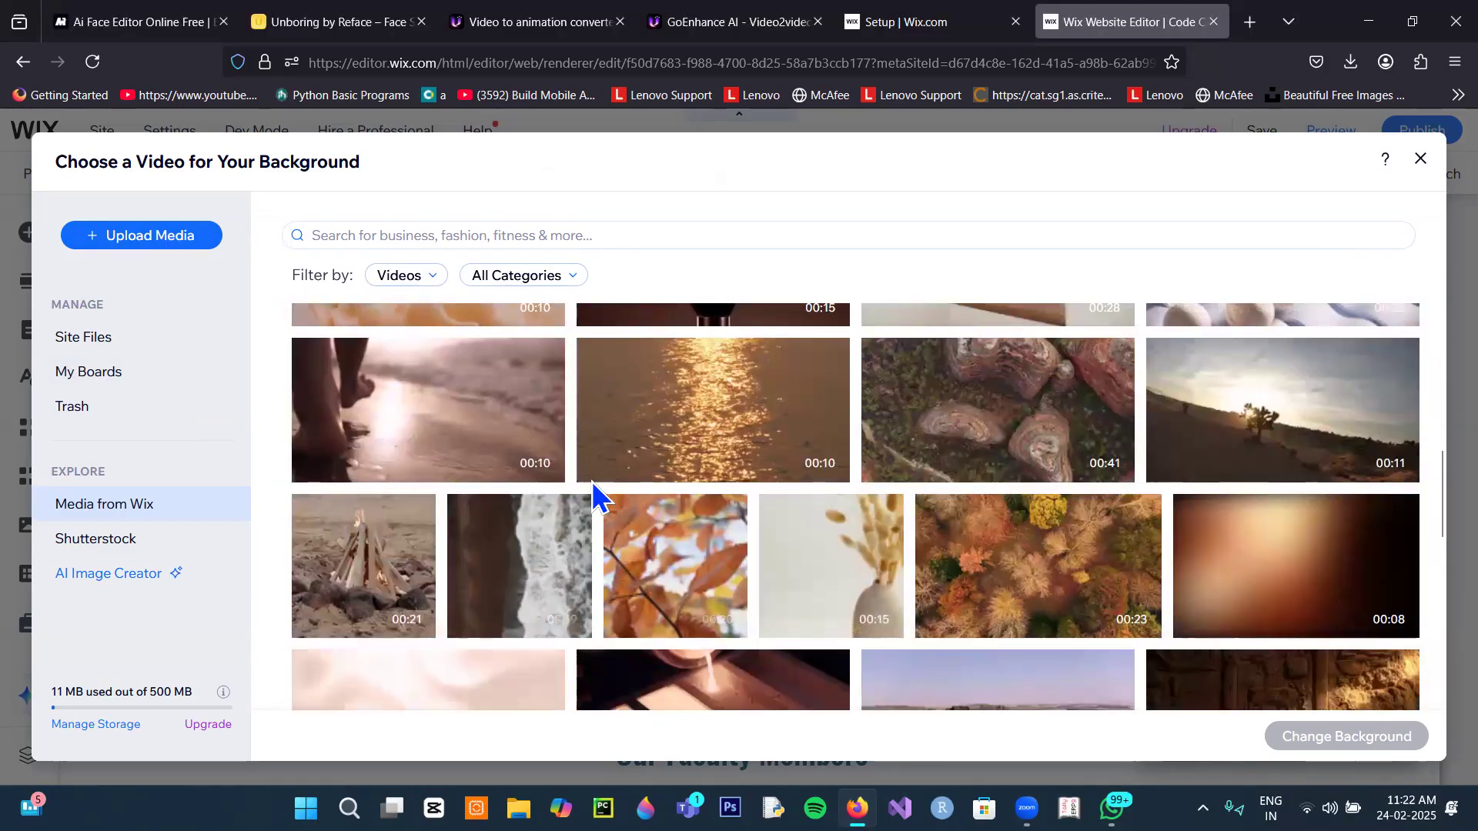
scroll(551, 488, down, 5)
scroll(551, 485, down, 2)
scroll(551, 485, down, 2)
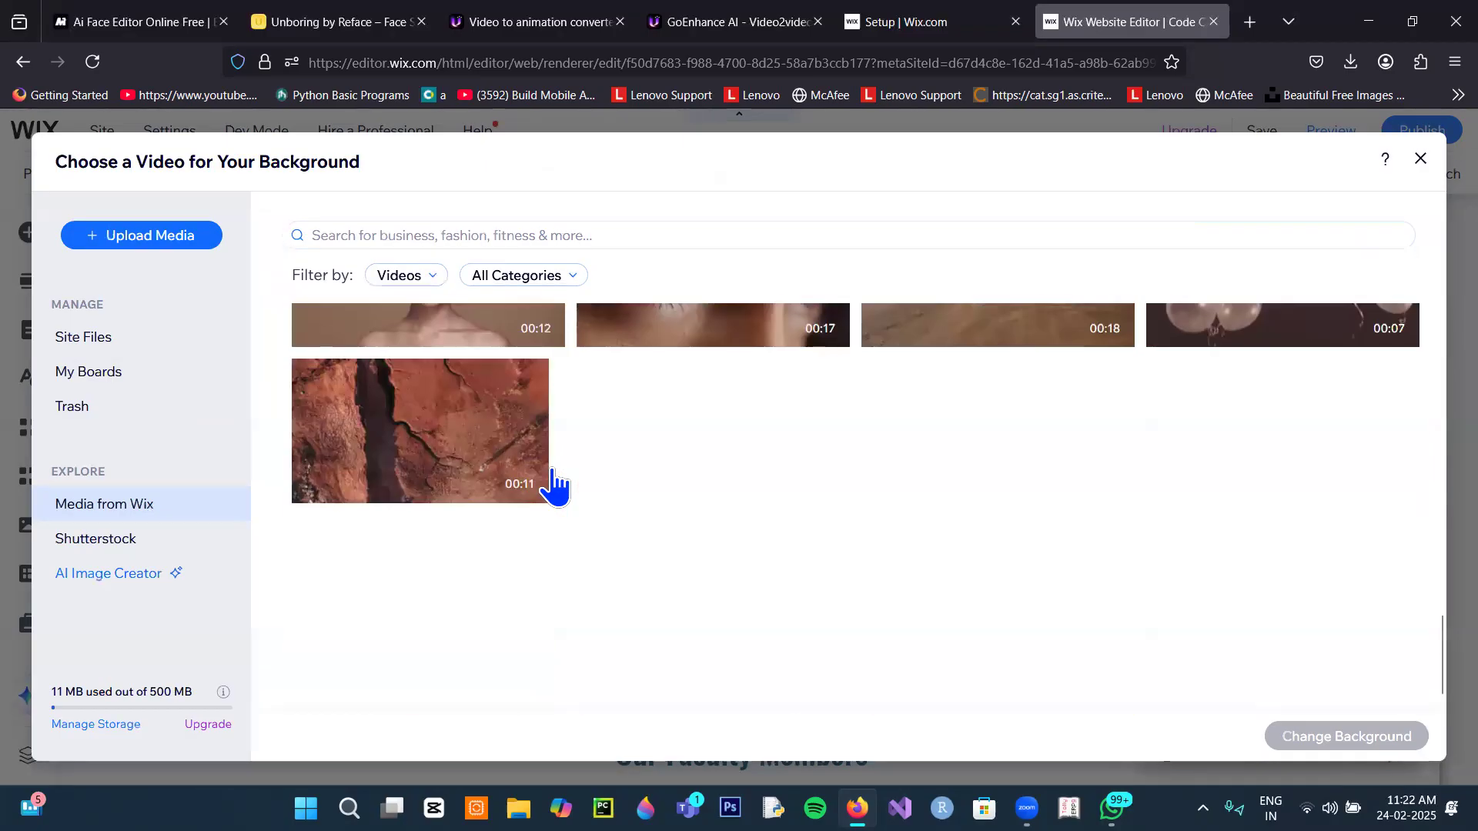
scroll(554, 488, up, 7)
scroll(1254, 505, up, 5)
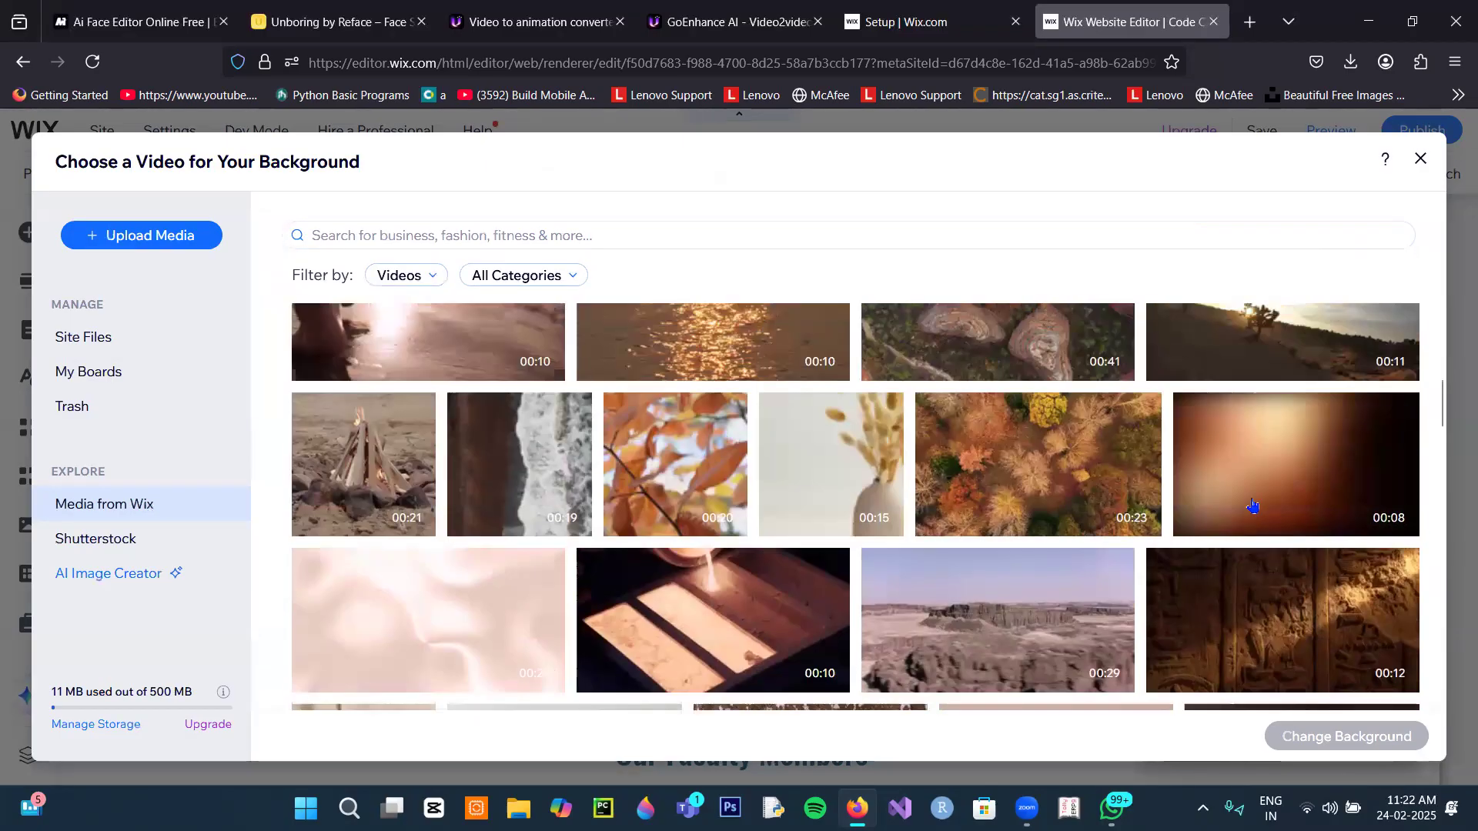
click(1263, 493)
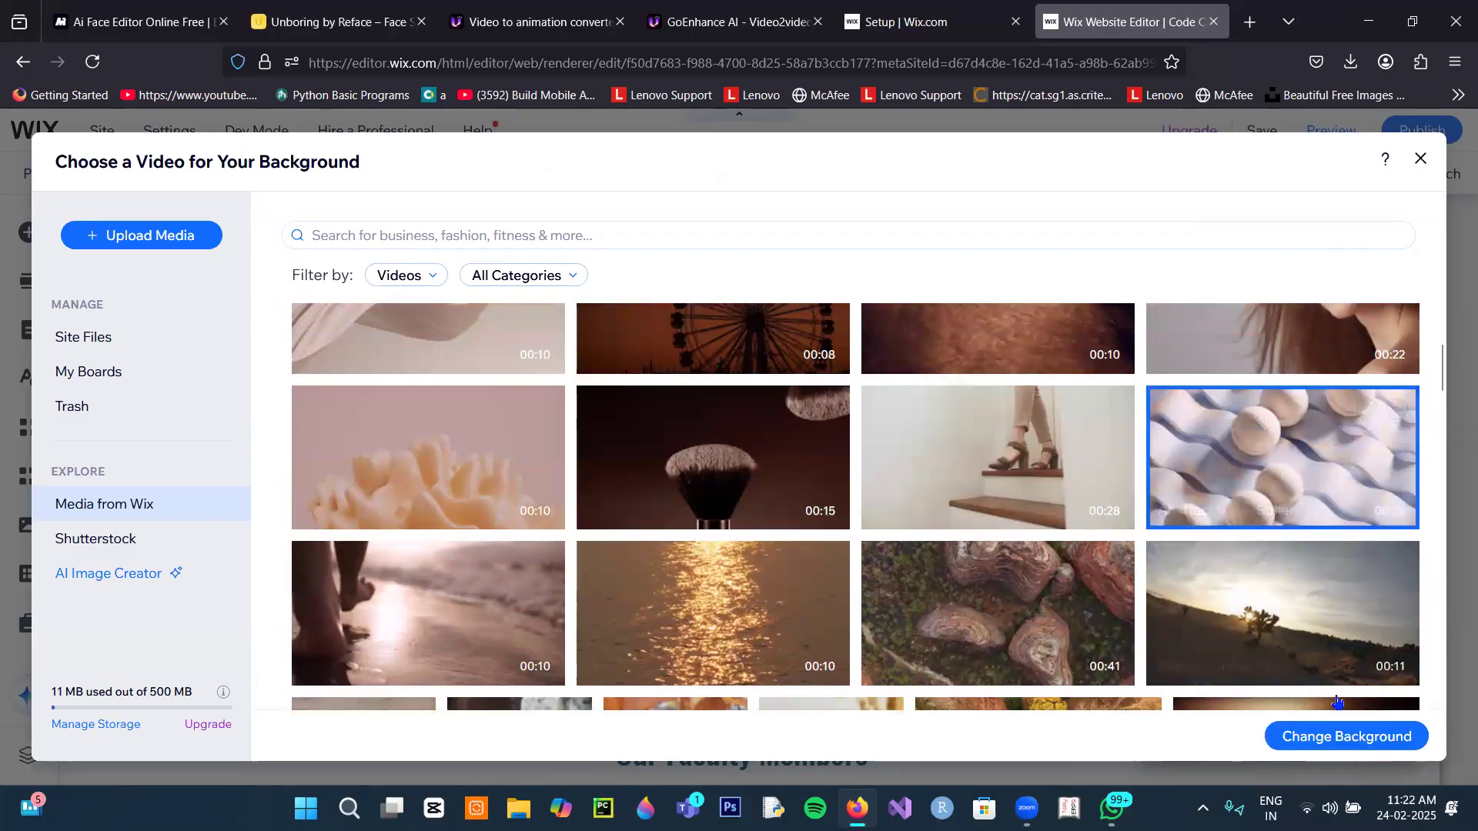
click(1334, 738)
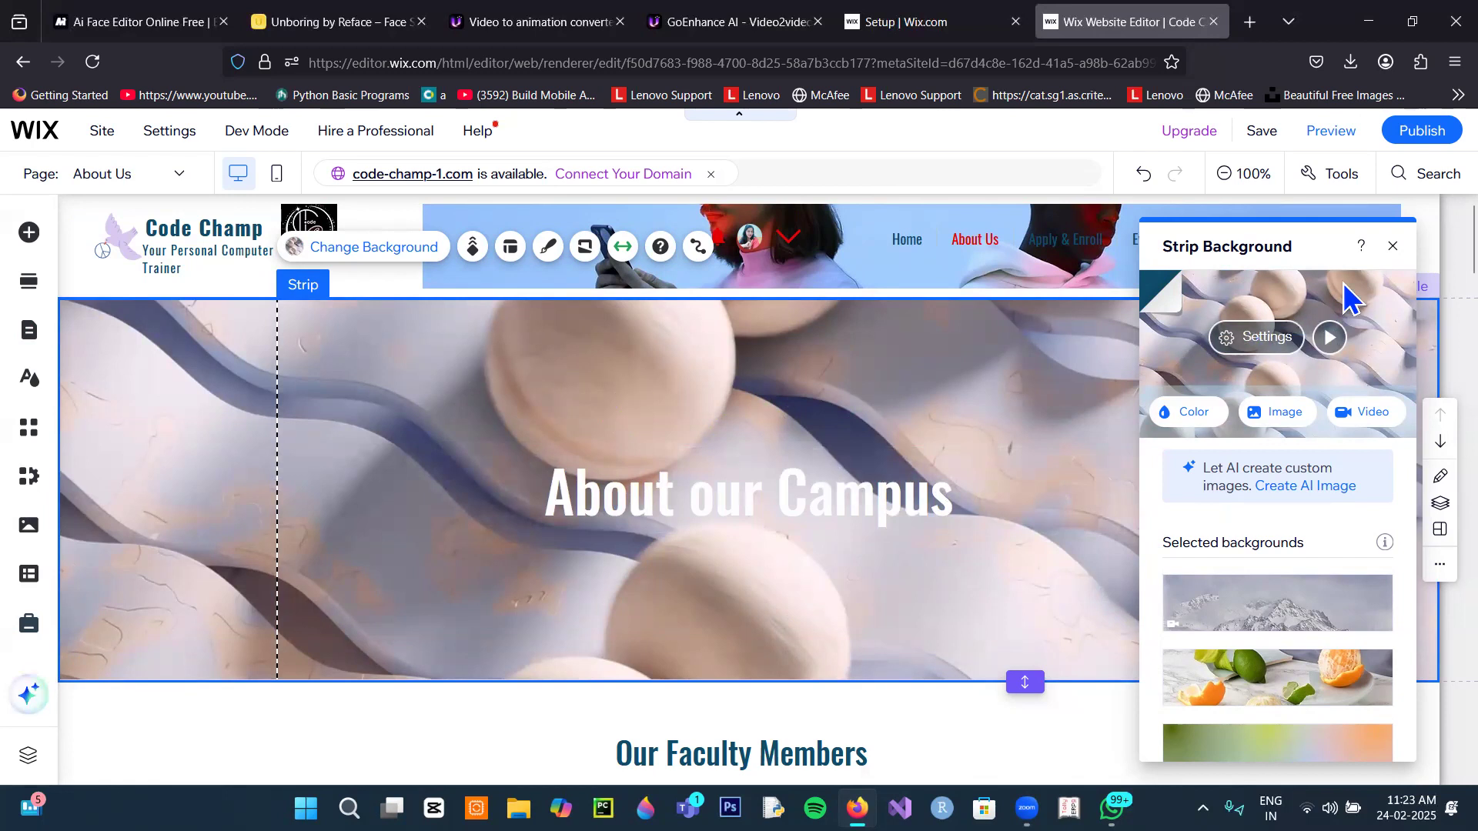
click(1392, 245)
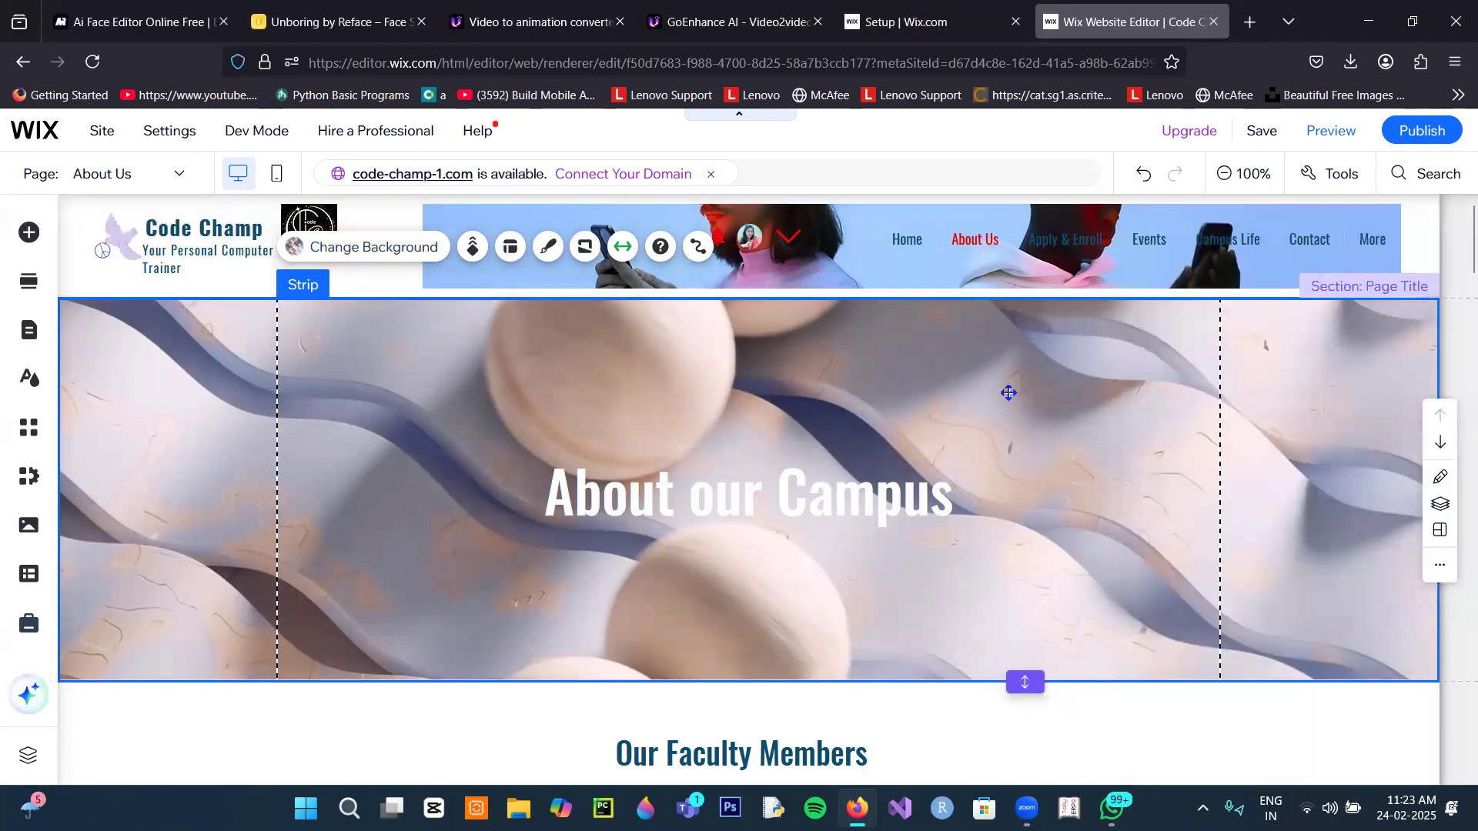
Step: Select the repeating faculty cards in the Our Faculty Members section
scroll(1016, 396, down, 5)
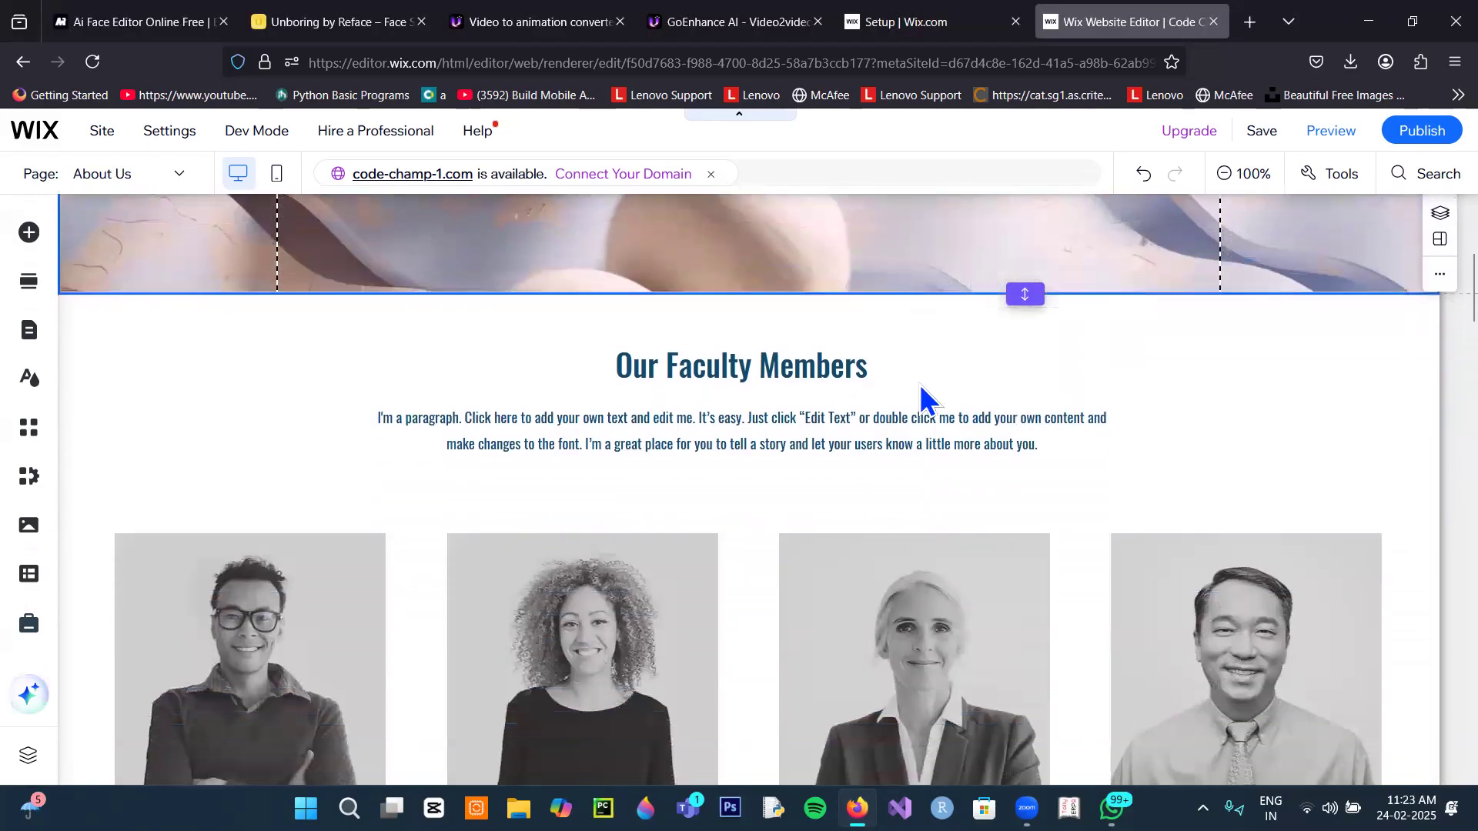
click(921, 397)
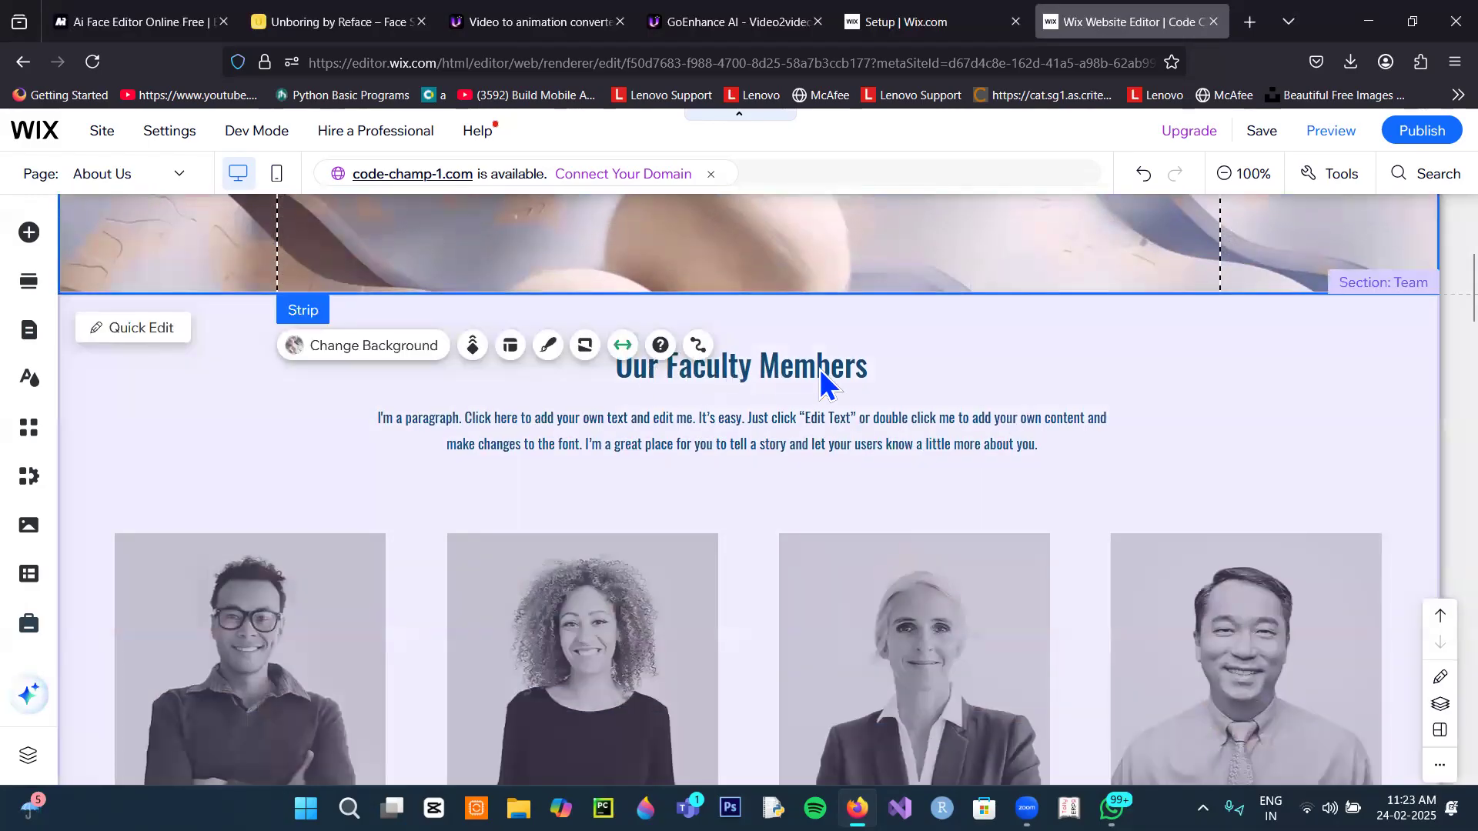
click(836, 425)
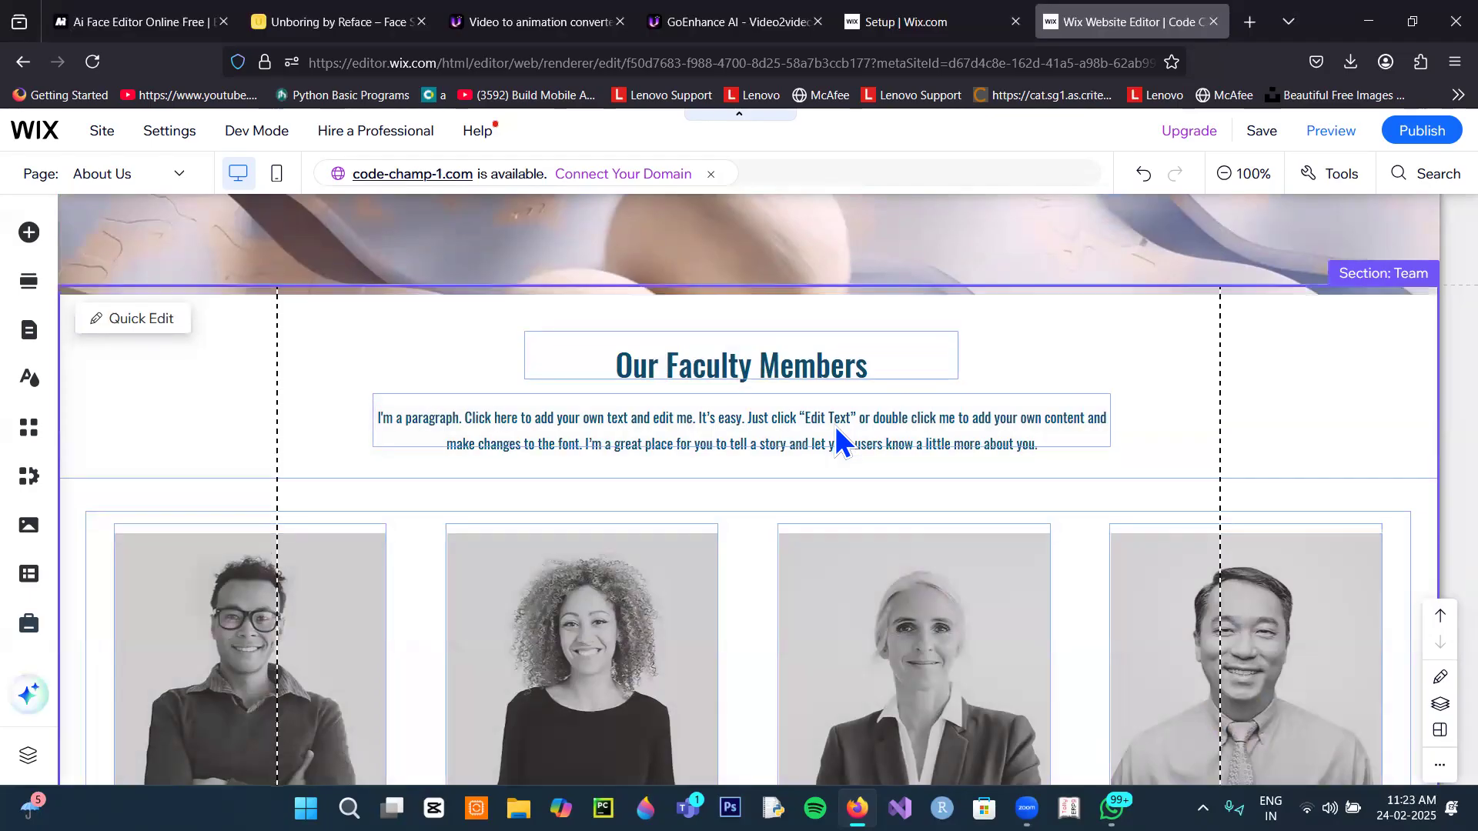
scroll(384, 608, down, 6)
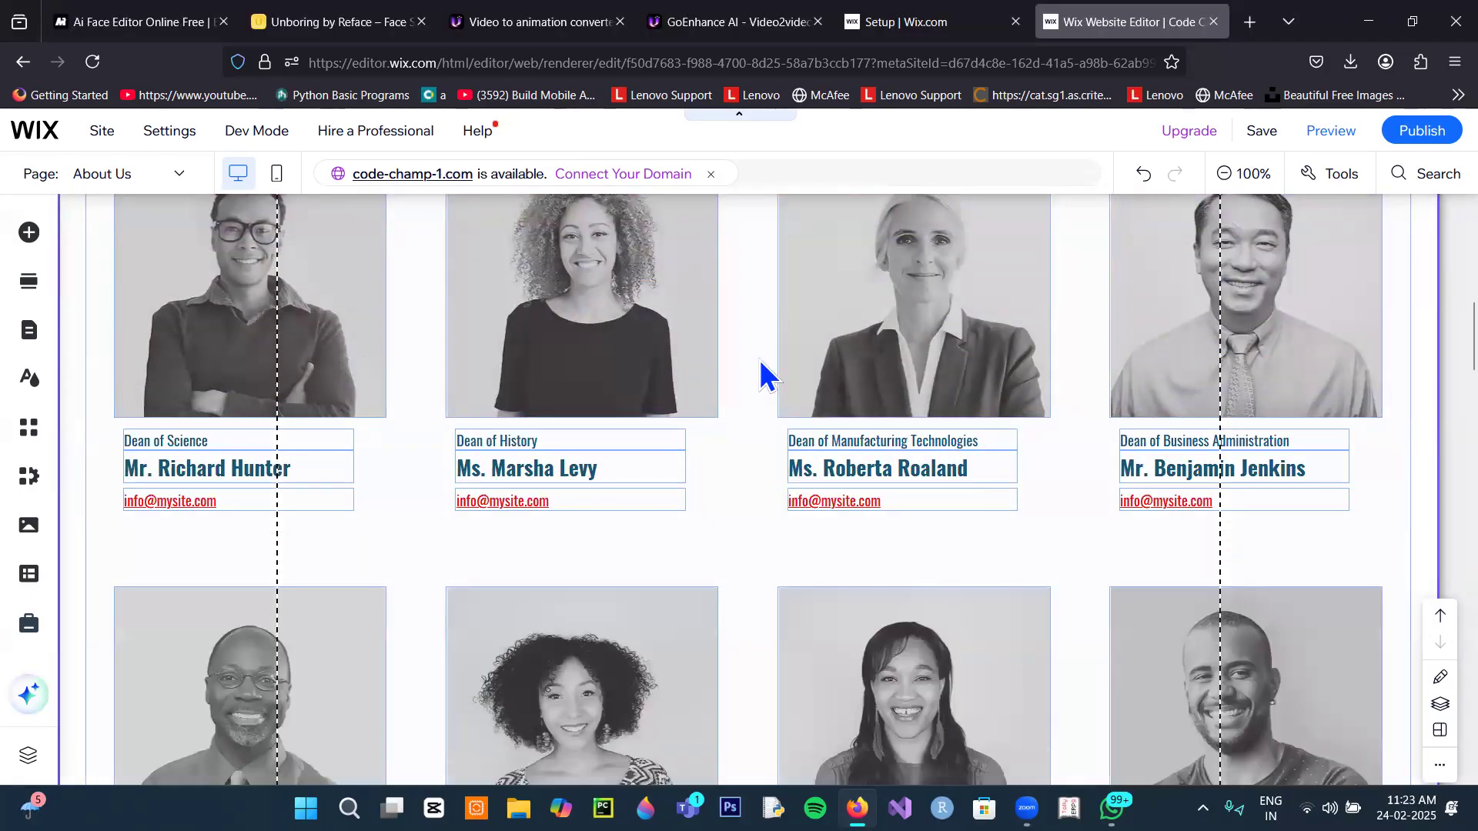
scroll(764, 367, up, 3)
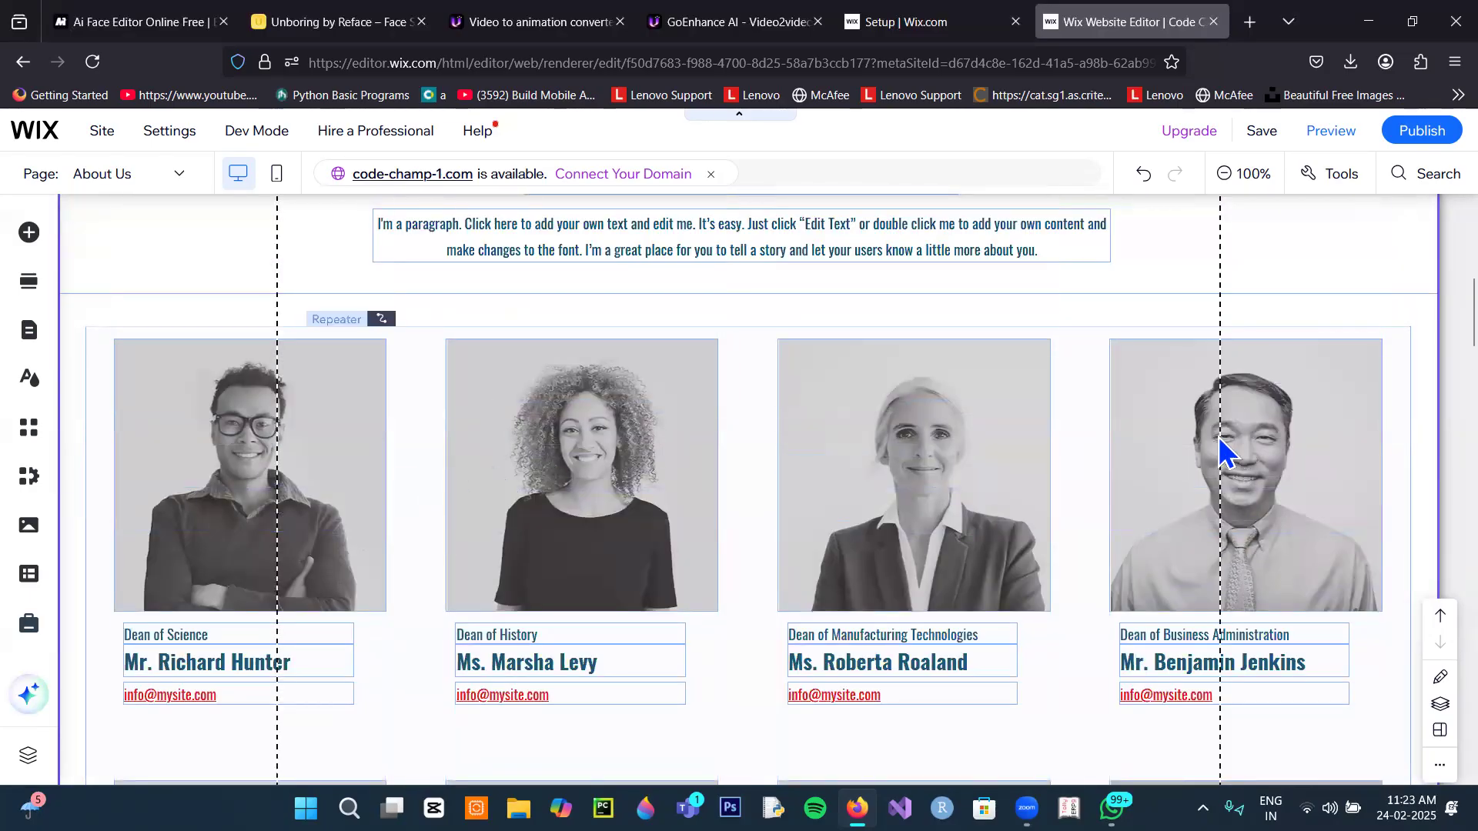
click(374, 443)
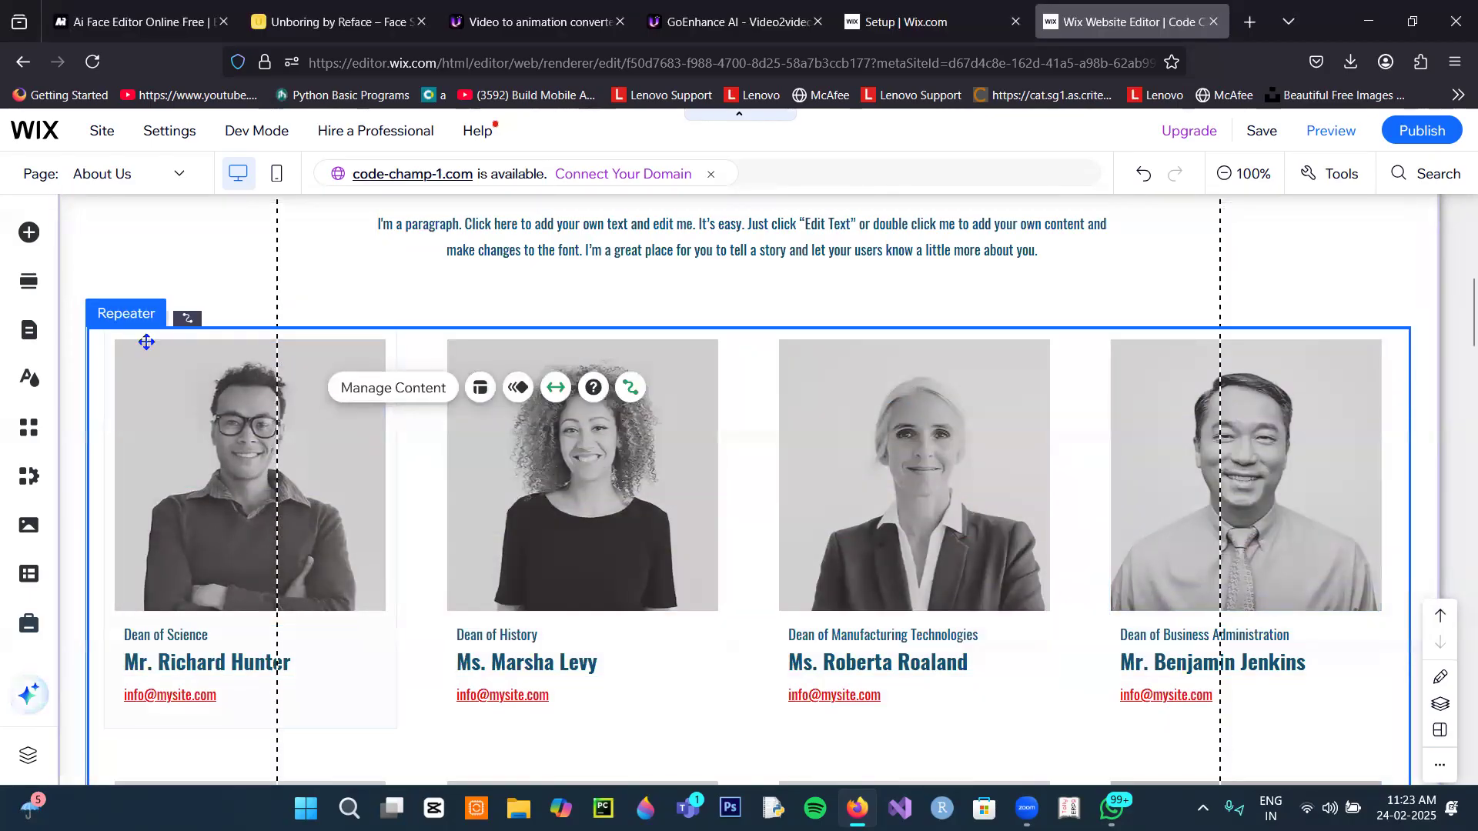
click(329, 495)
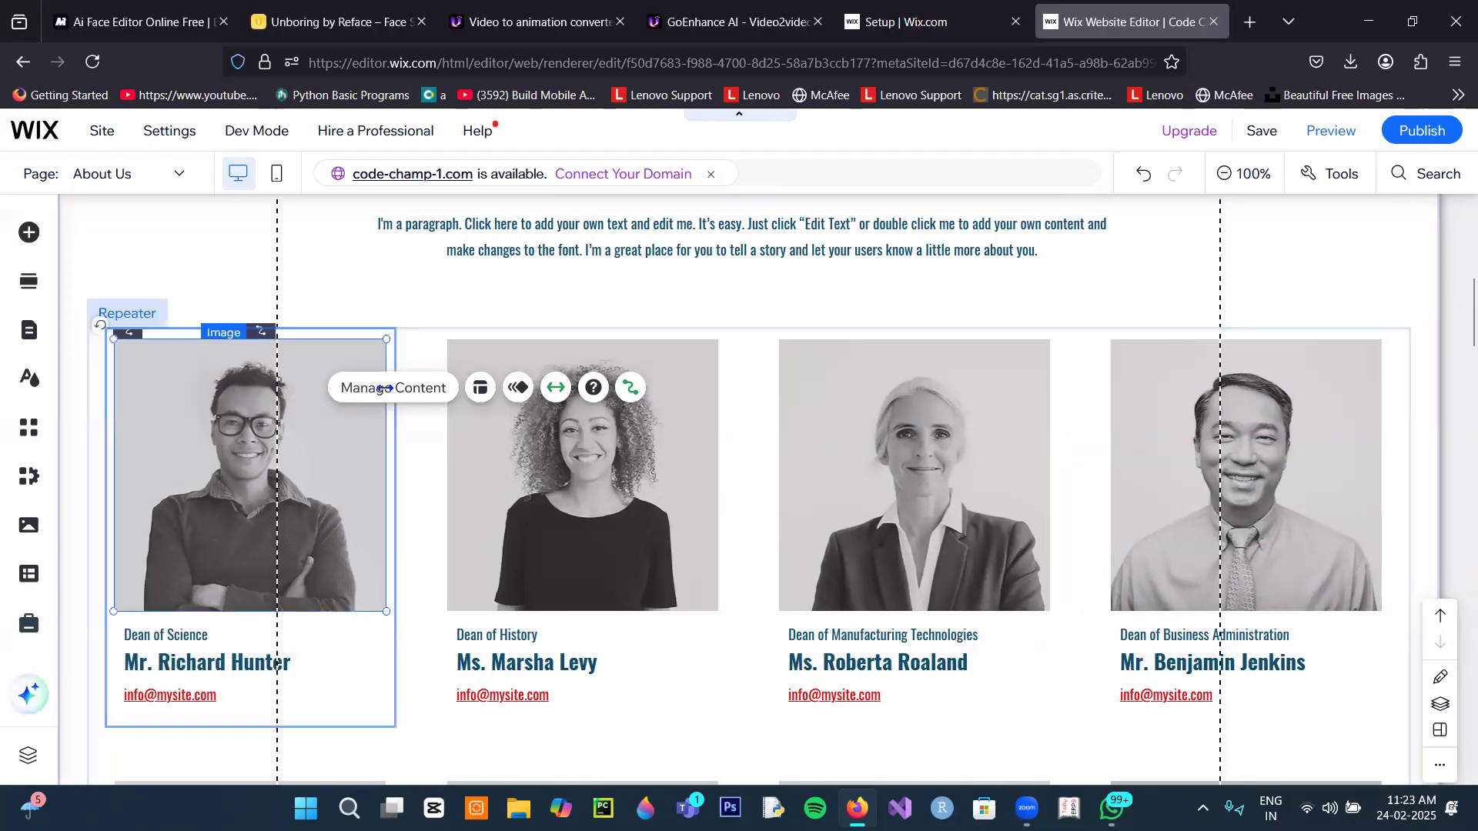
click(382, 280)
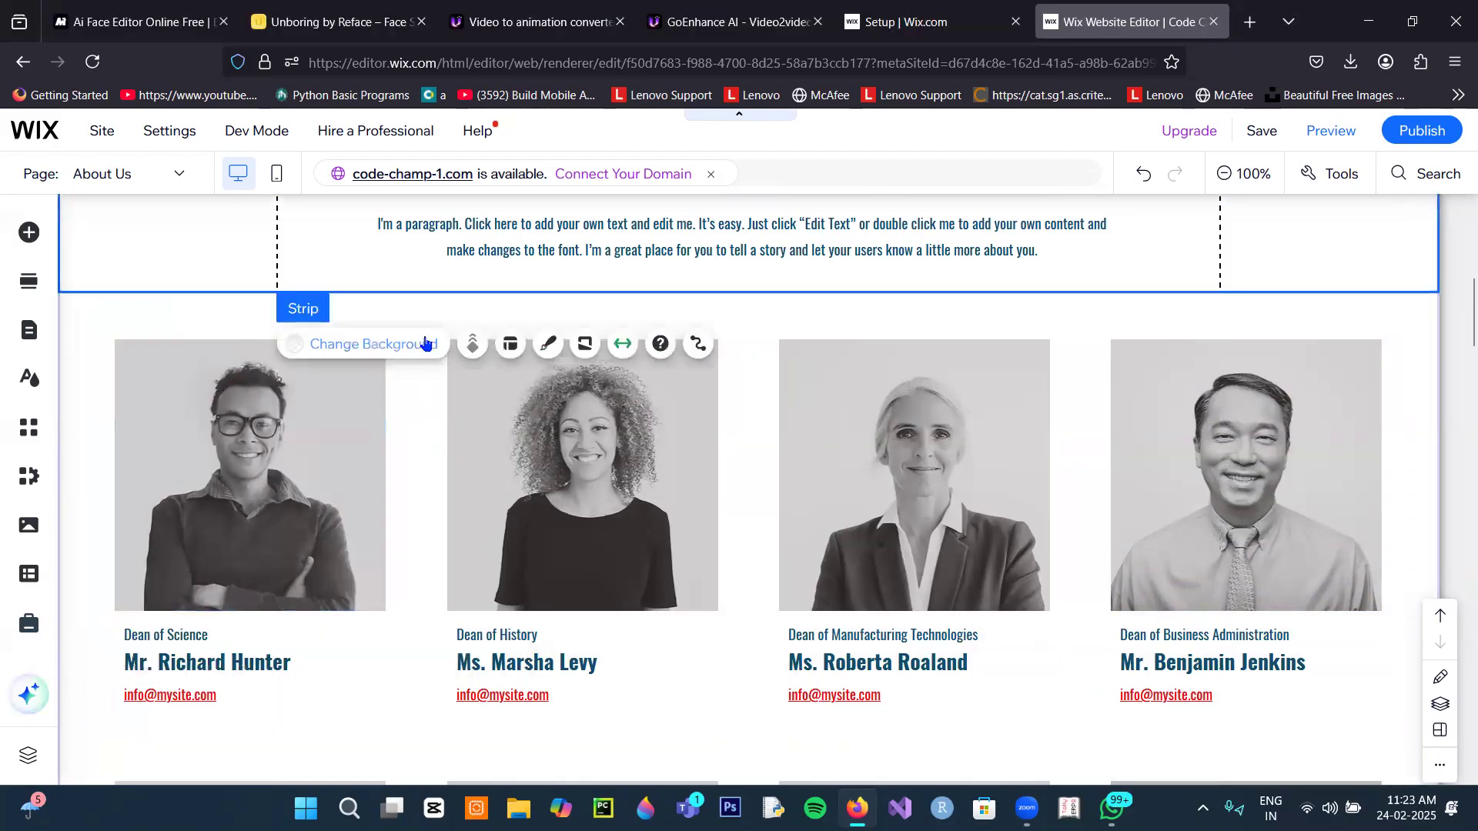
click(398, 440)
Step: Open the Faculty collection in the CMS through Manage Content and dismiss the tip
click(416, 384)
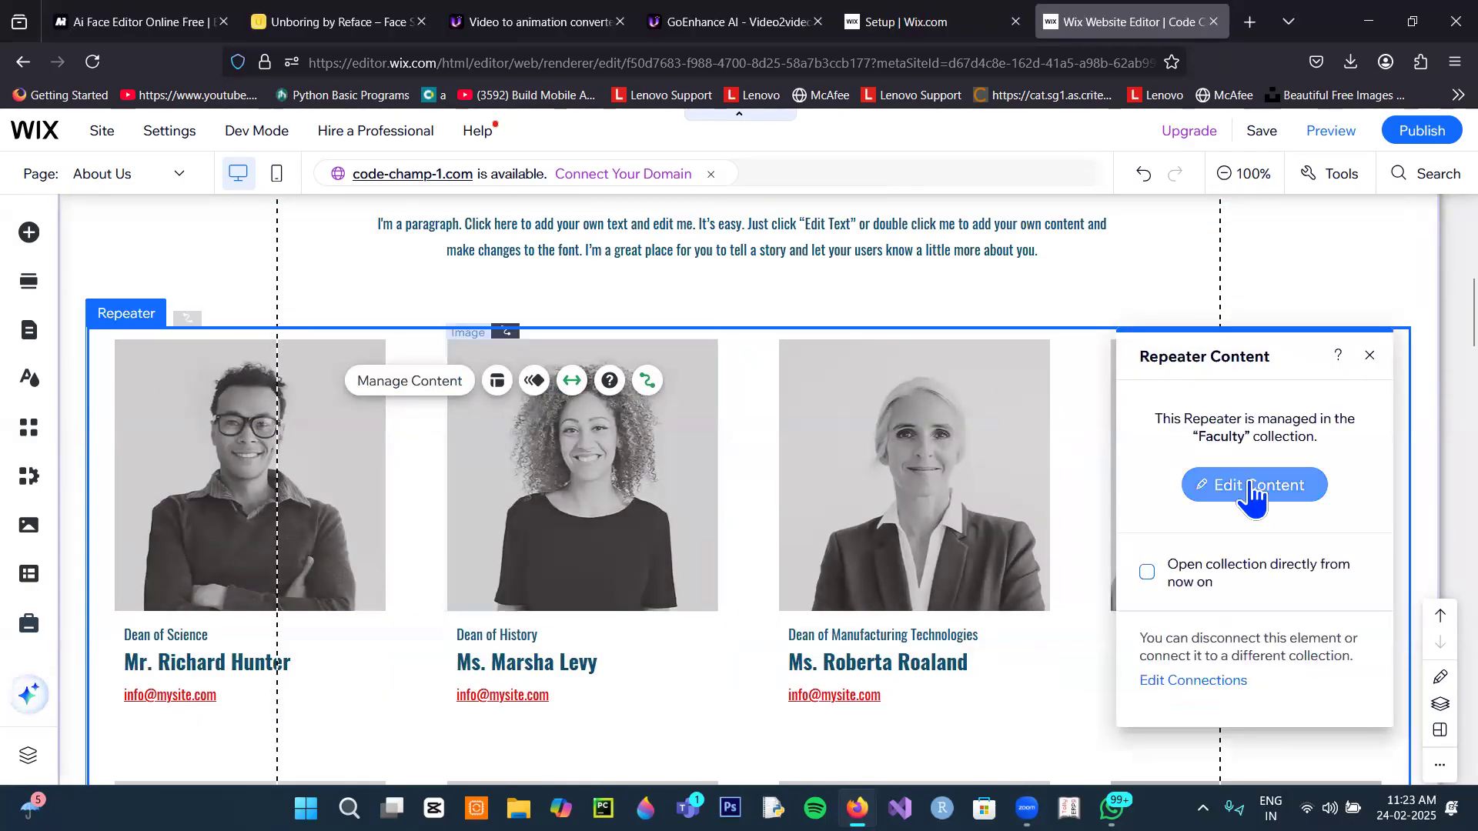
click(1252, 490)
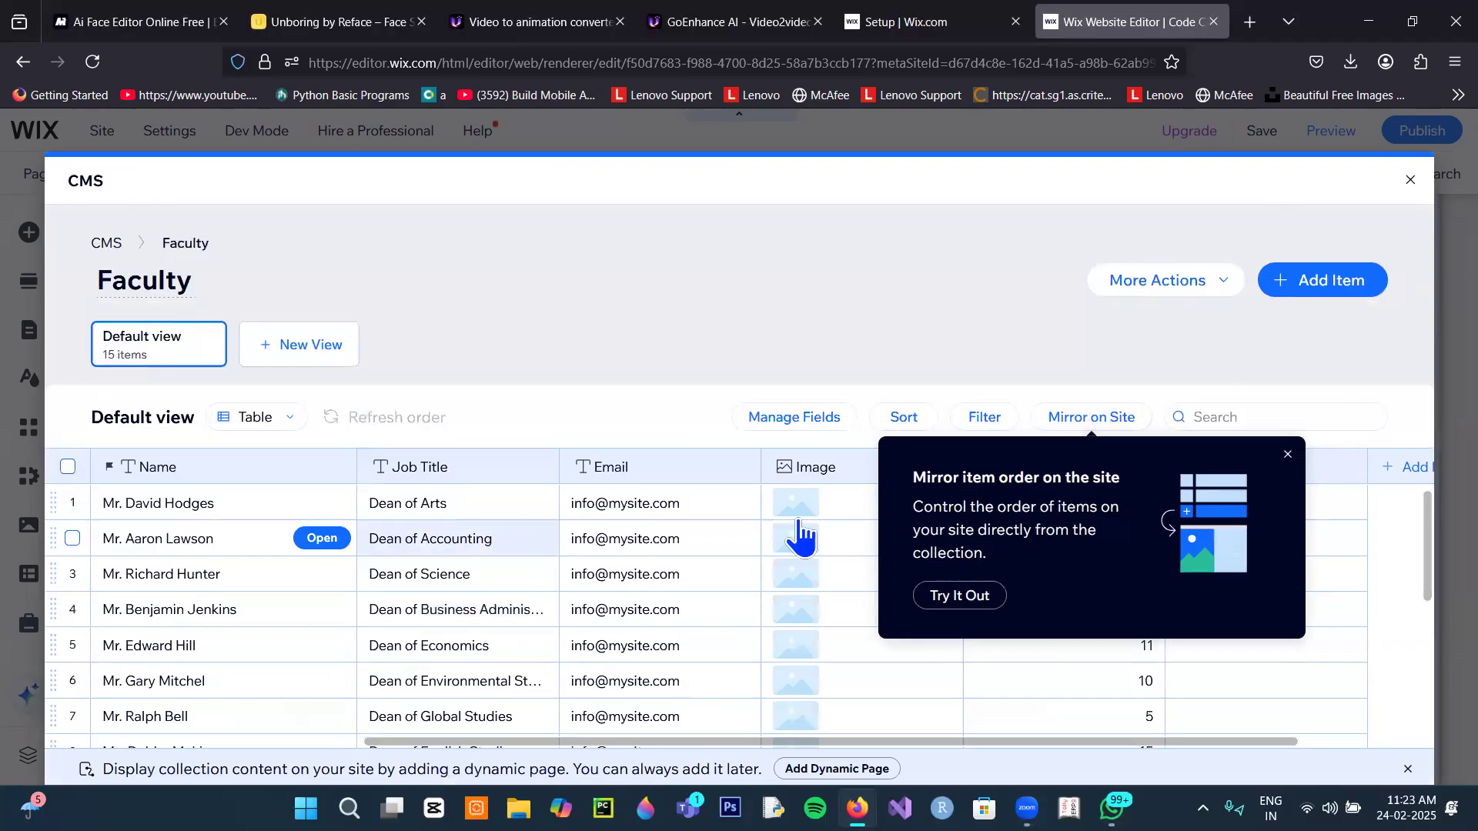
click(1287, 455)
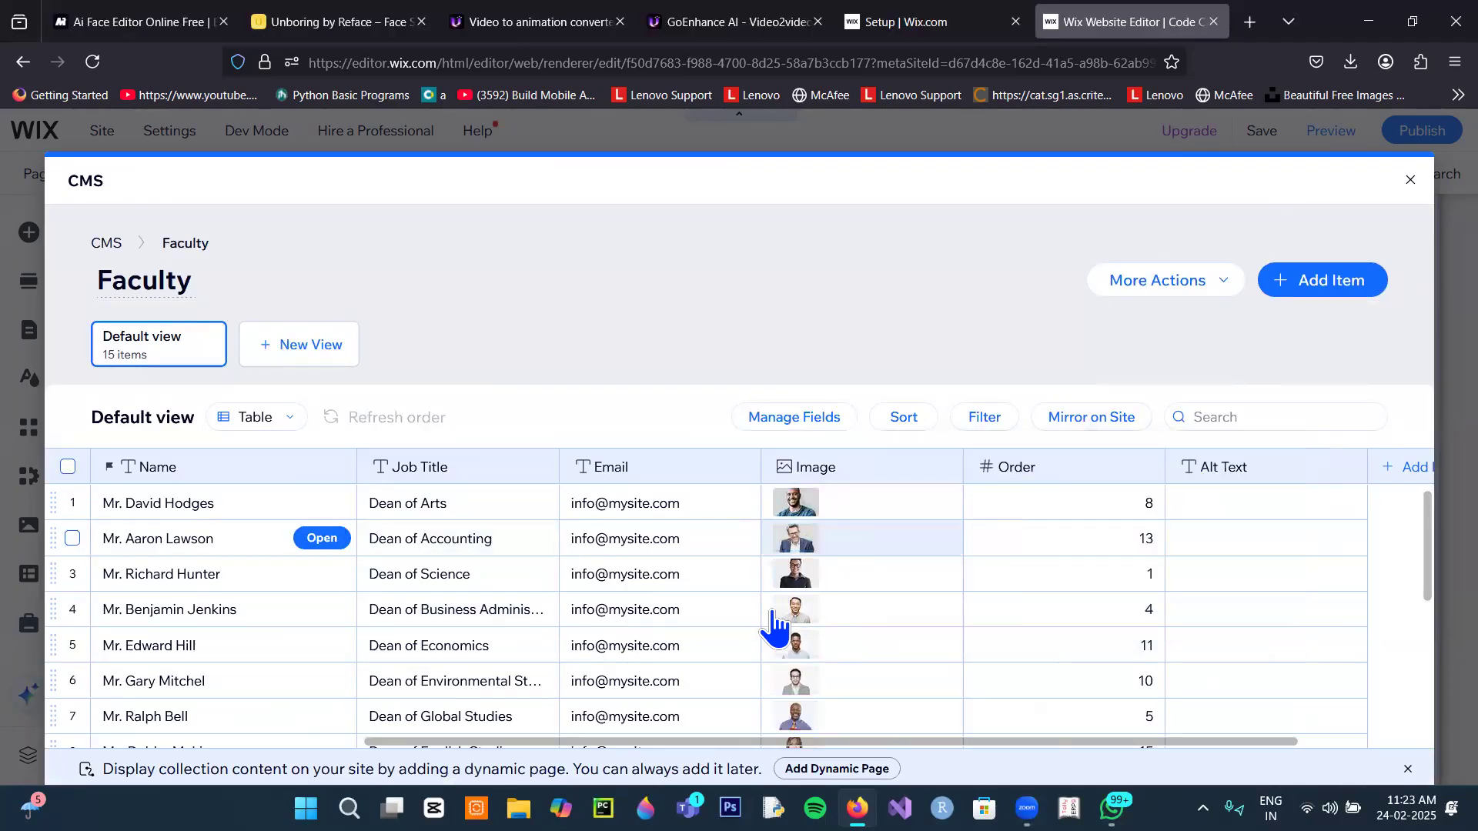
scroll(714, 622, down, 3)
scroll(715, 621, down, 3)
scroll(714, 622, up, 5)
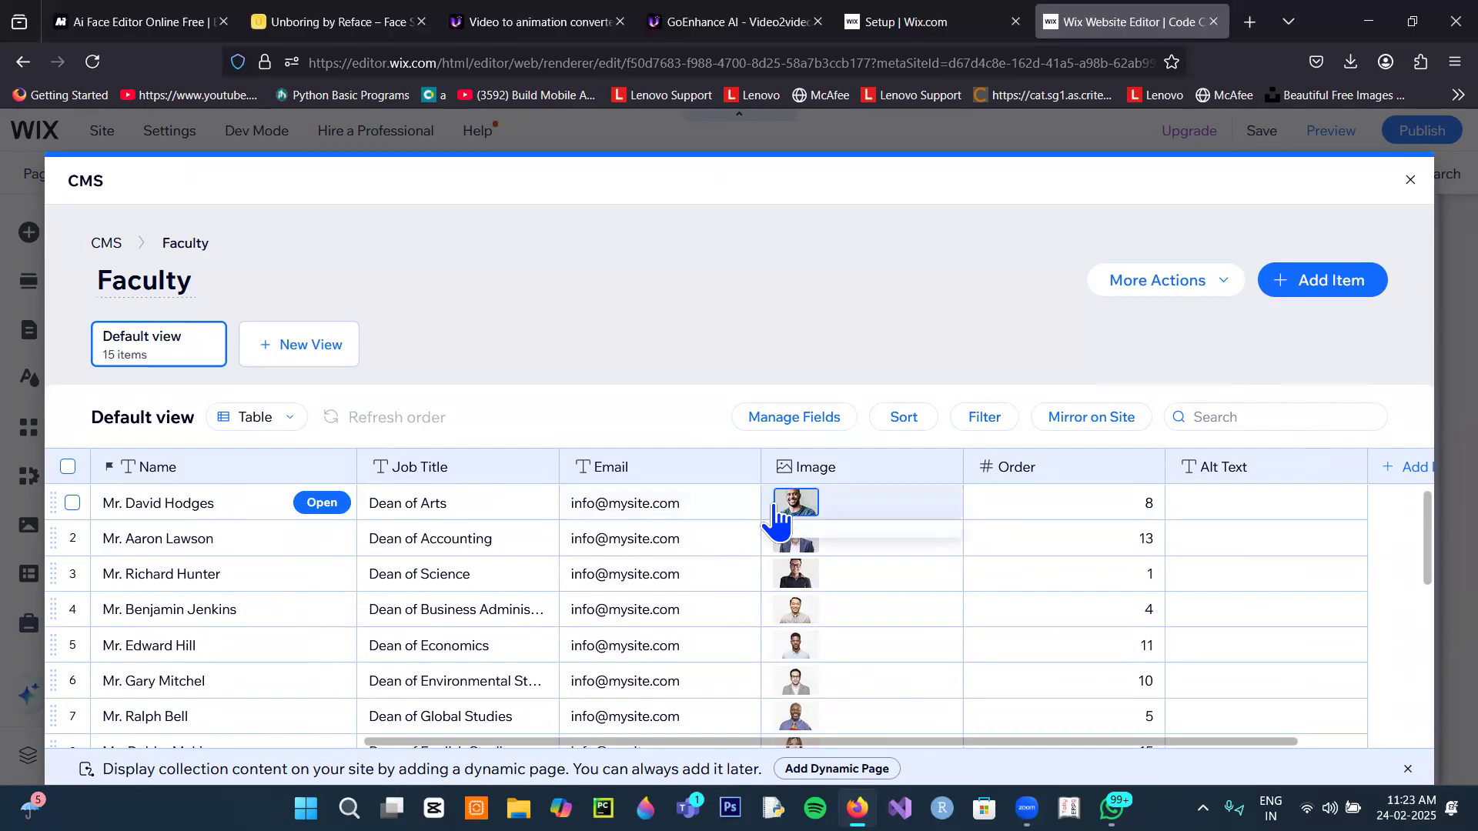
mouse_move(819, 508)
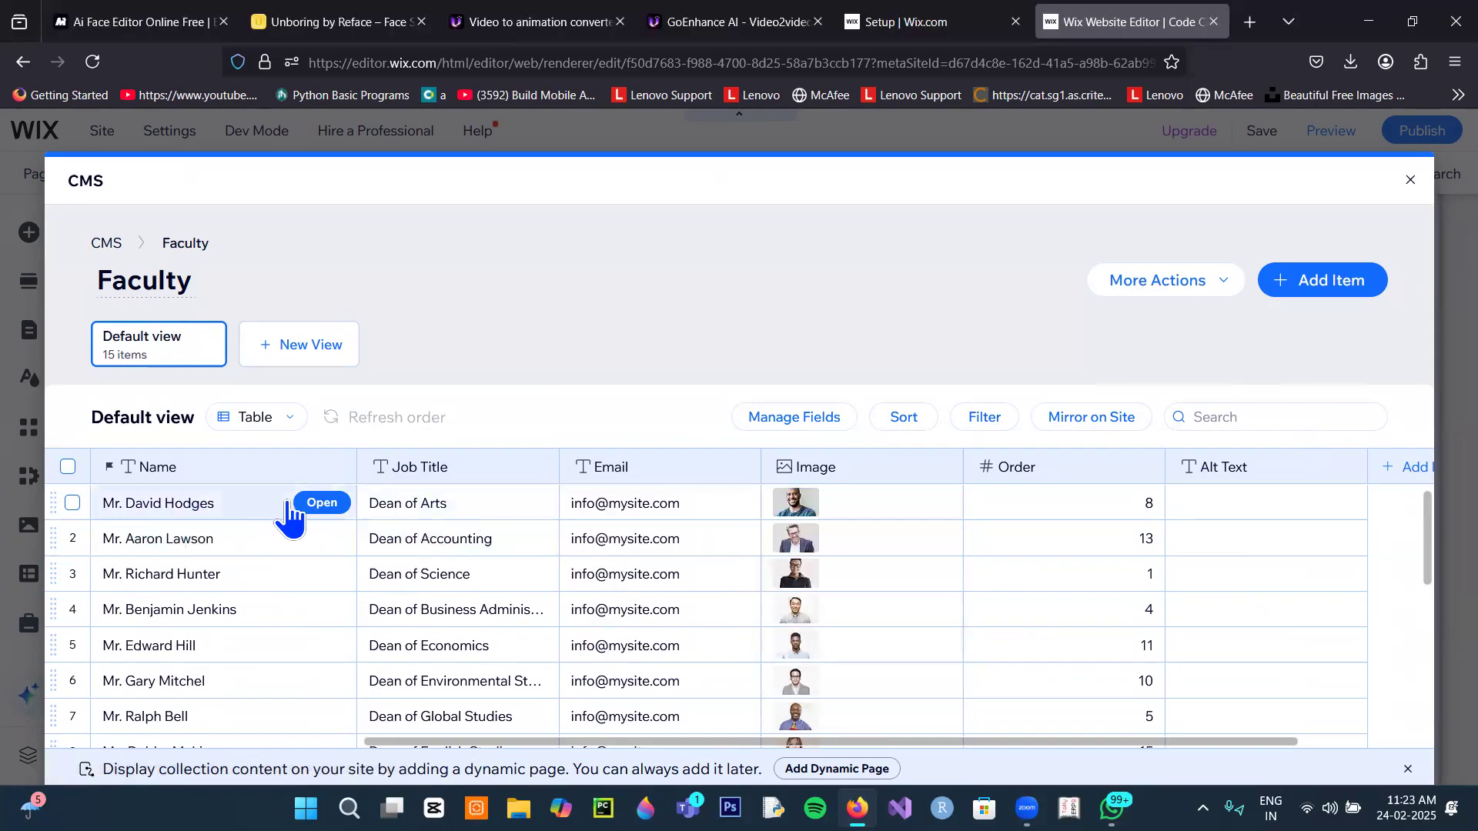
Step: Give the first faculty item a new name, job title Java Expert, and a new email address
click(311, 505)
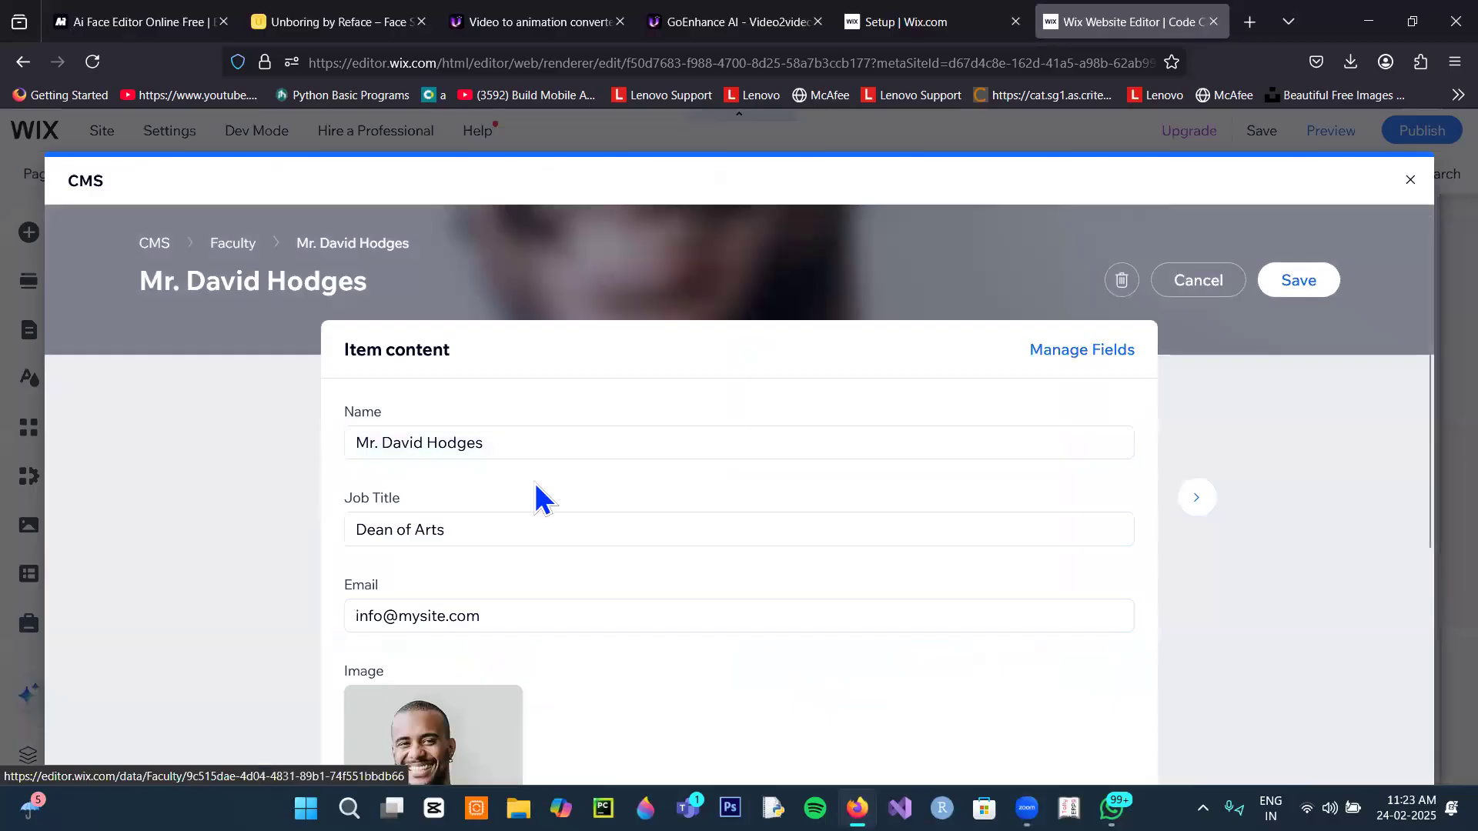
scroll(534, 493, down, 5)
scroll(538, 508, up, 2)
scroll(541, 508, up, 3)
drag(501, 443, 383, 449)
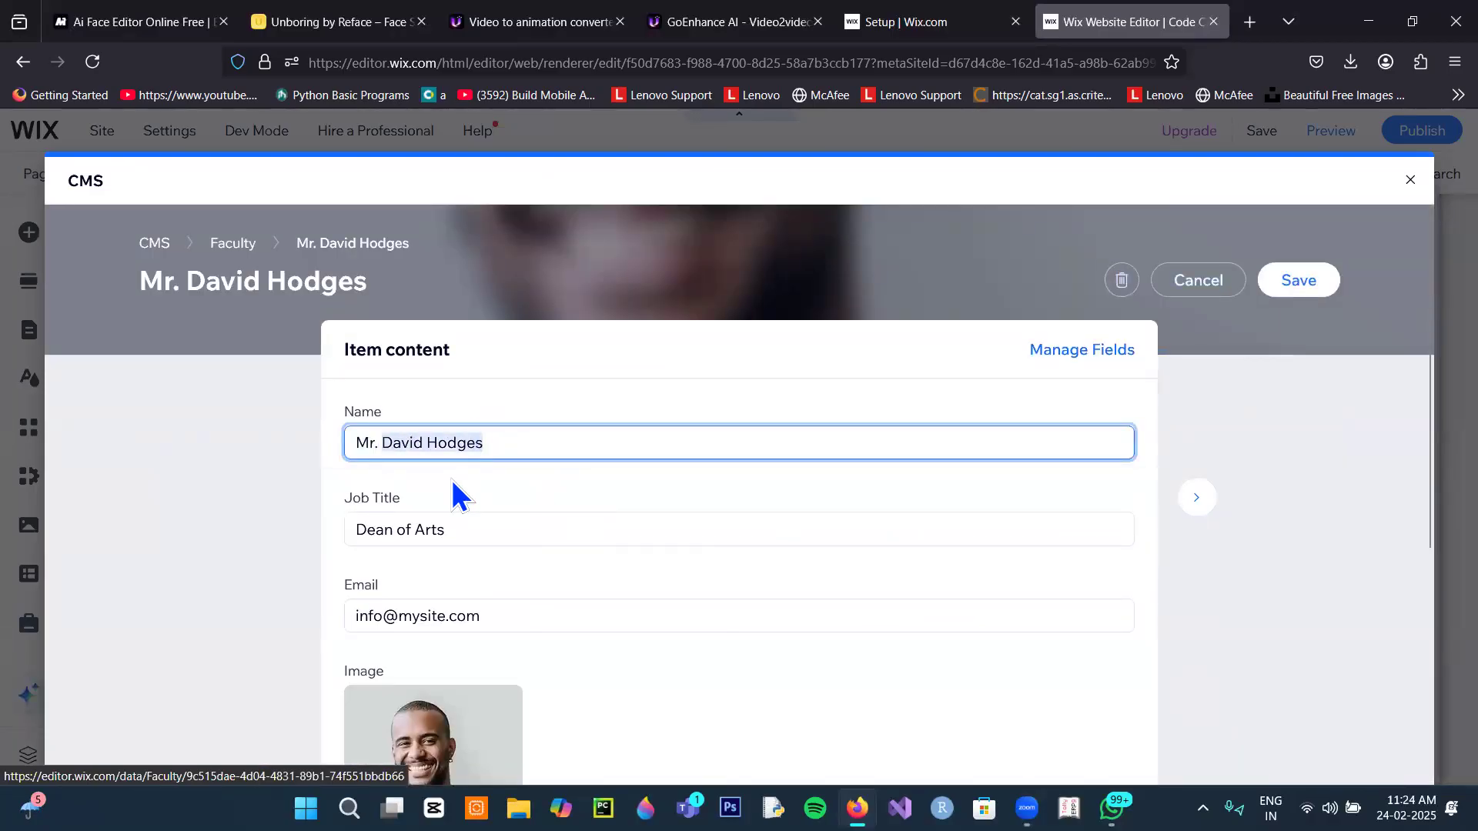
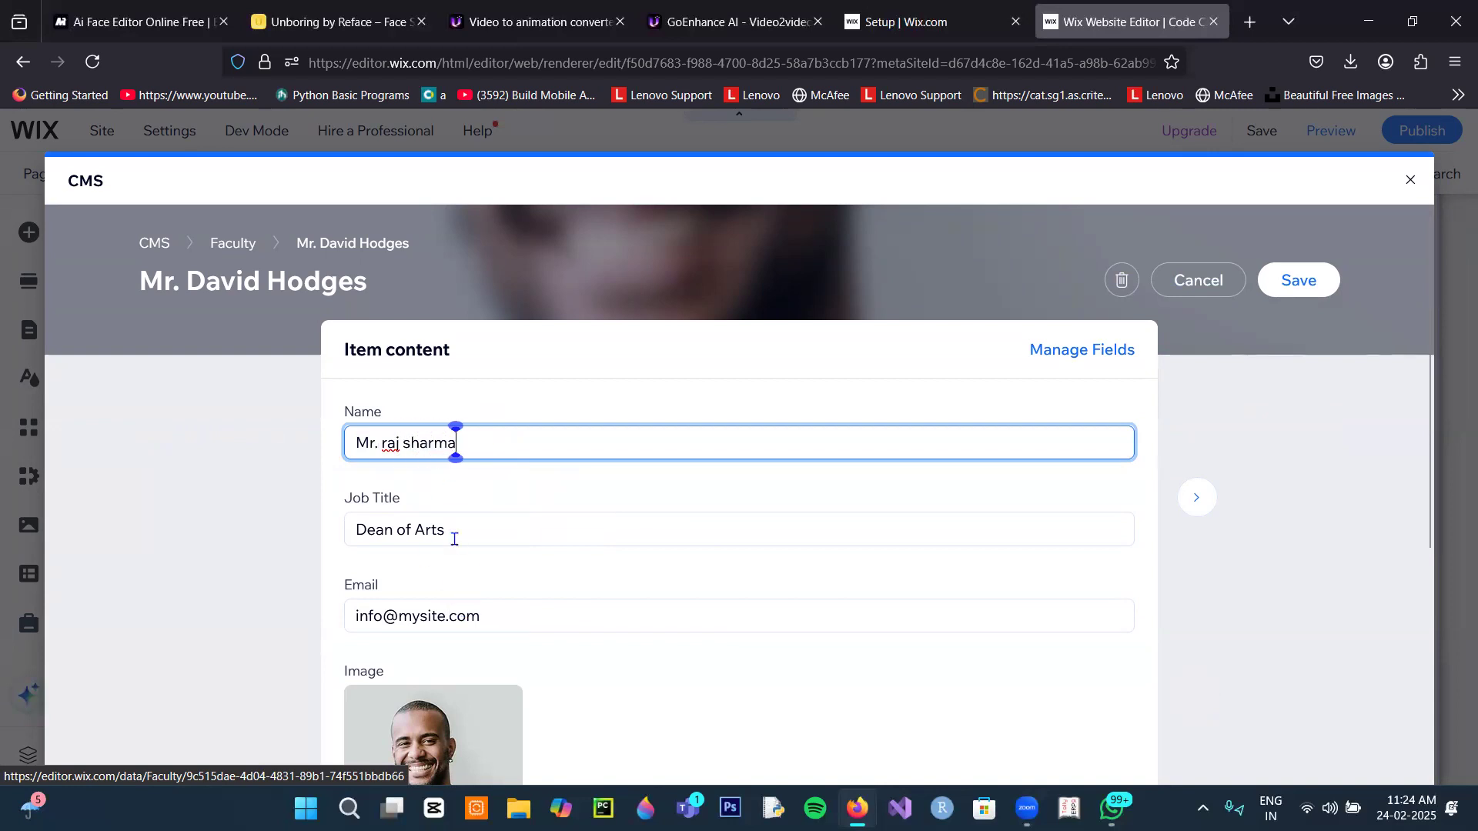
drag(443, 530, 316, 546)
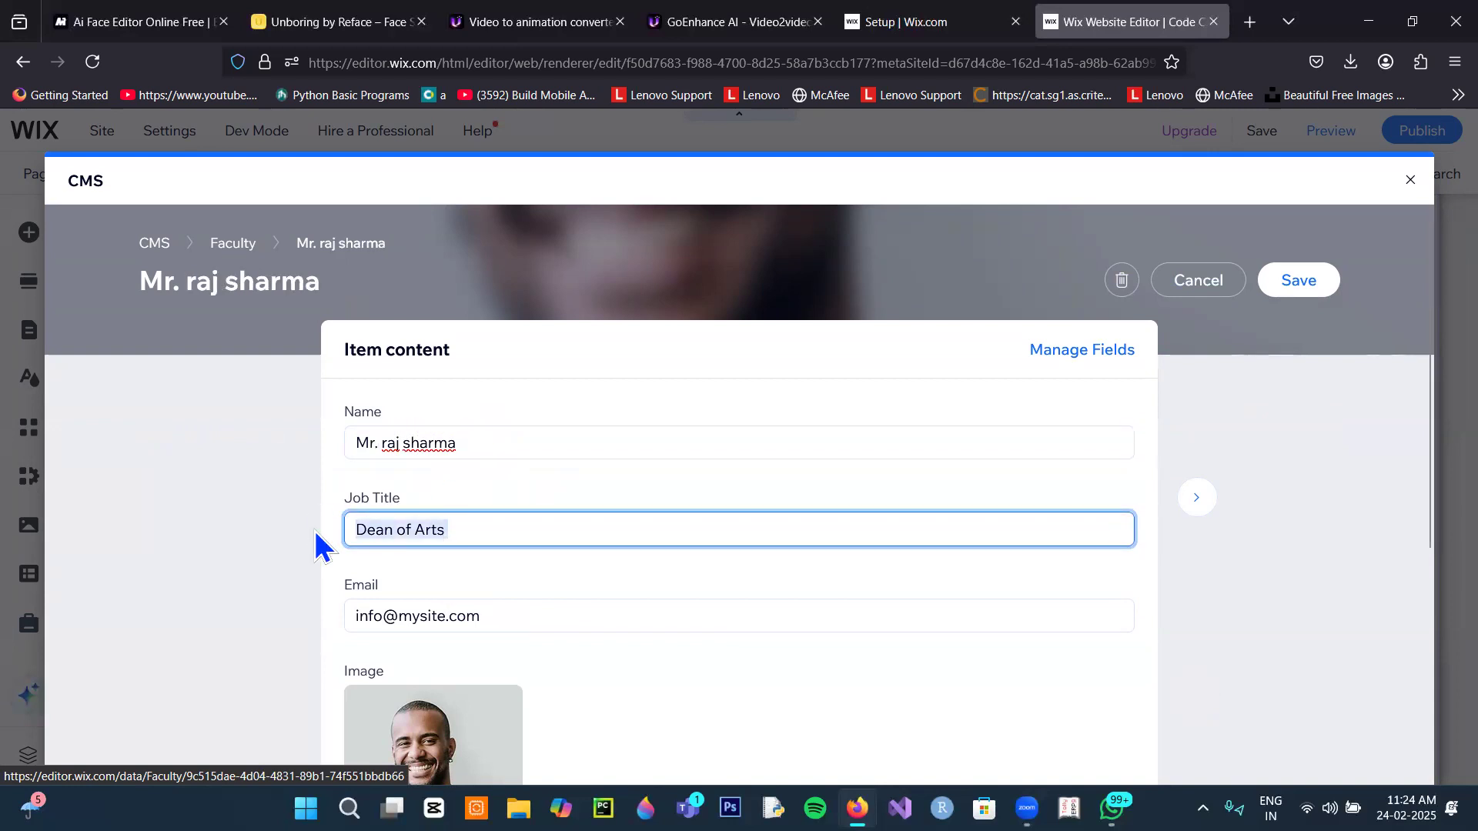
text(C)
text(Java Expert)
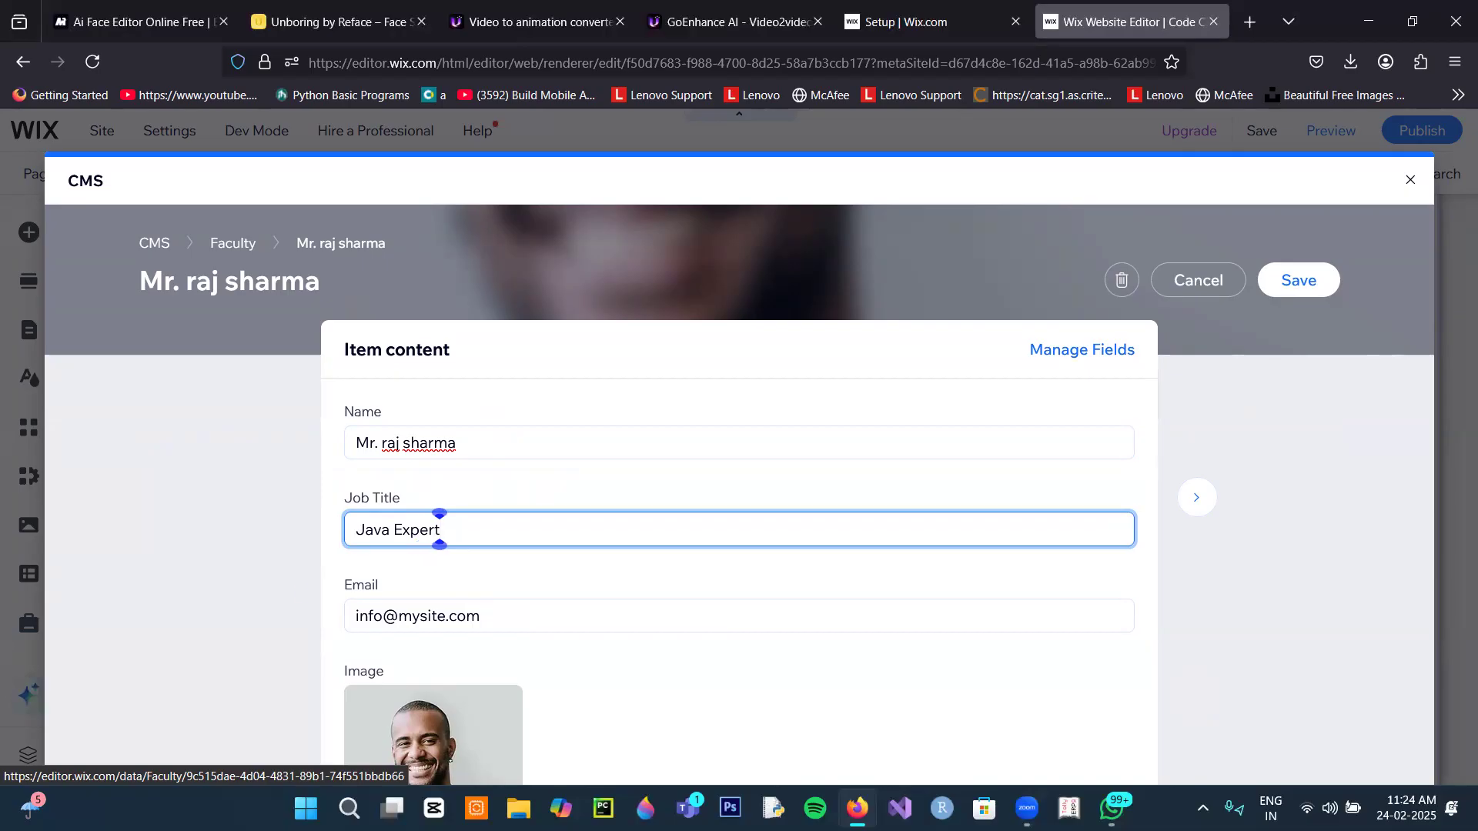
key(Tab)
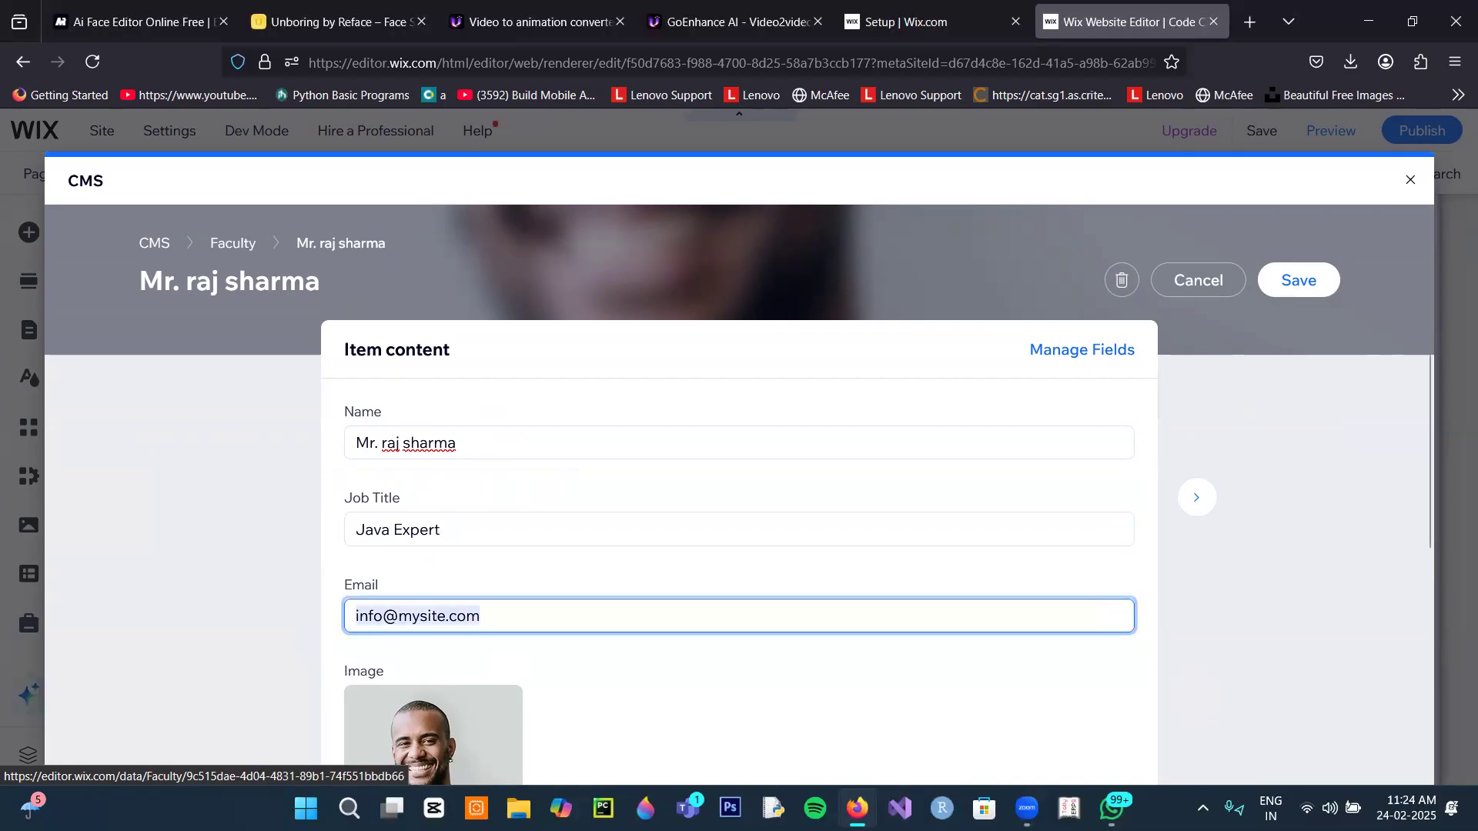
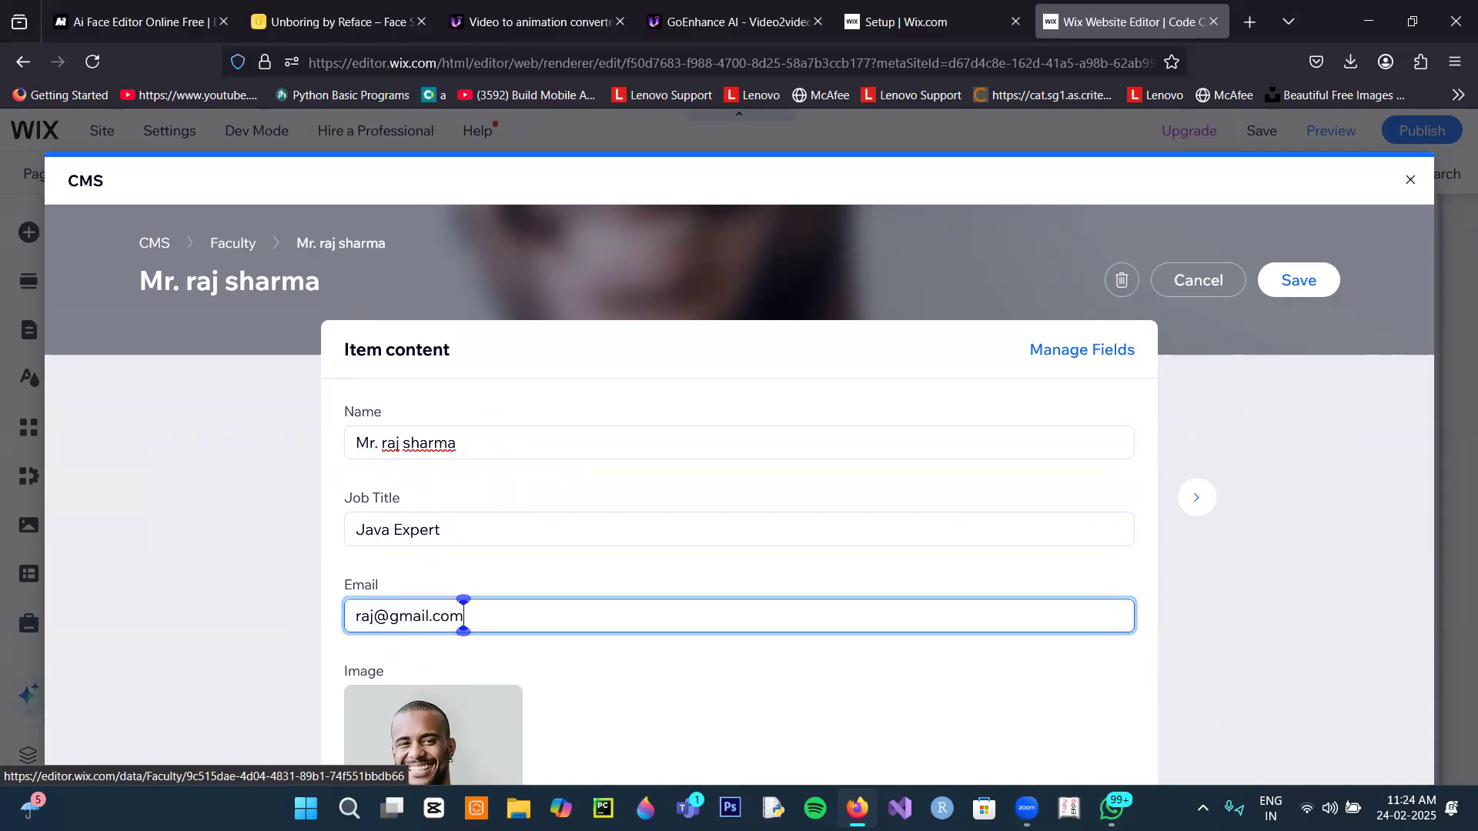
scroll(324, 633, down, 5)
Step: Abandon replacing the faculty photo by URL and start a media upload from the image library
mouse_move(423, 534)
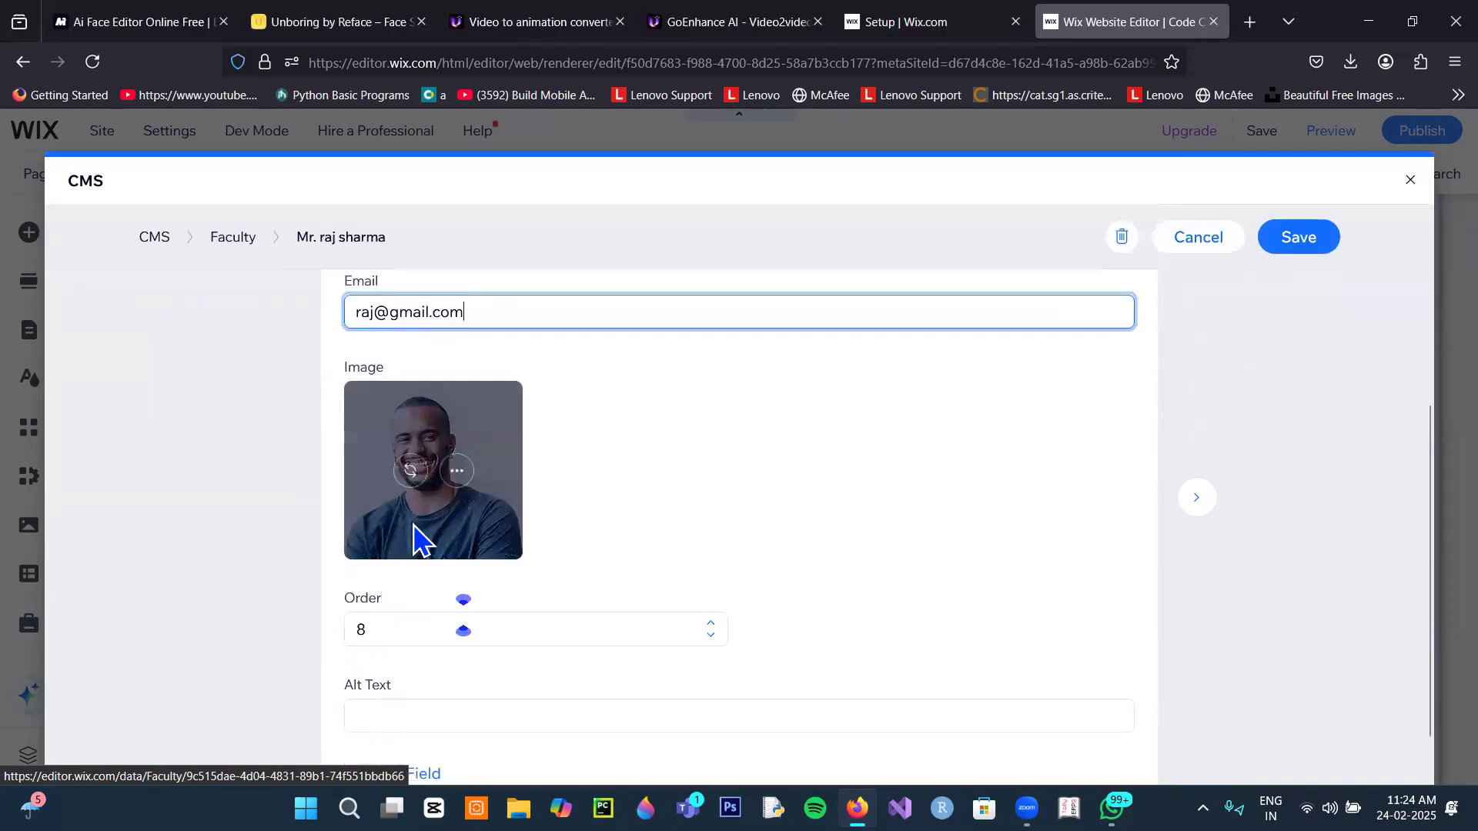
click(453, 472)
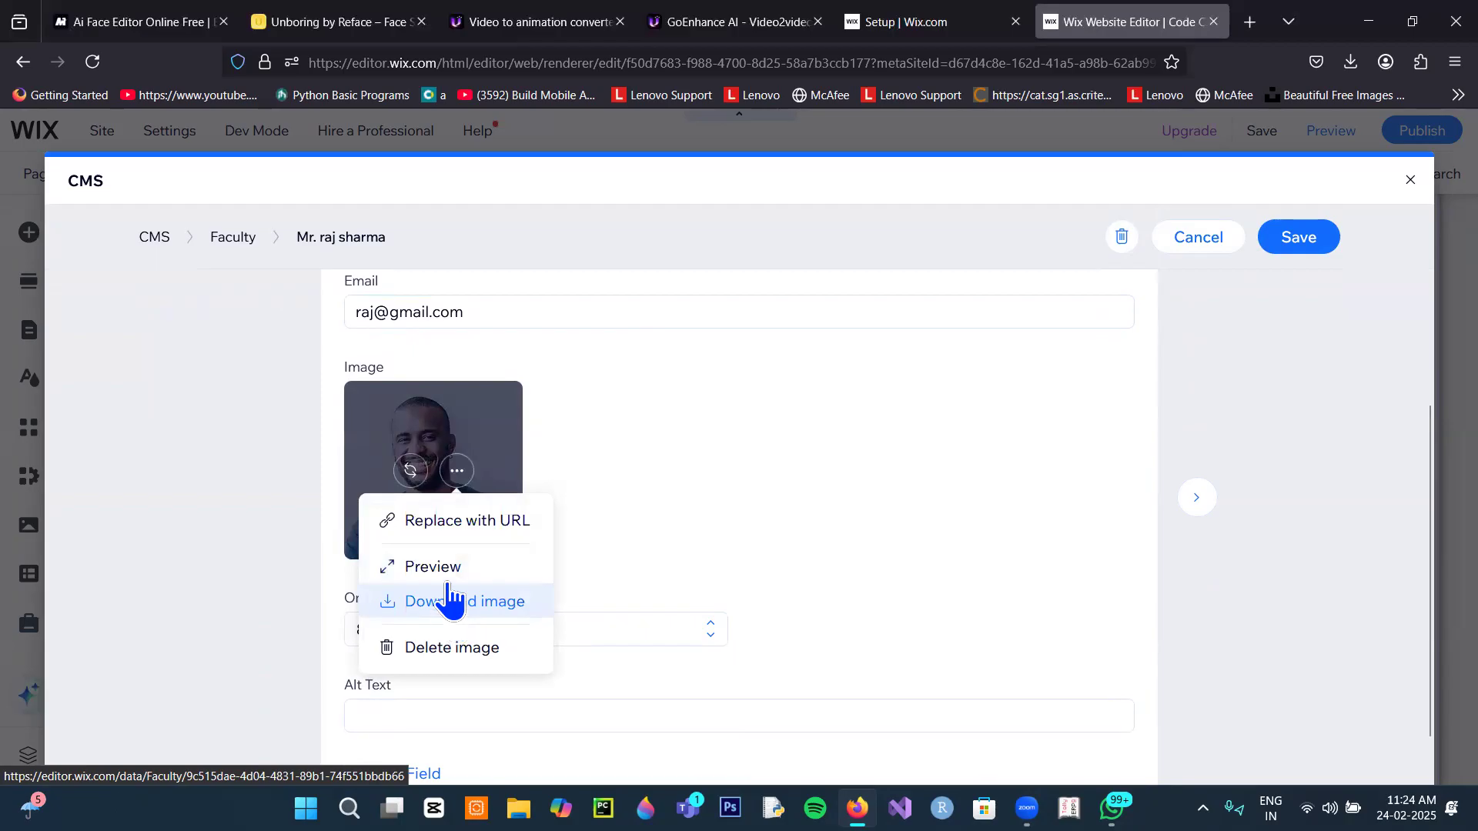
click(456, 471)
click(457, 471)
click(465, 522)
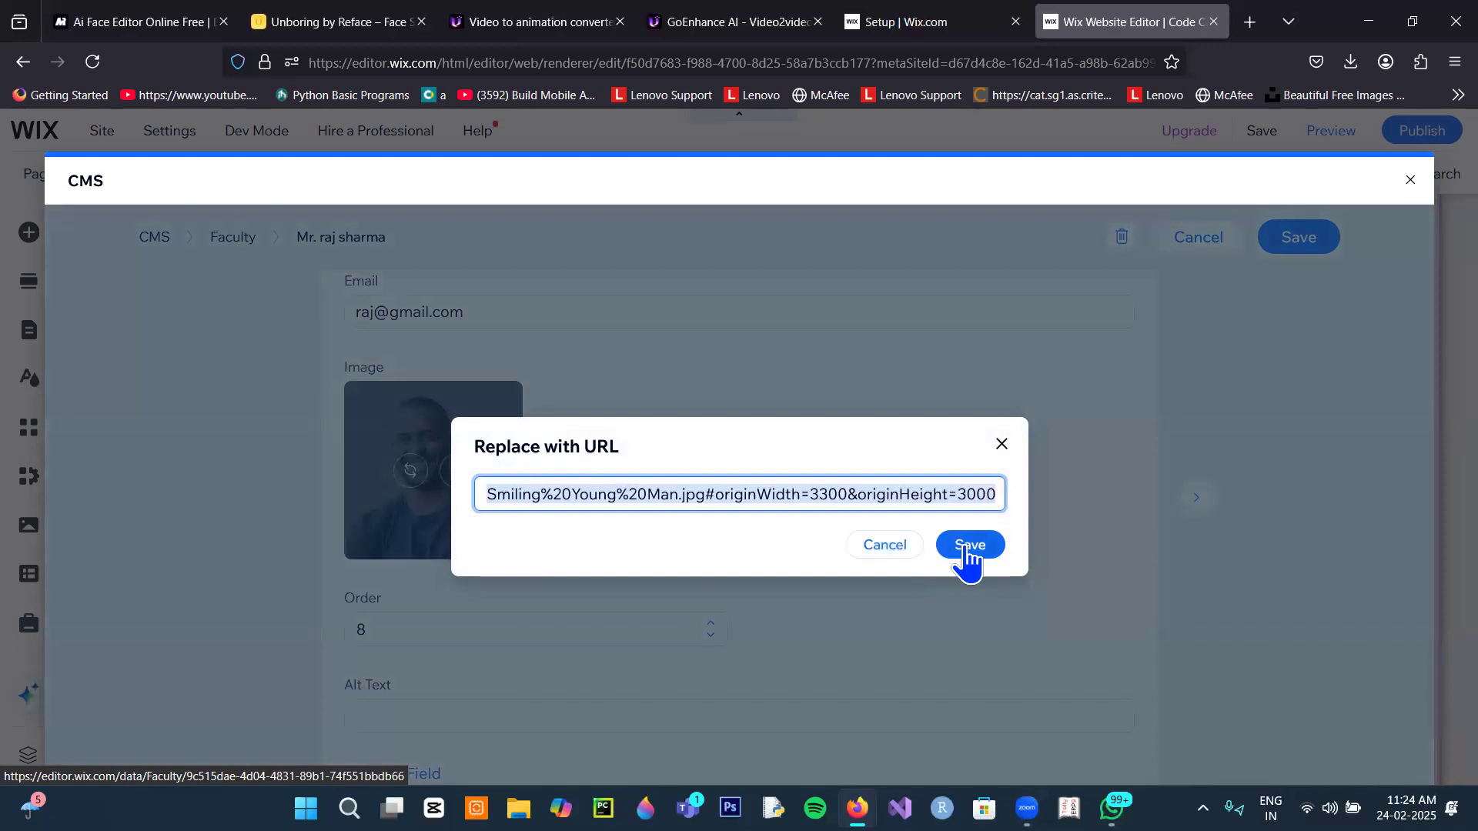
click(901, 548)
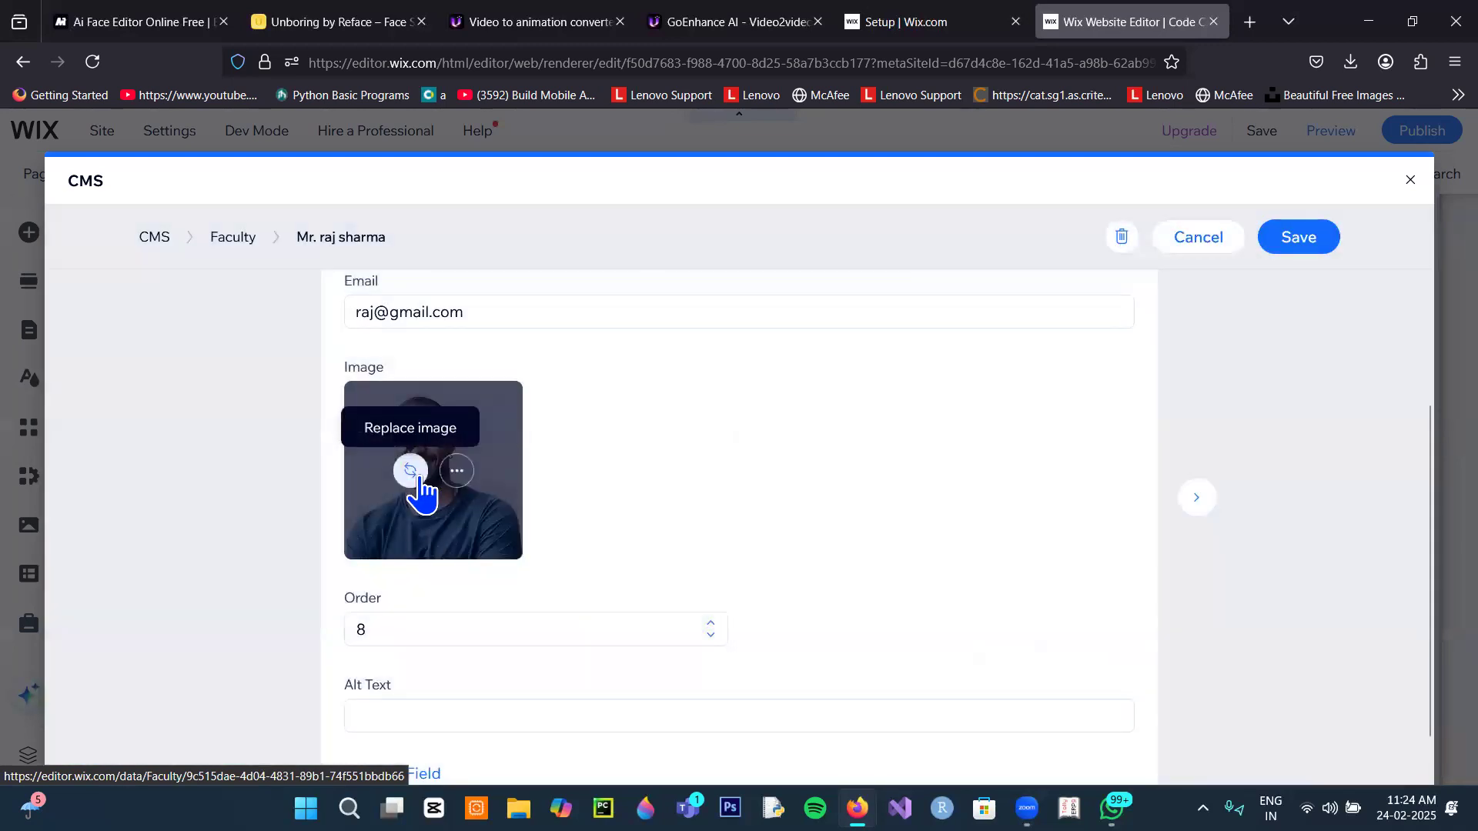
click(410, 471)
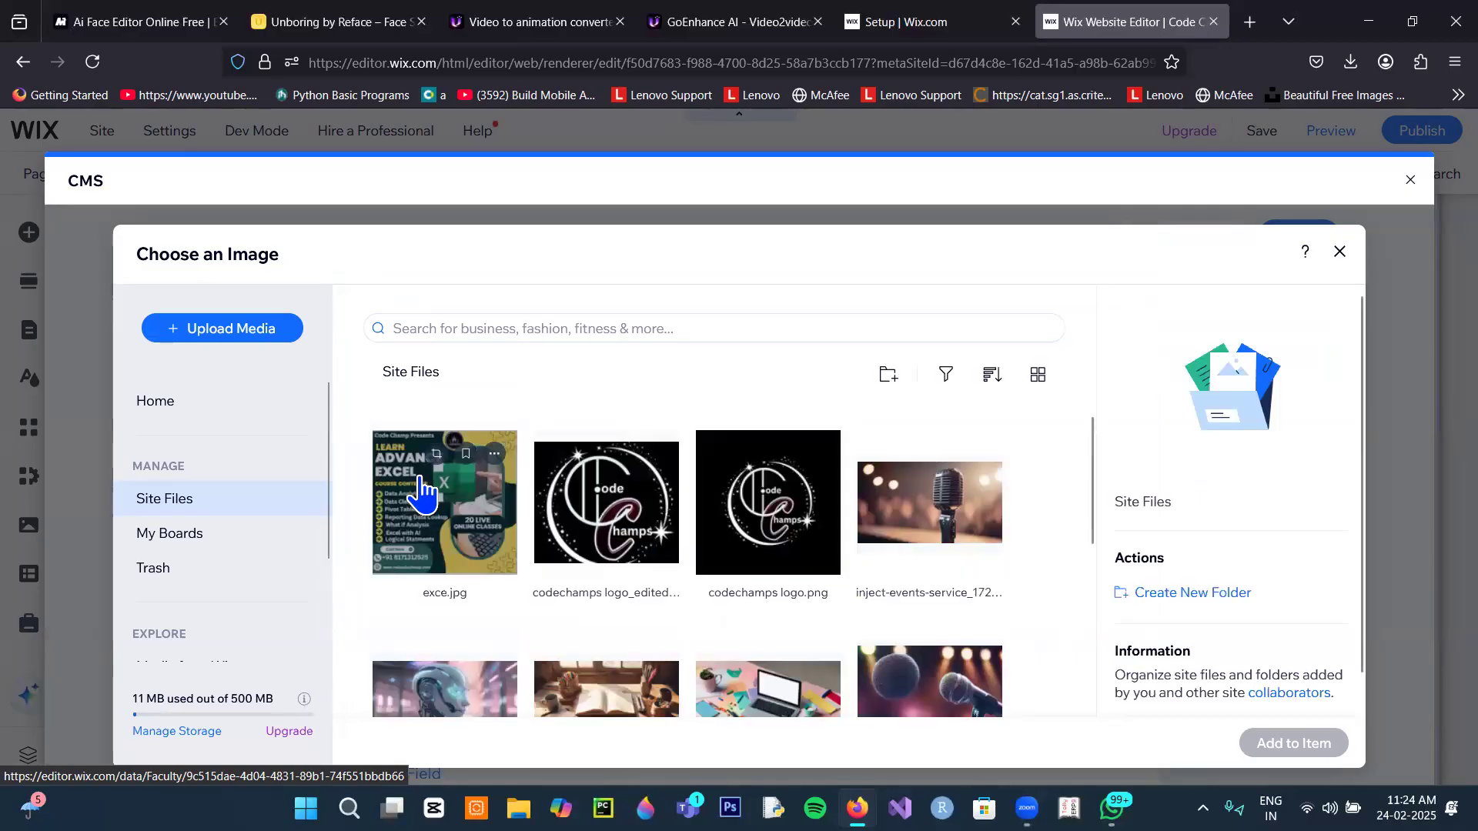
scroll(486, 570, down, 10)
scroll(488, 577, up, 10)
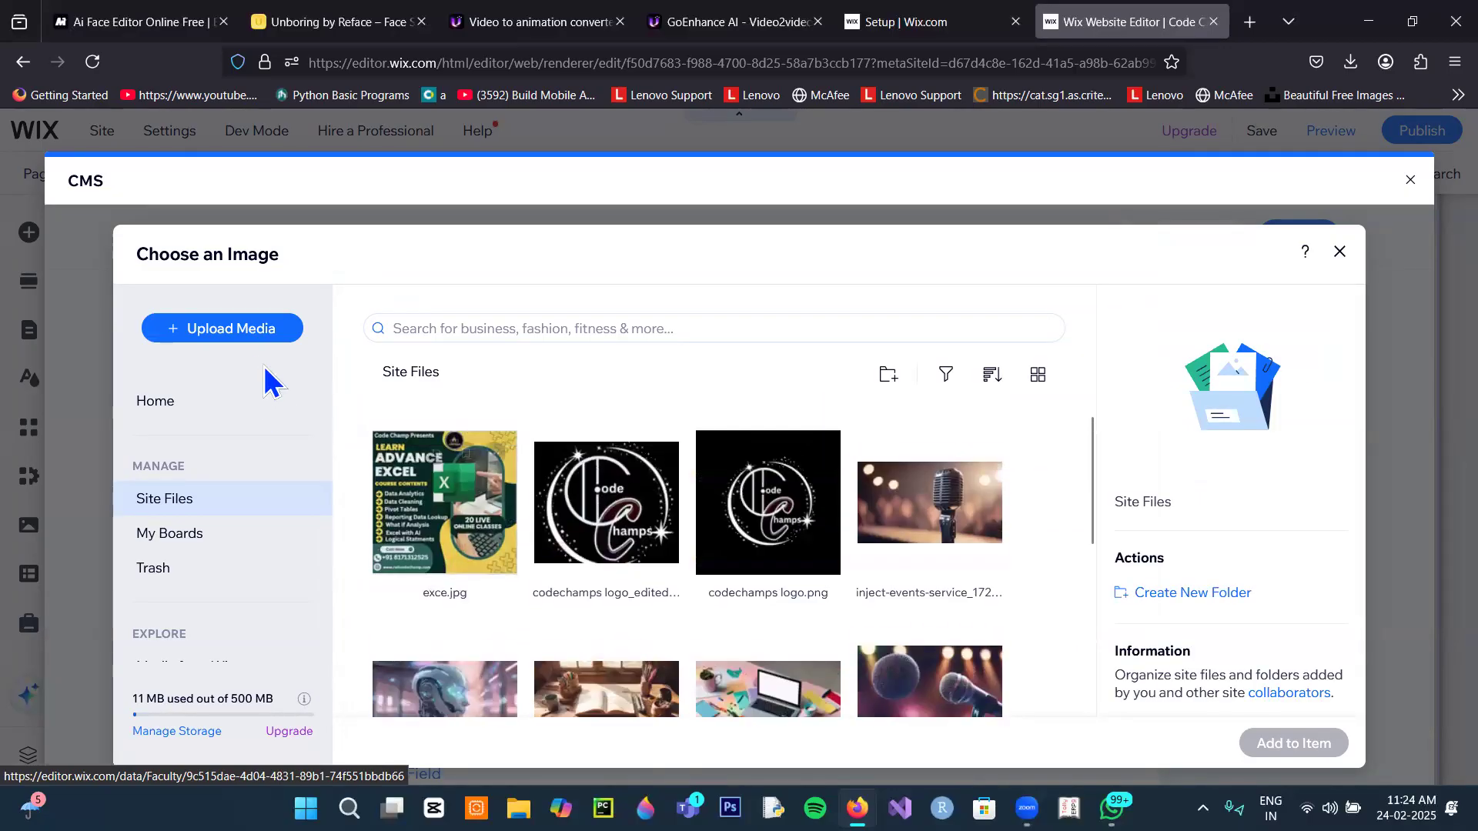
click(262, 344)
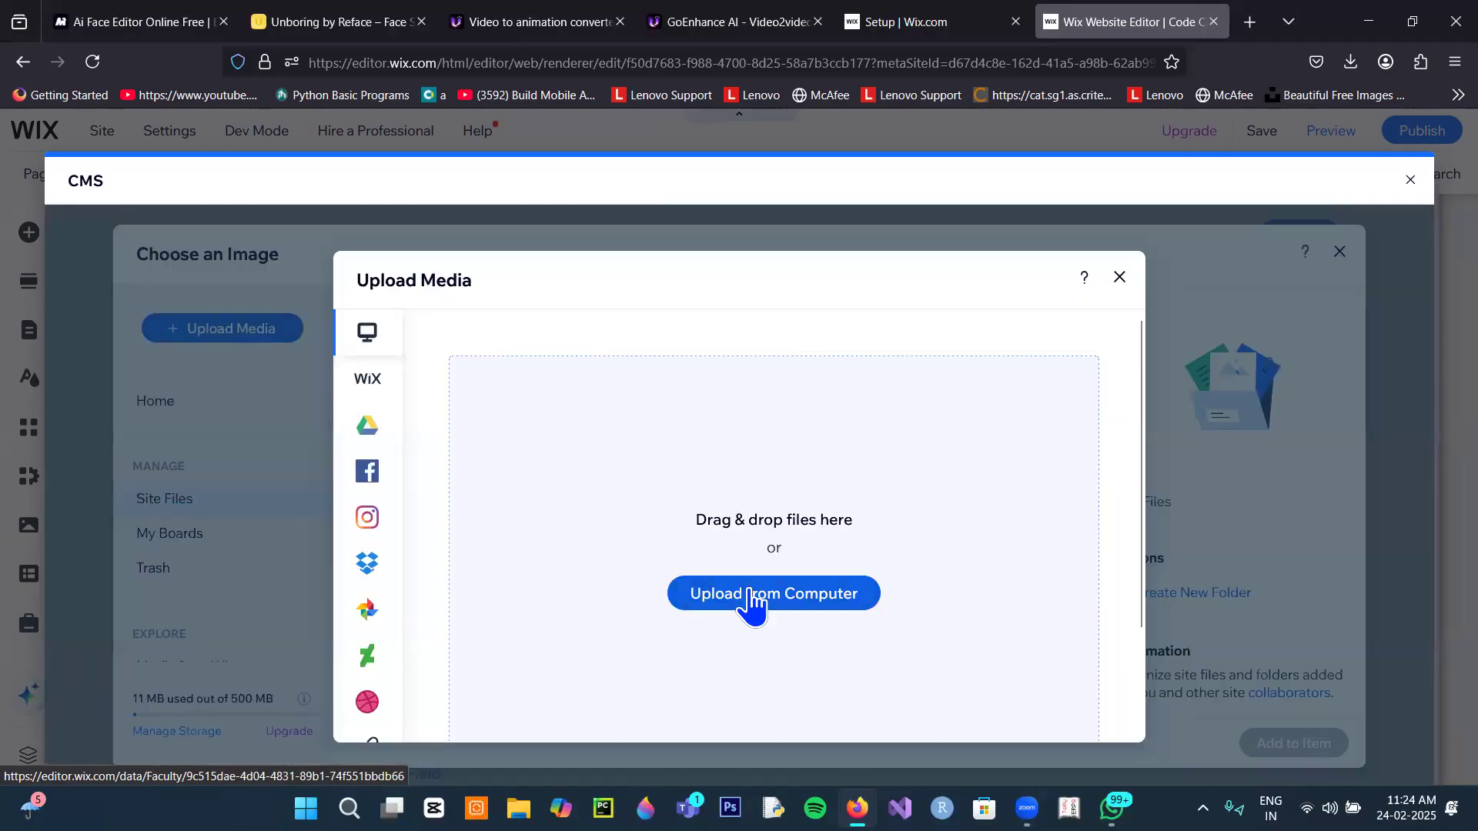
Step: Browse the computer's Downloads folder for an image to upload
click(751, 597)
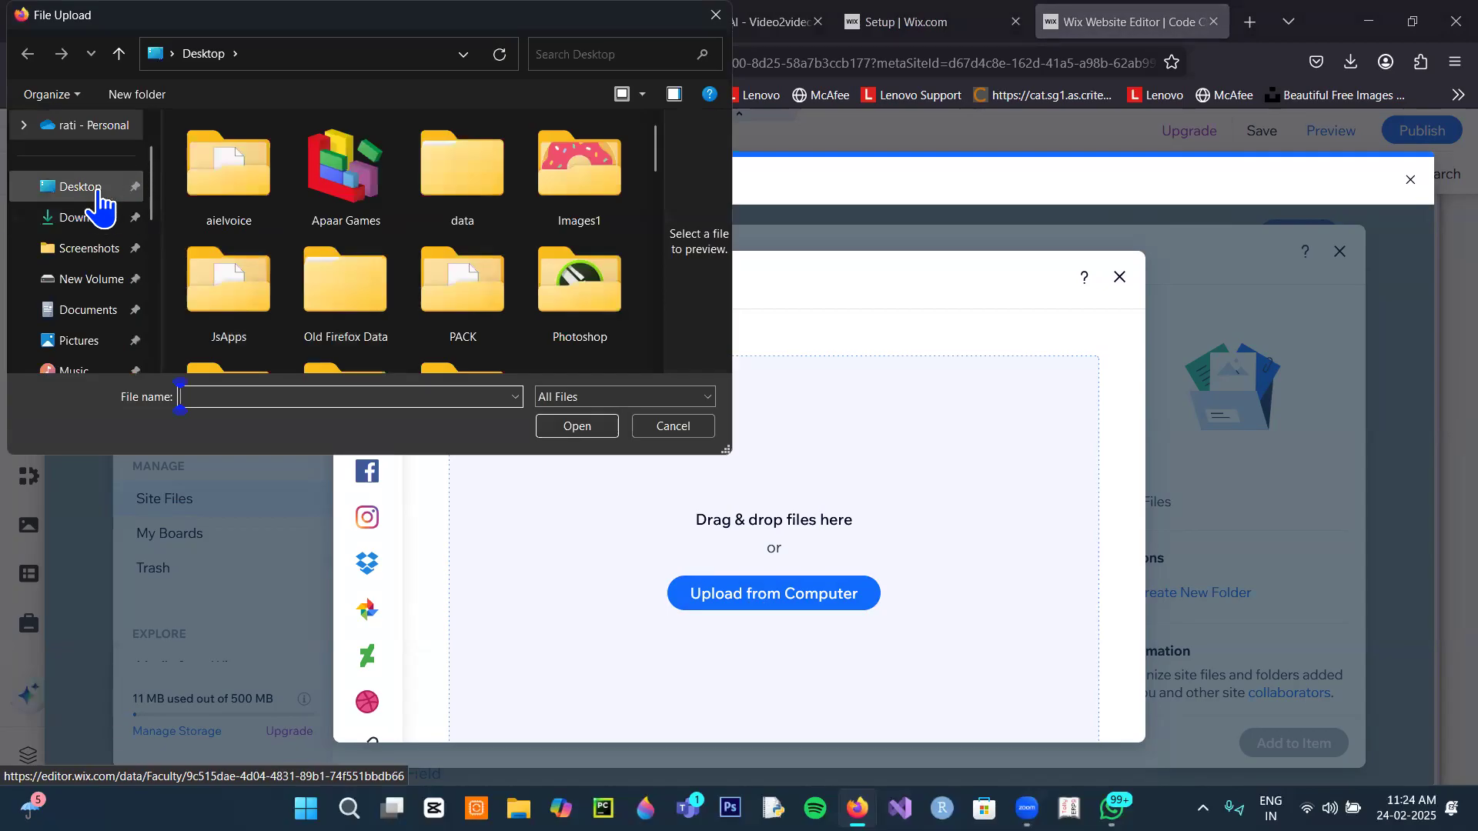
click(100, 219)
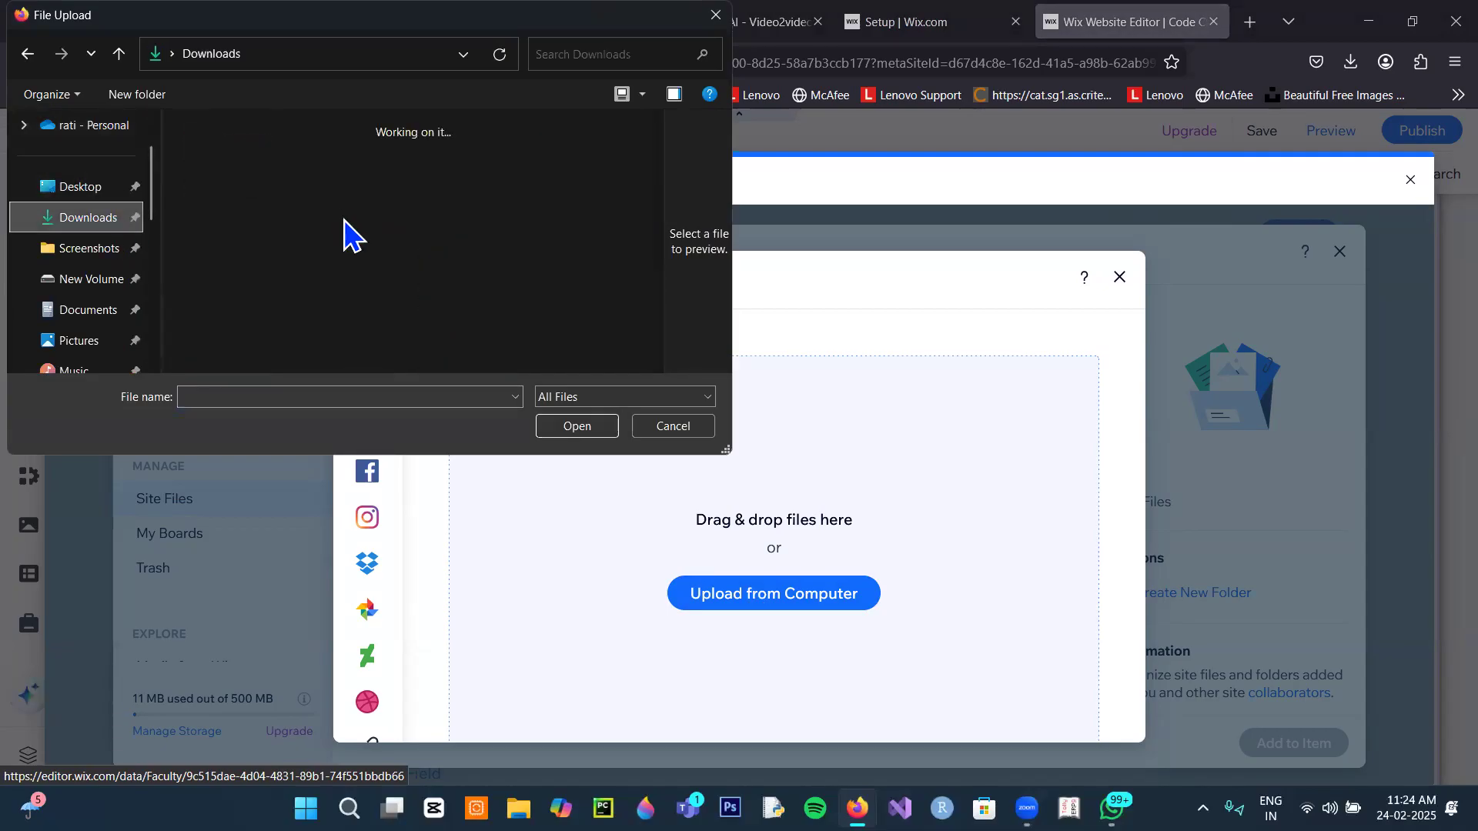
scroll(356, 239, down, 3)
scroll(357, 239, down, 6)
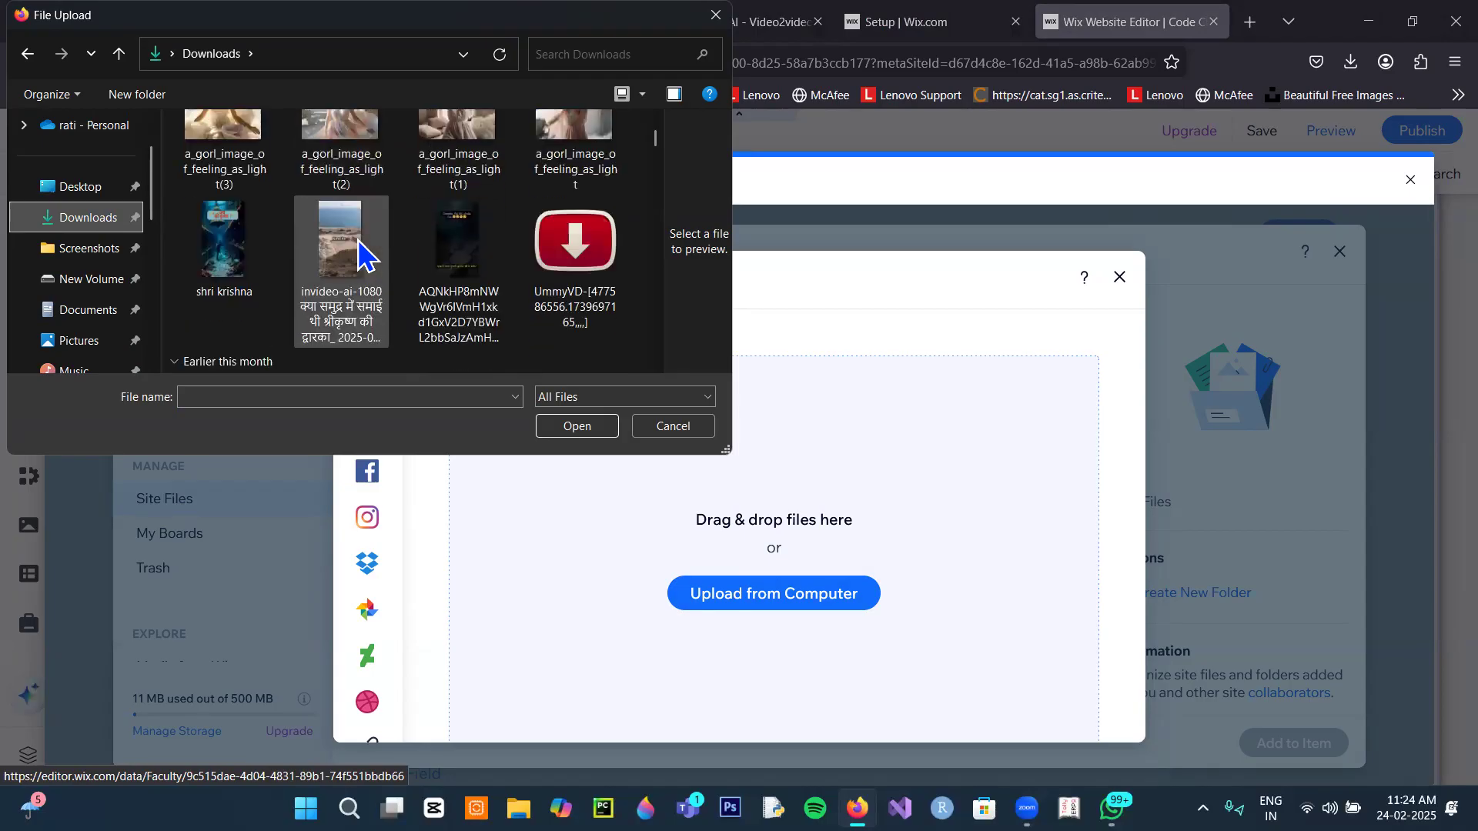
scroll(362, 254, down, 3)
scroll(358, 254, down, 8)
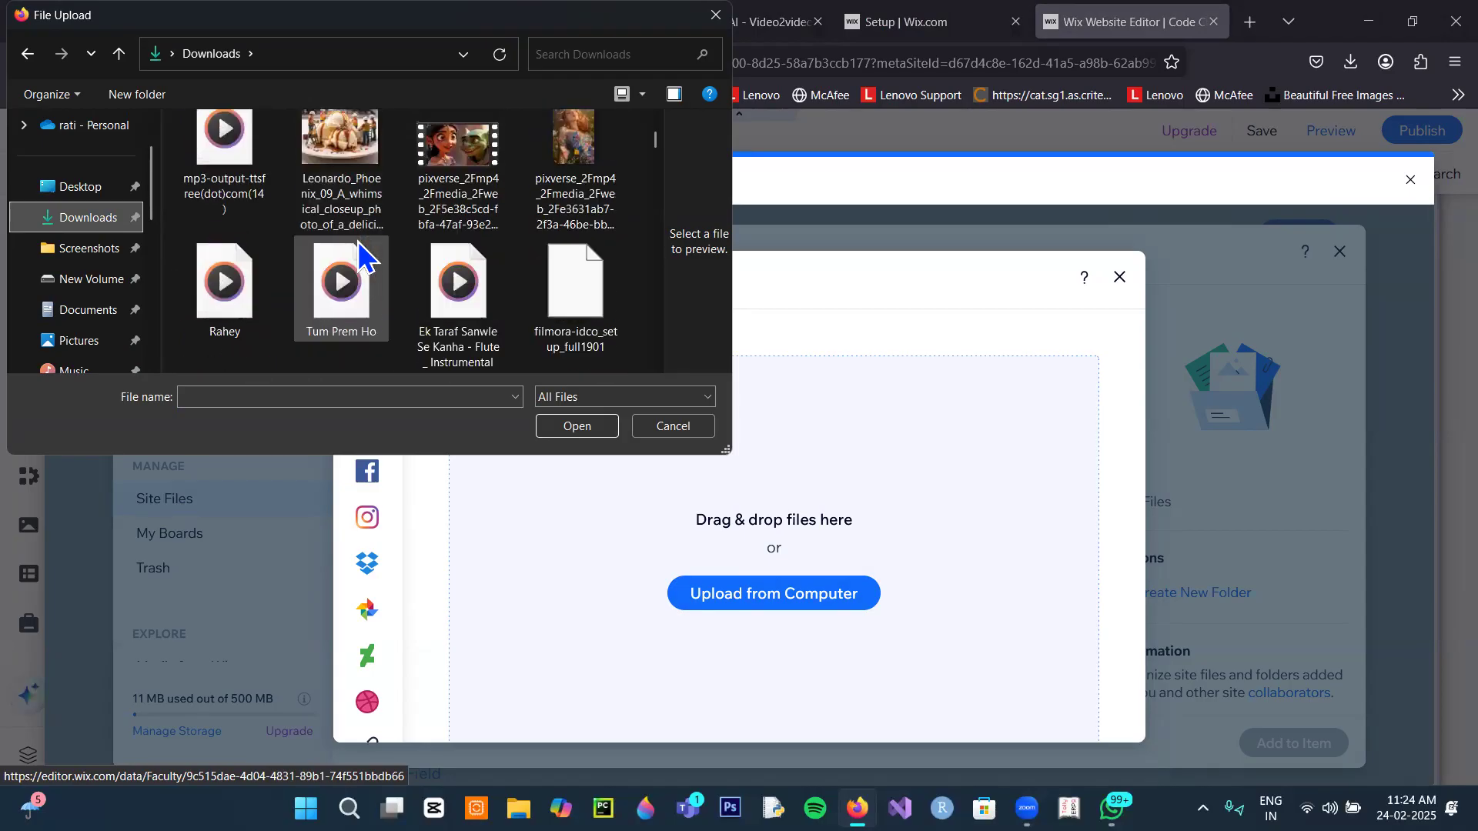
scroll(358, 242, down, 10)
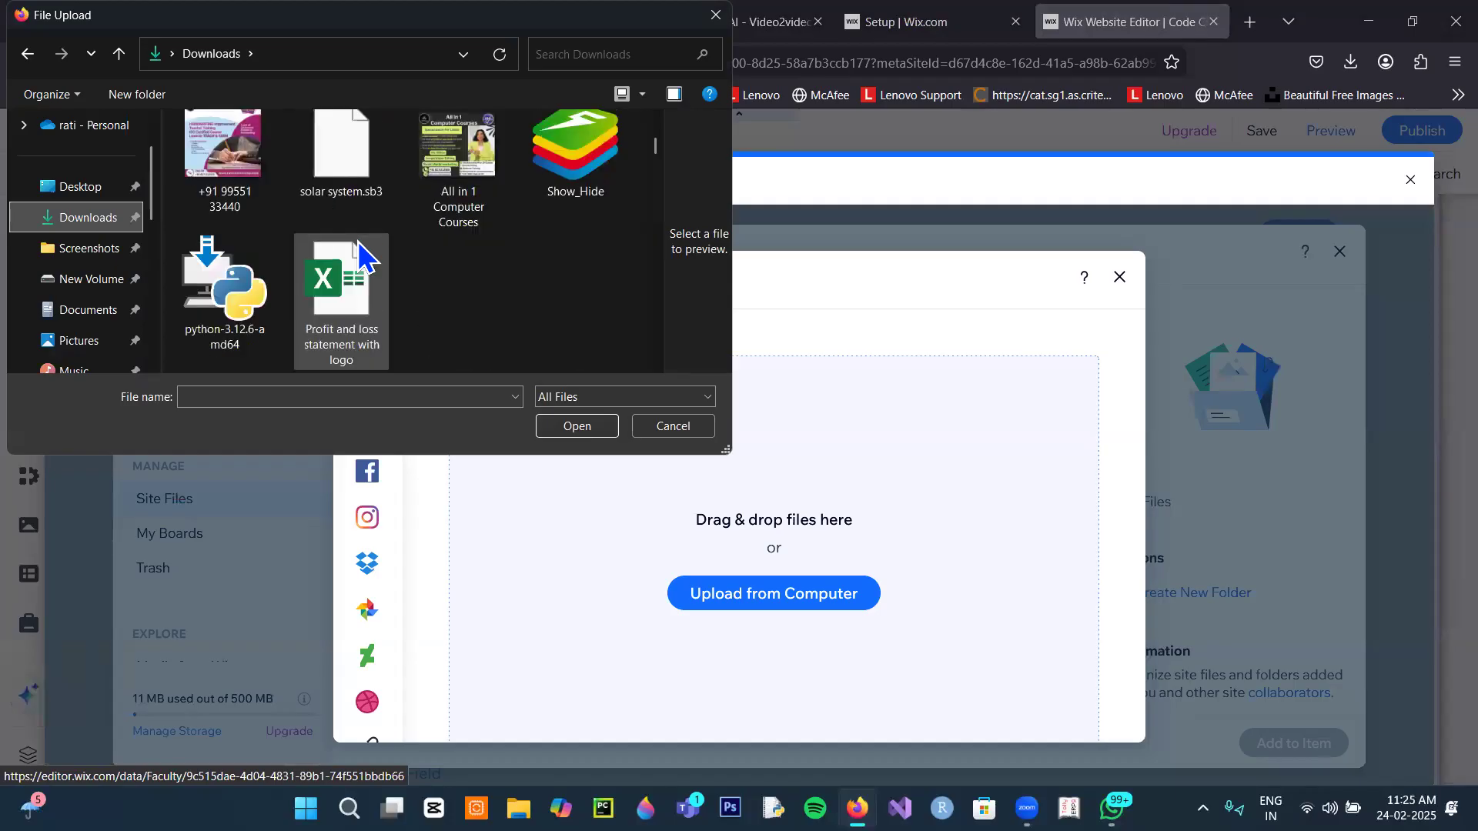
scroll(358, 242, down, 5)
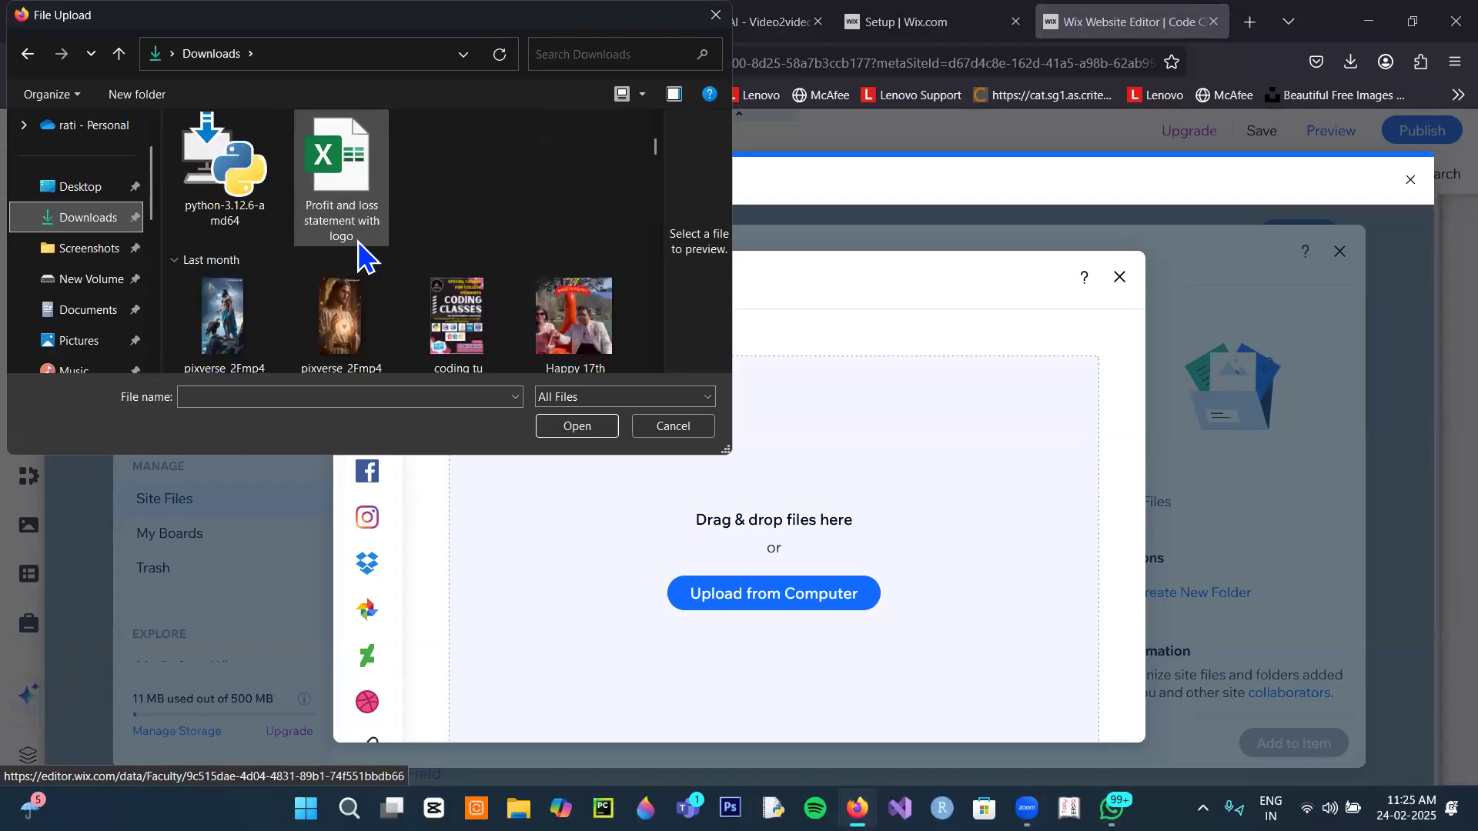
scroll(360, 247, up, 10)
scroll(361, 241, down, 10)
scroll(362, 241, down, 15)
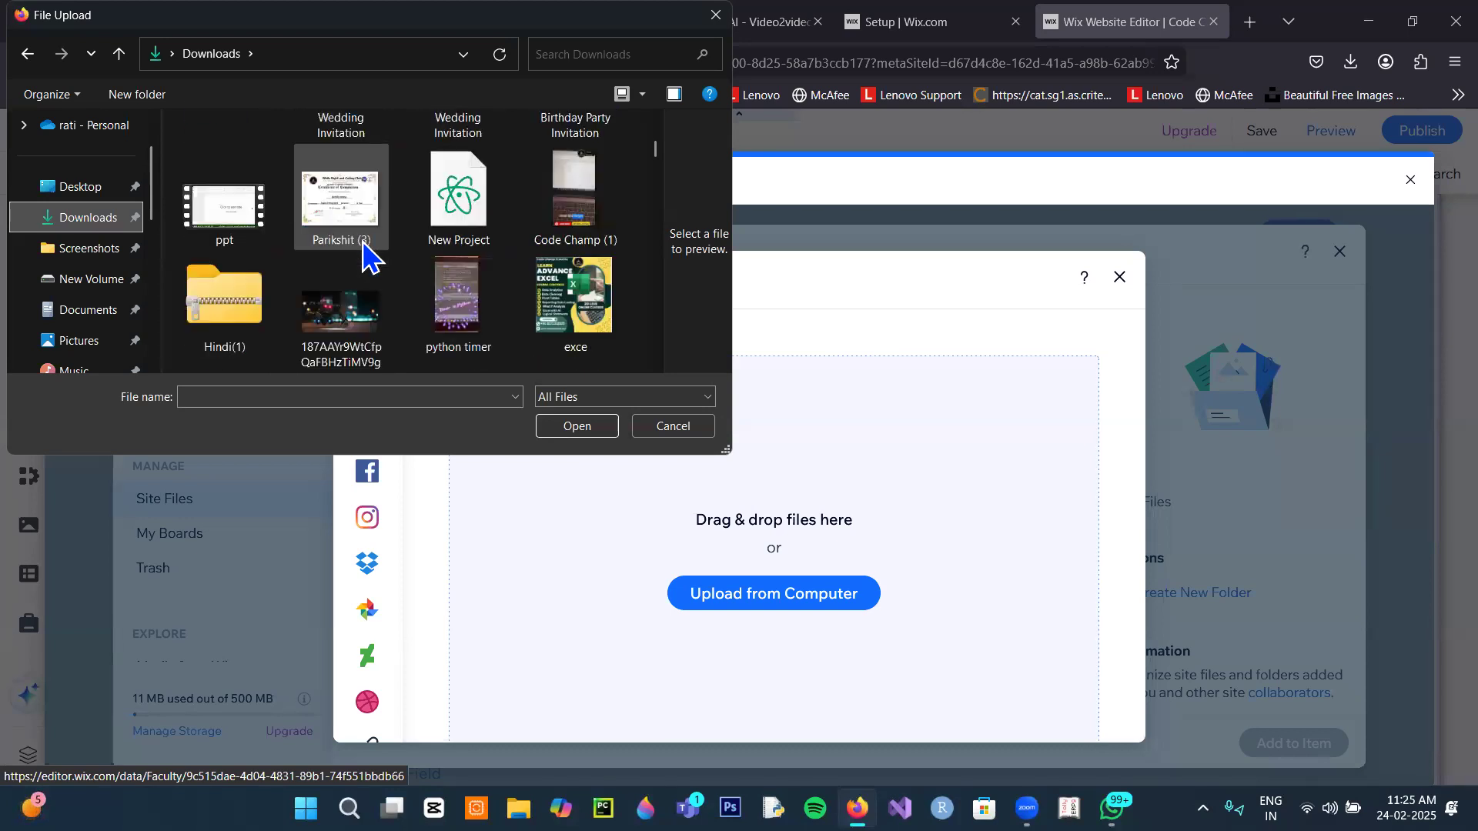
Step: Upload j1.jpg from the Desktop's Images1 folder
click(108, 187)
double_click(585, 202)
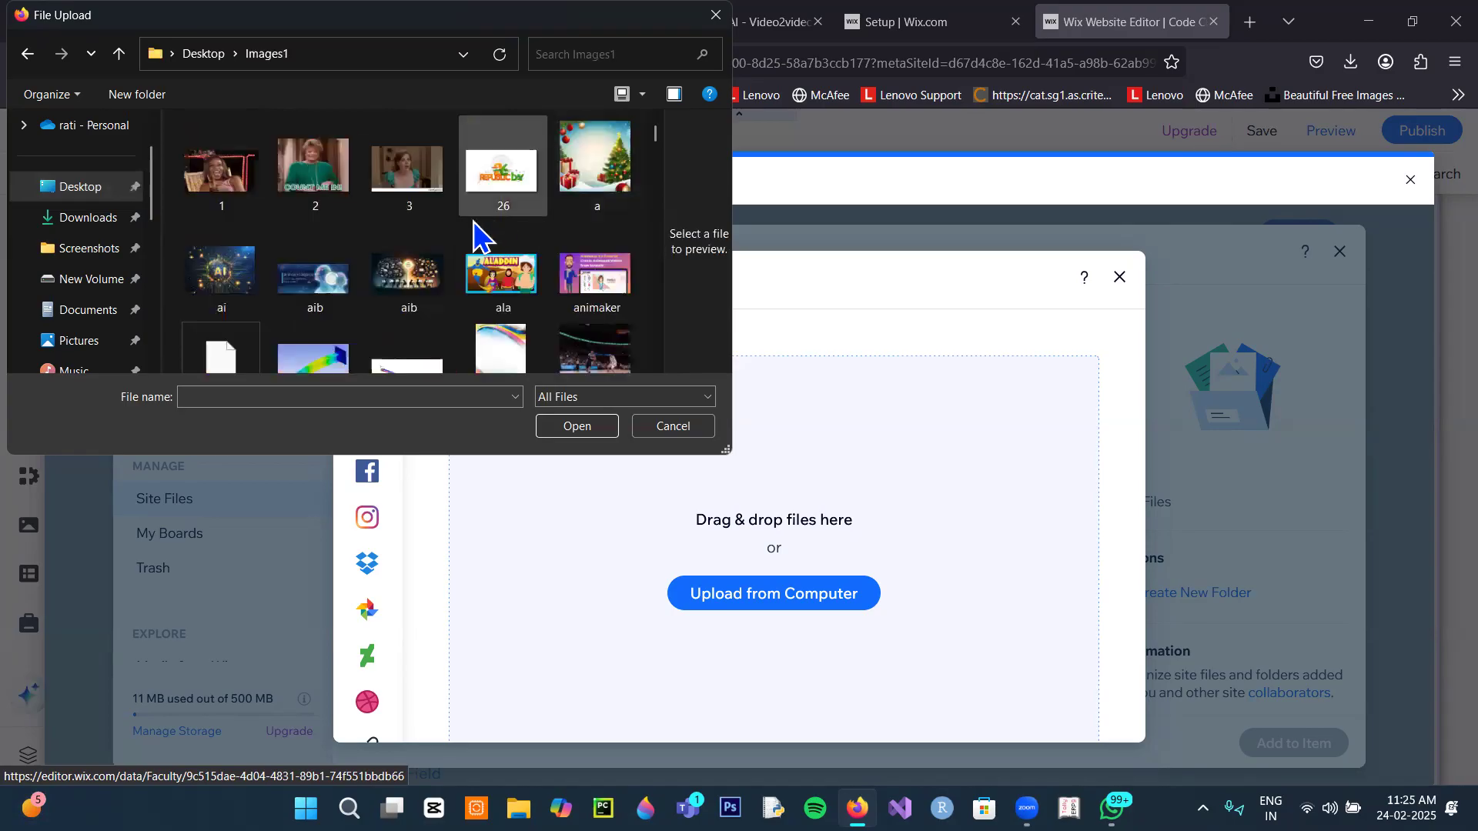
scroll(454, 231, down, 2)
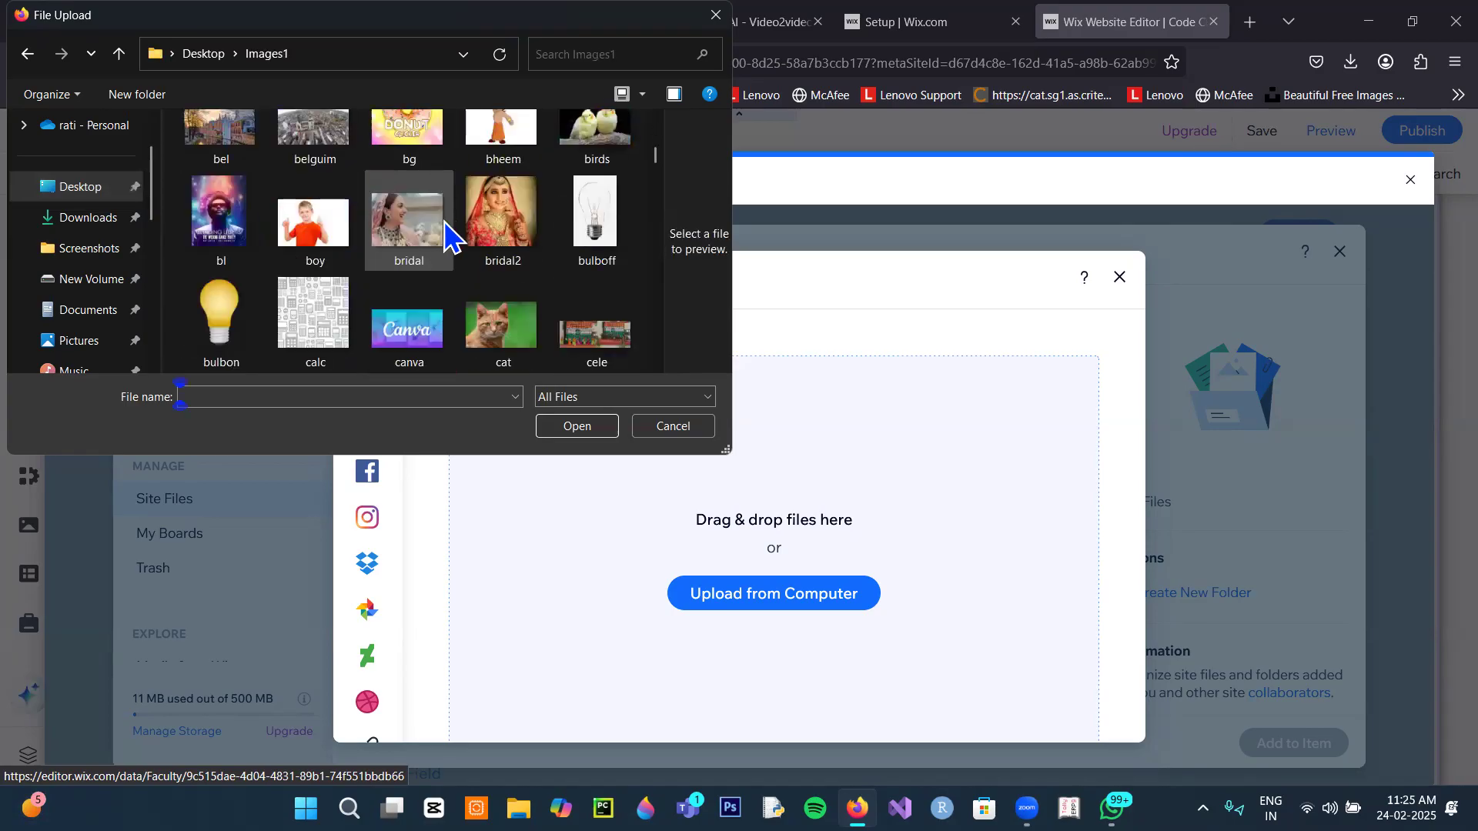
scroll(461, 223, down, 10)
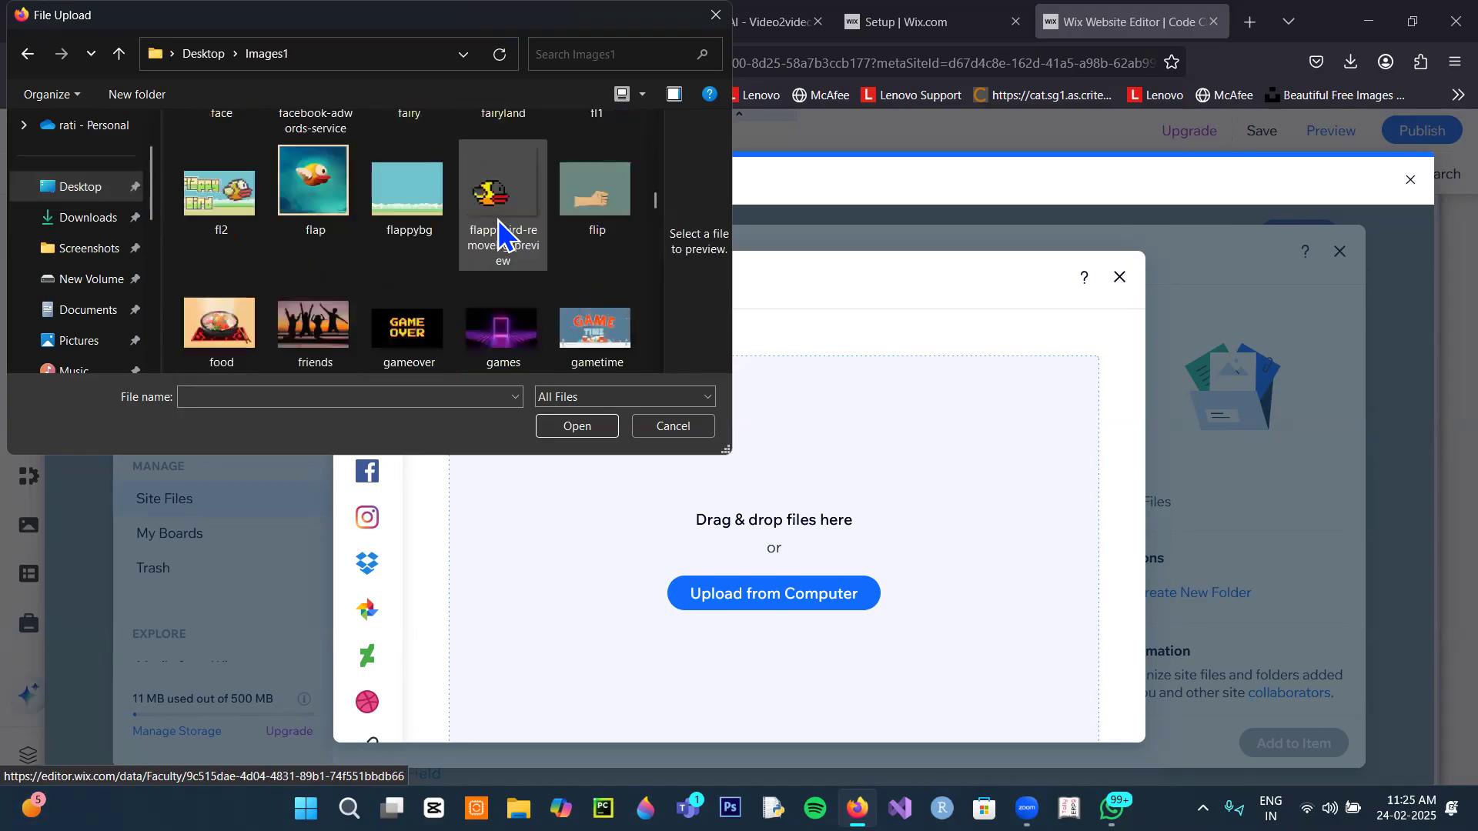
scroll(500, 232, down, 3)
click(501, 316)
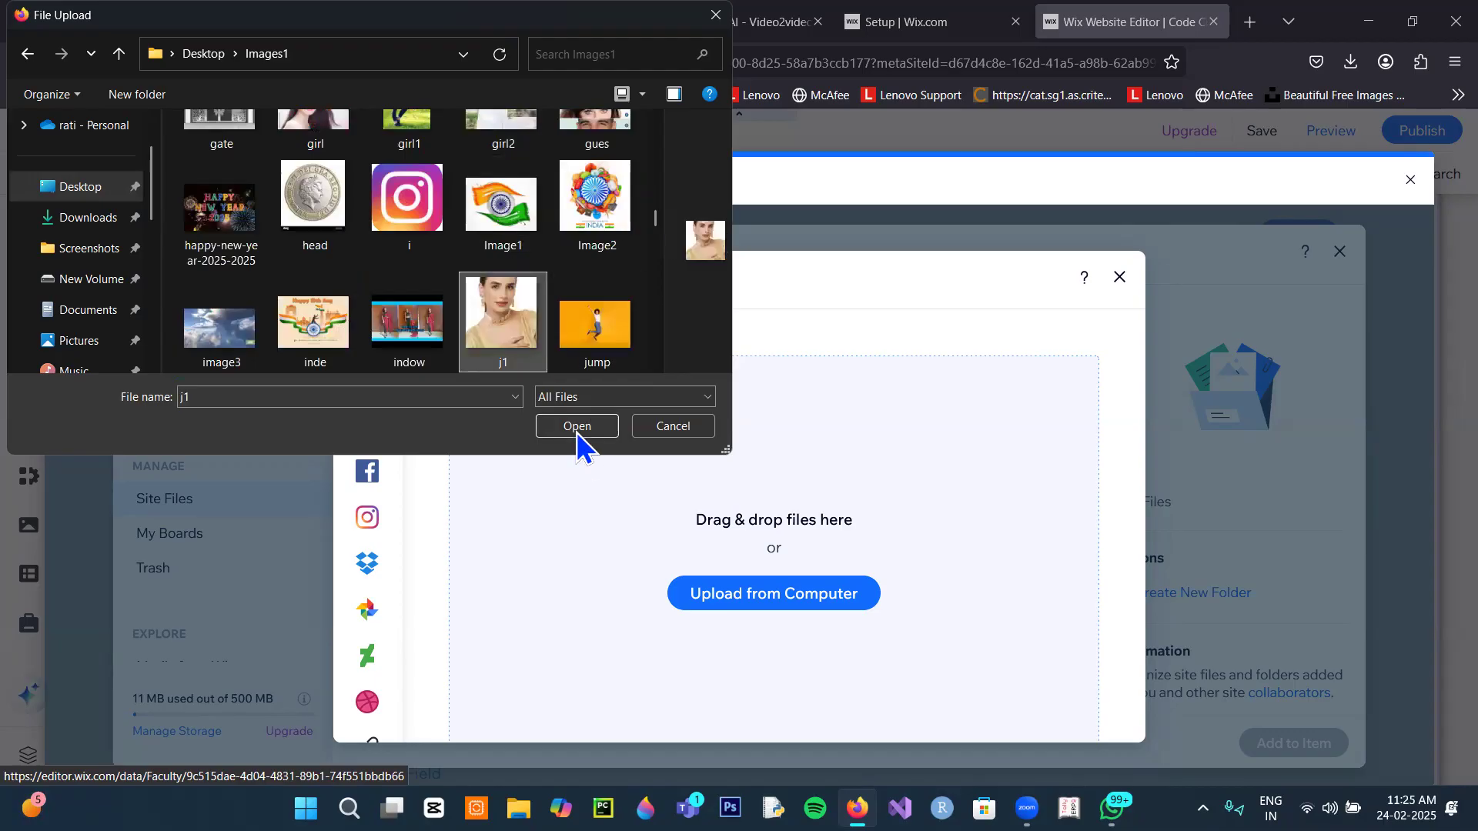
click(577, 427)
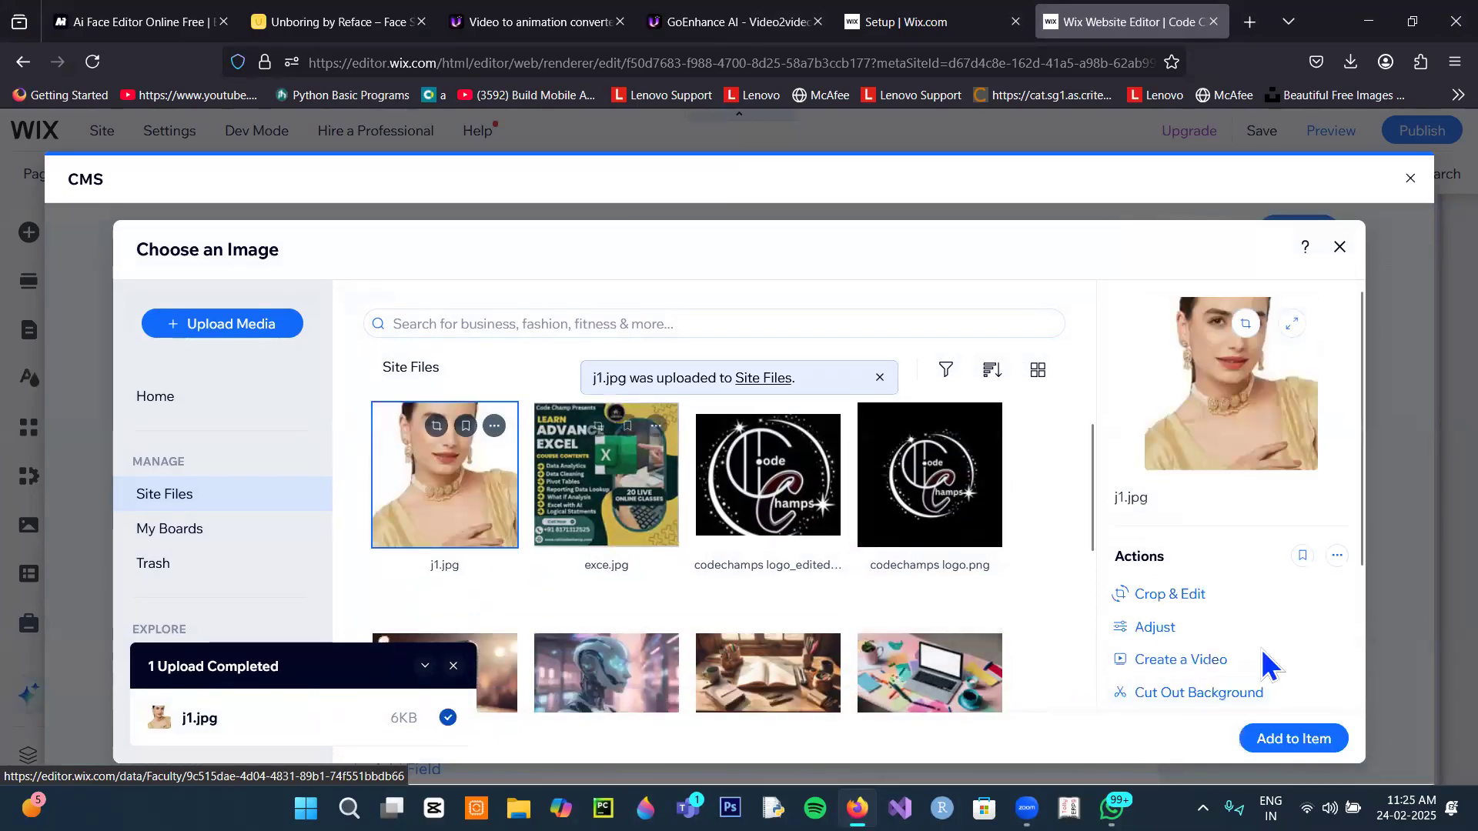
Step: Add j1.jpg to the faculty item and change the name to a Mrs. title with an extended first name
click(1299, 744)
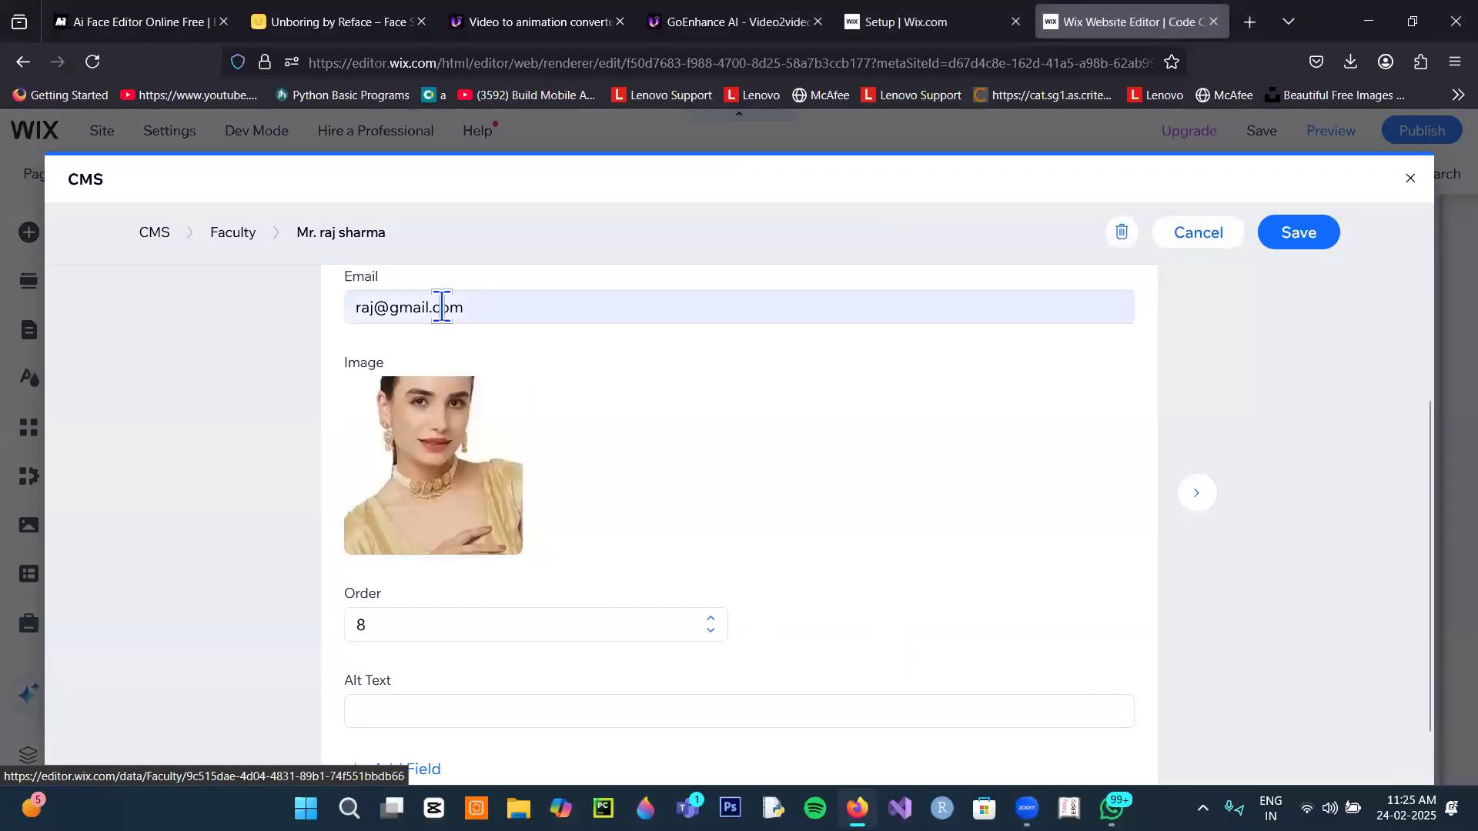
scroll(493, 408, up, 5)
click(401, 438)
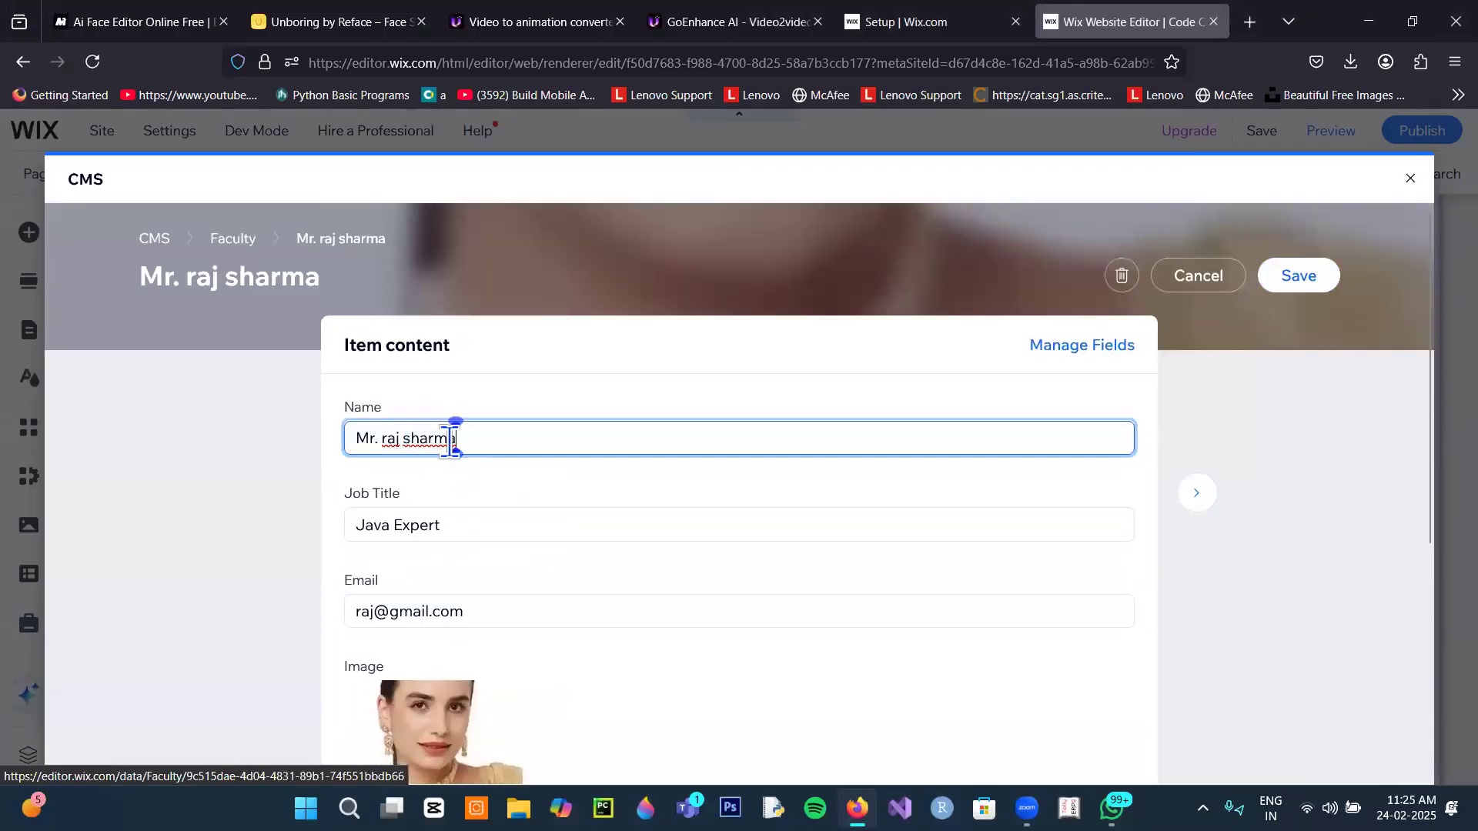
click(399, 438)
text(ni)
click(382, 437)
key(BackSpace)
text(s)
key(BackSpace)
key(BackSpace)
text(s.)
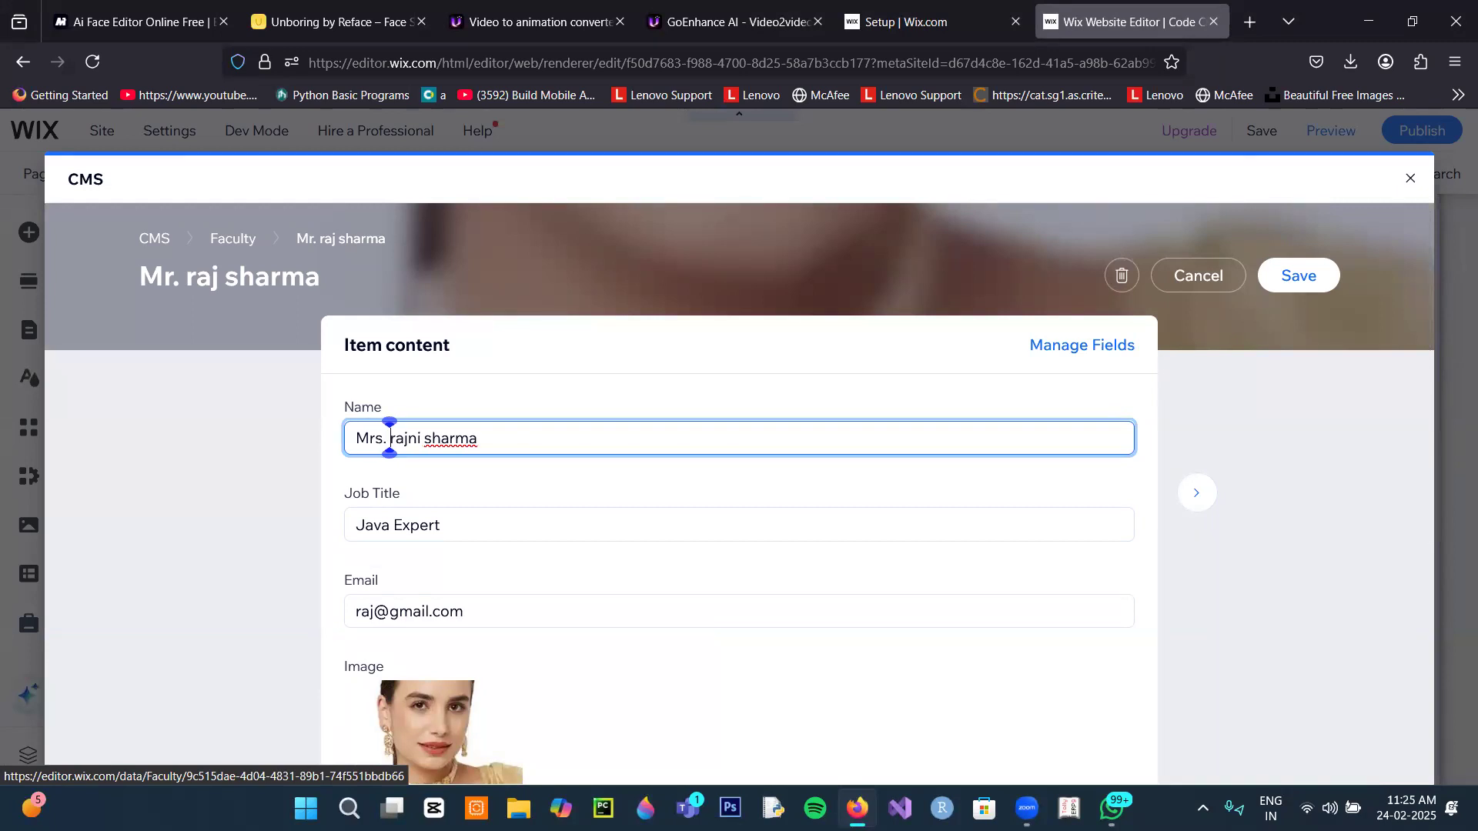
Step: Check the faculty item's Order value
scroll(591, 693, down, 5)
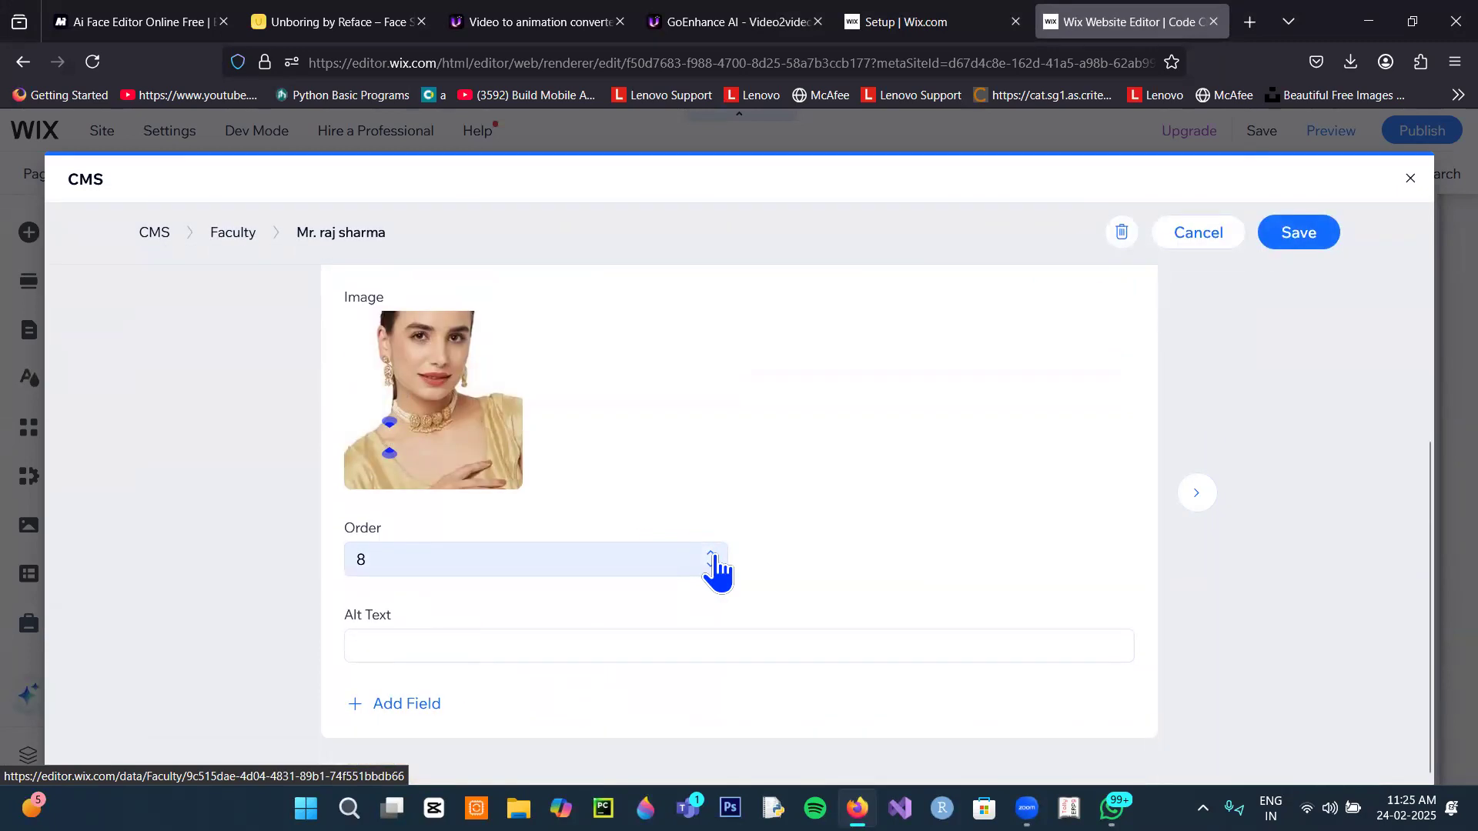
click(424, 572)
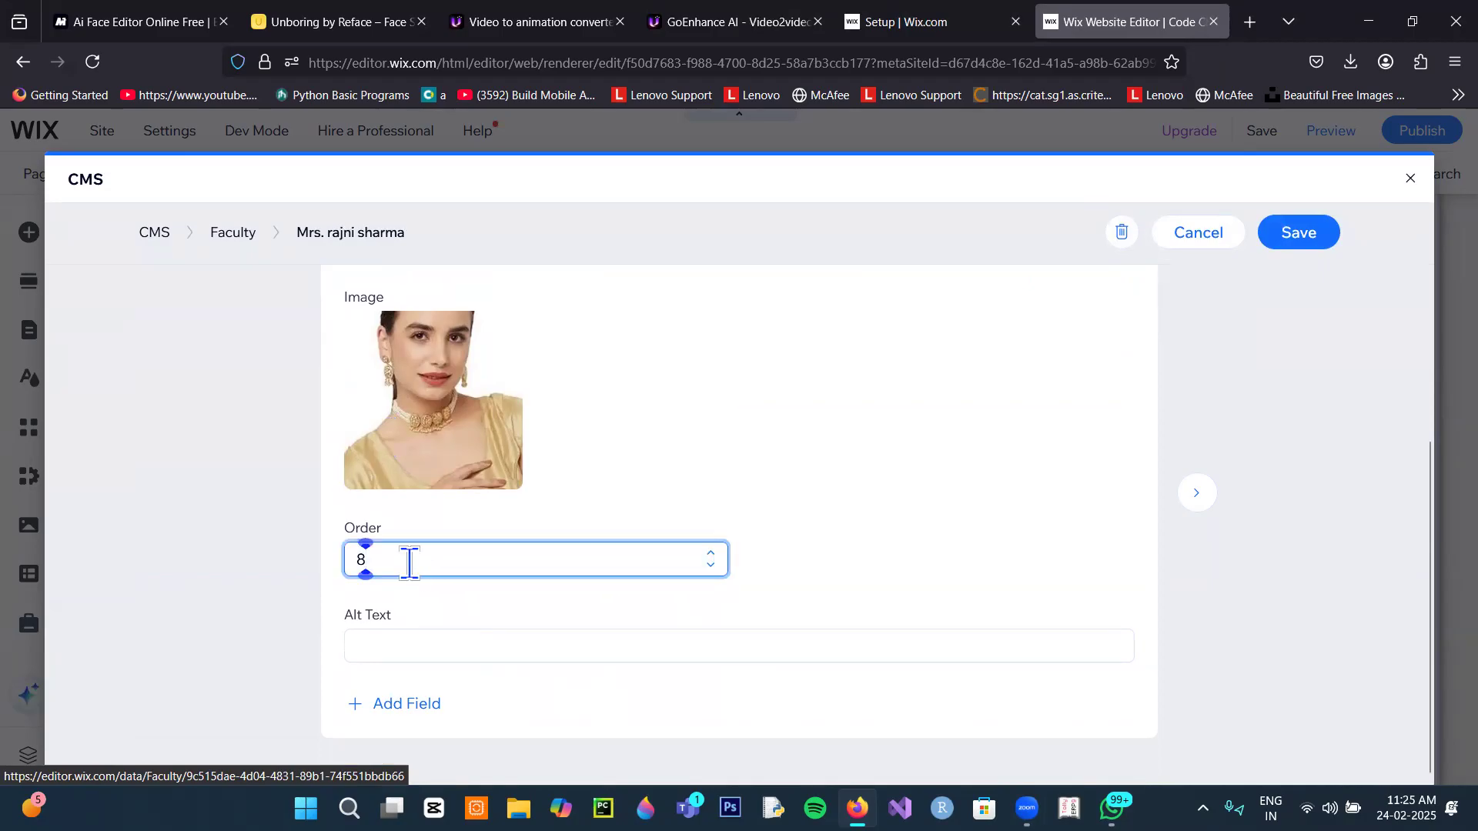
scroll(408, 563, up, 1)
scroll(411, 608, down, 1)
Step: Save the edited Java Expert faculty item with its new j1 portrait and Order 8
click(1283, 236)
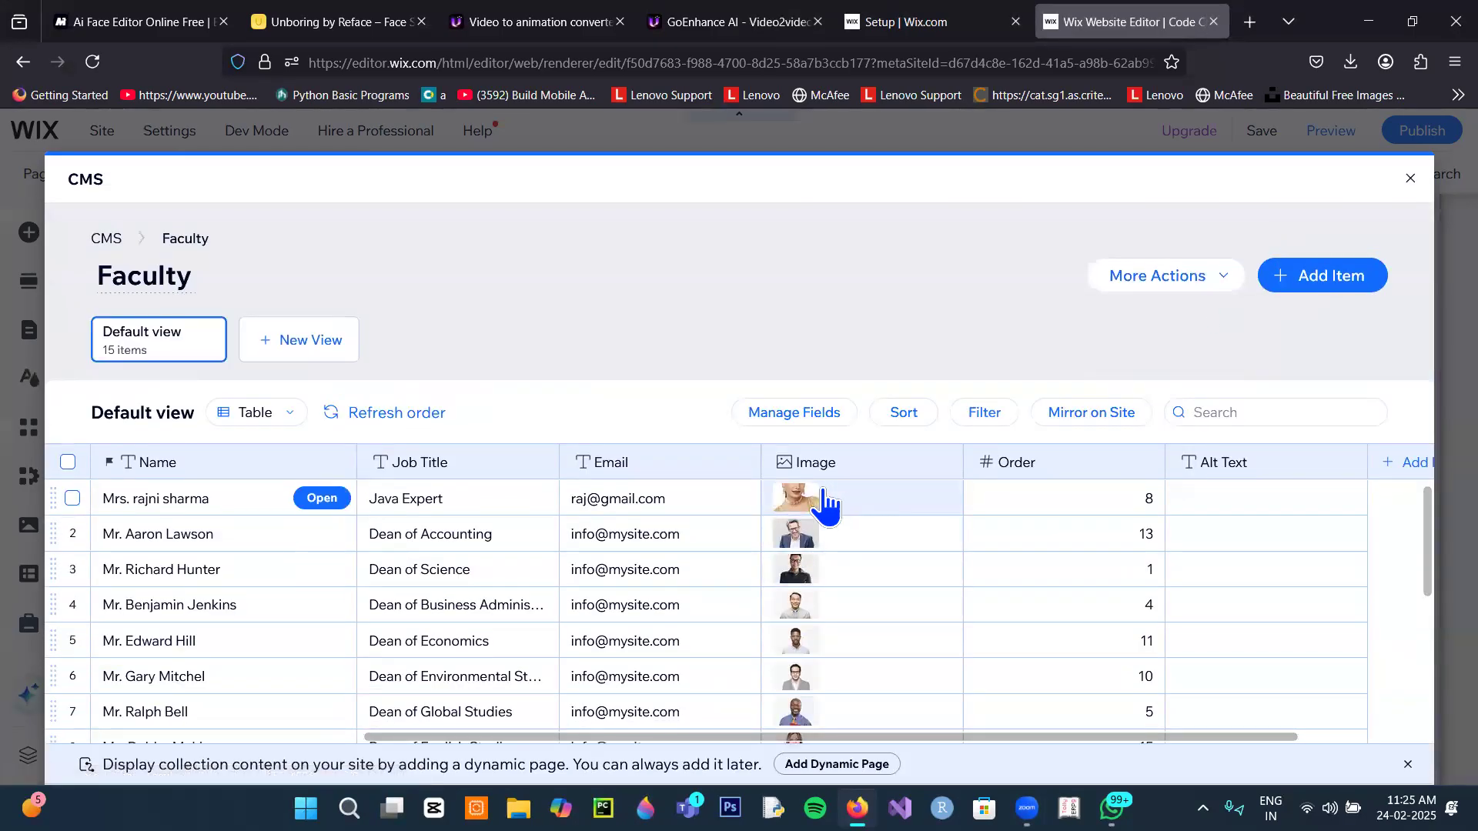
mouse_move(818, 494)
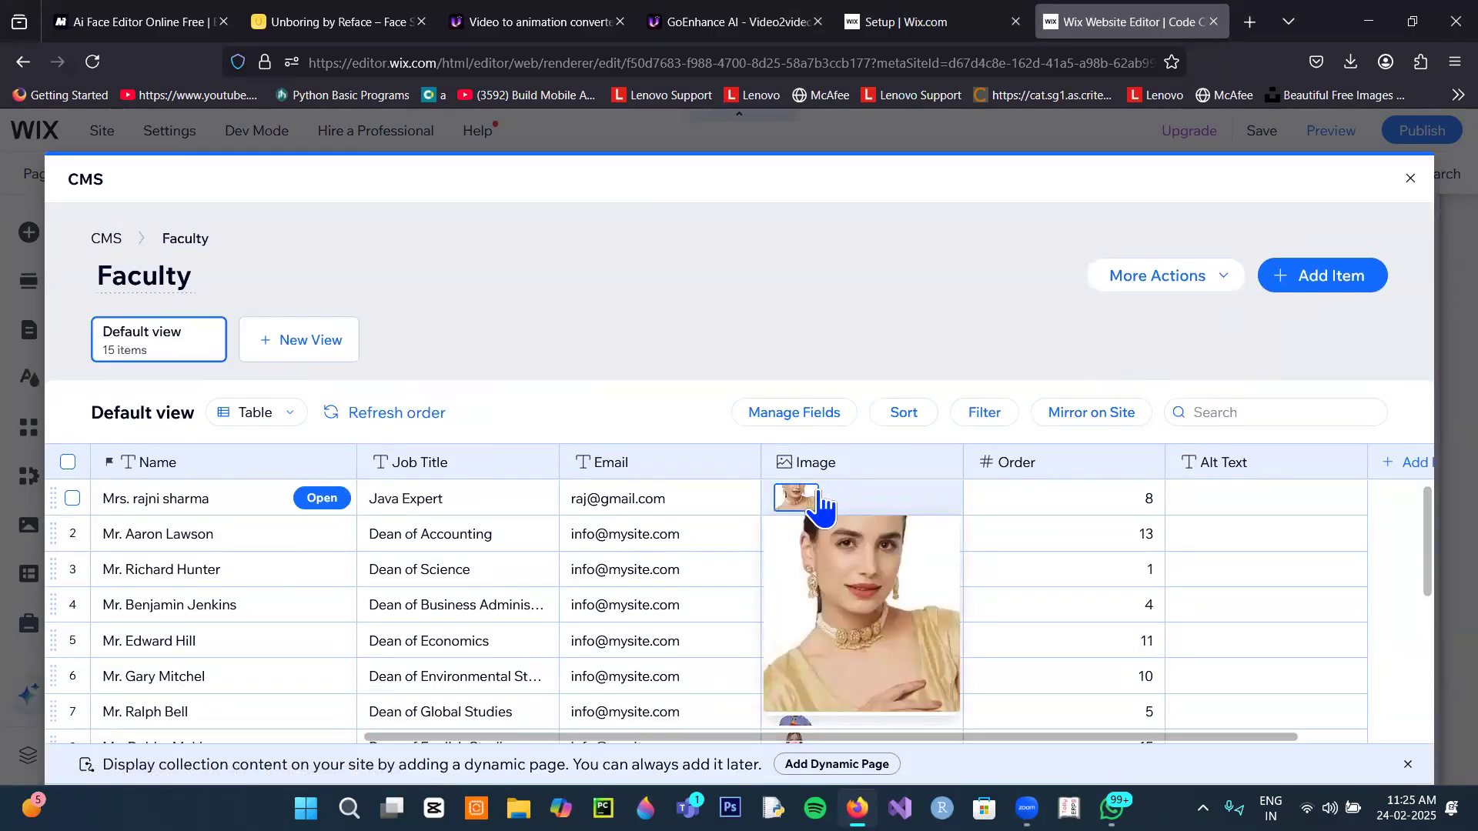
scroll(620, 557, down, 5)
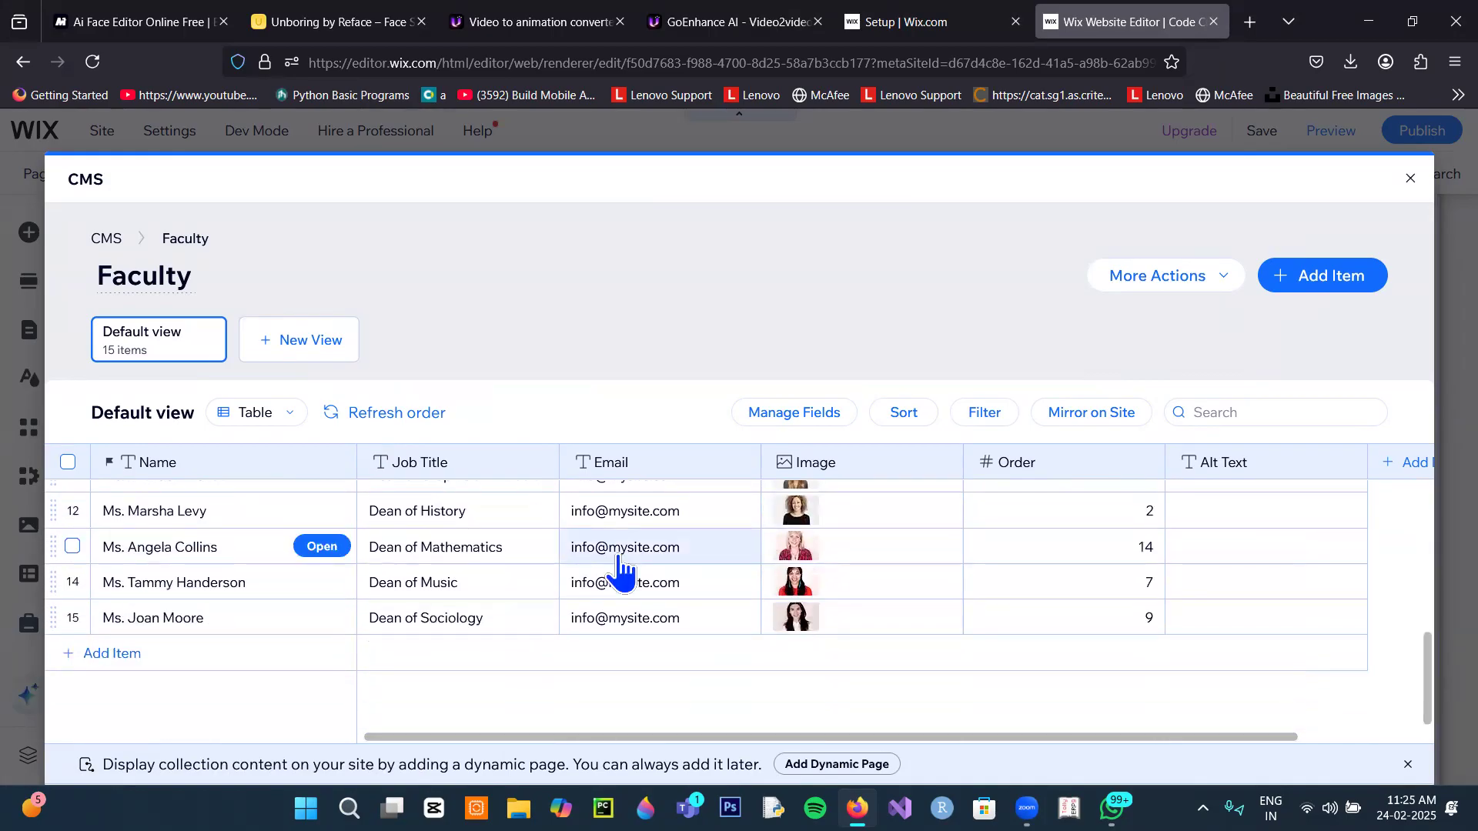
scroll(621, 570, up, 5)
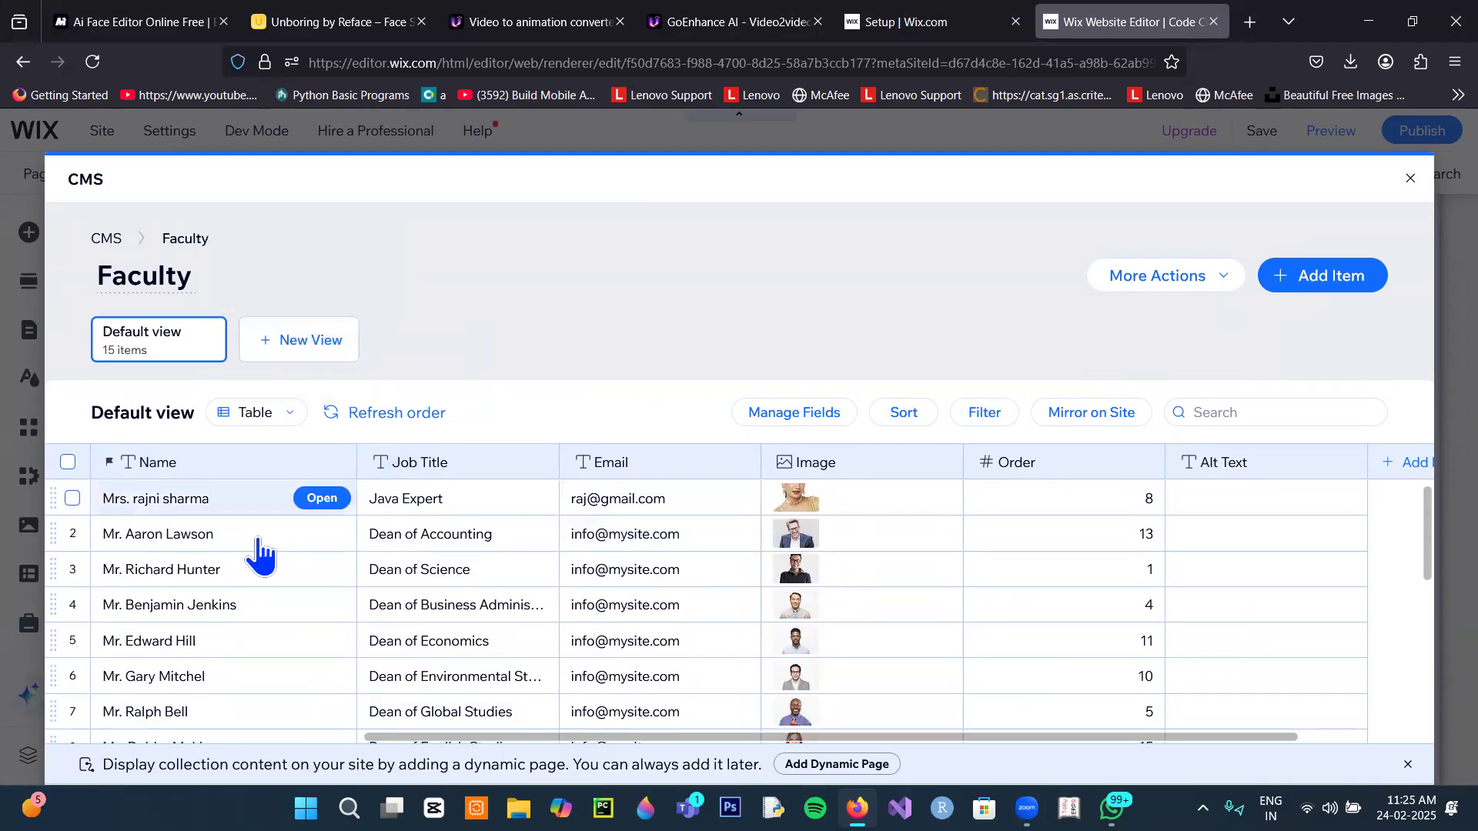
scroll(231, 616, down, 5)
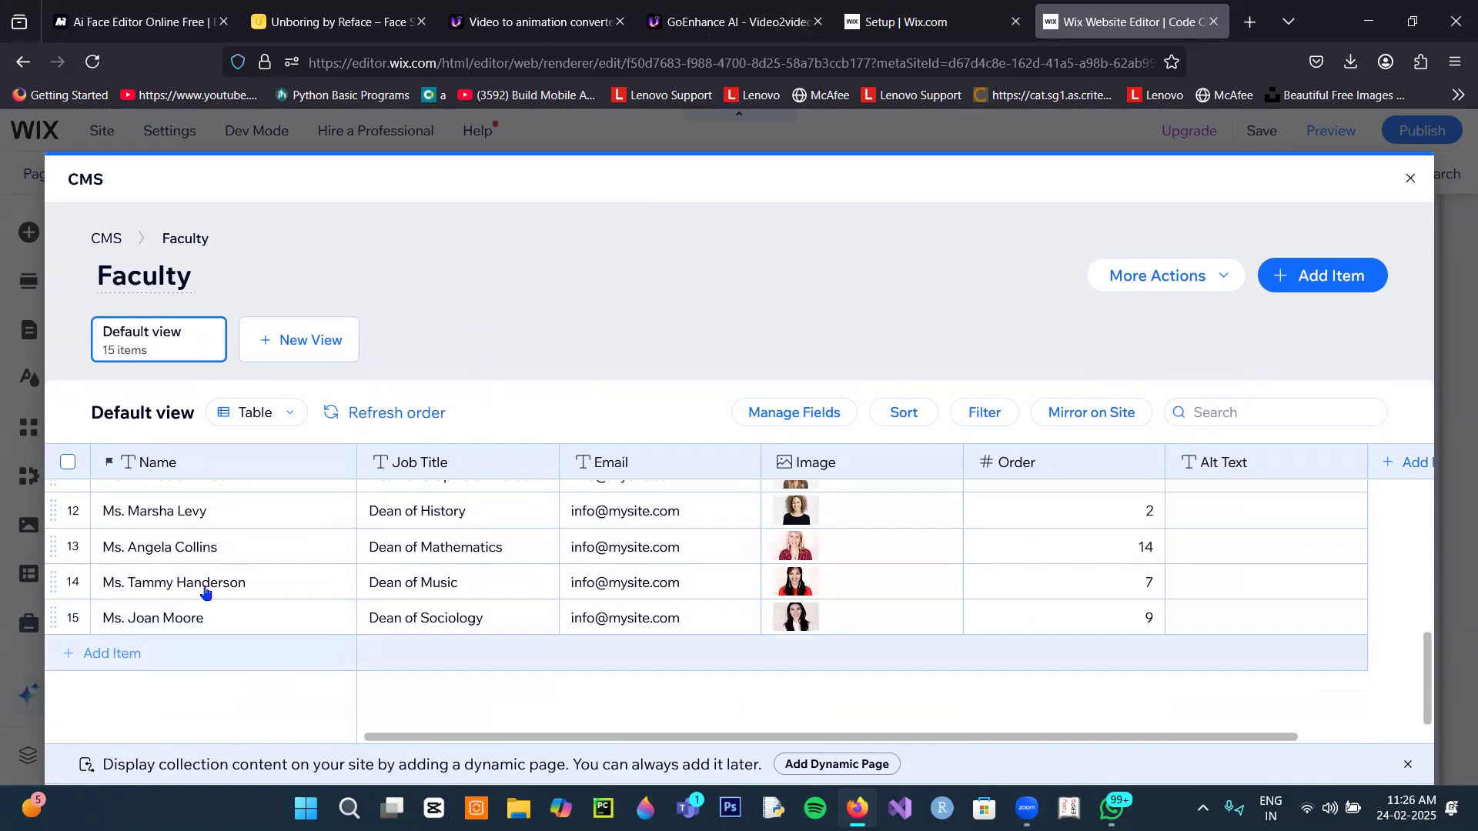
Step: Refresh the Faculty table's item order and glance at the Filter options
click(411, 424)
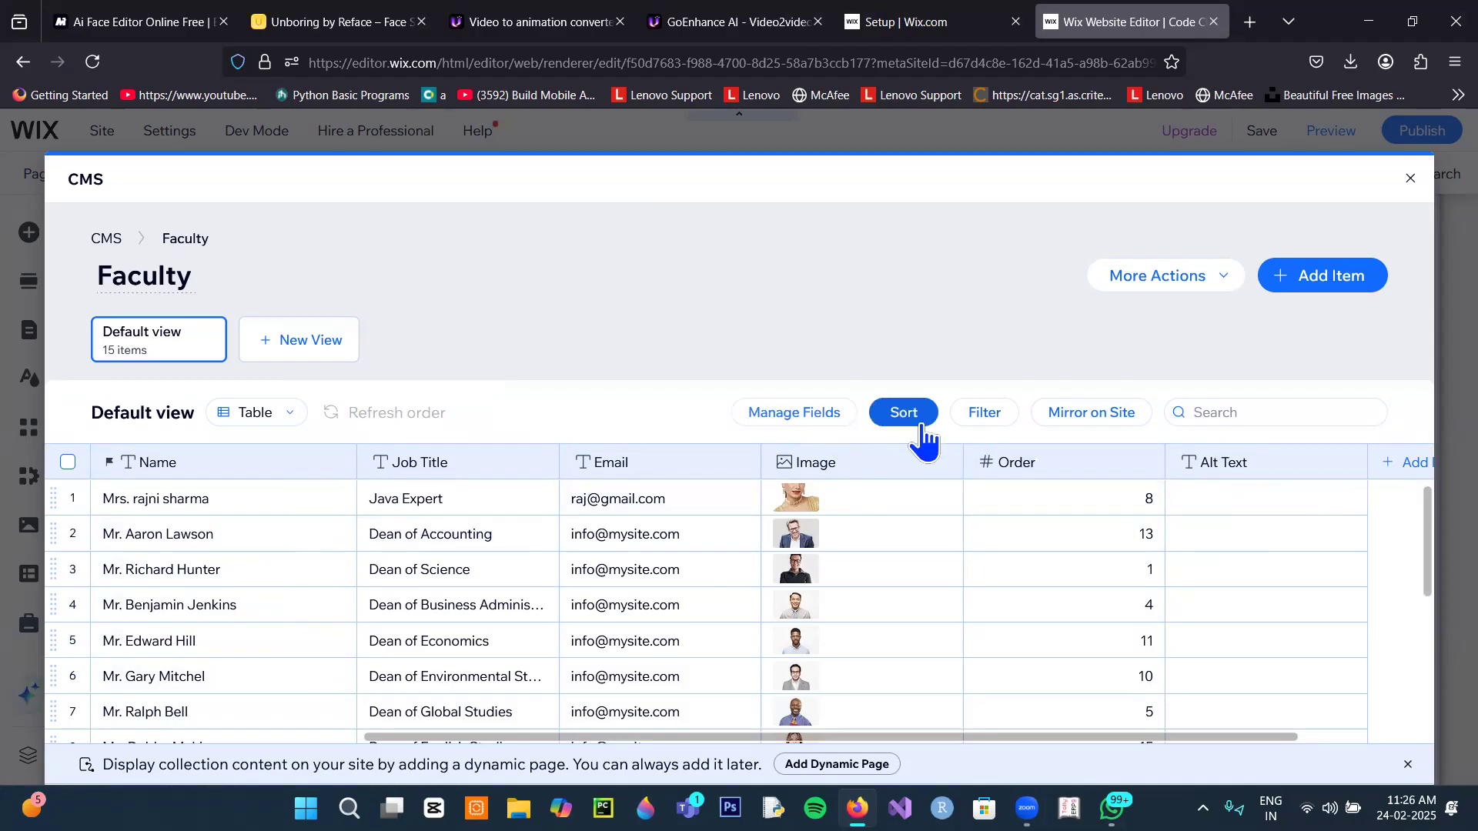
click(971, 431)
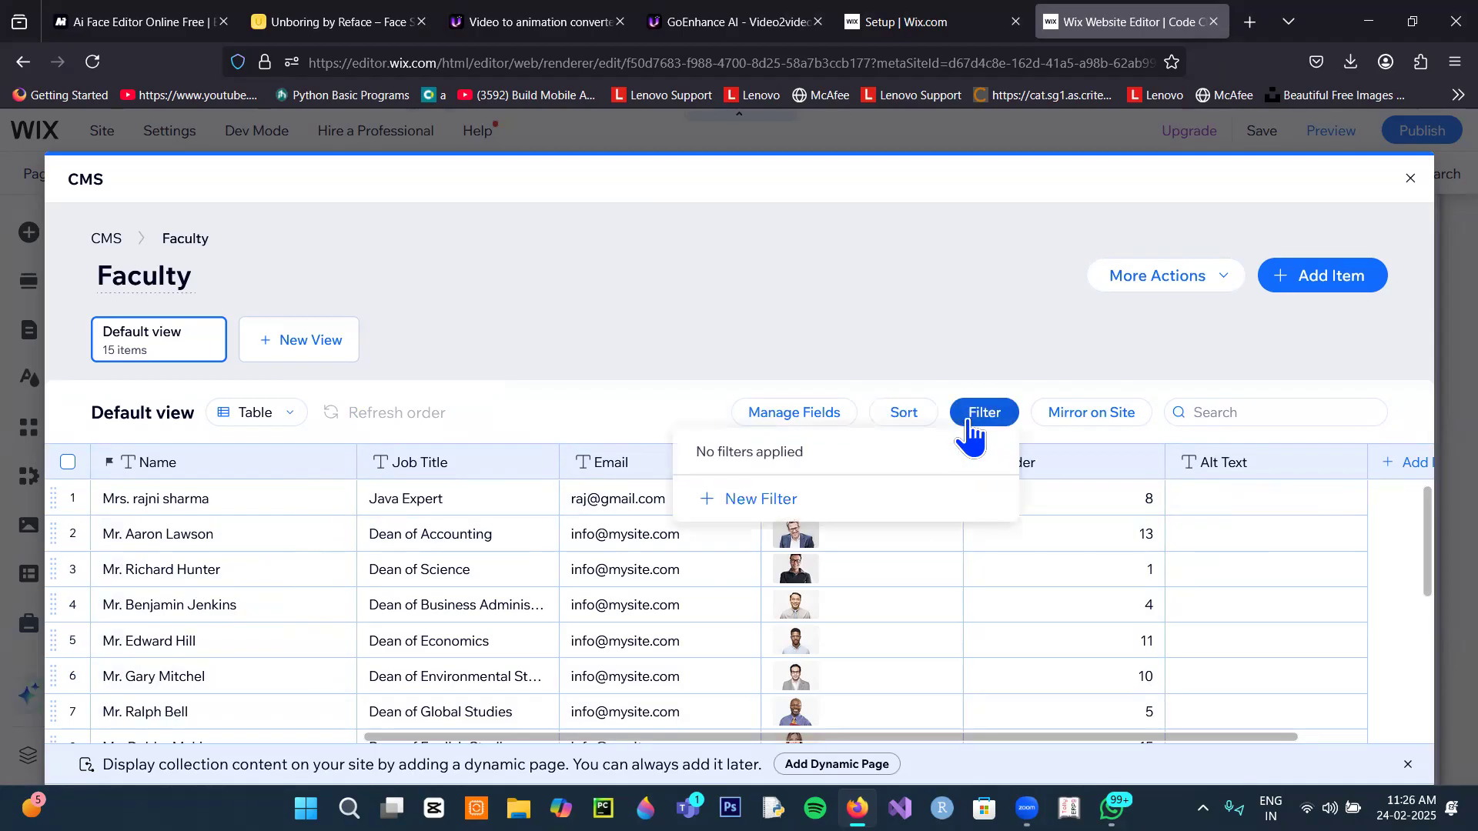
click(948, 314)
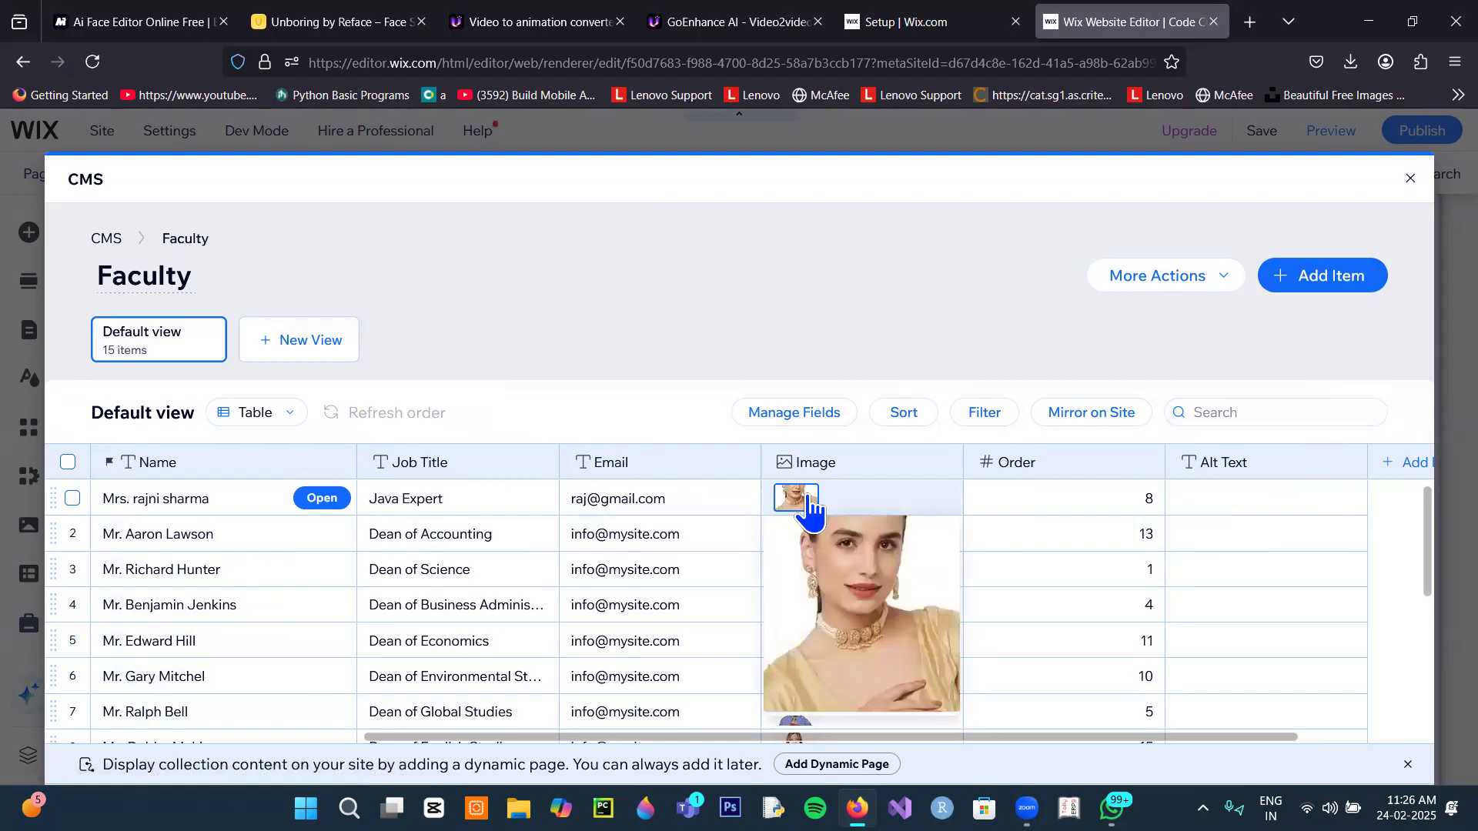
Step: Leave the CMS and reload the editor back to the Code Champ Home page
click(1410, 180)
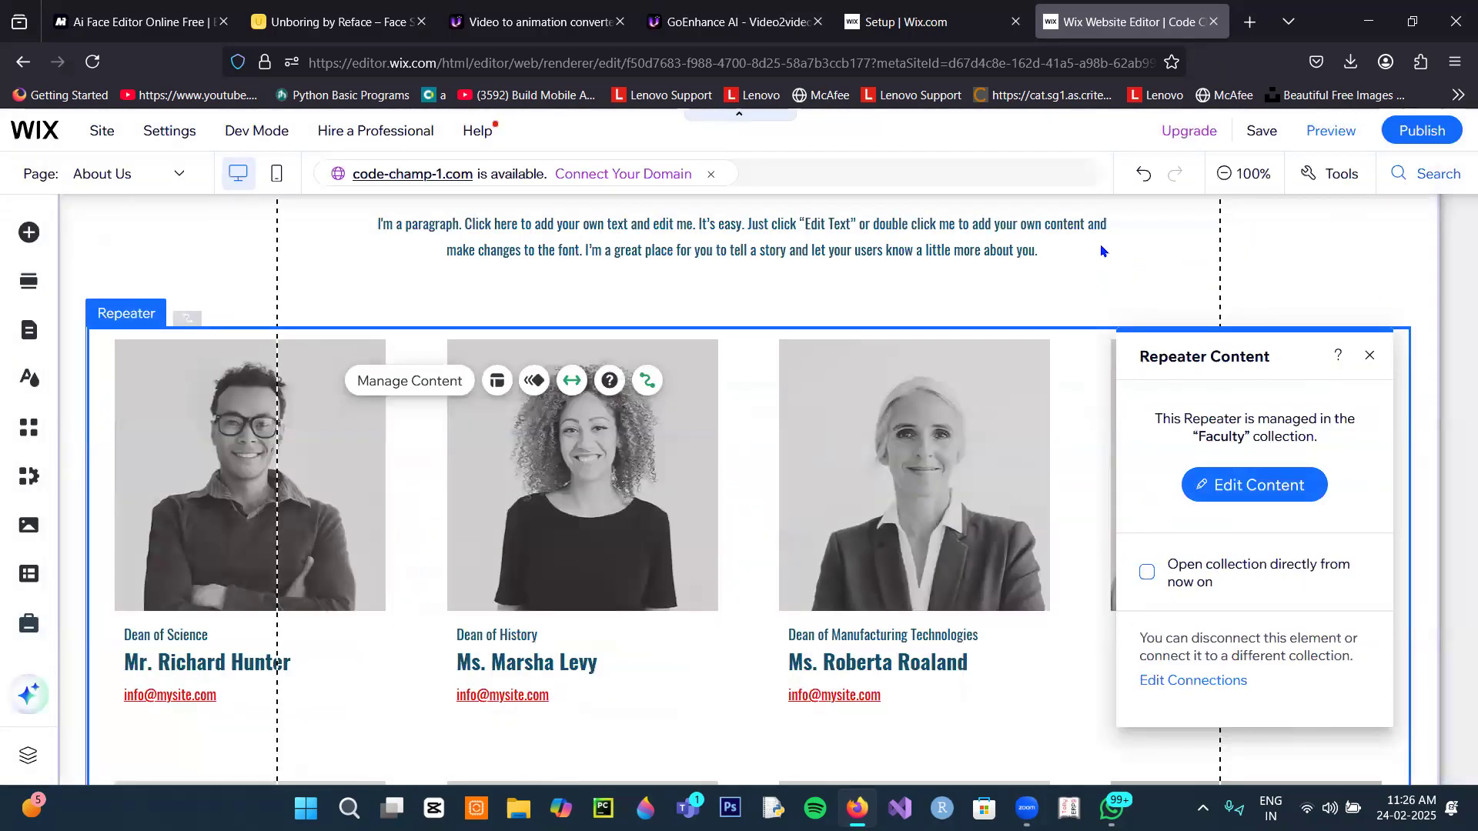
click(92, 66)
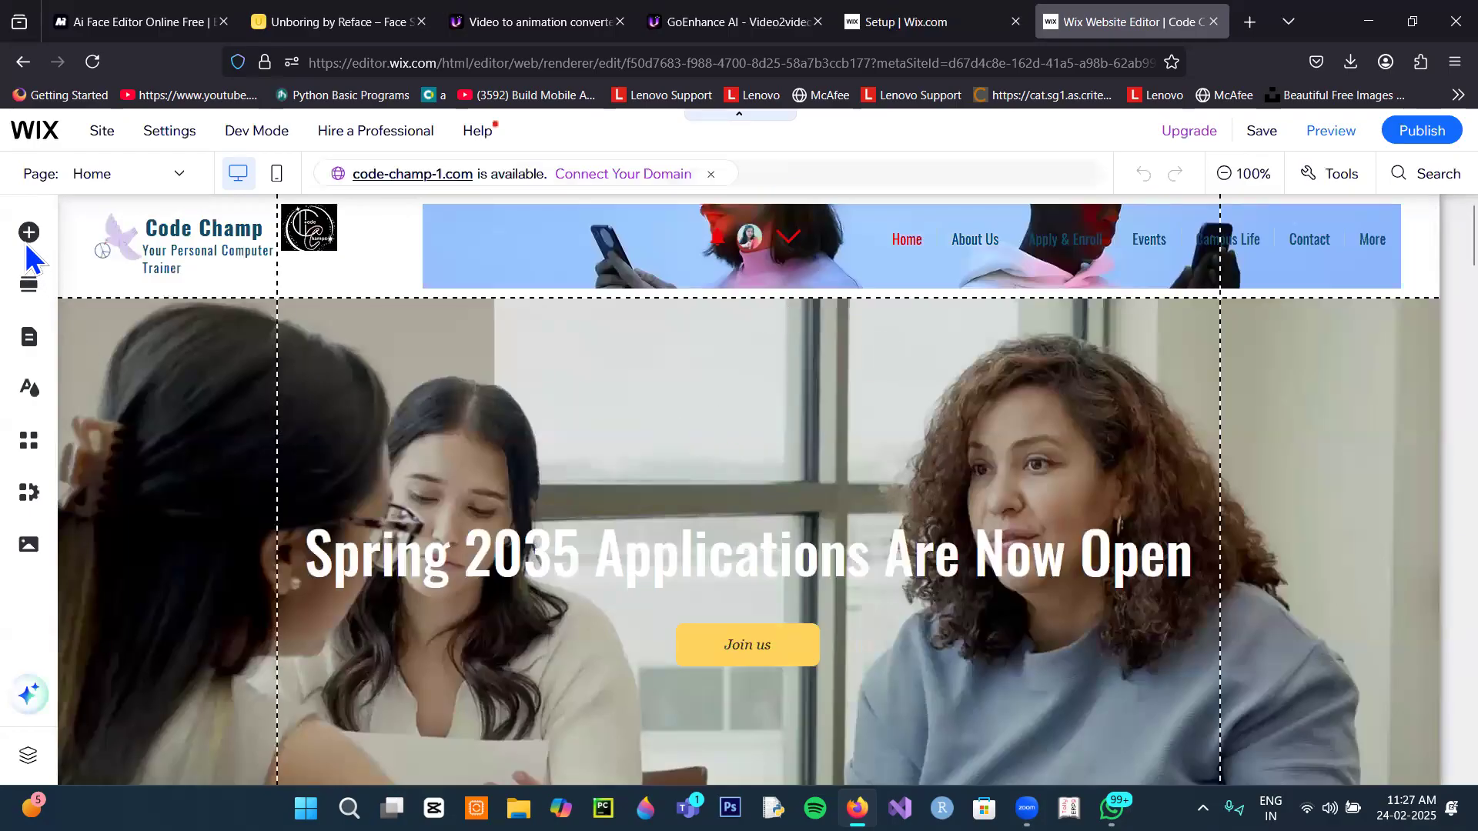
Step: Open the About Us page from Site Pages and Menu, keeping its name unchanged
click(31, 234)
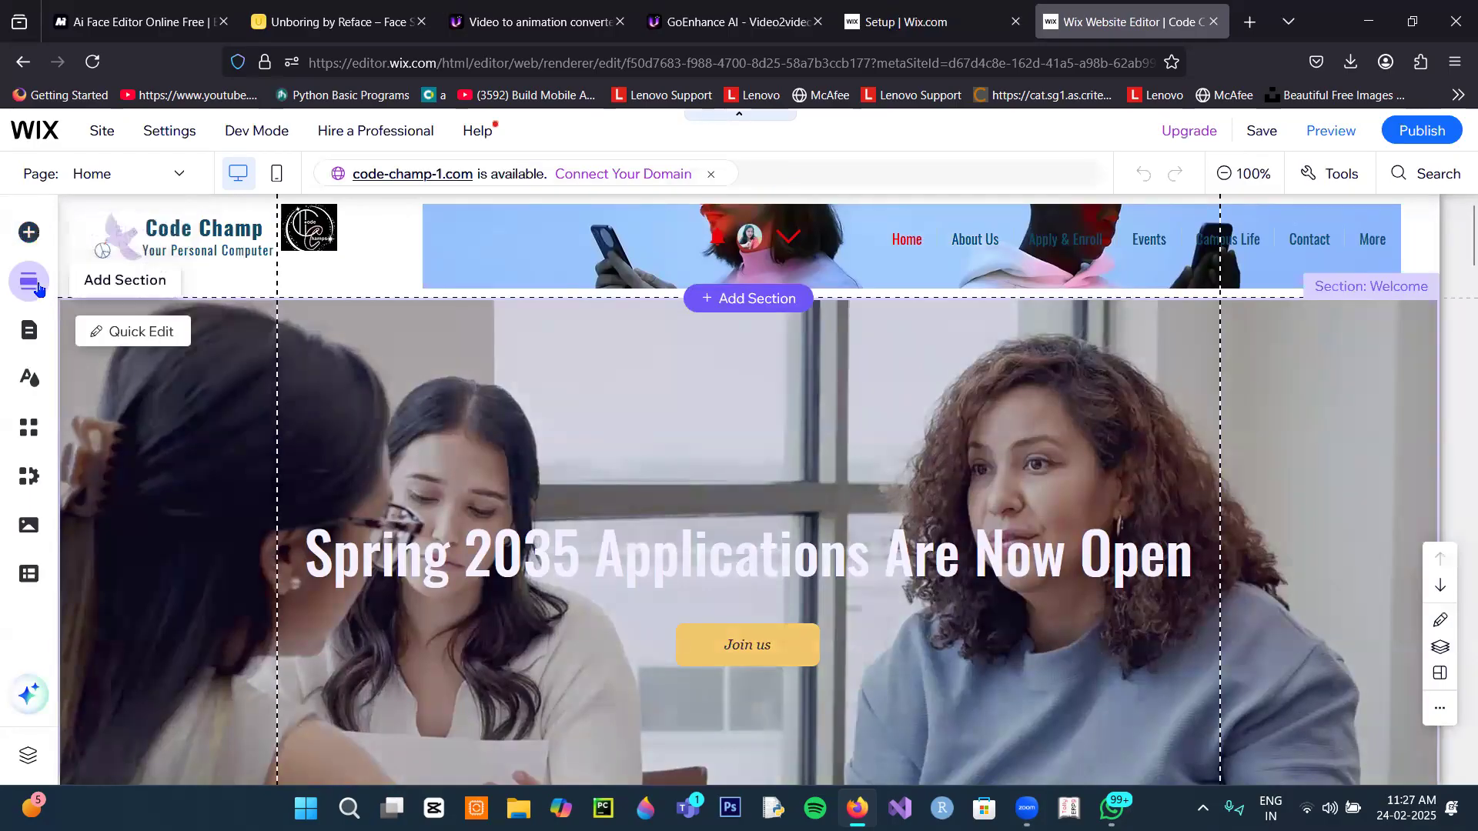
click(35, 285)
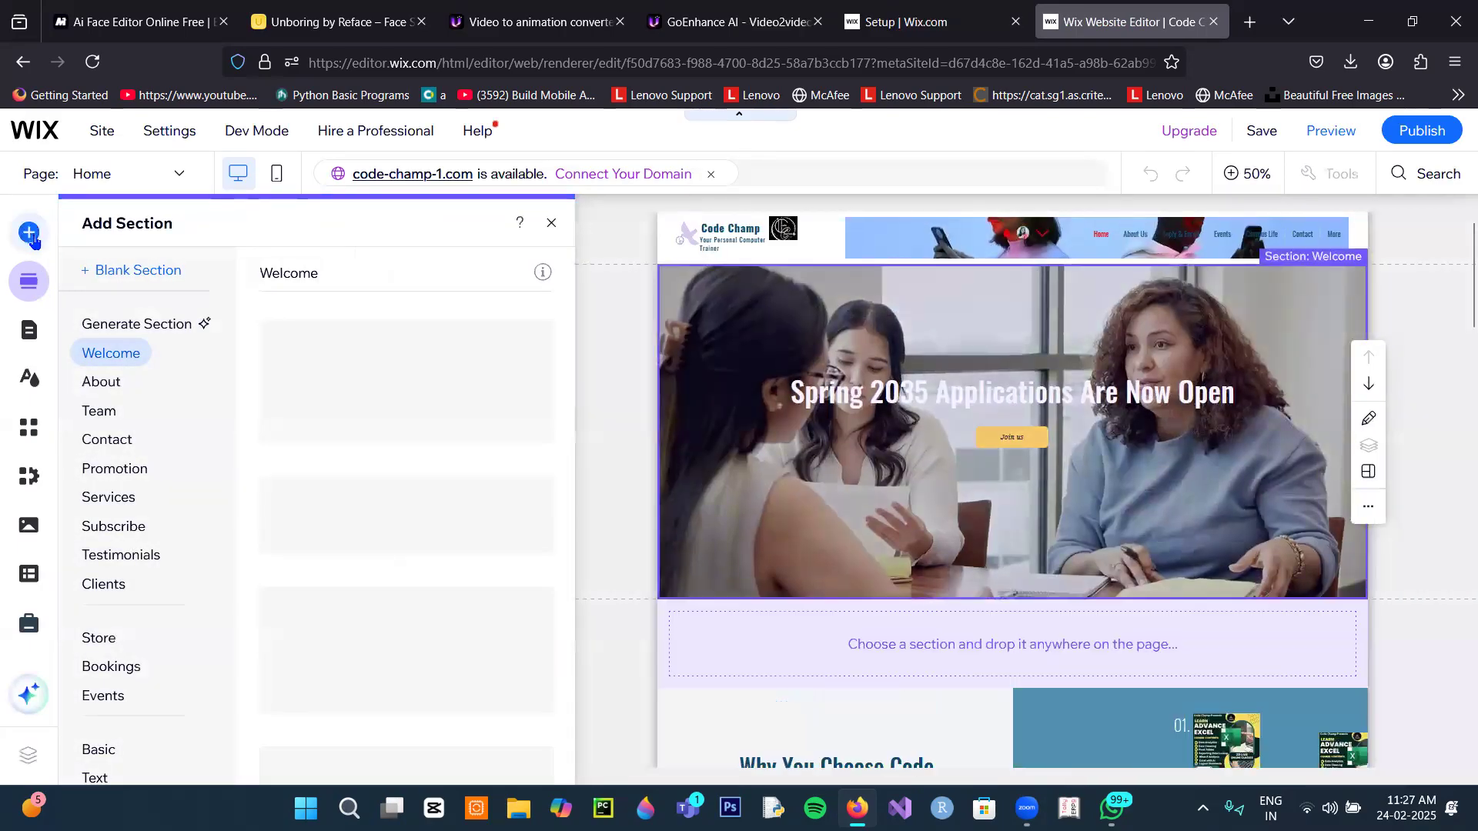
click(30, 234)
click(29, 332)
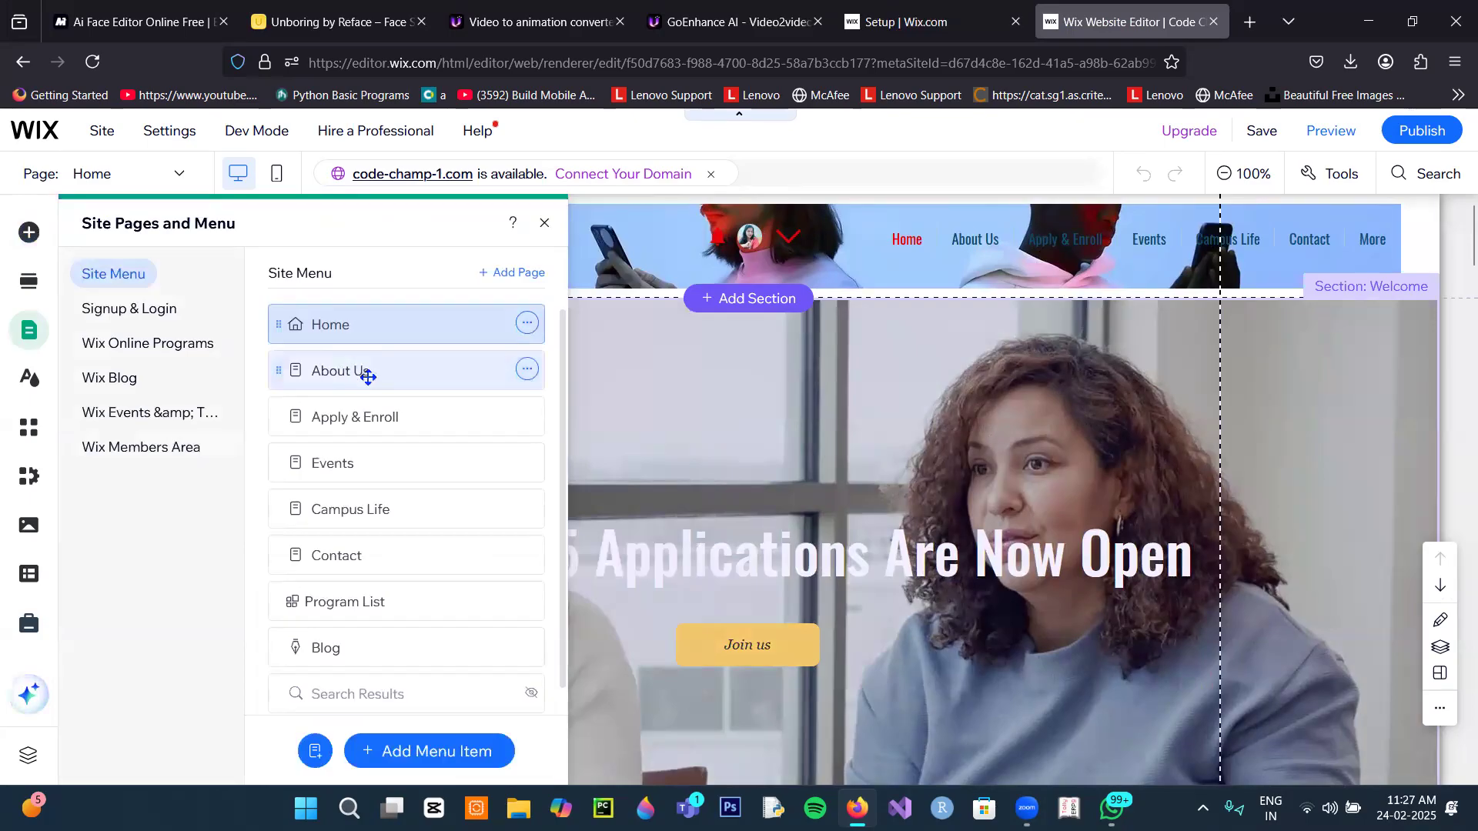
click(368, 377)
double_click(390, 373)
click(508, 372)
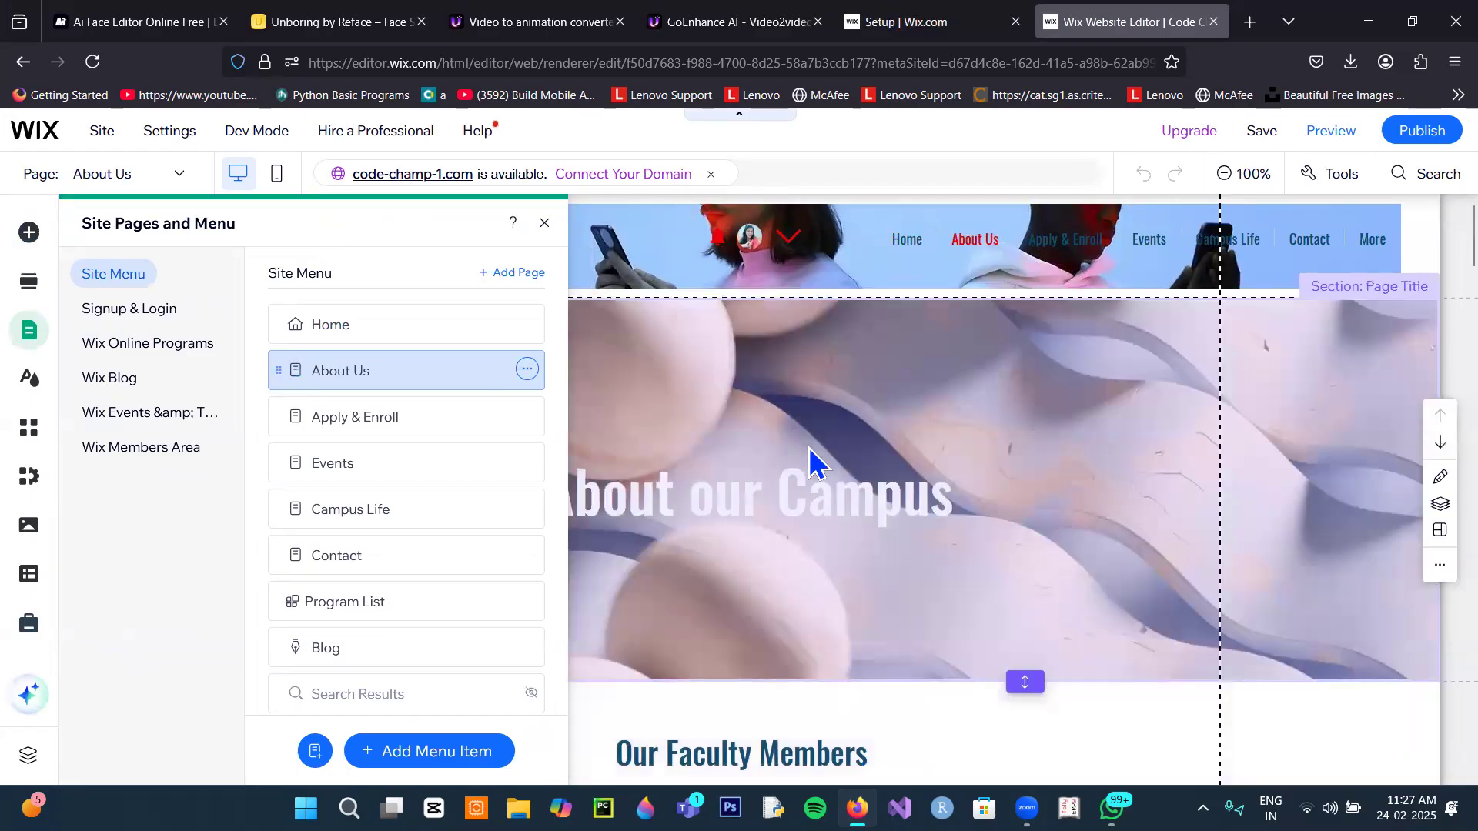
scroll(844, 538, down, 5)
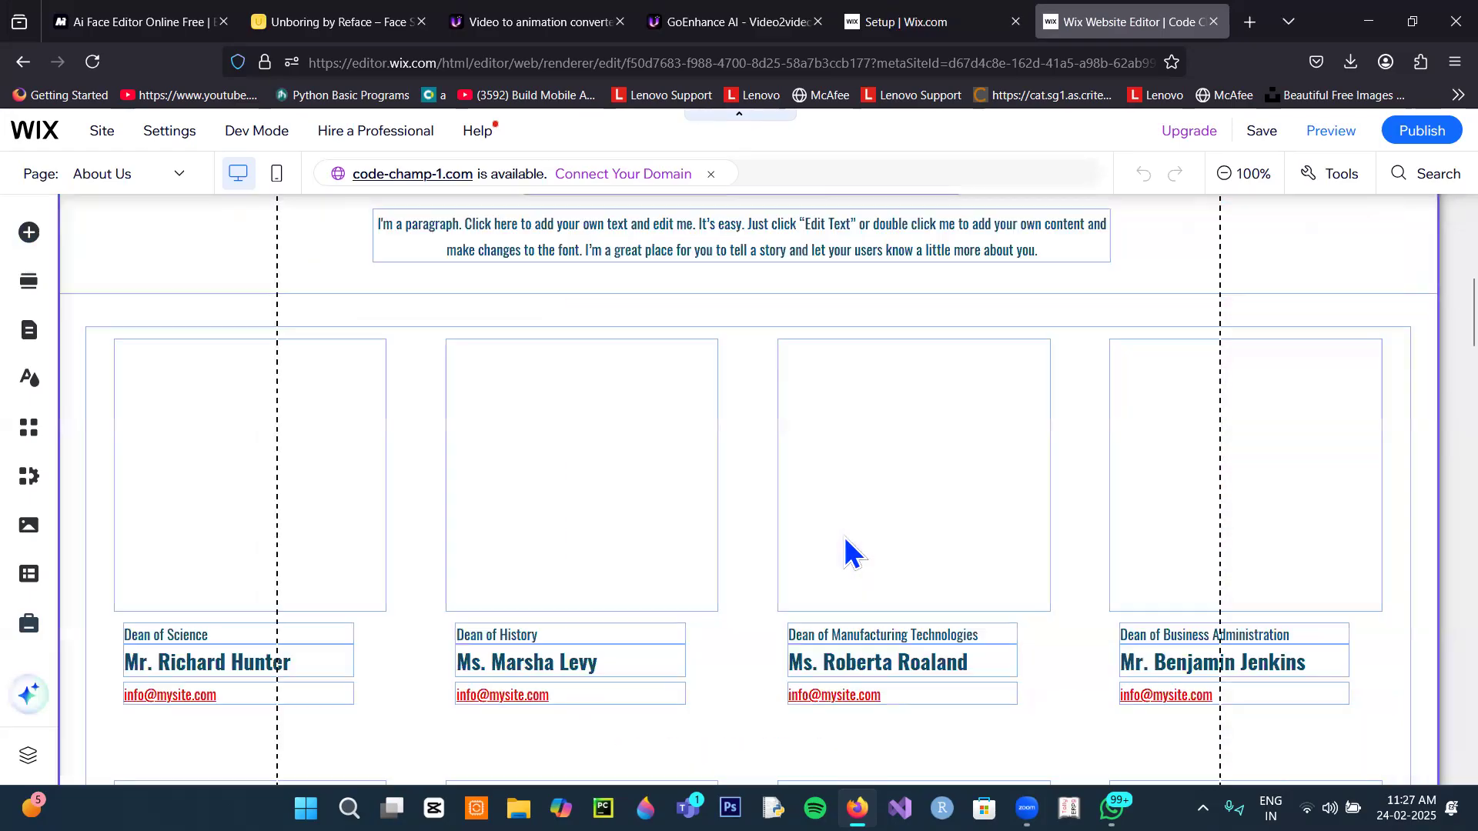
scroll(843, 537, down, 5)
scroll(844, 537, down, 10)
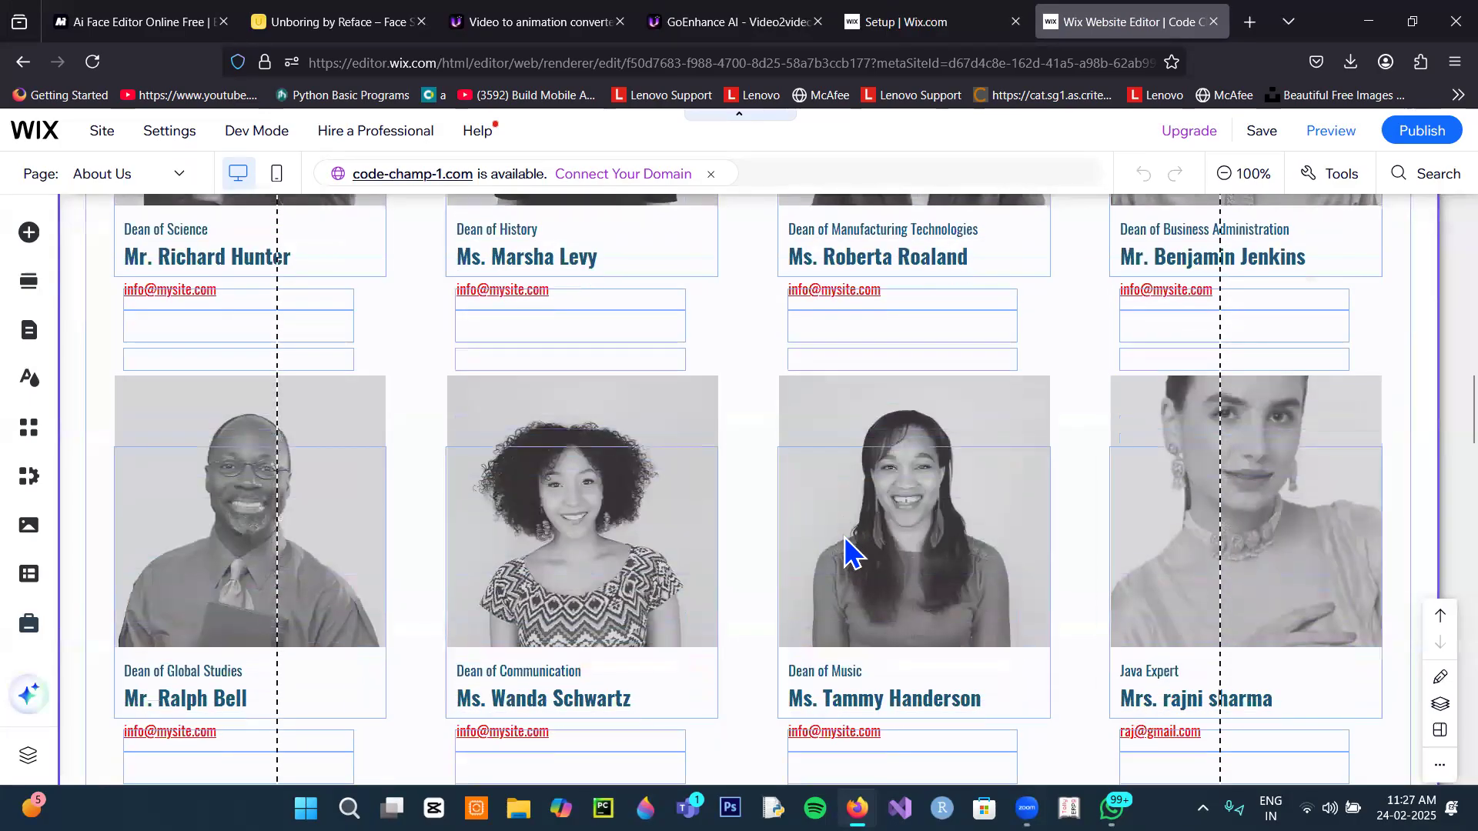
scroll(844, 538, down, 10)
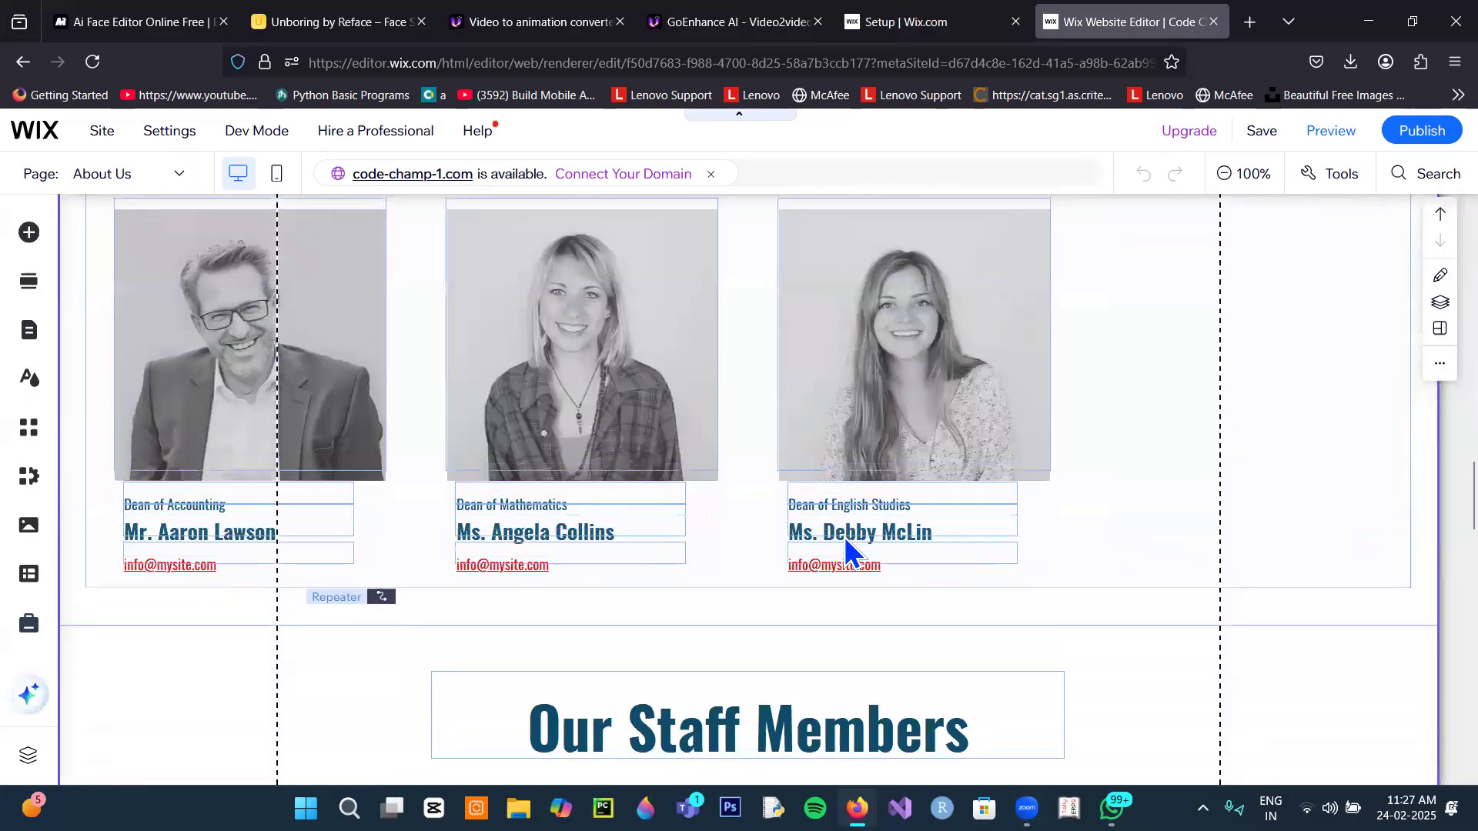
scroll(844, 537, down, 5)
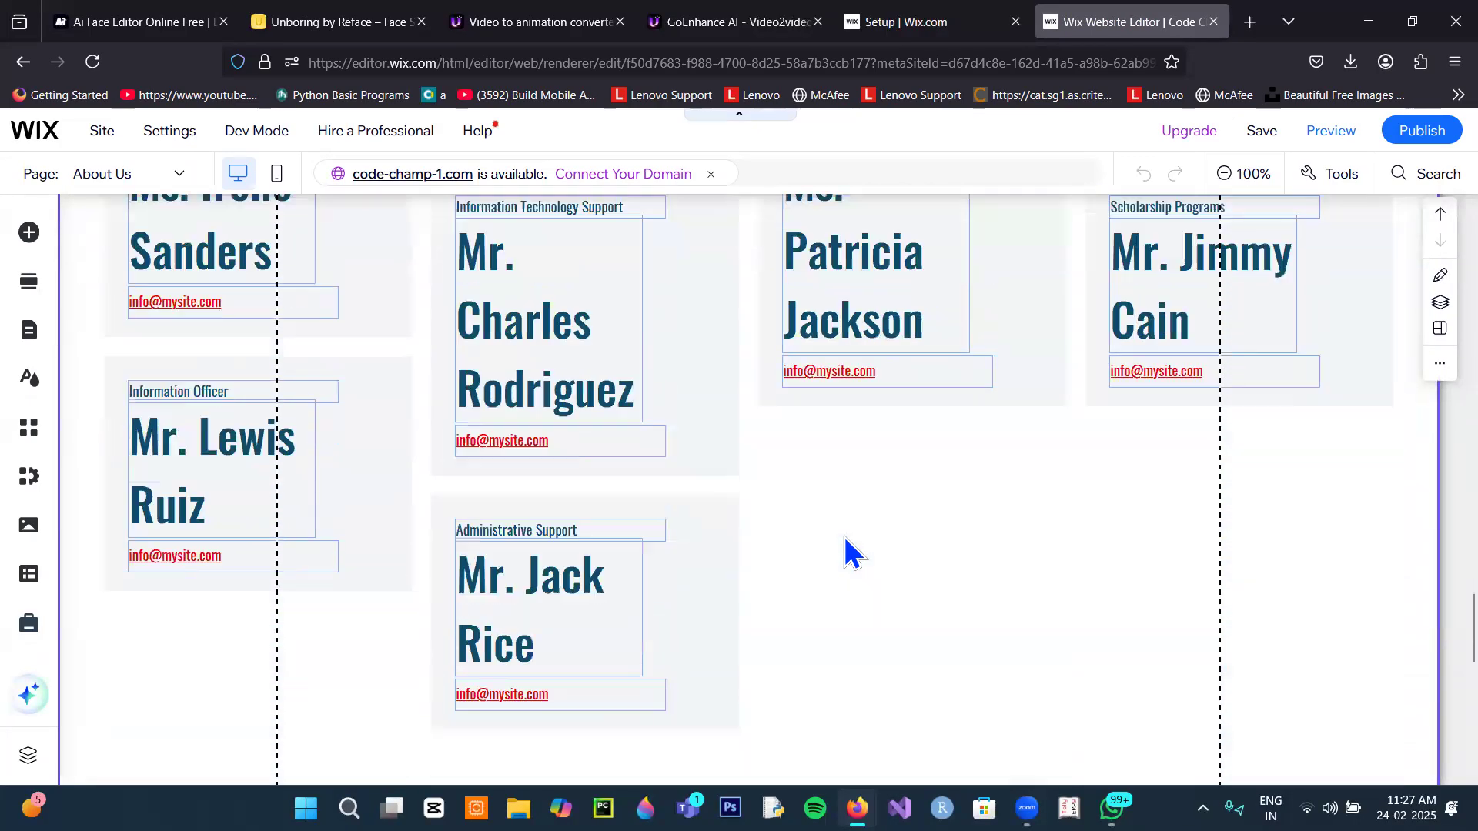
scroll(845, 551, down, 5)
scroll(845, 551, up, 6)
scroll(845, 551, up, 7)
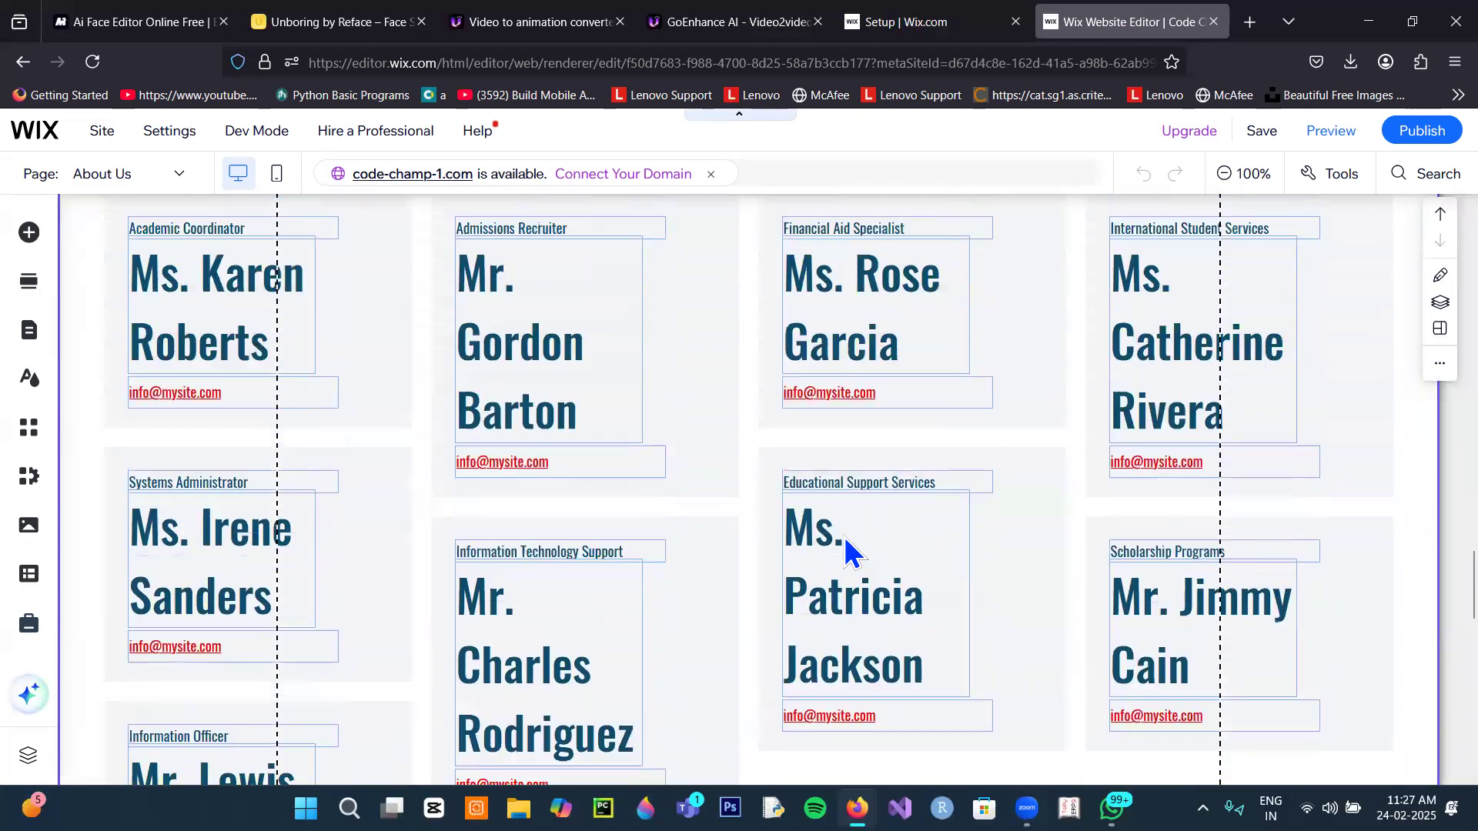
scroll(845, 551, down, 2)
scroll(845, 539, down, 14)
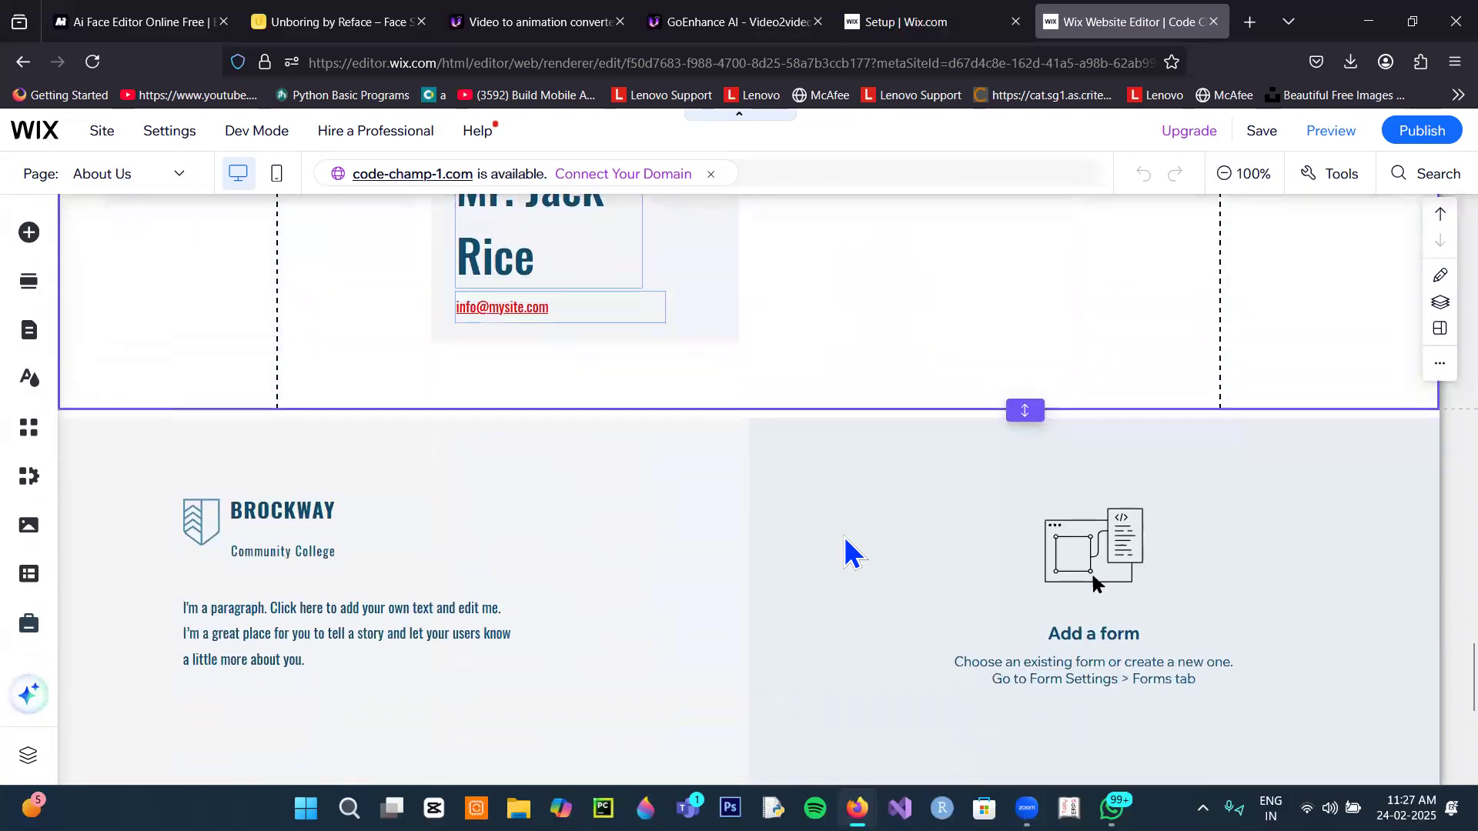
scroll(845, 551, up, 6)
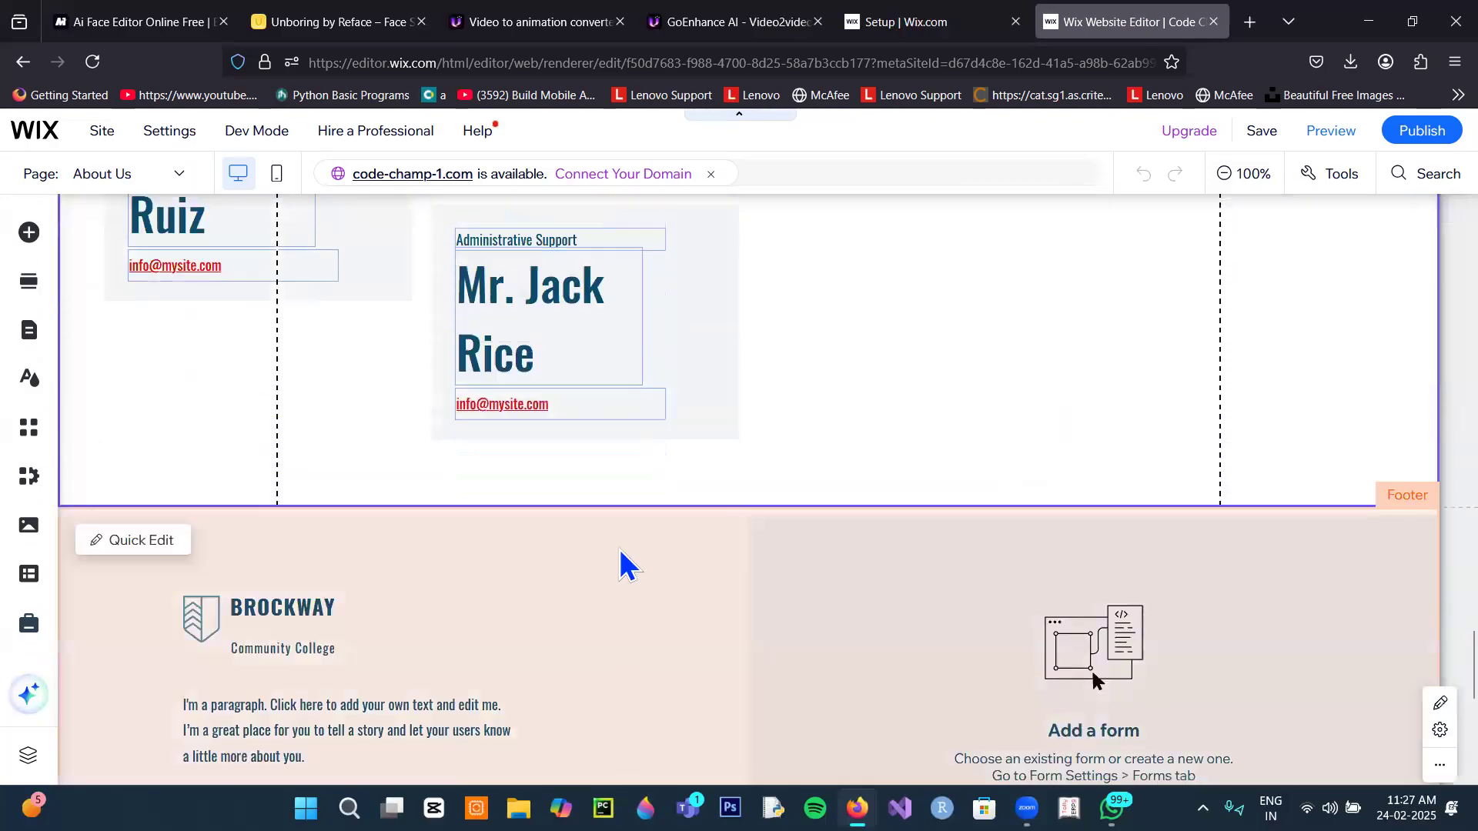
scroll(600, 554, up, 5)
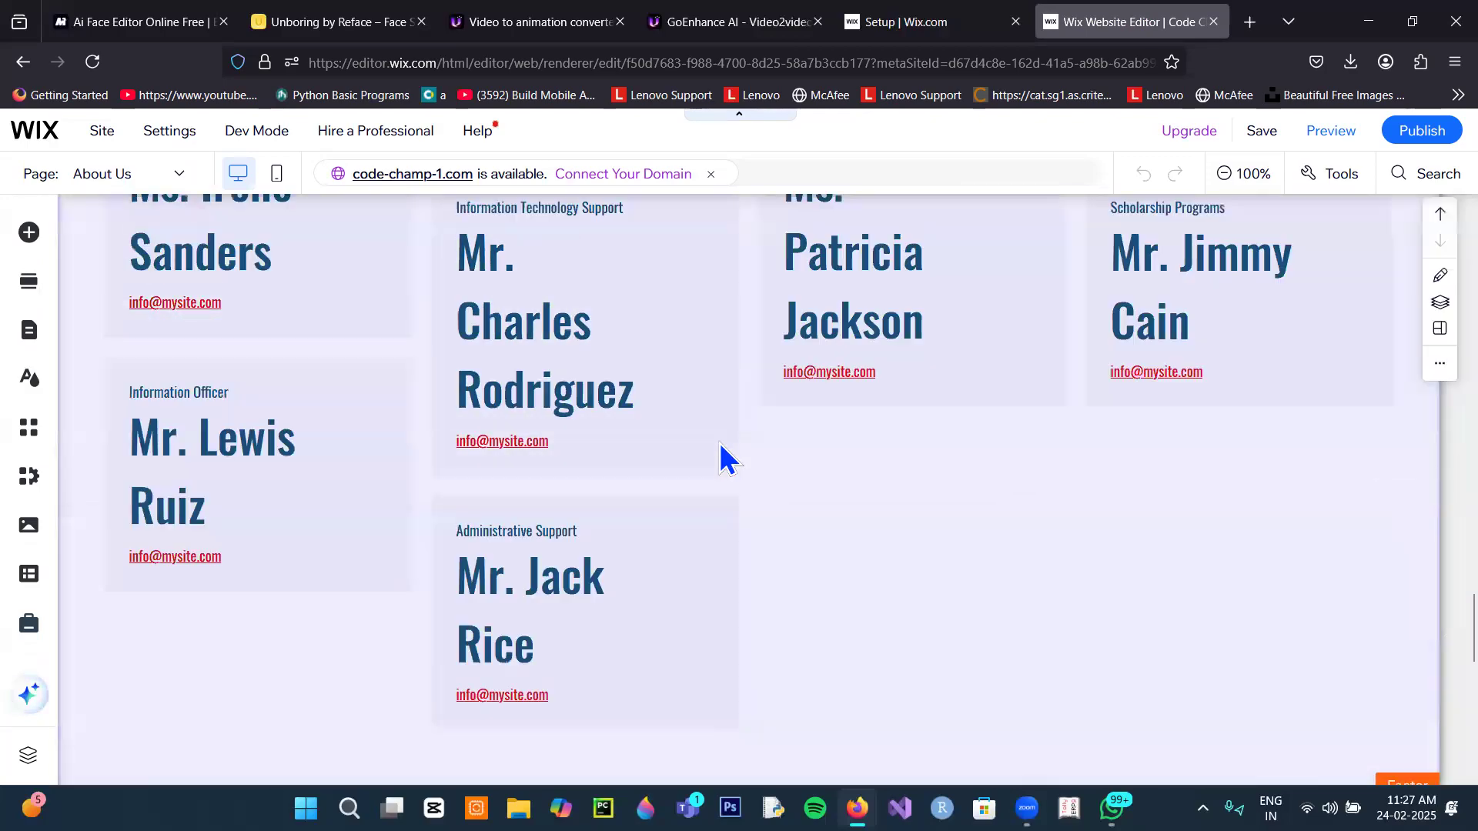
scroll(327, 417, up, 5)
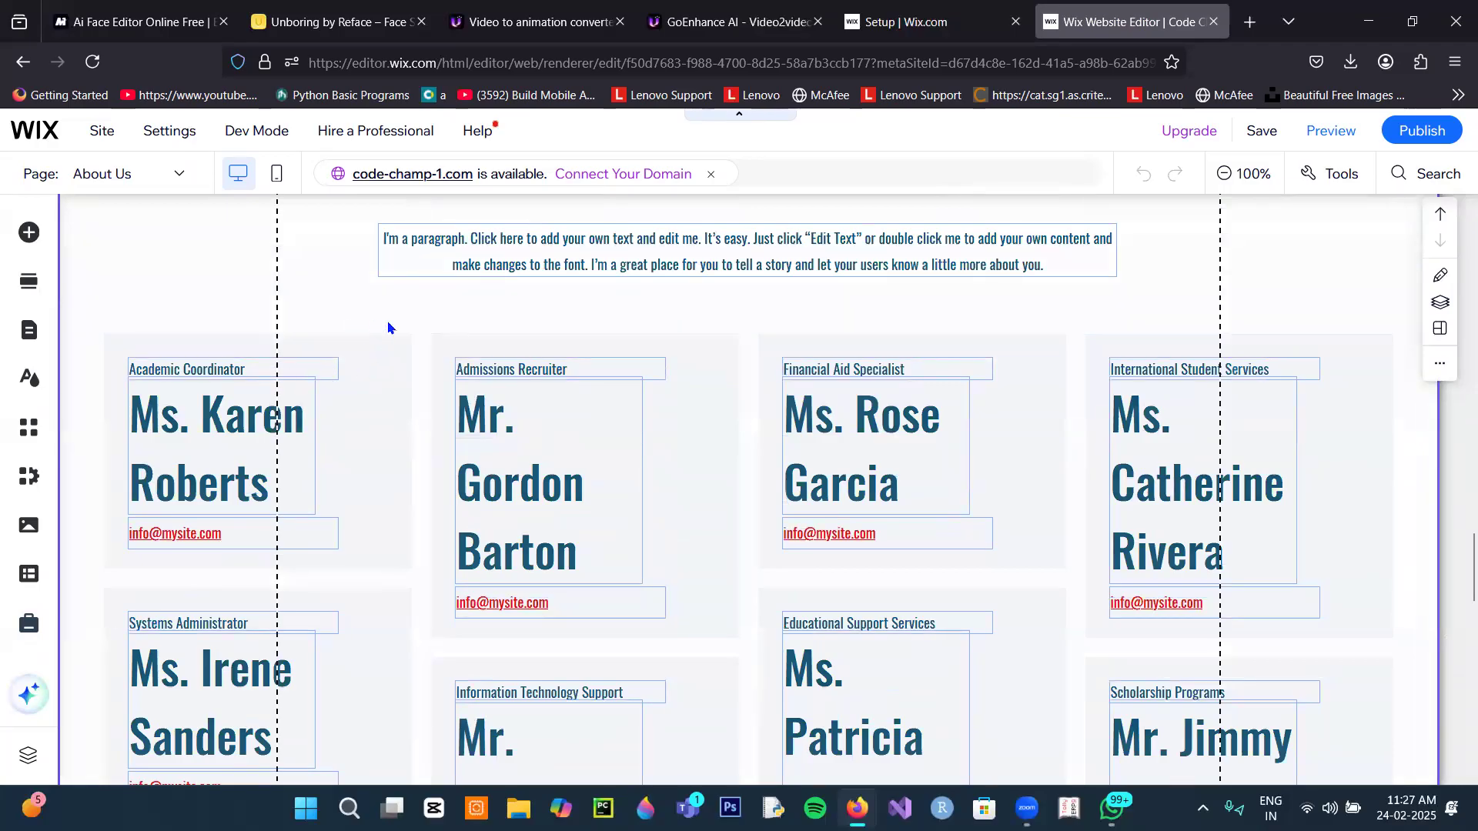
scroll(388, 358, up, 3)
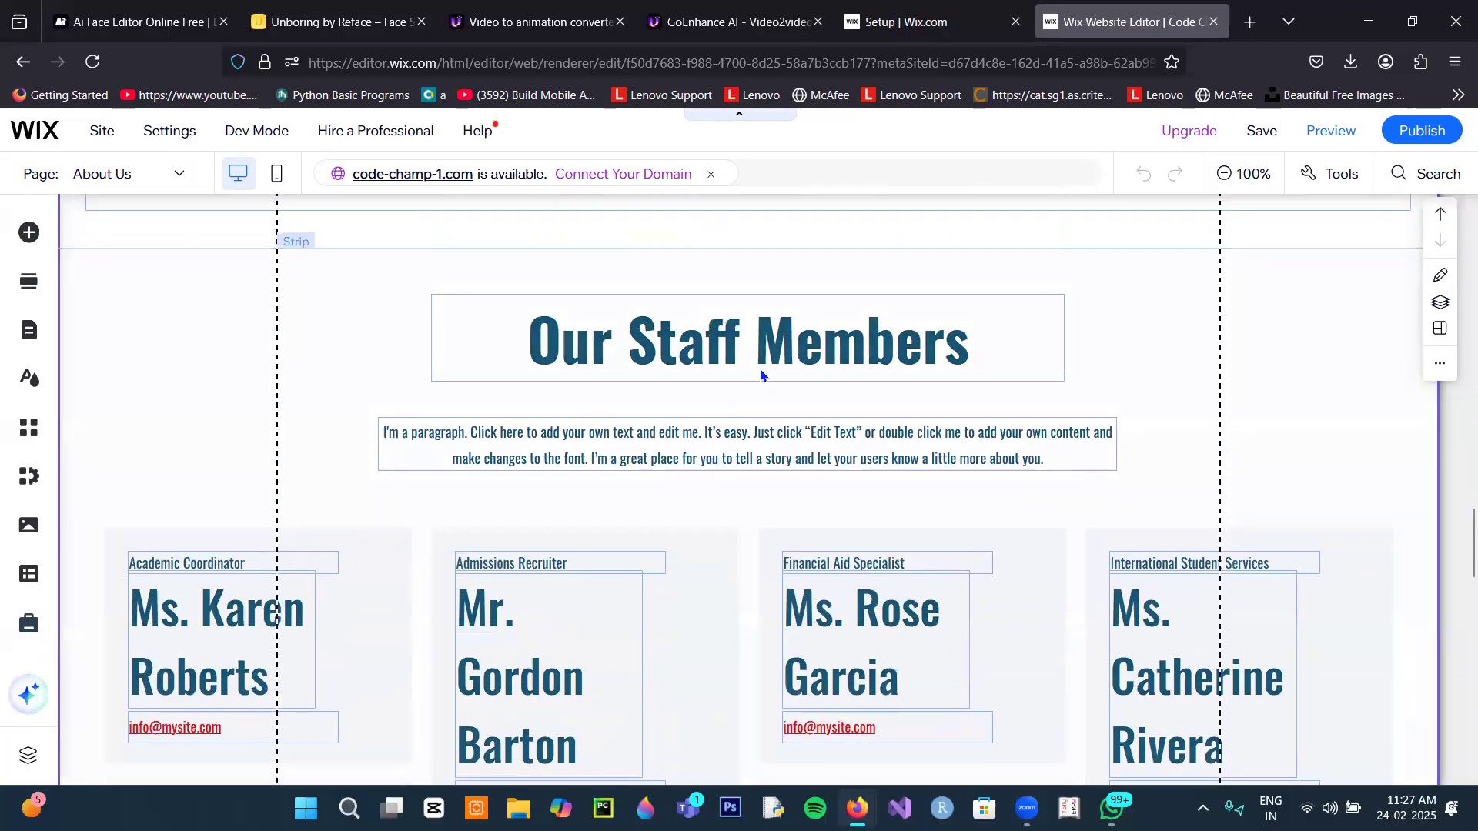
scroll(585, 432, up, 3)
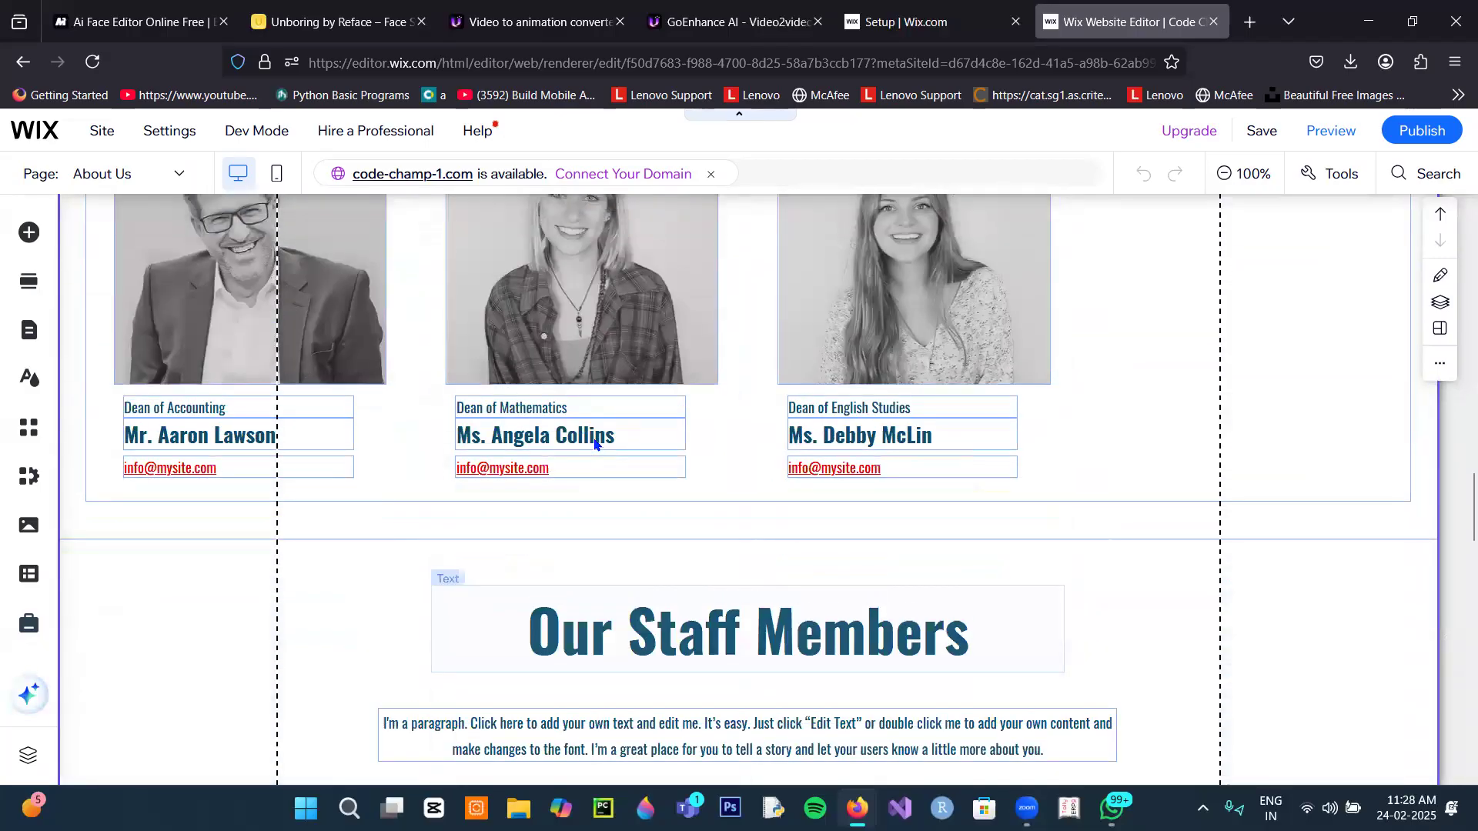
scroll(595, 450, down, 3)
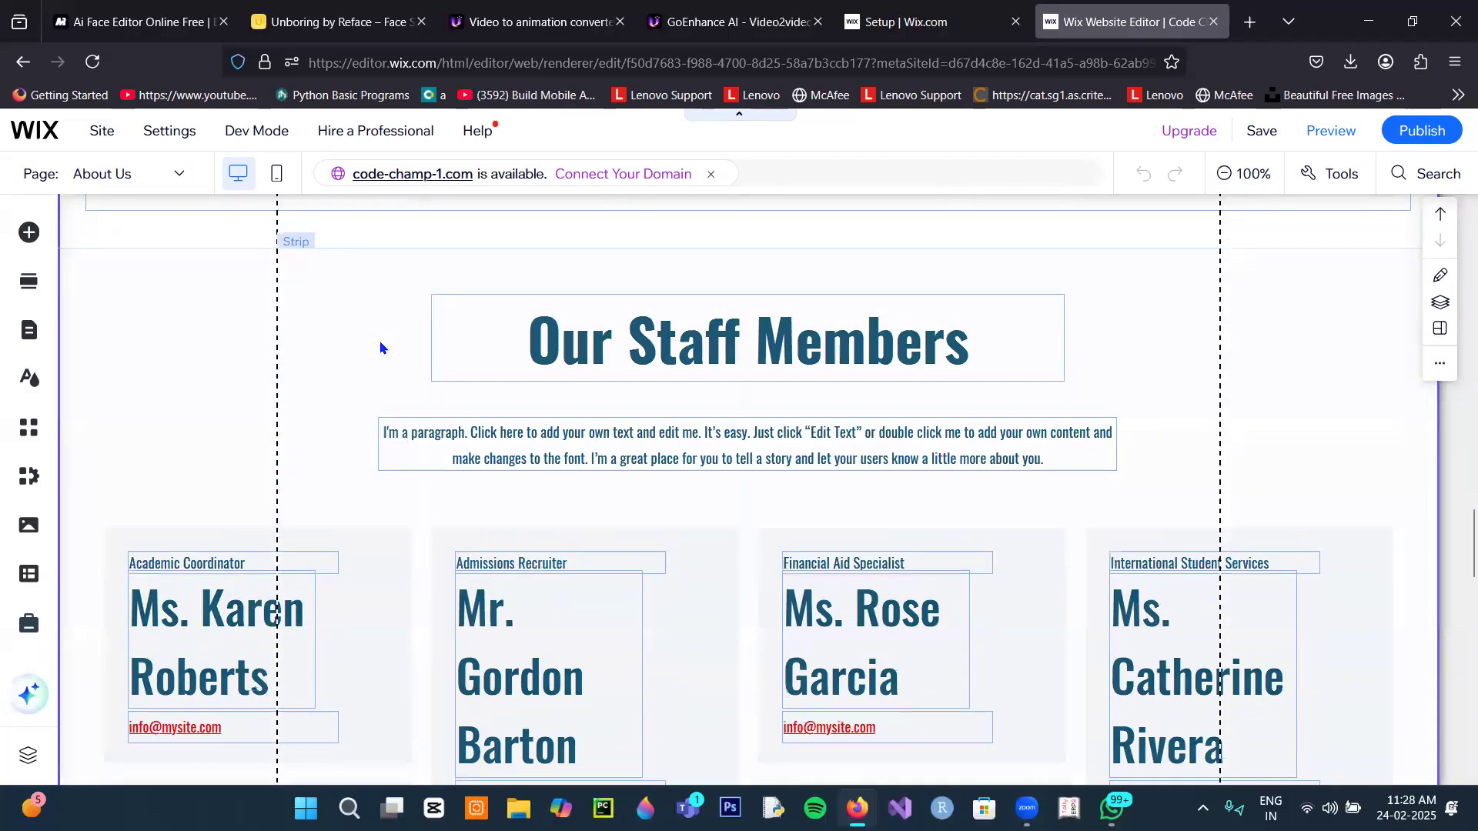
click(380, 348)
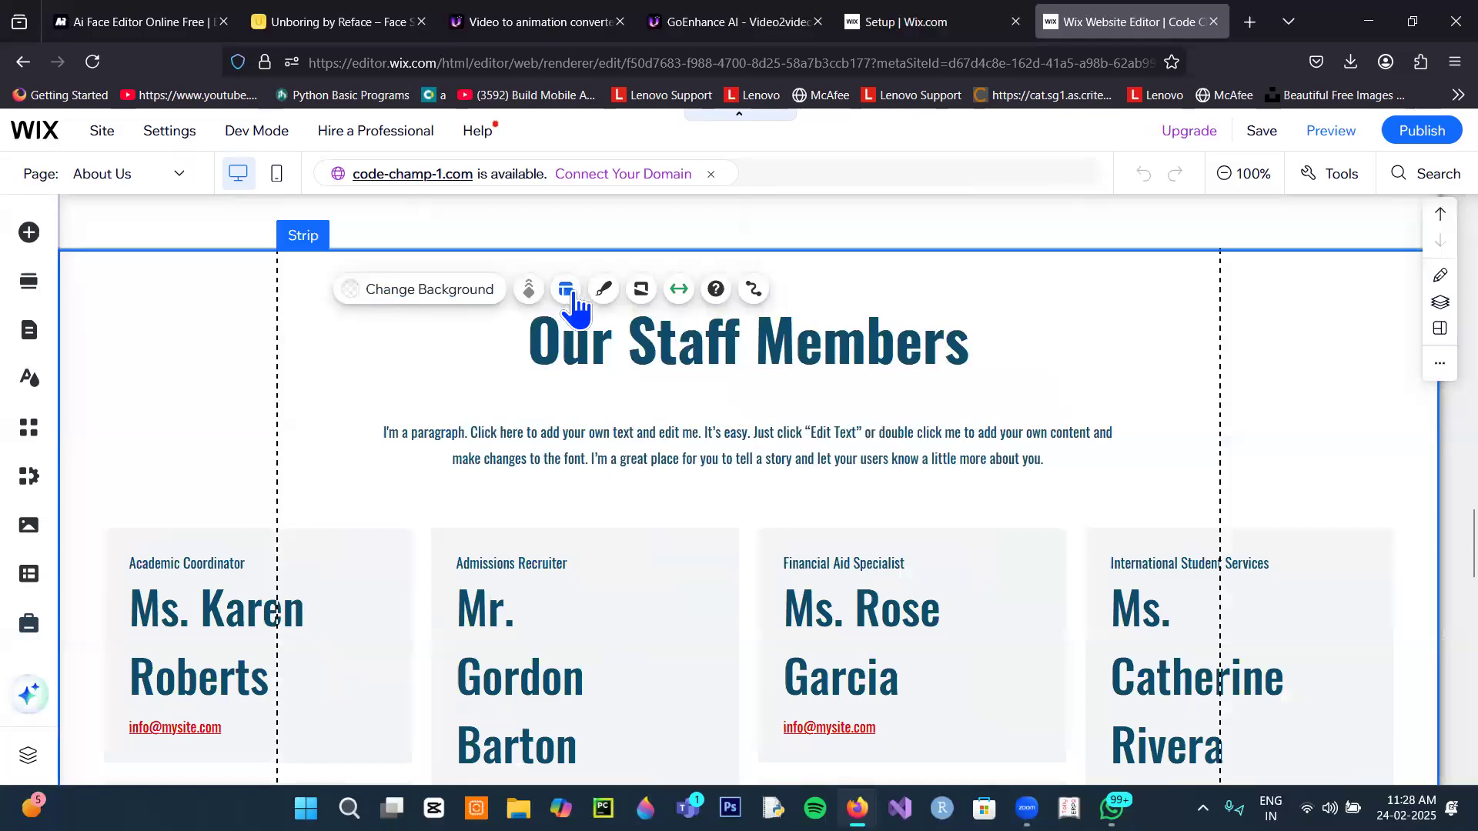
Step: Delete the name text from the Our Staff Members cards, leaving job titles and emails
click(373, 587)
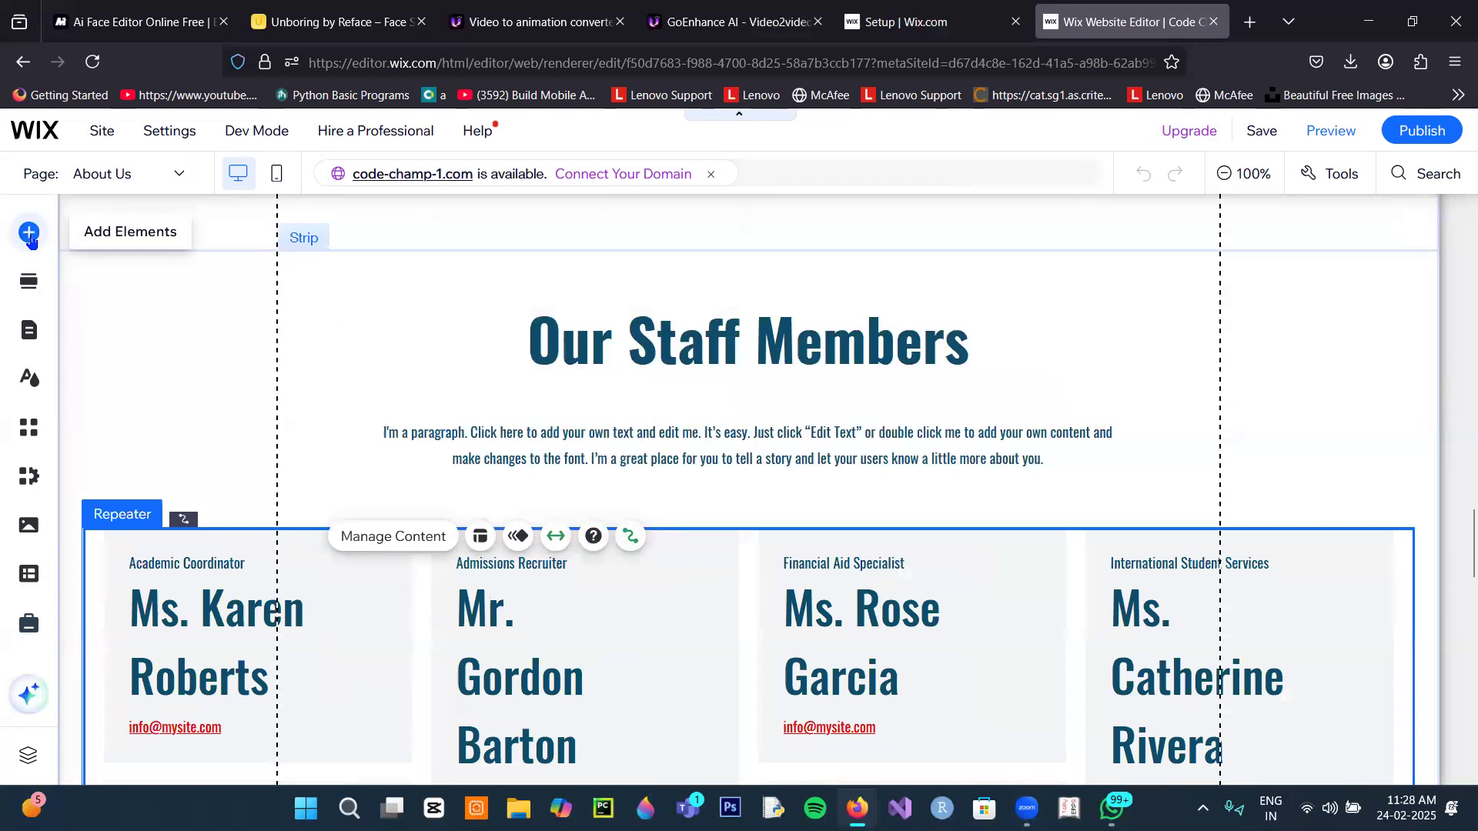
click(352, 624)
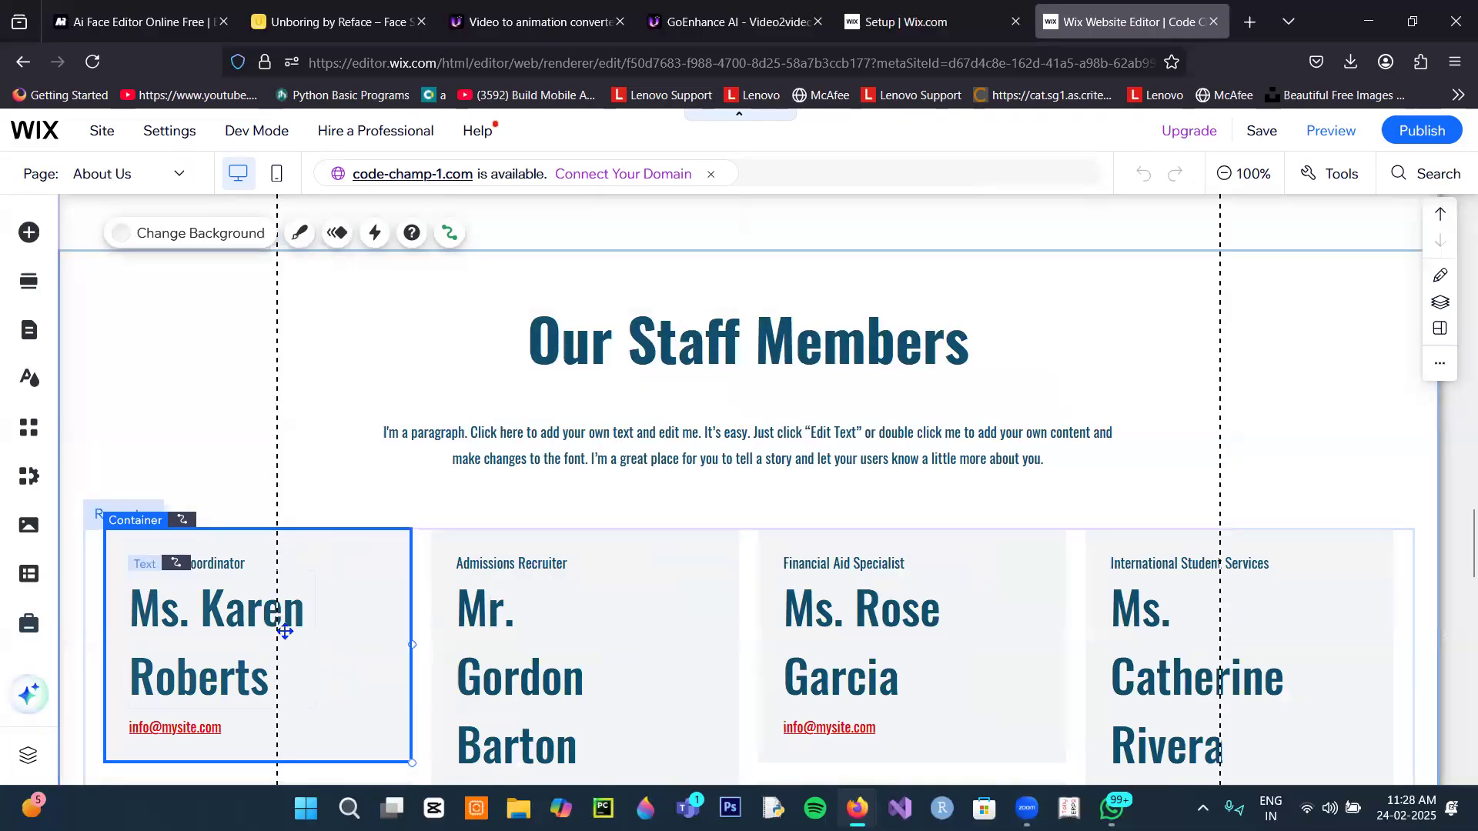
double_click(244, 616)
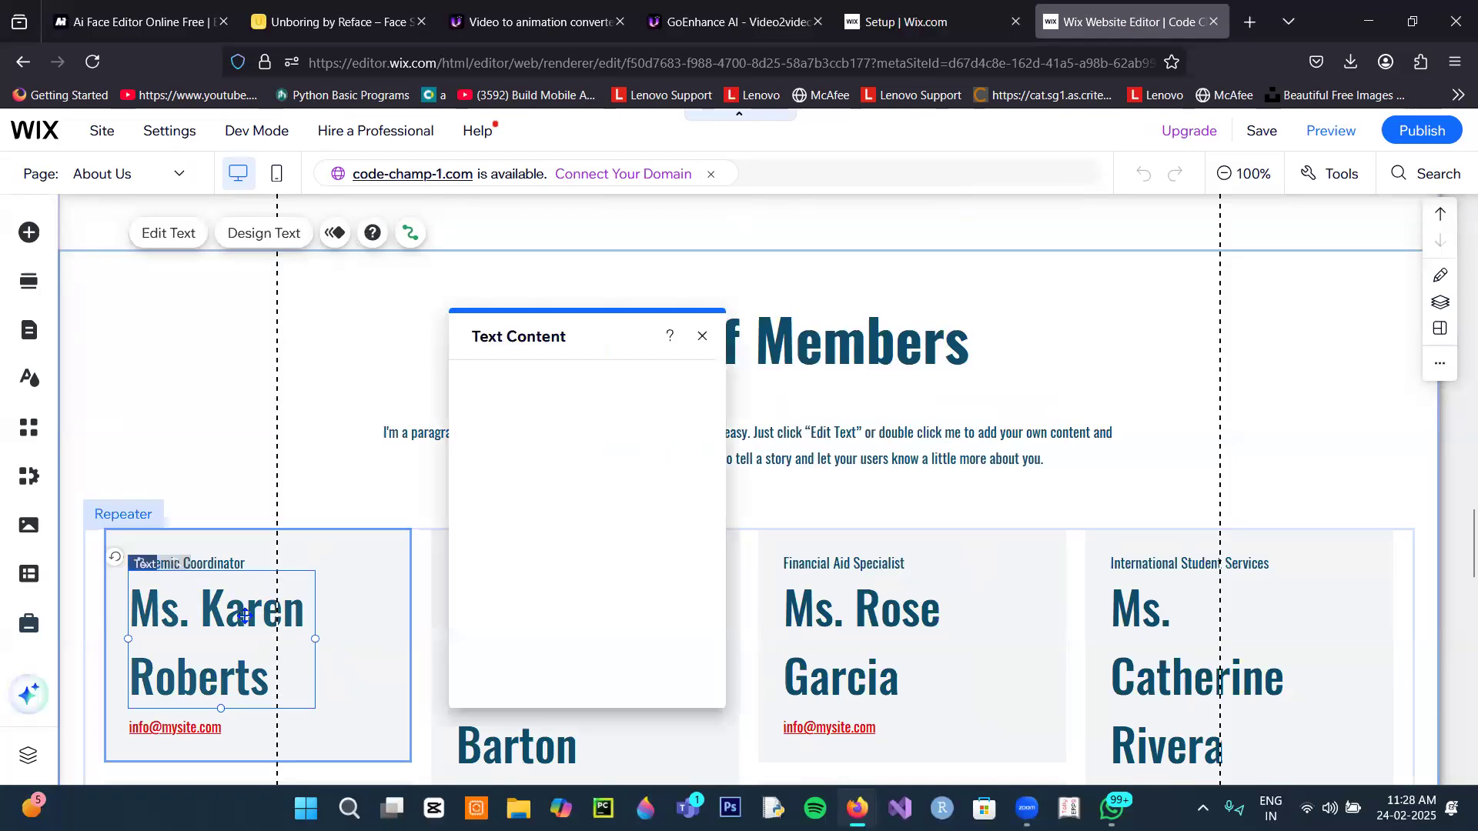
key(Delete)
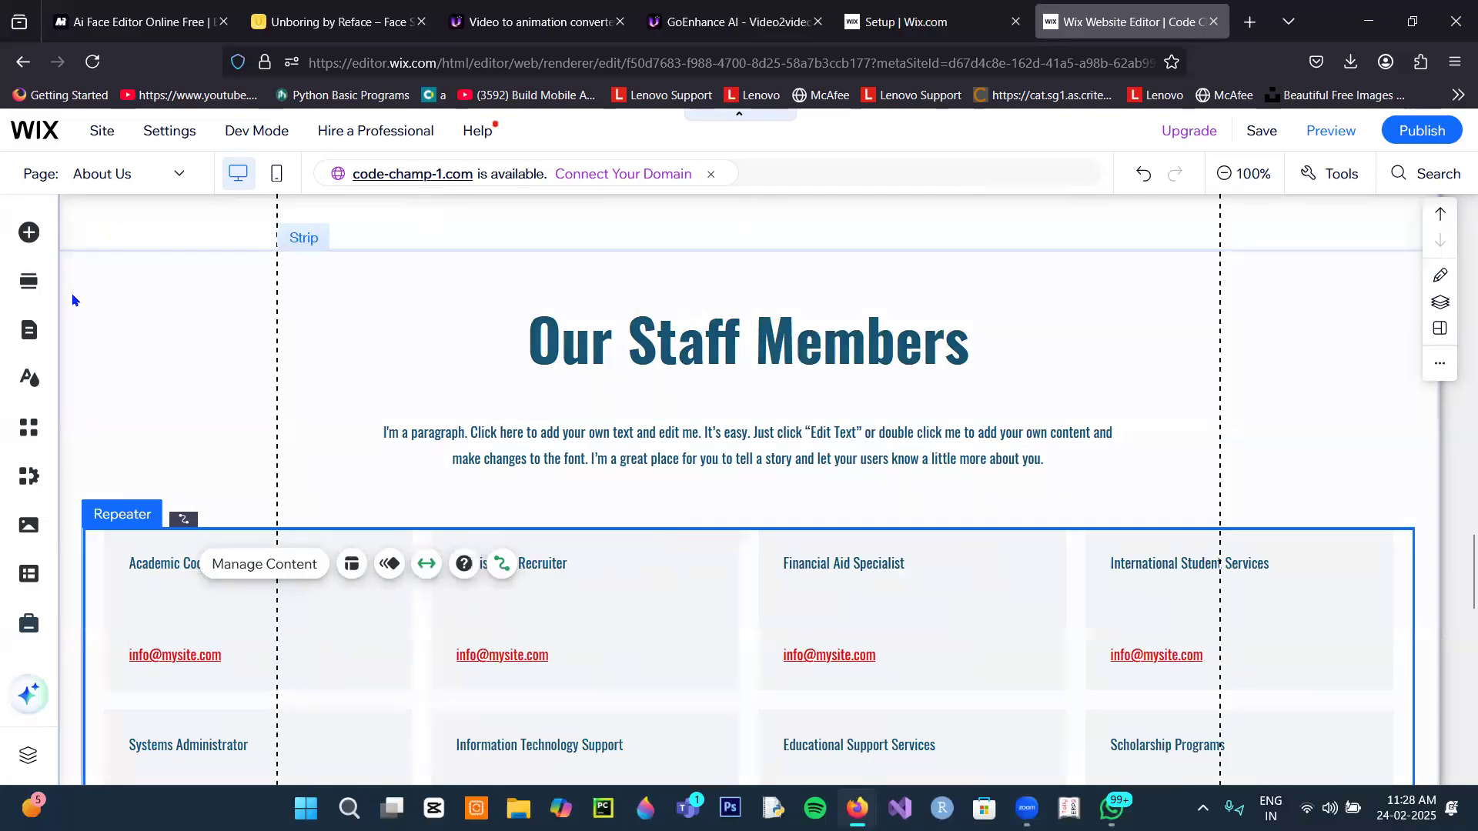
click(29, 233)
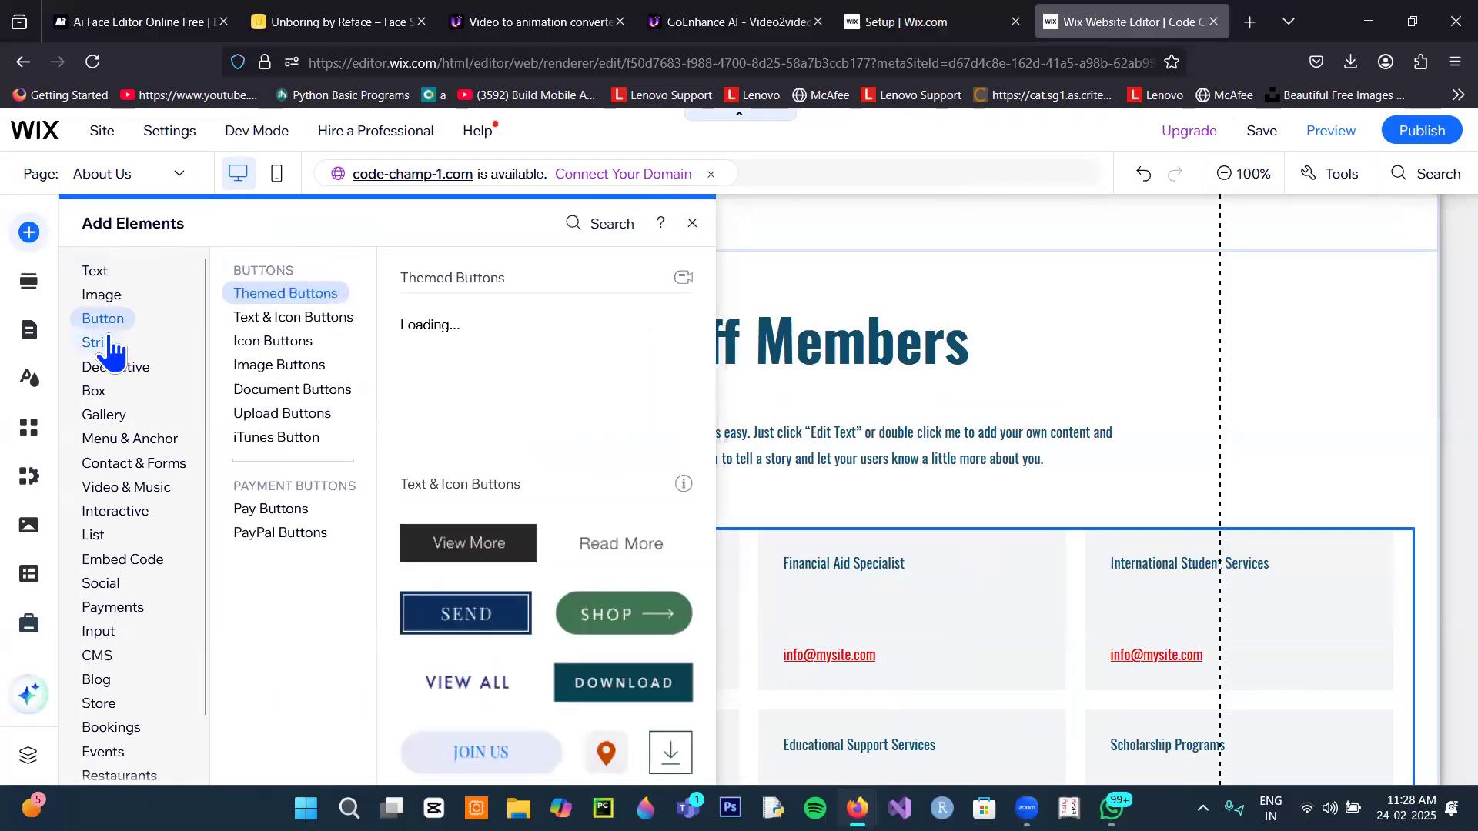
Step: Place a Video Upload player in the first staff card, sized 348×196 and attached
mouse_move(110, 350)
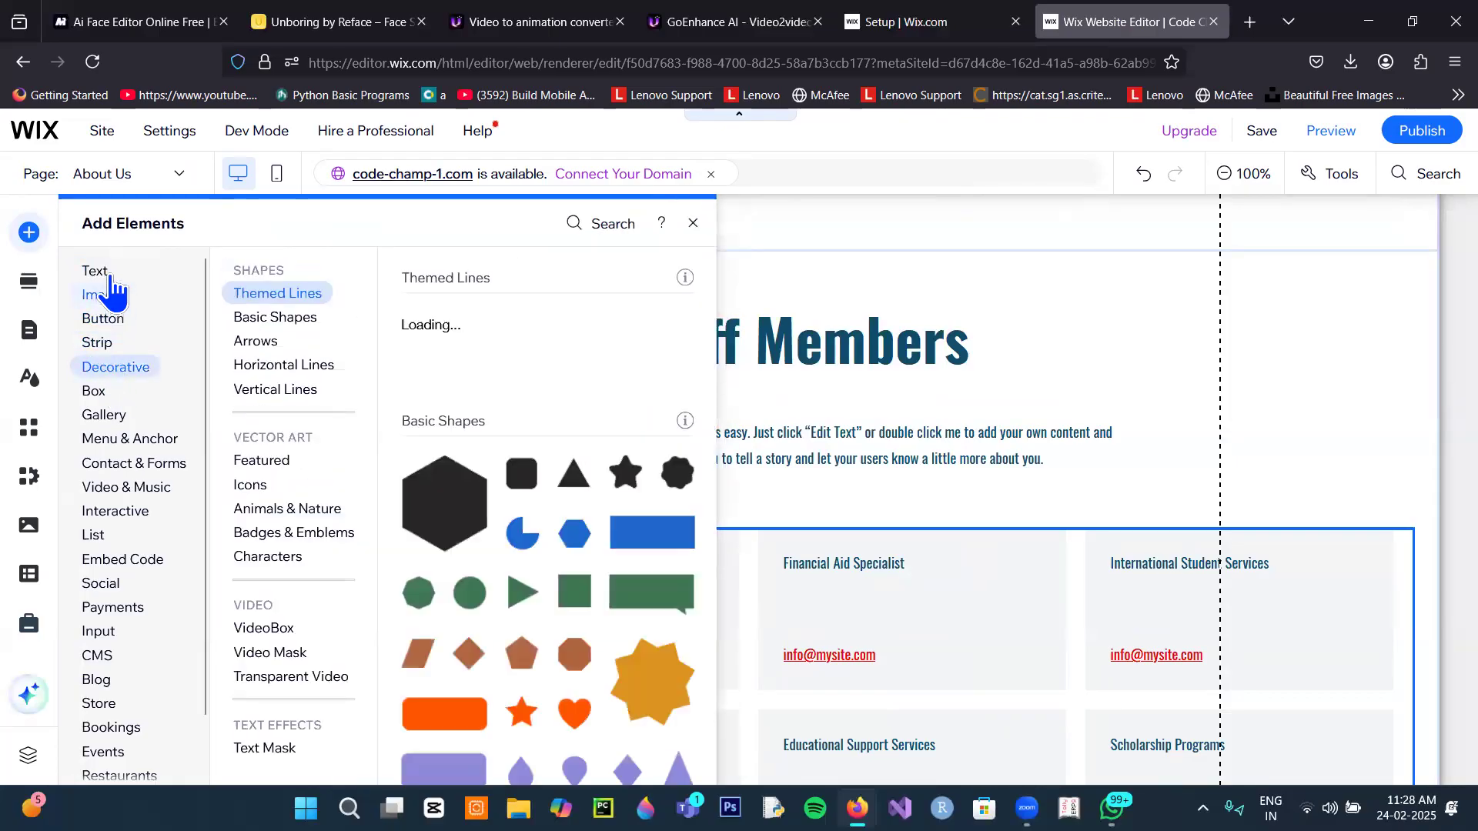
mouse_move(117, 325)
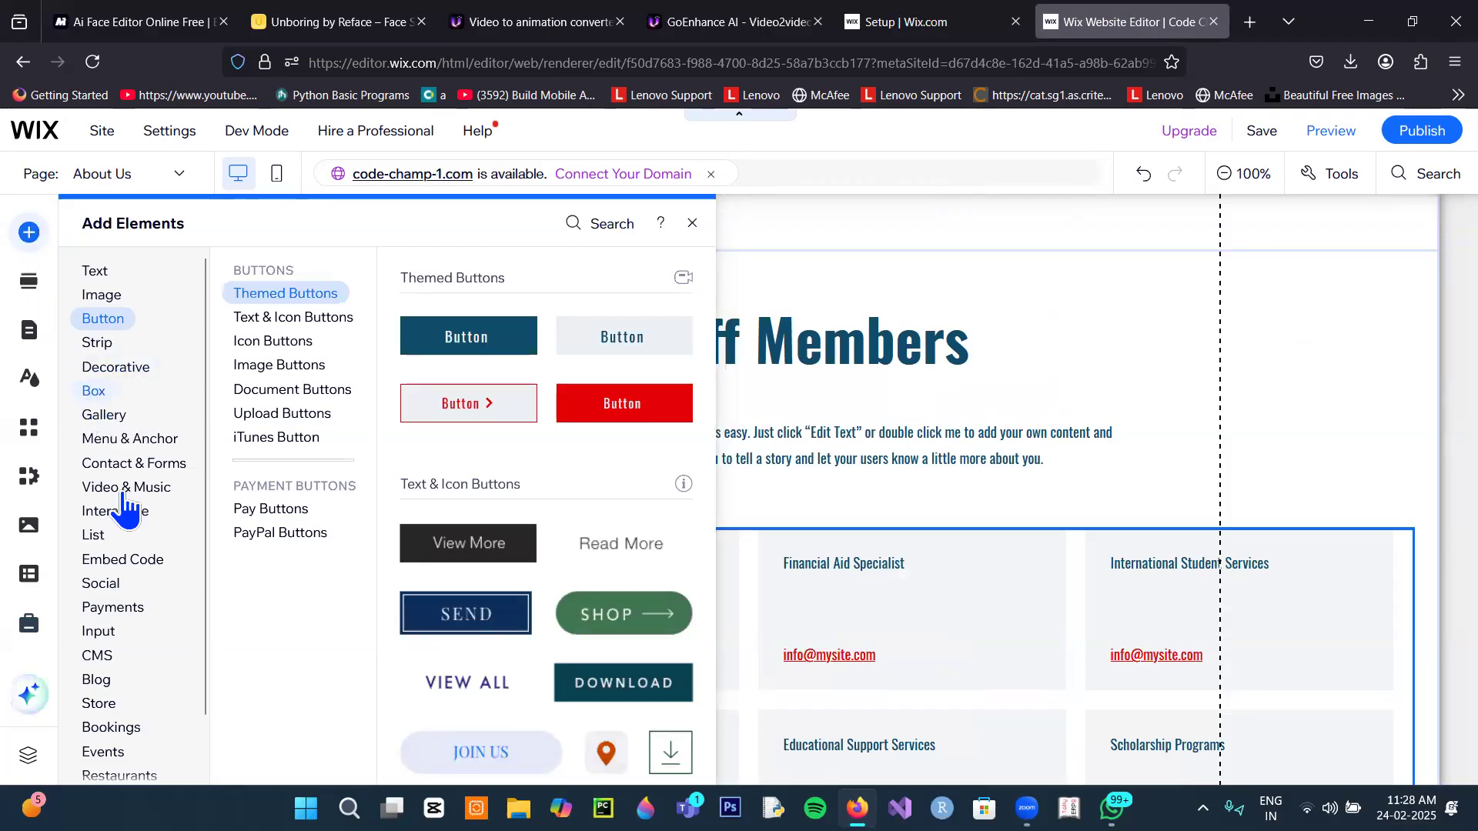
mouse_move(119, 500)
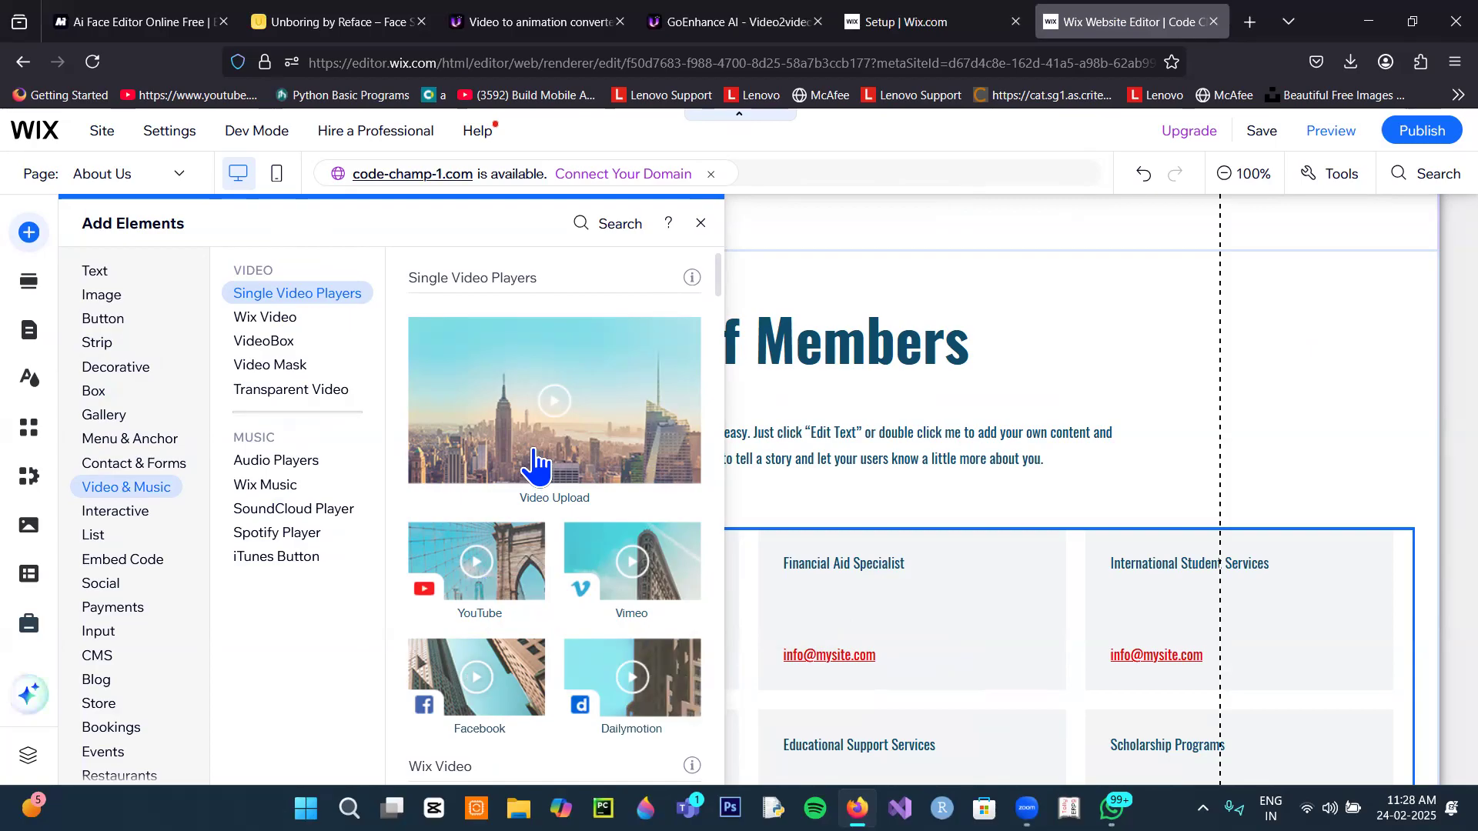
drag(550, 416, 547, 413)
drag(624, 468, 452, 588)
drag(567, 522, 344, 572)
drag(322, 635, 337, 604)
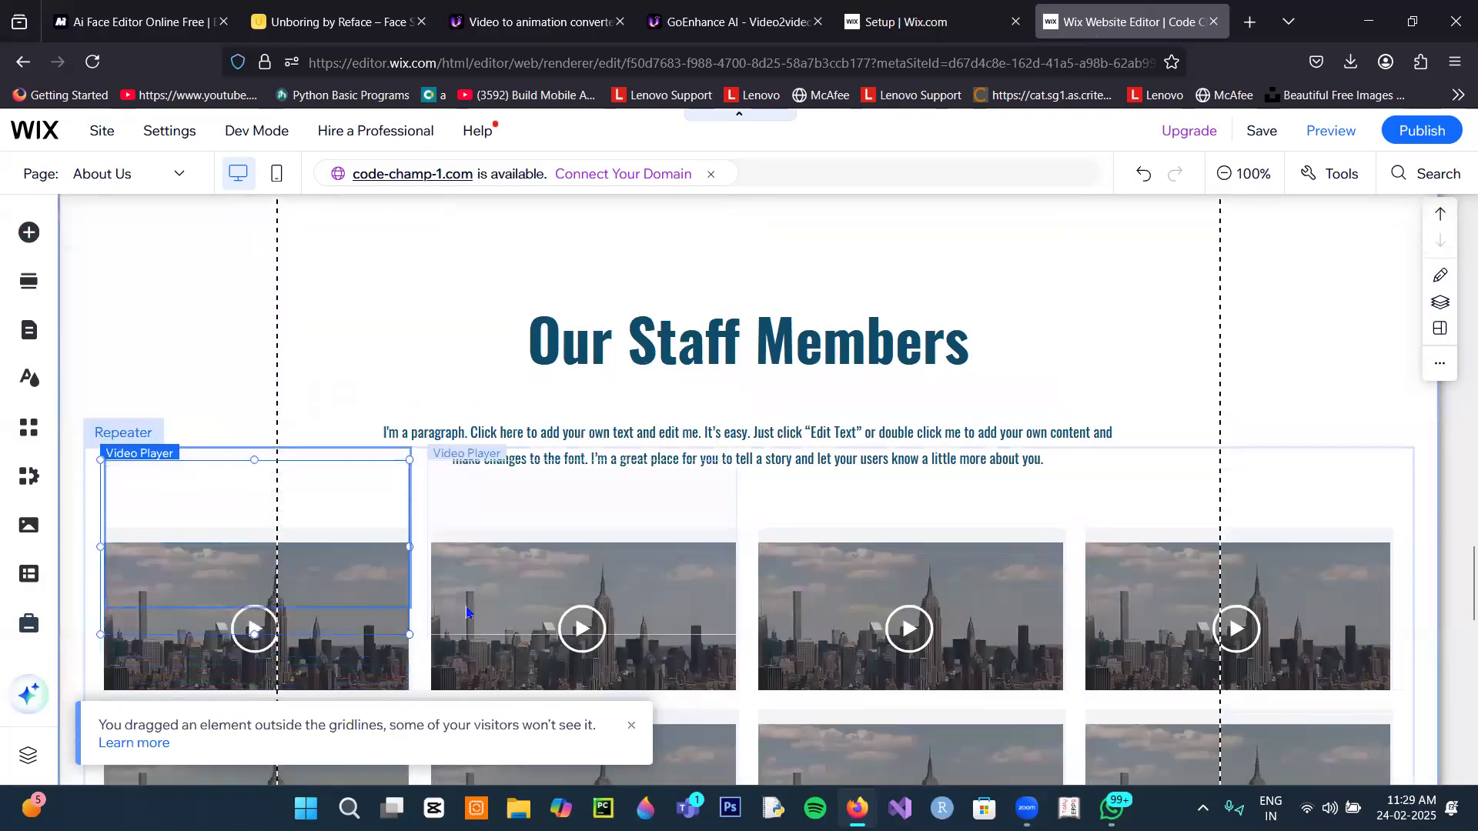
Step: Open the staff video player's settings and start uploading a replacement video
scroll(381, 608, down, 3)
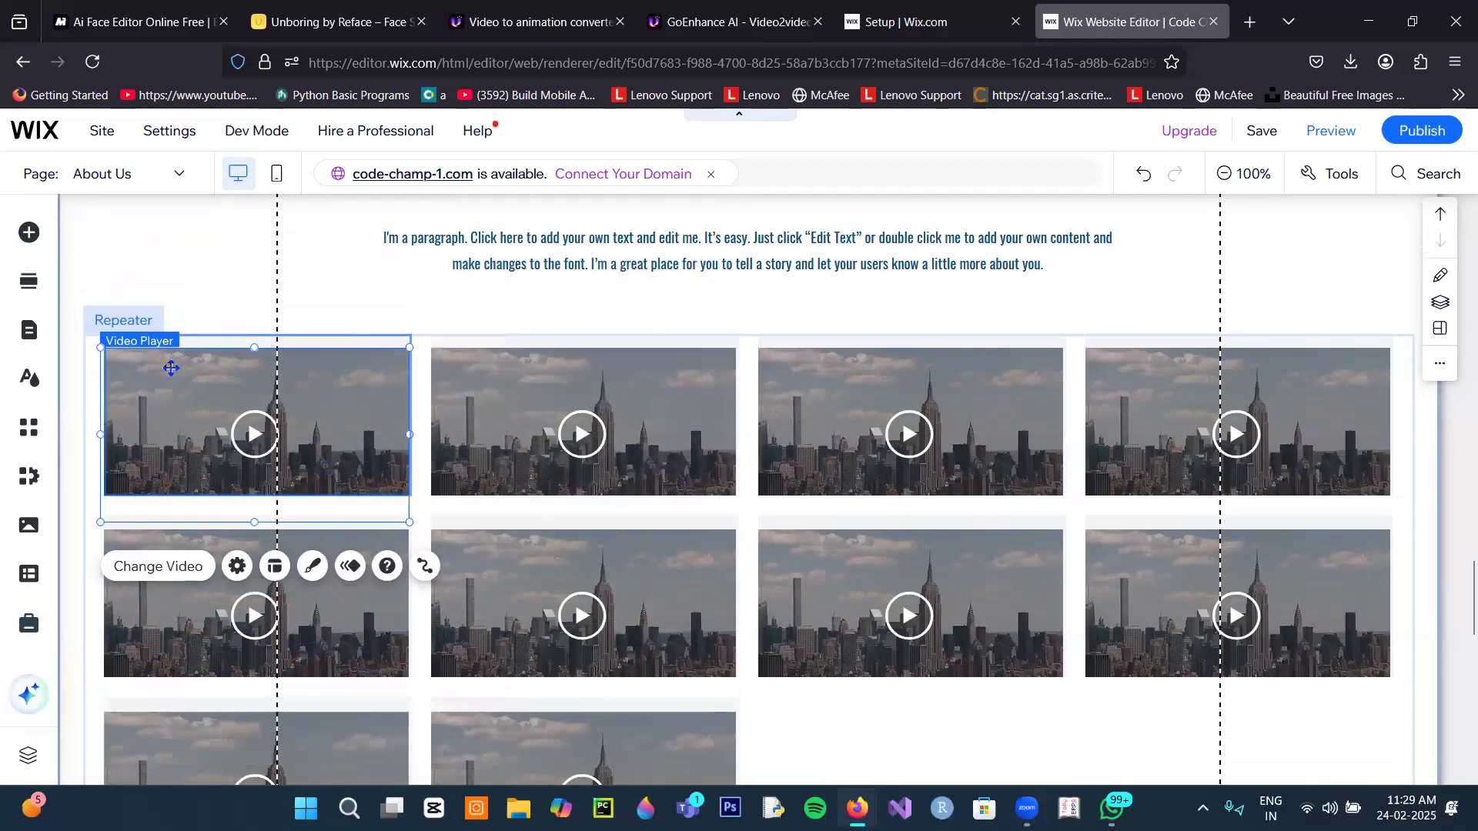
click(161, 573)
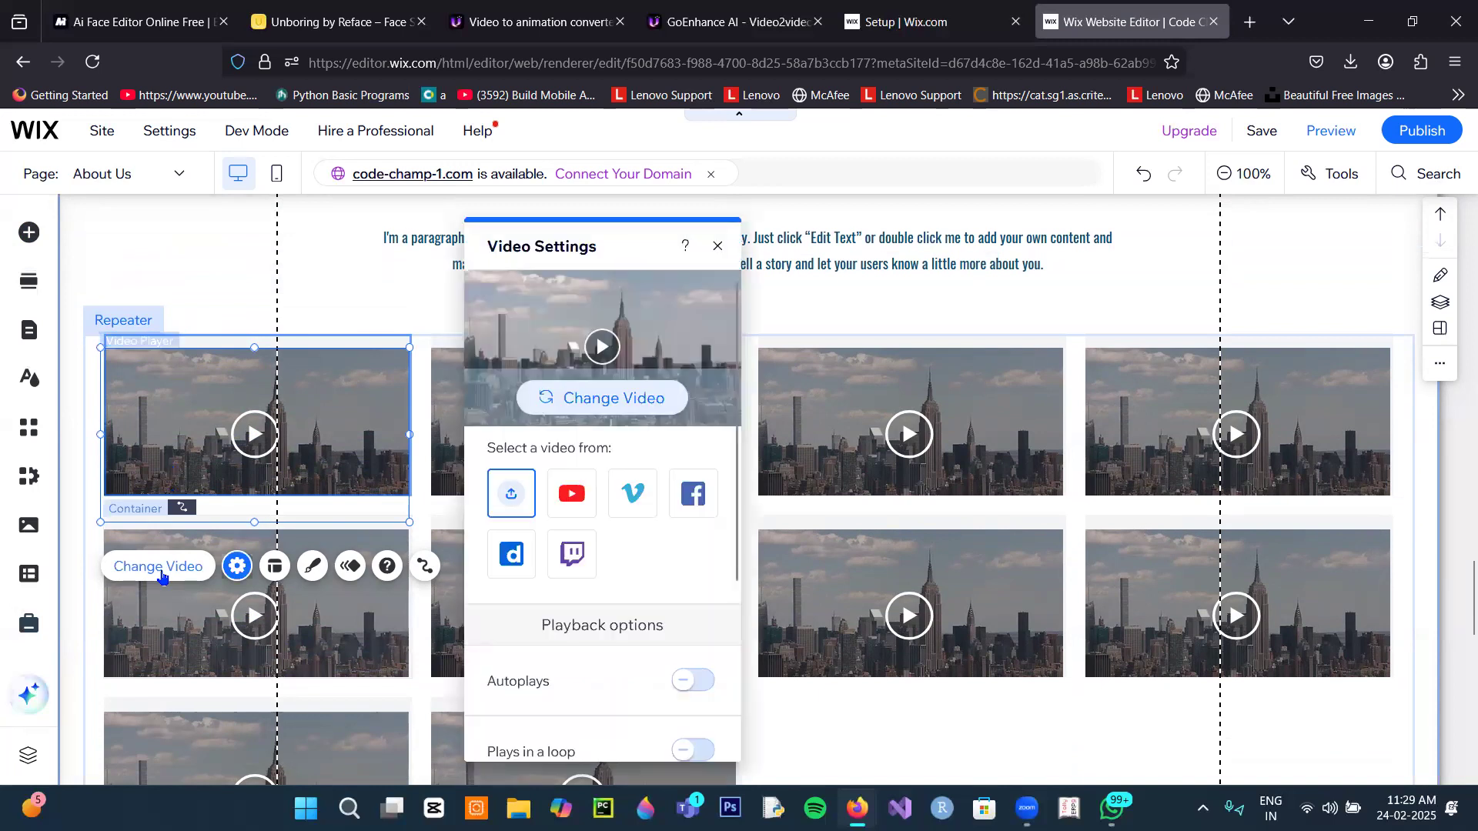
click(593, 400)
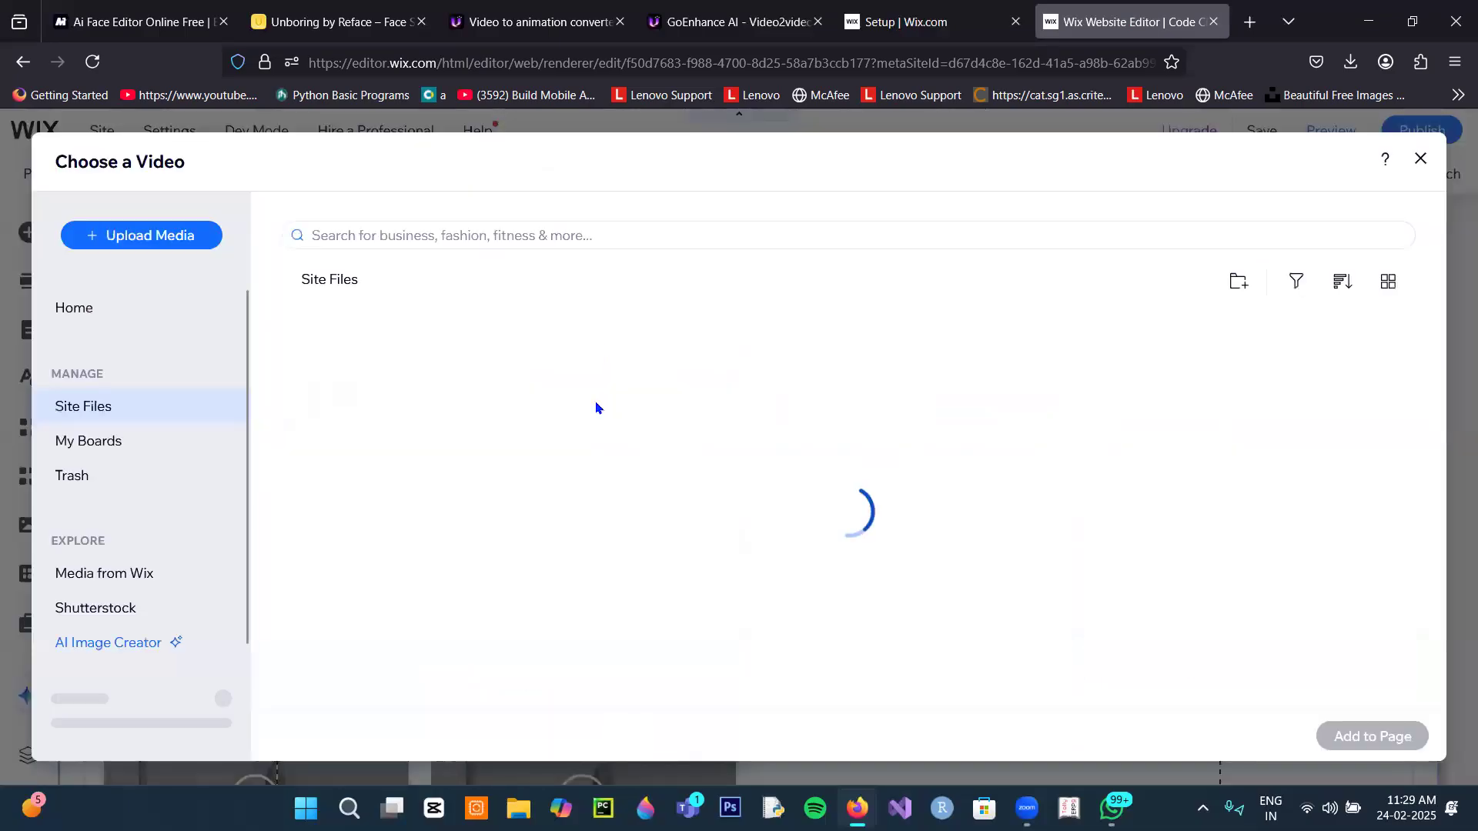
click(189, 243)
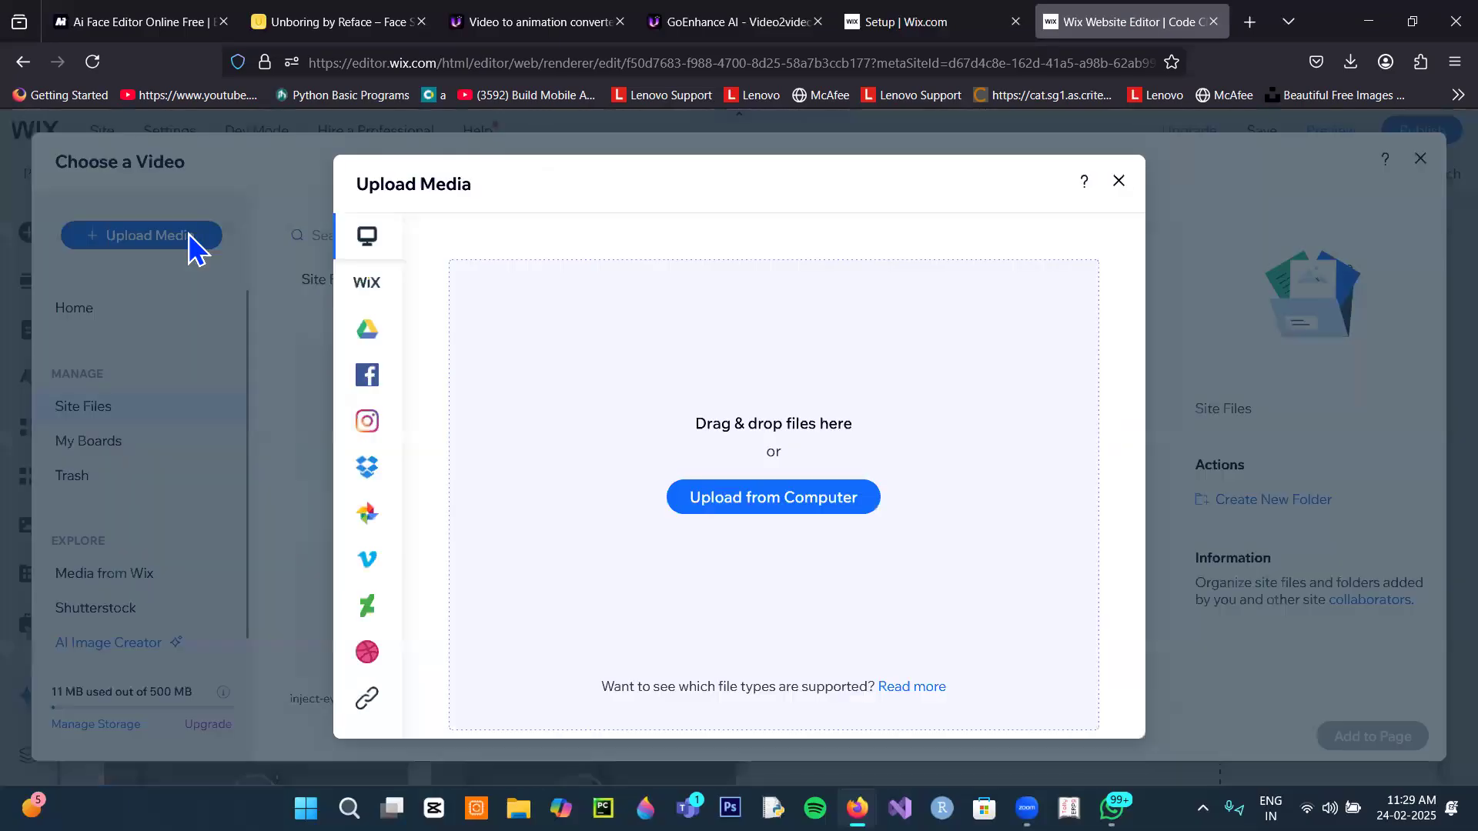
Step: Upload the Beige Aesthetic Photo Collage Daily Vlog YouTube Thumbnail file from Downloads
click(734, 497)
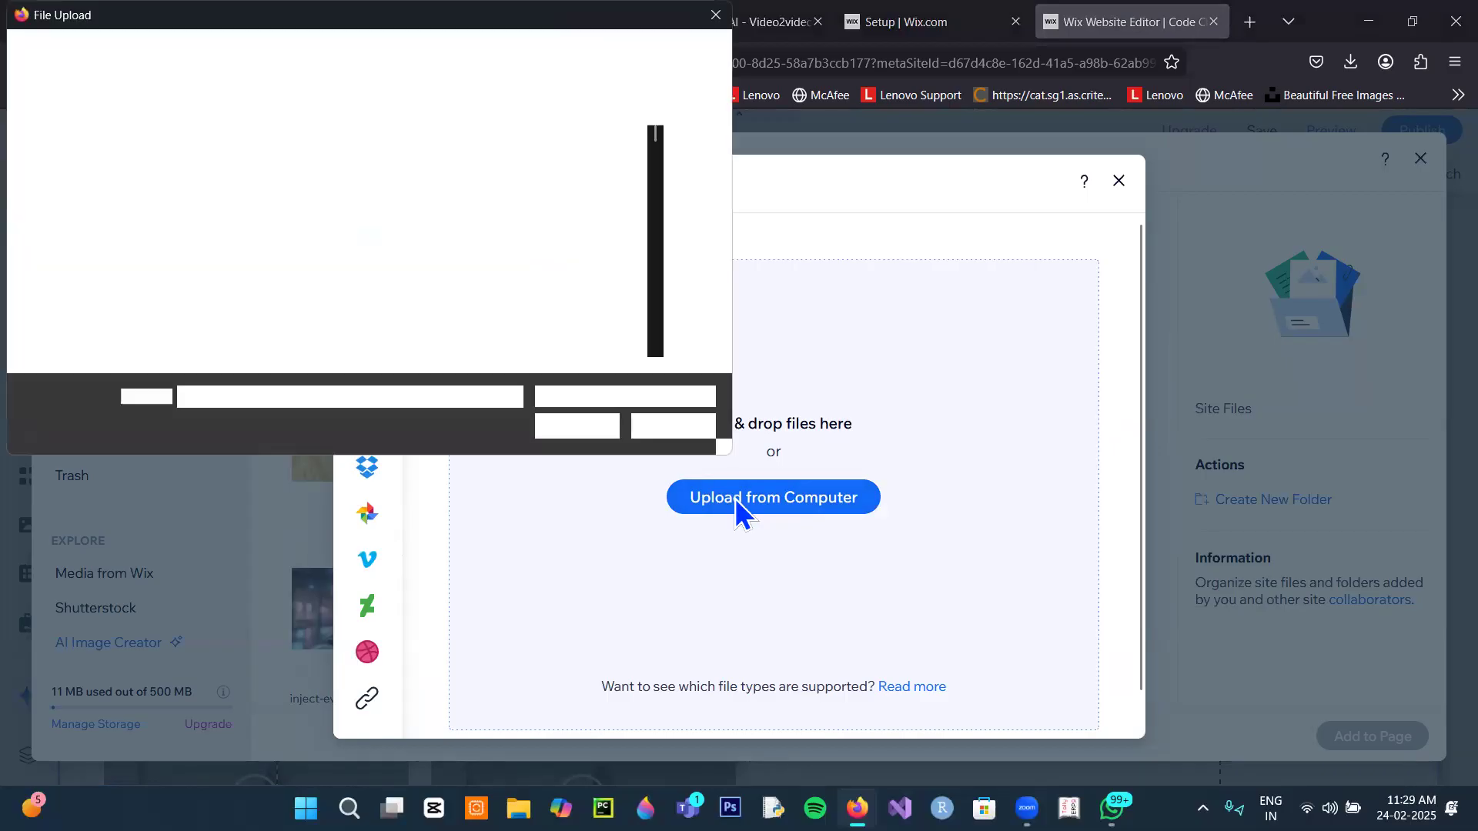
click(115, 224)
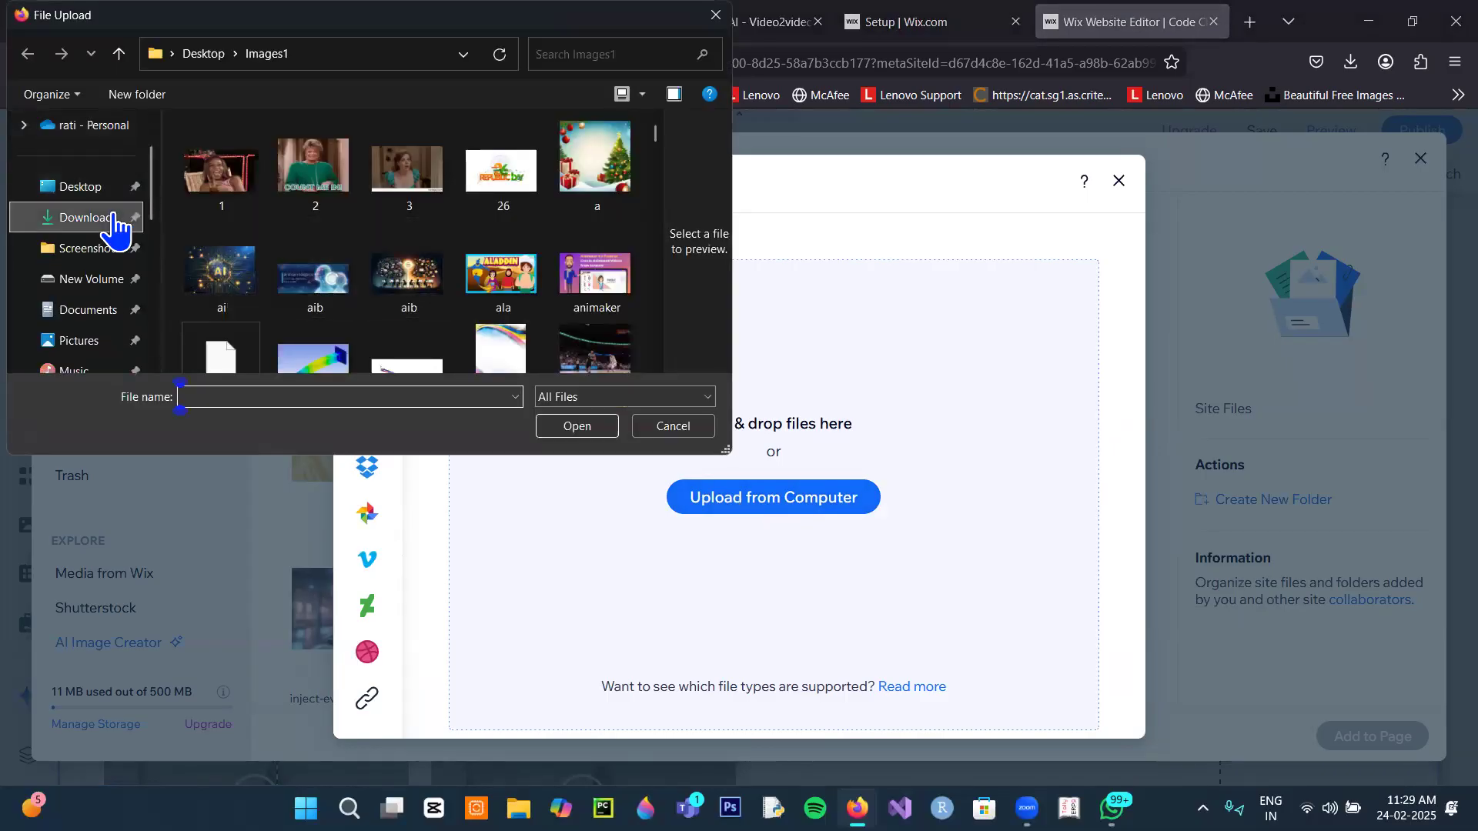
scroll(414, 247, down, 1)
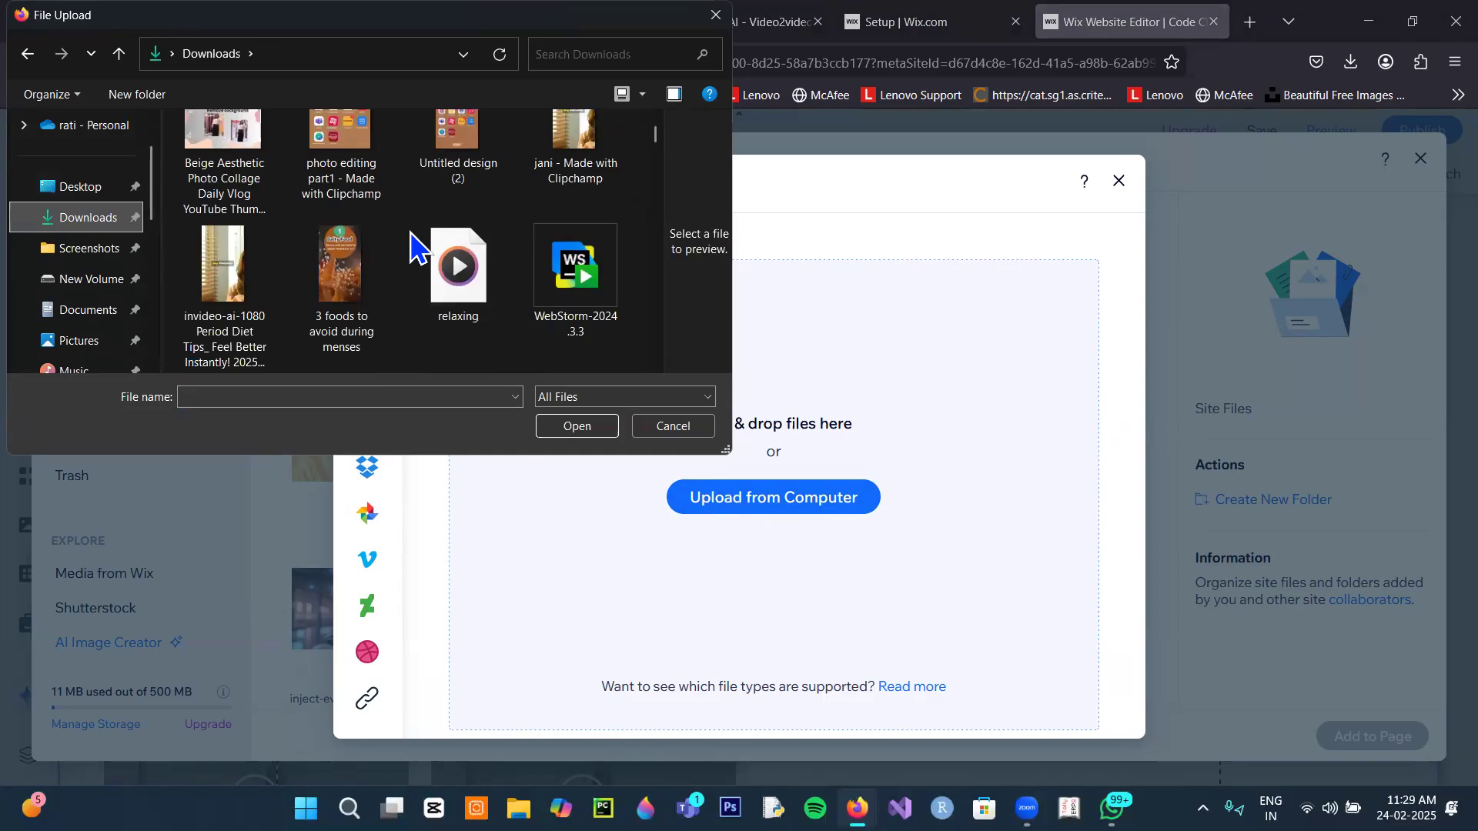
scroll(416, 247, up, 1)
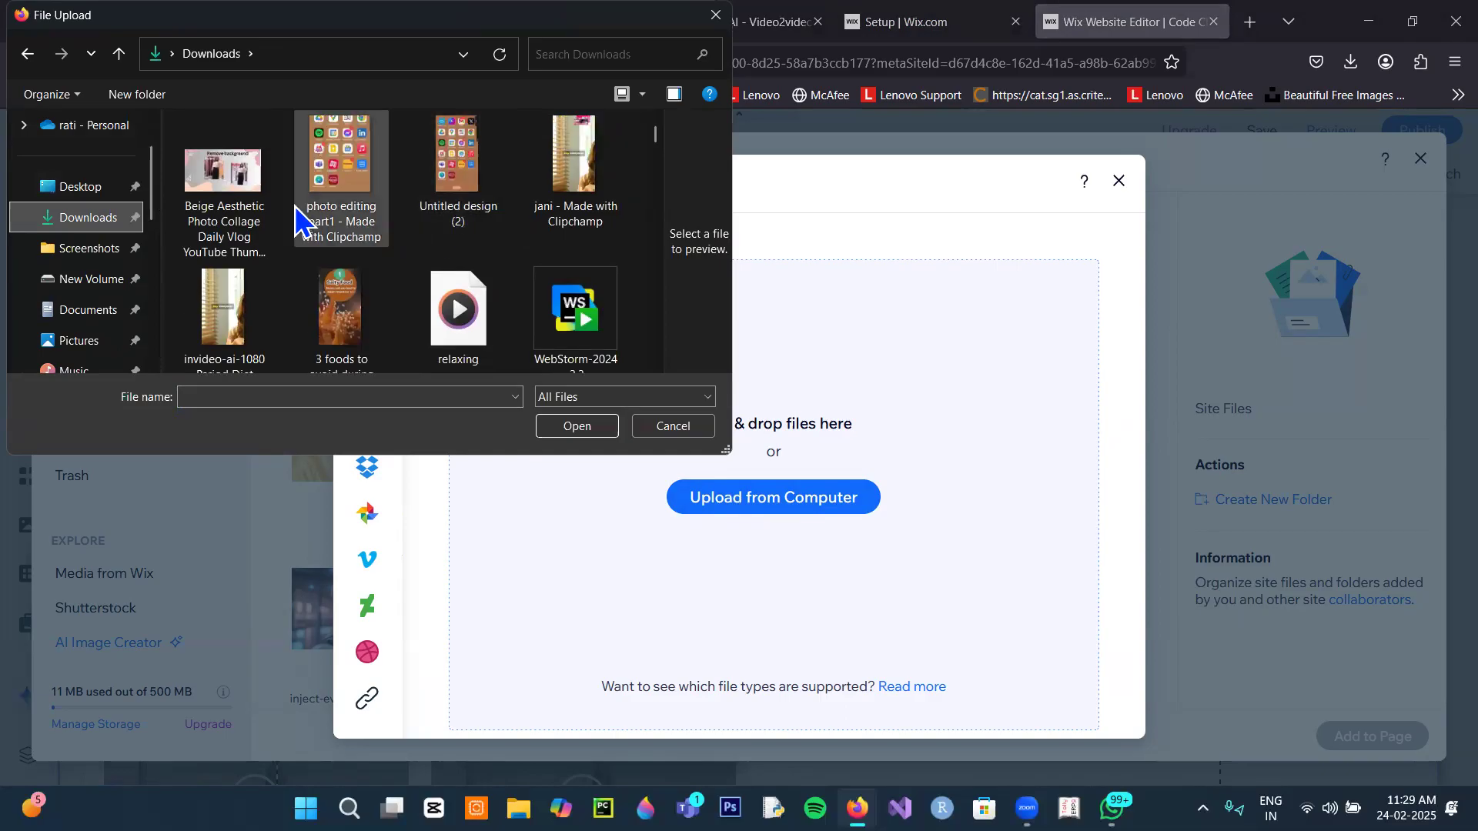
click(241, 196)
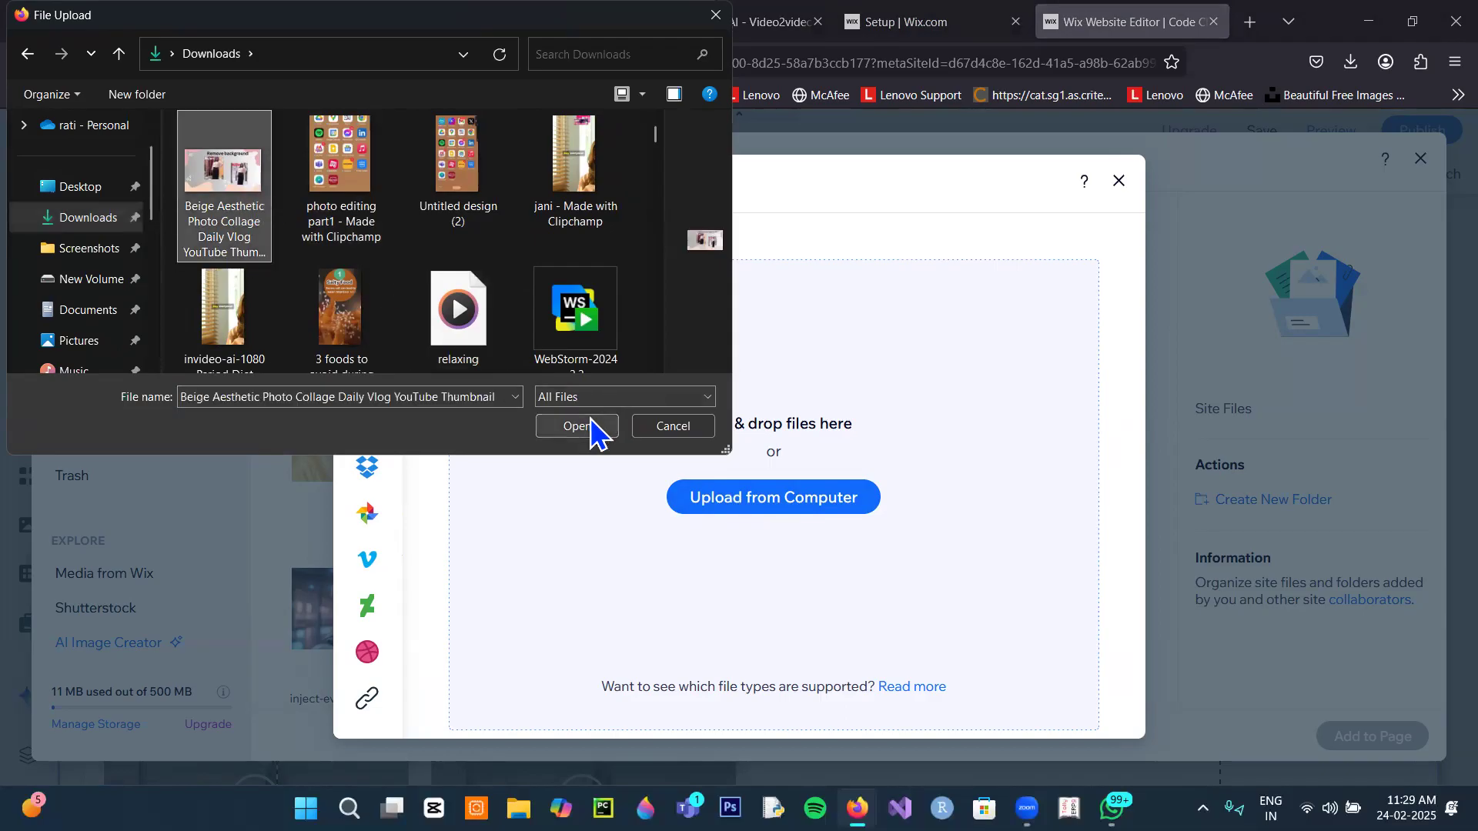
click(591, 427)
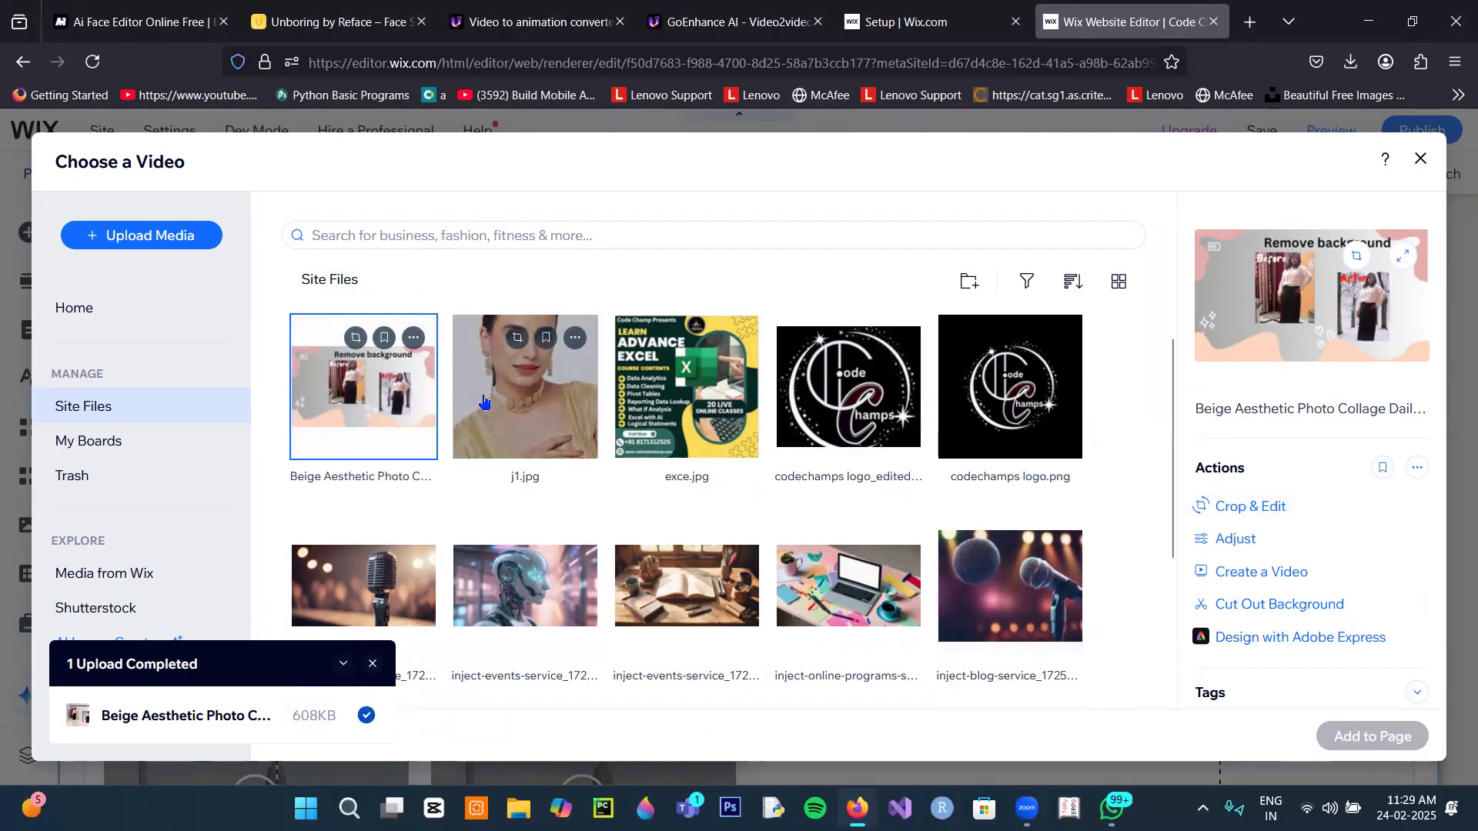
Step: Switch the staff video players to a YouTube source showing the Plane Overhead sample
click(1421, 158)
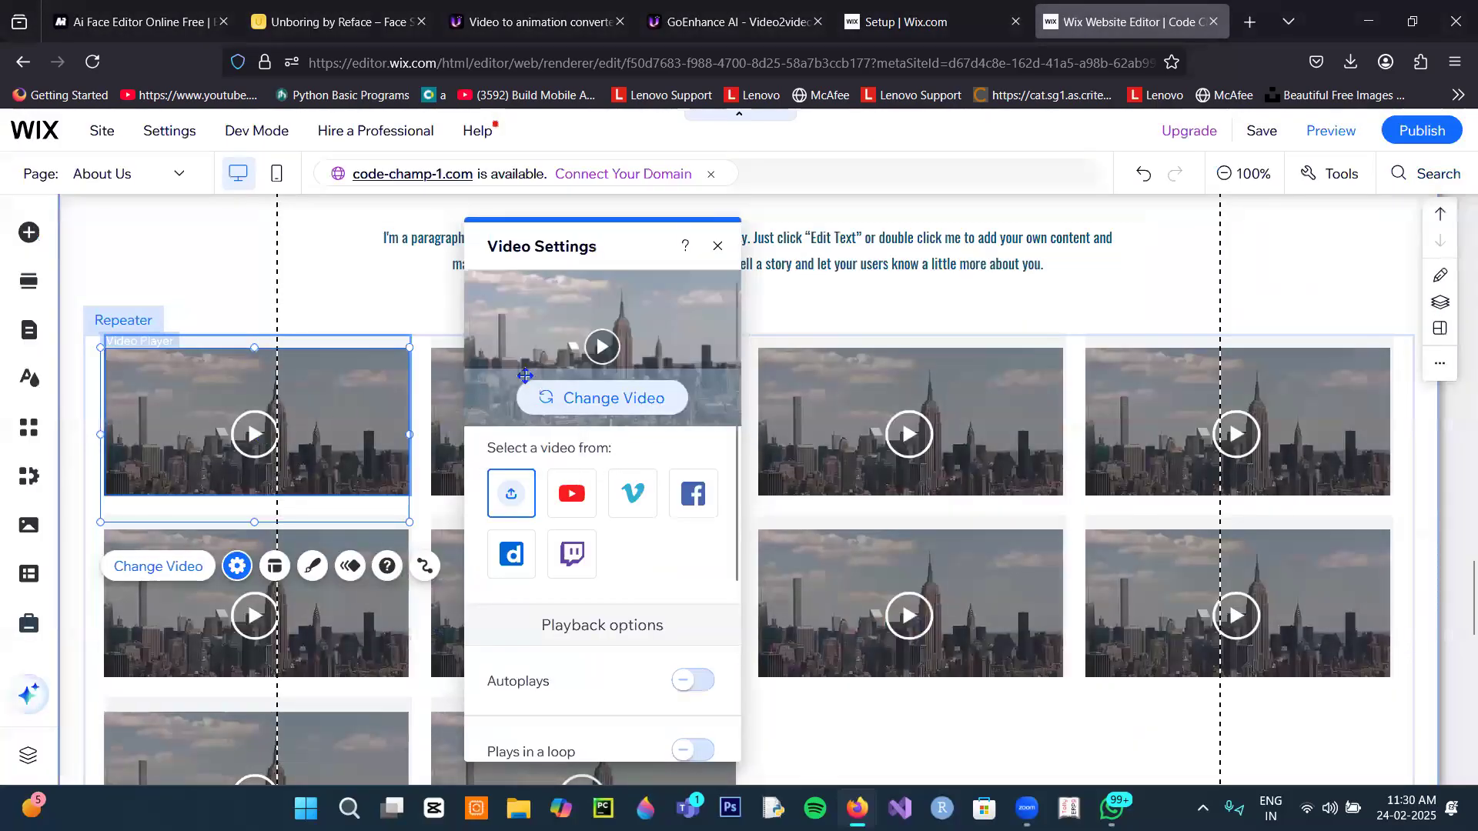
click(574, 514)
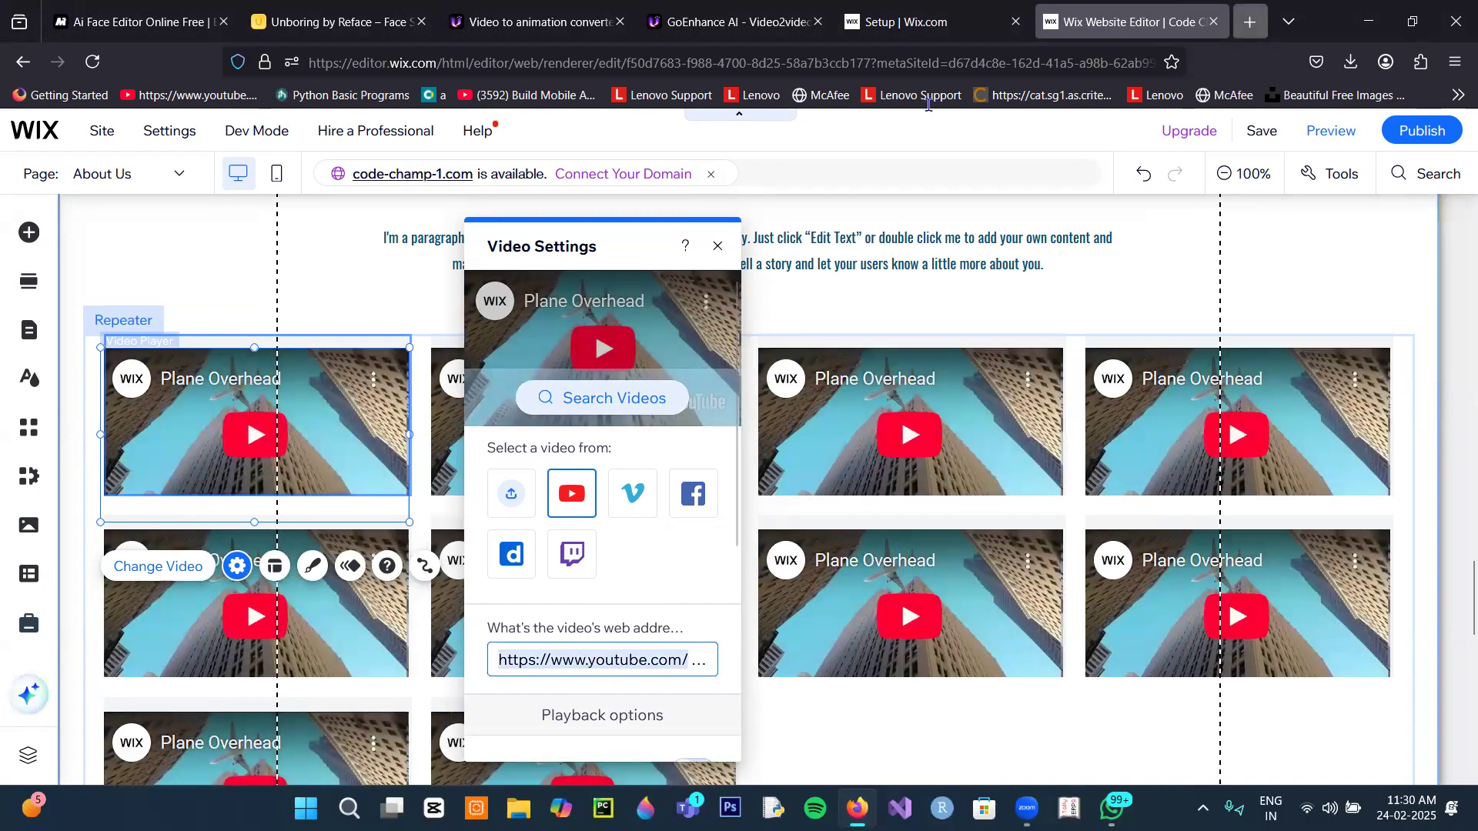
key(ctrl+t)
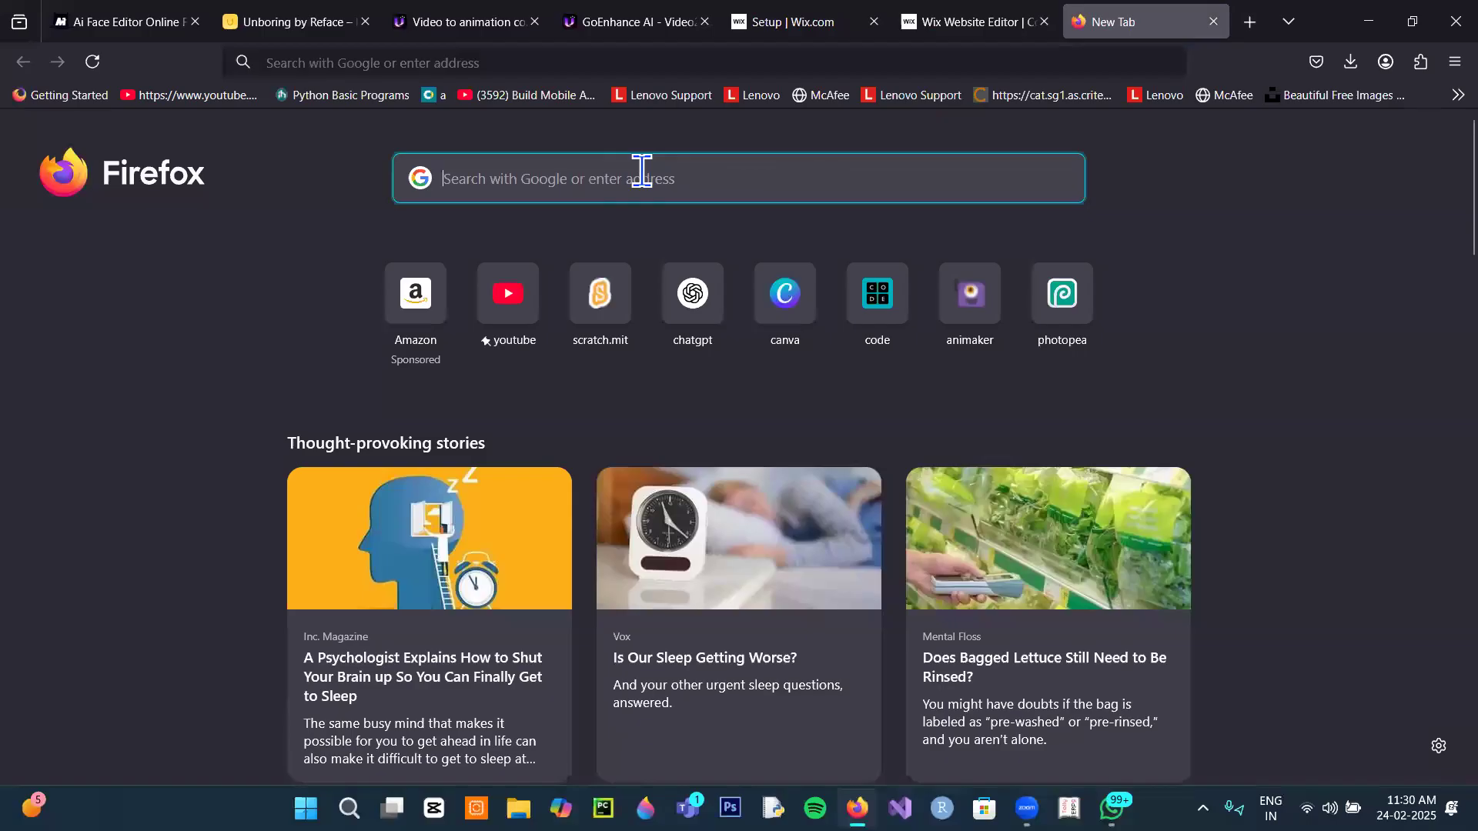
Step: Copy the share link of the How to Remove Image Background video from your YouTube channel
click(529, 309)
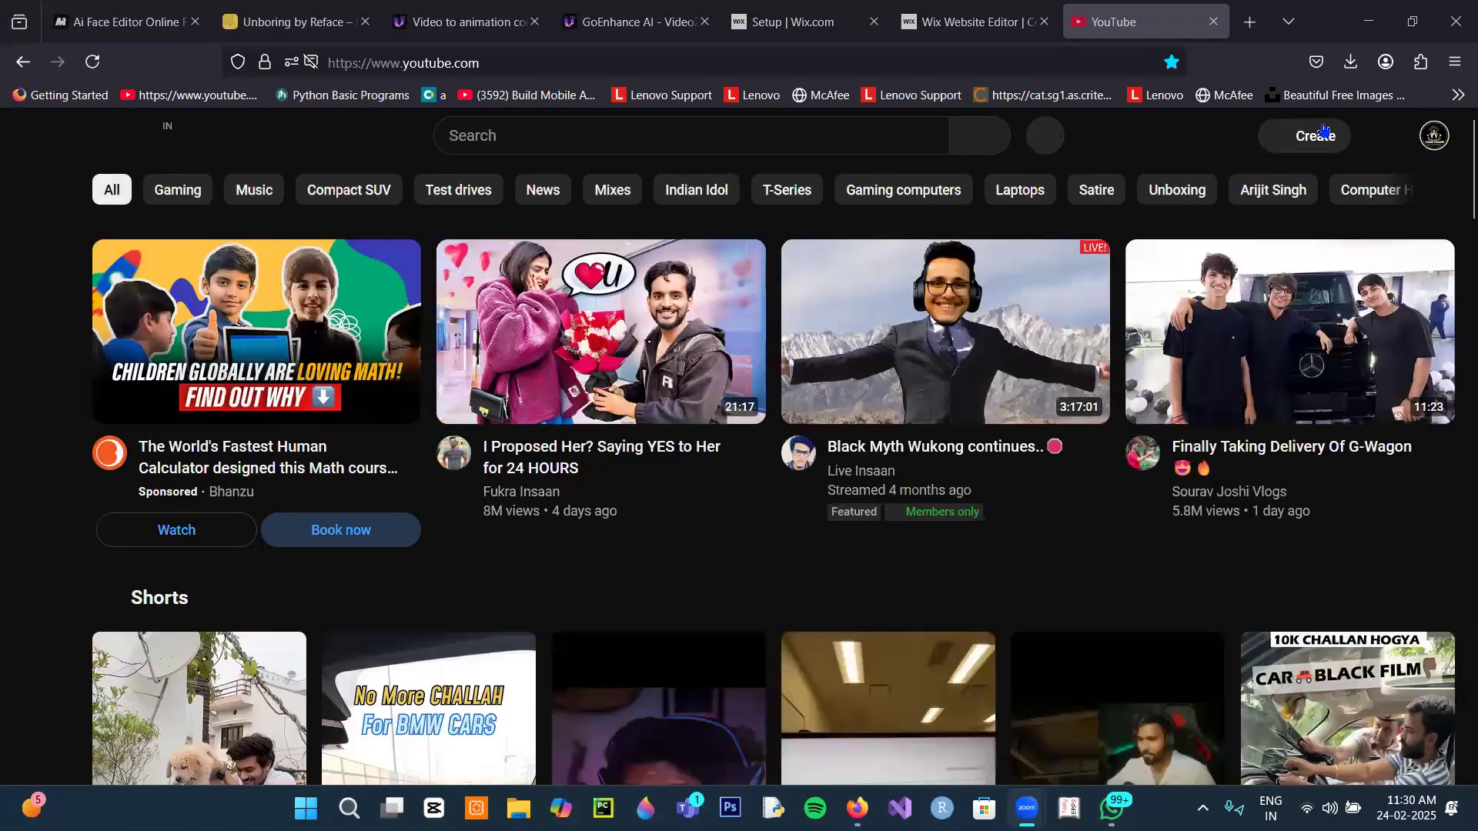
click(1433, 136)
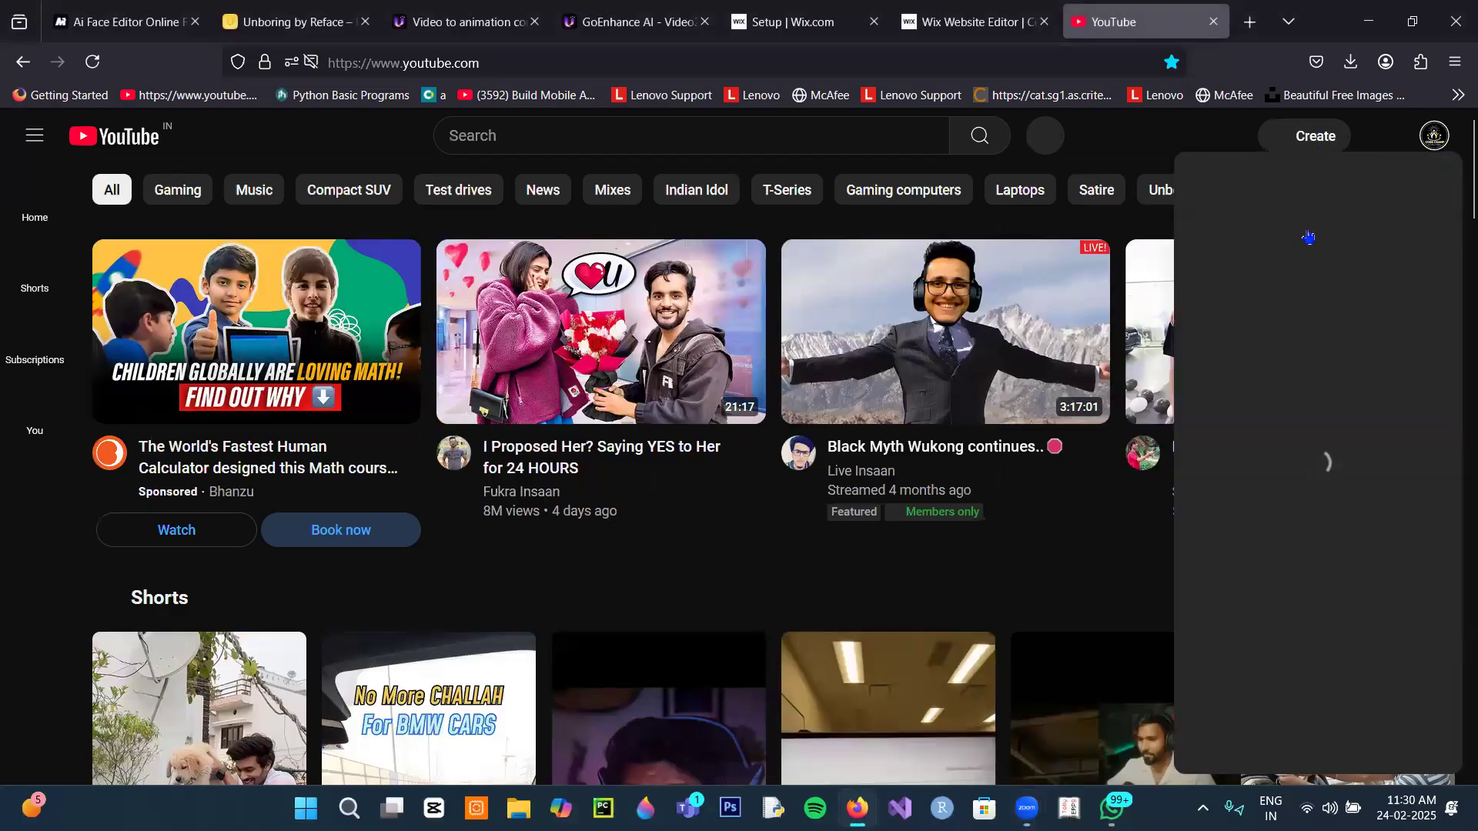
click(1284, 200)
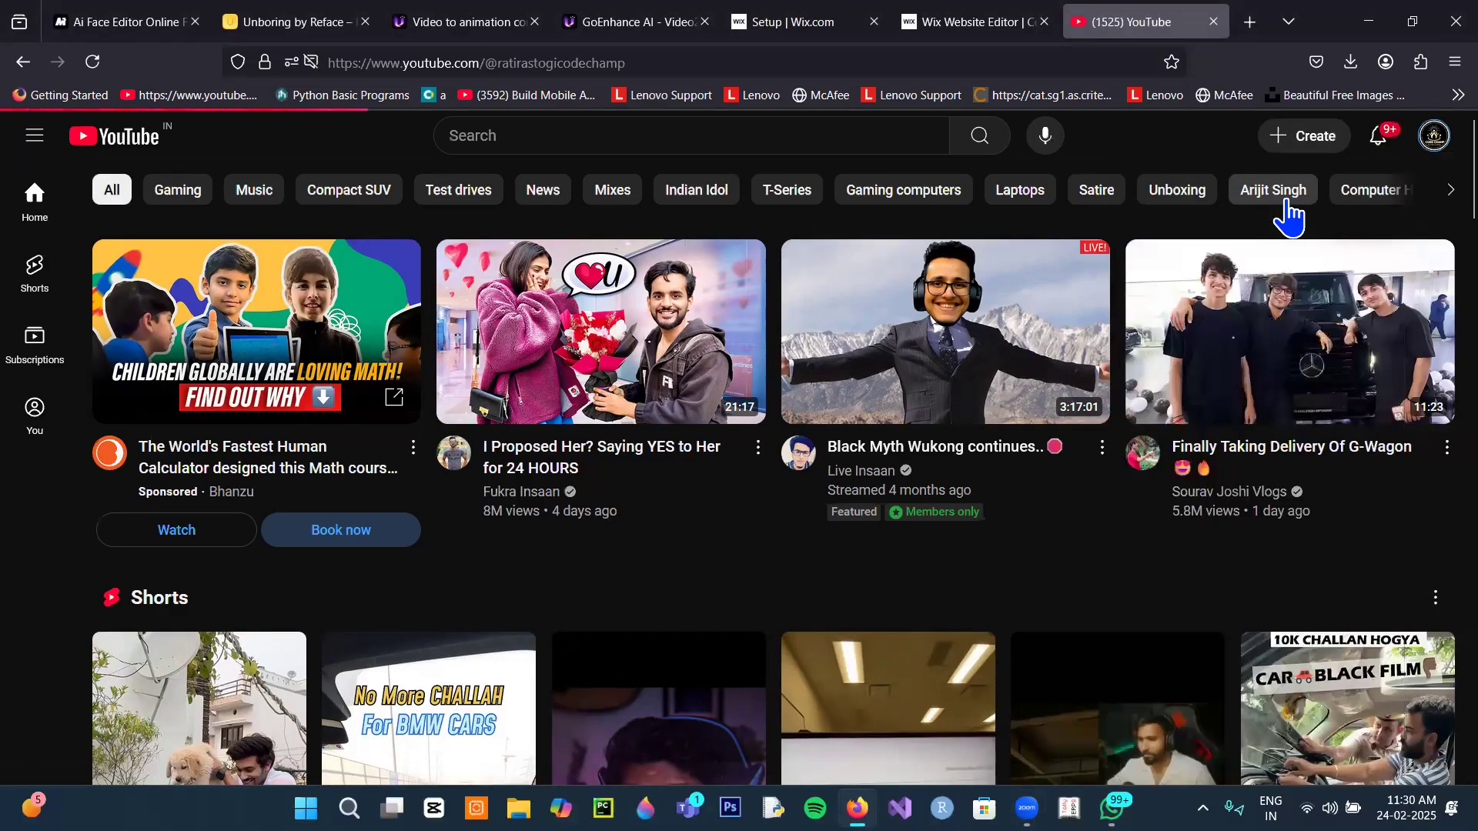
scroll(687, 354, down, 3)
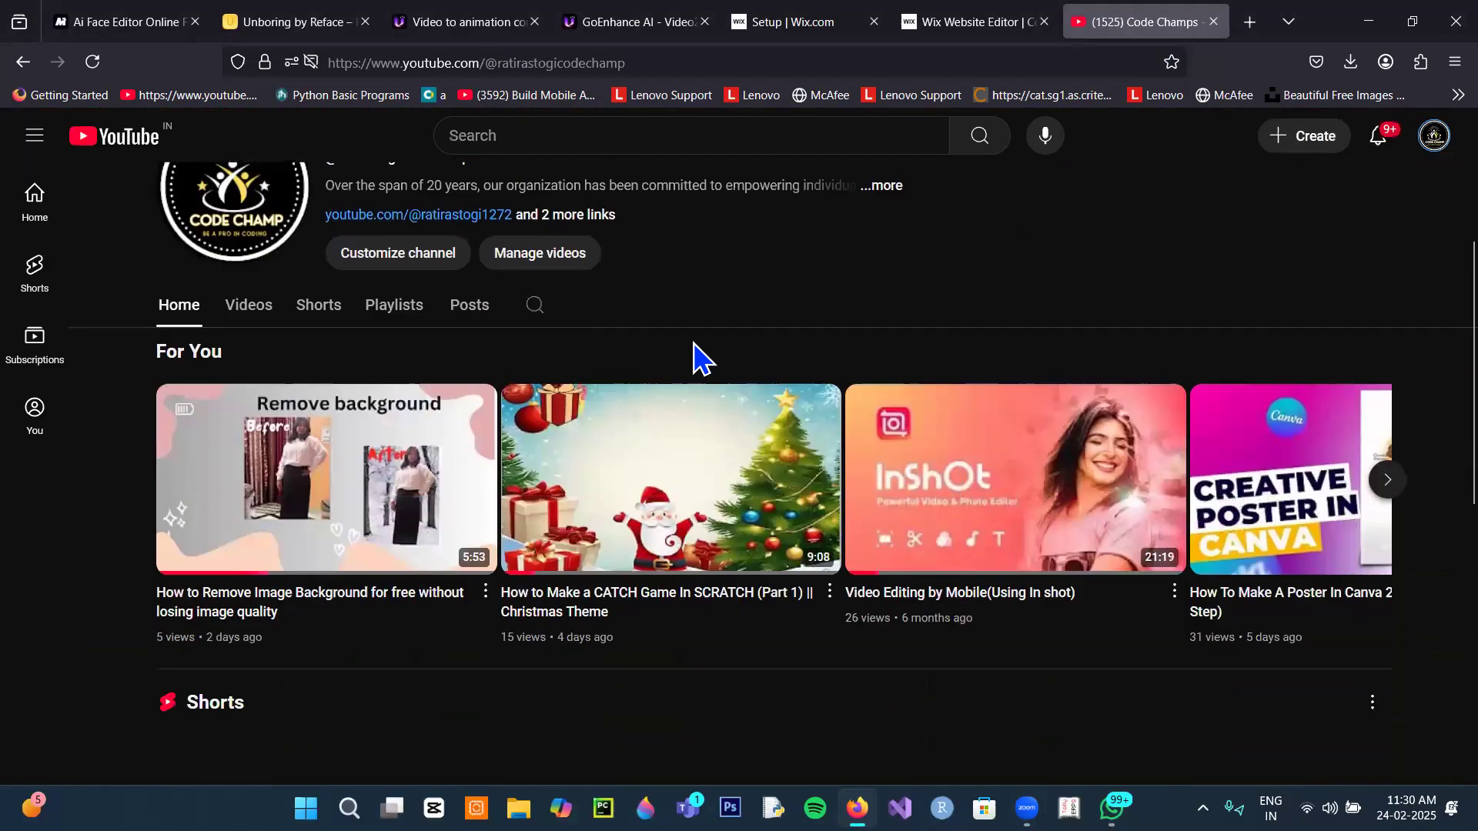
click(486, 577)
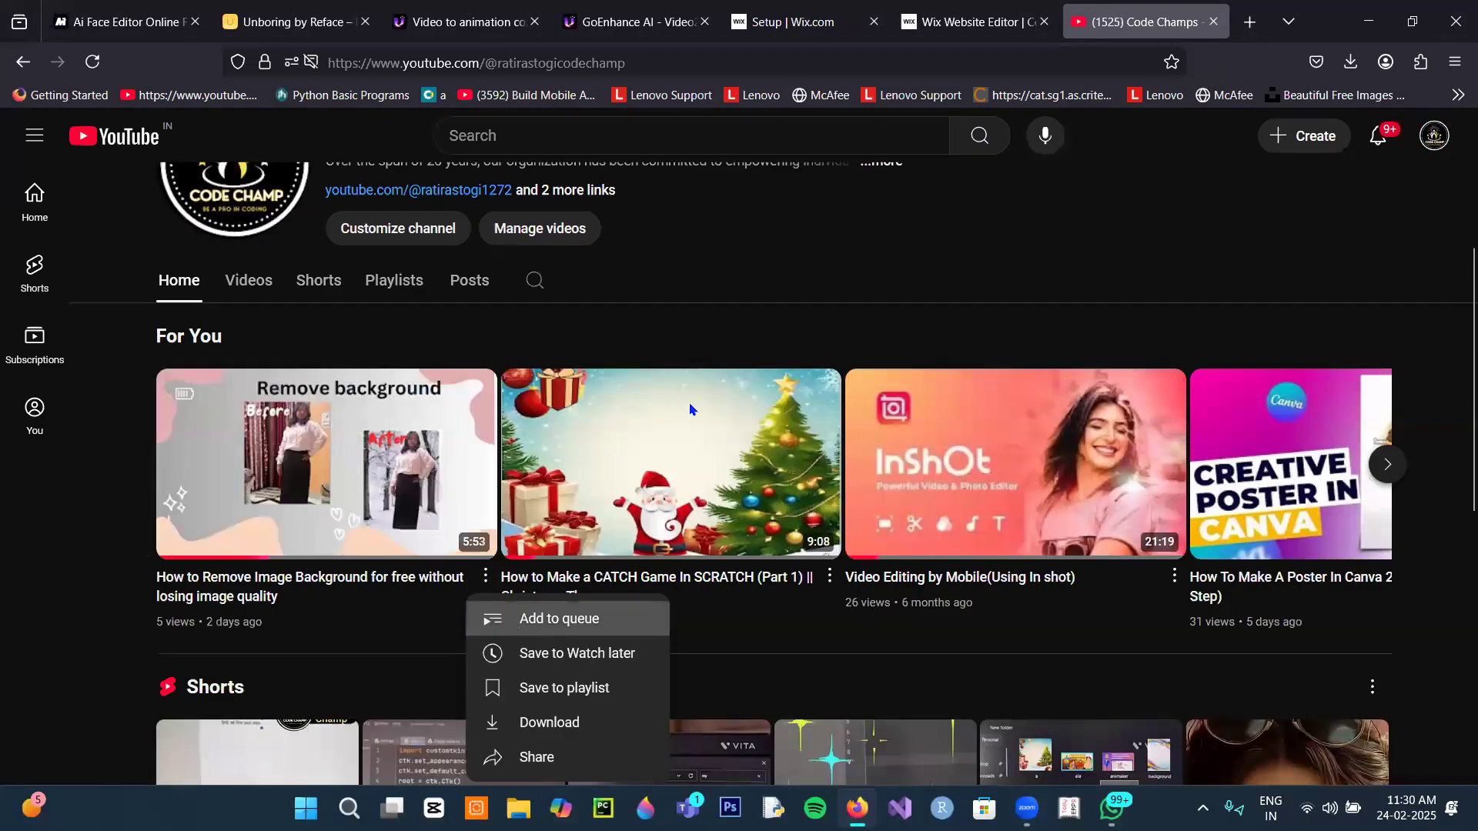
click(538, 766)
click(924, 548)
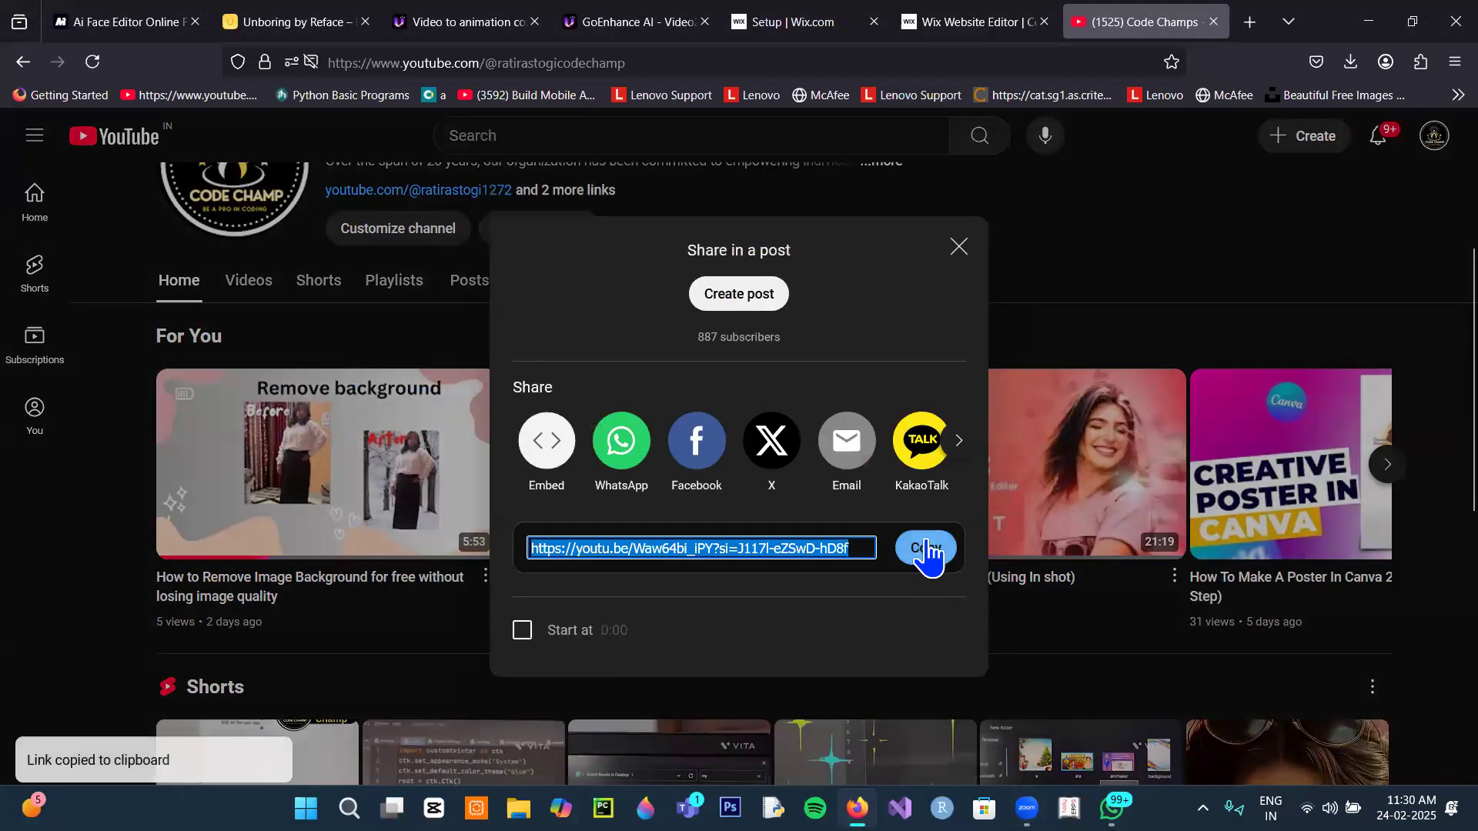
click(959, 247)
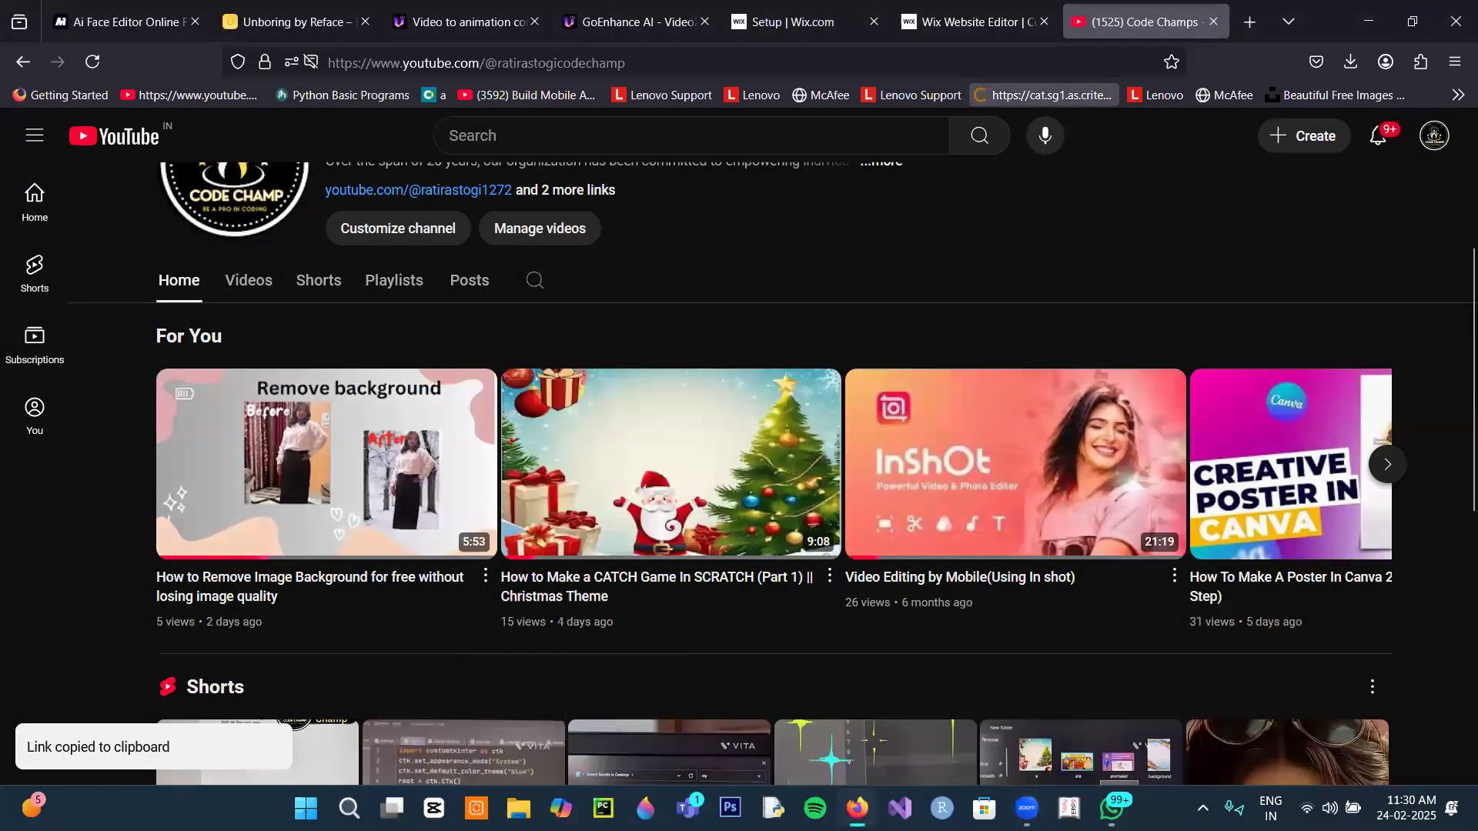
click(935, 29)
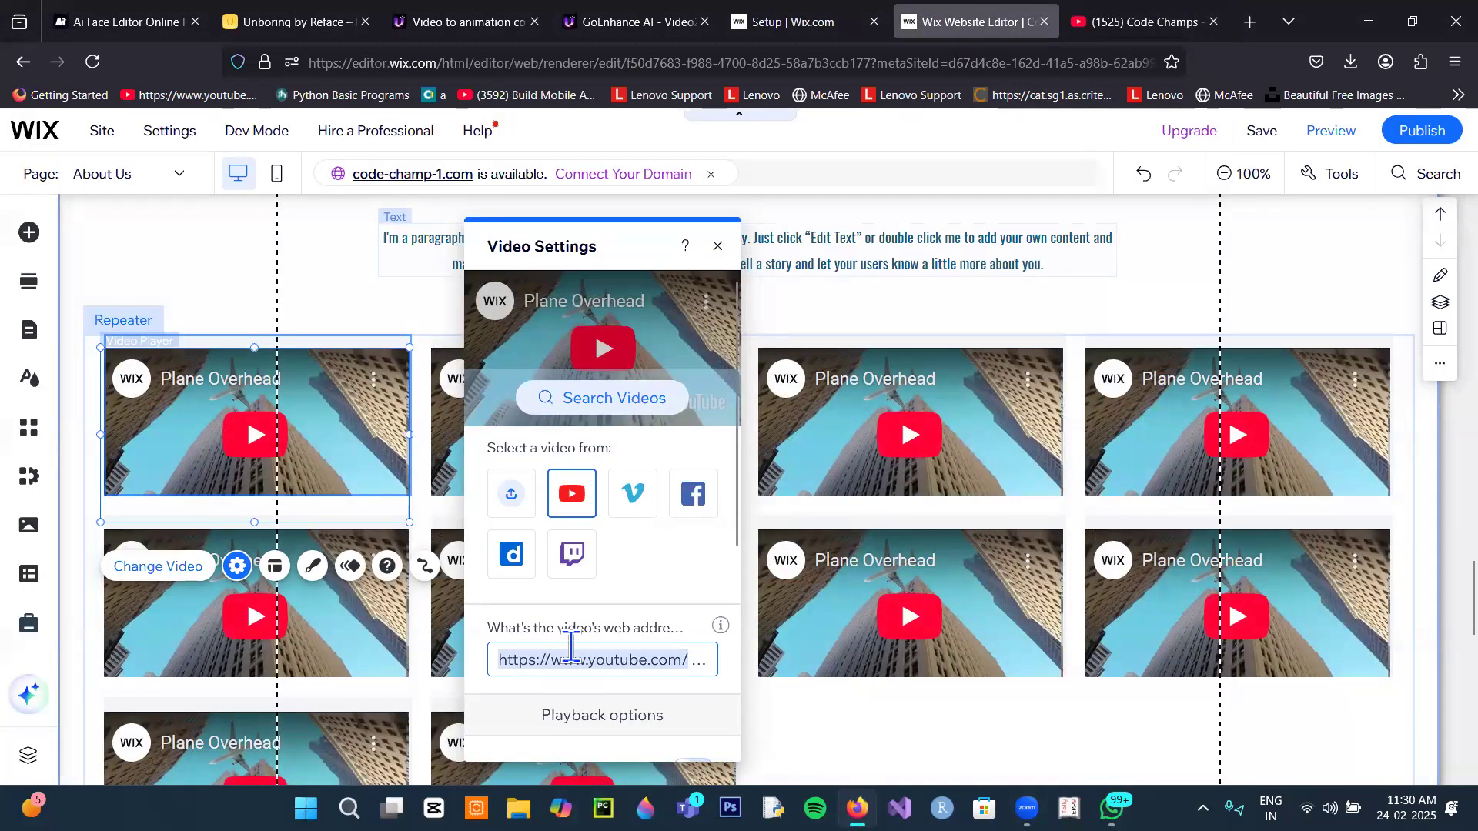
Step: Paste the How to Remove Image Background link as the staff video players' YouTube URL
key(ctrl+v)
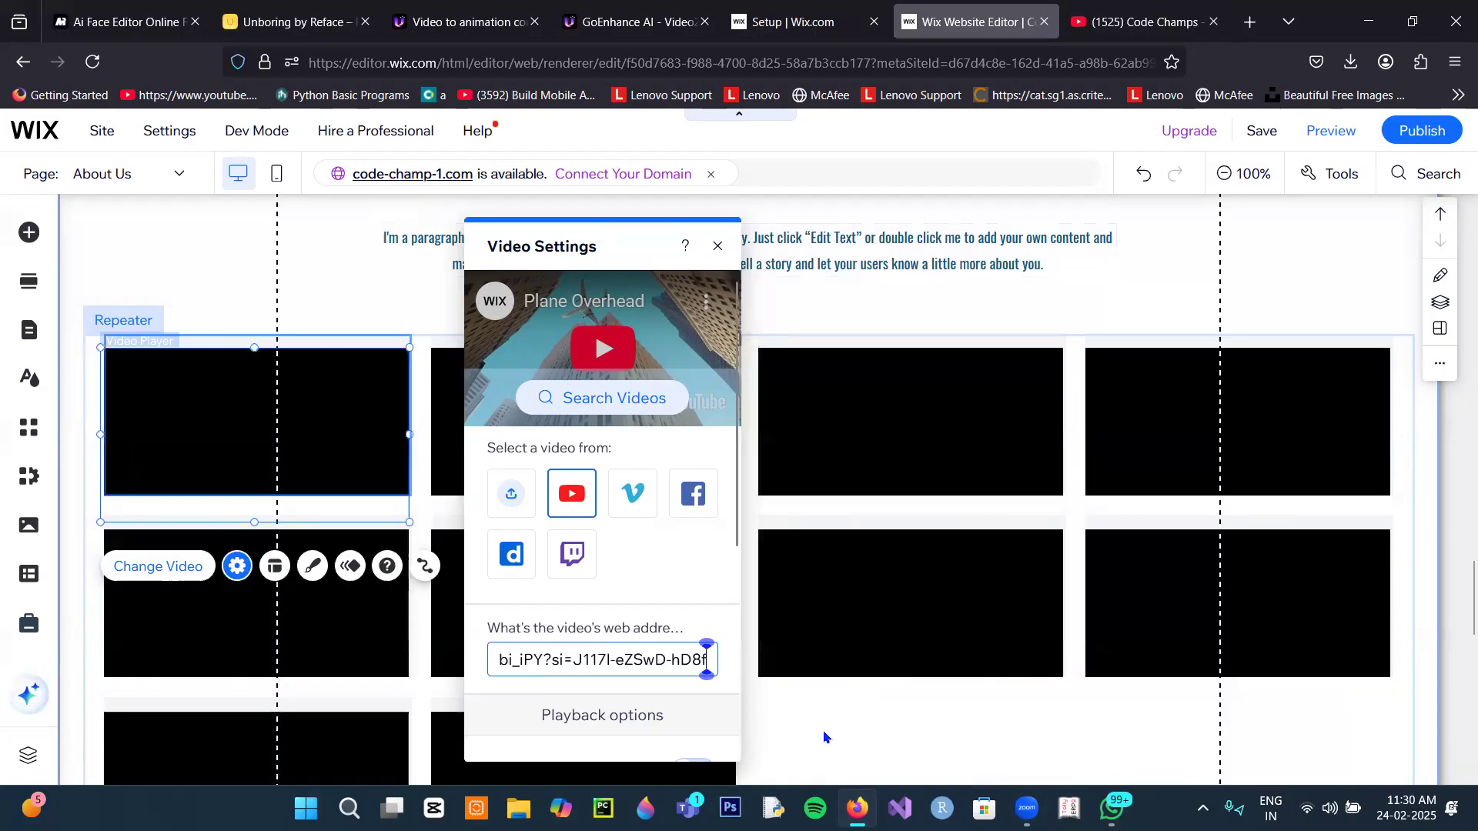
click(825, 735)
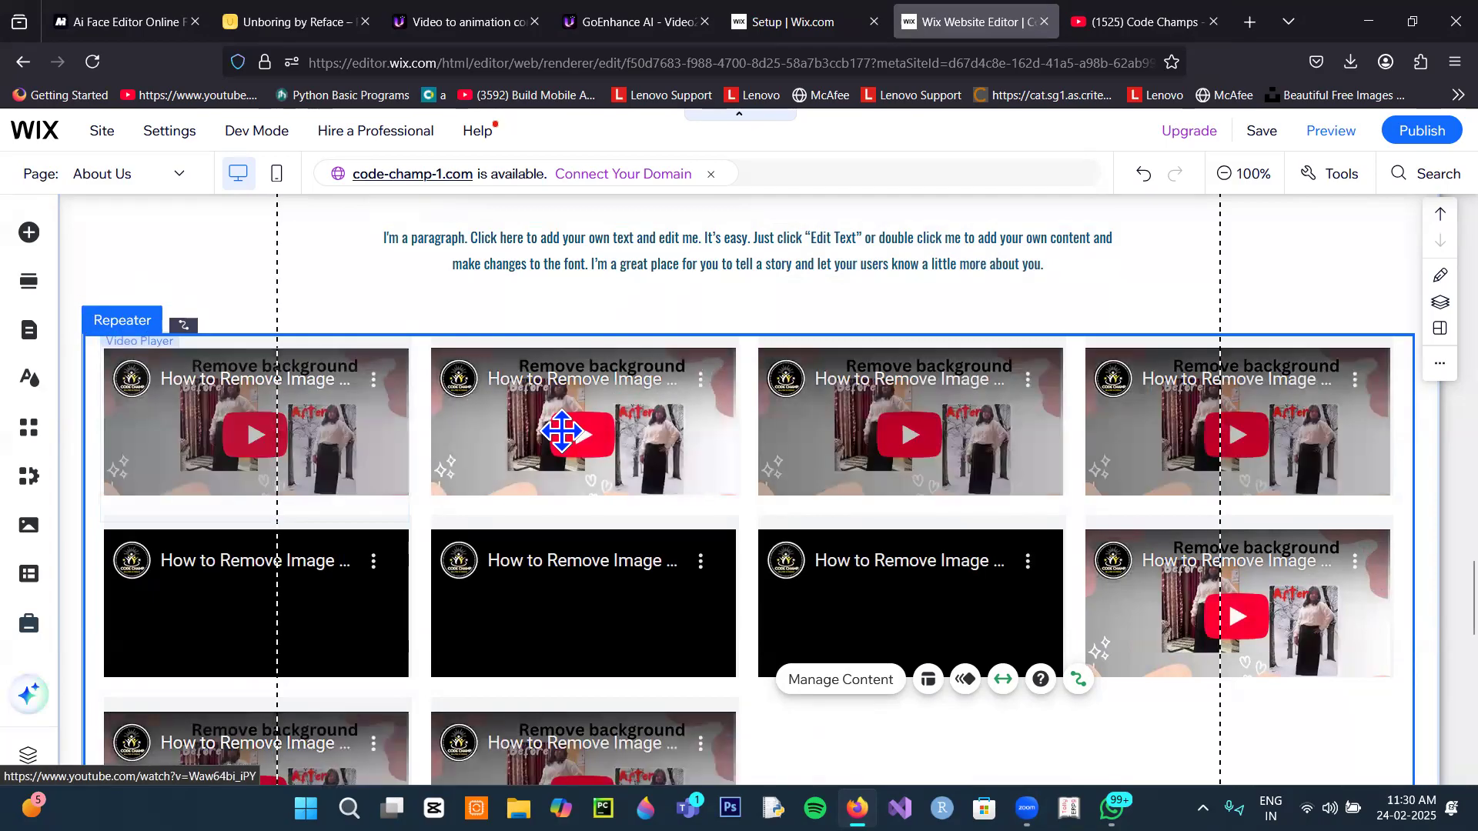
click(514, 421)
scroll(530, 472, down, 3)
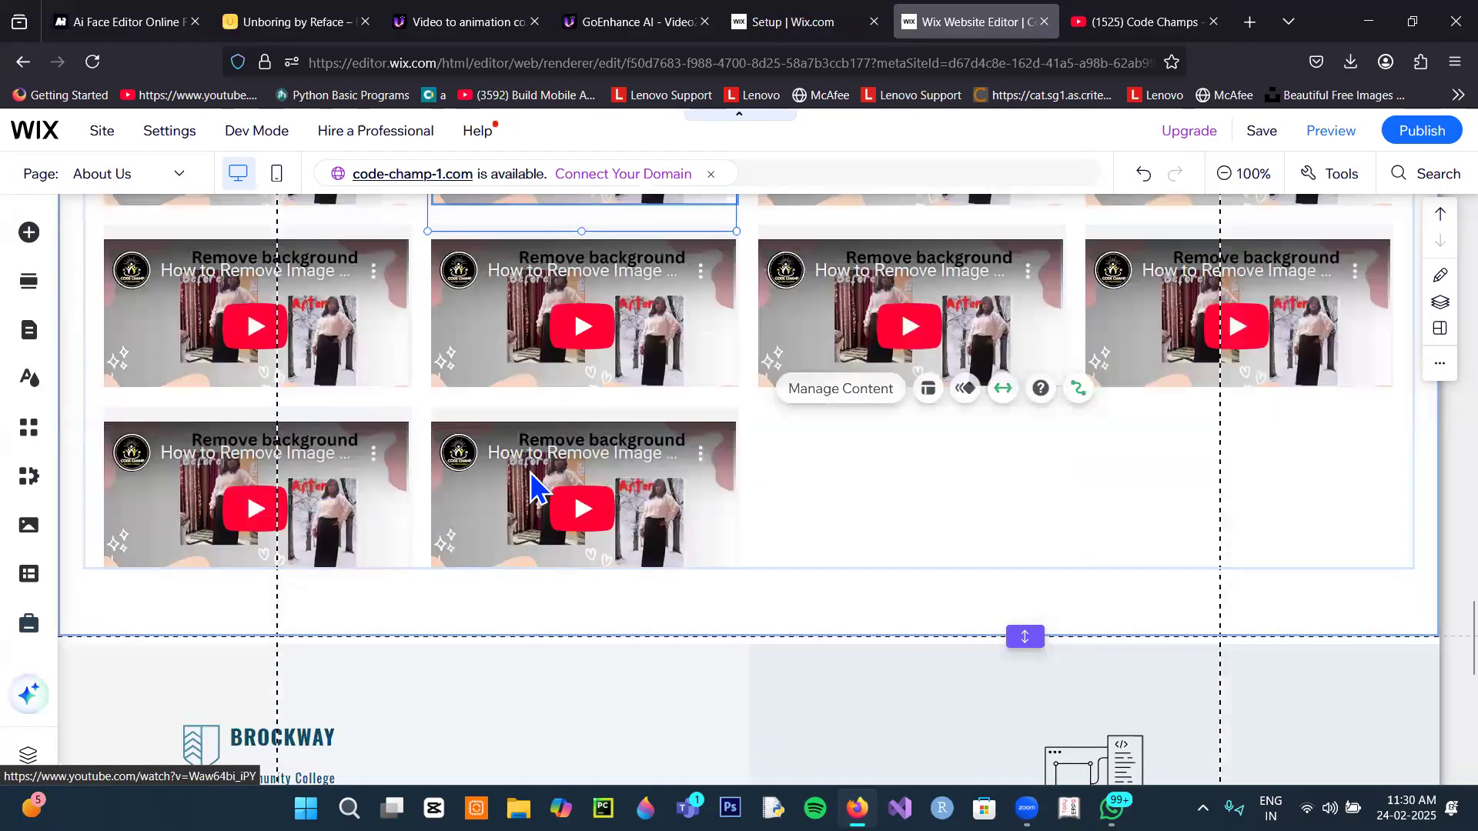
scroll(531, 485, up, 3)
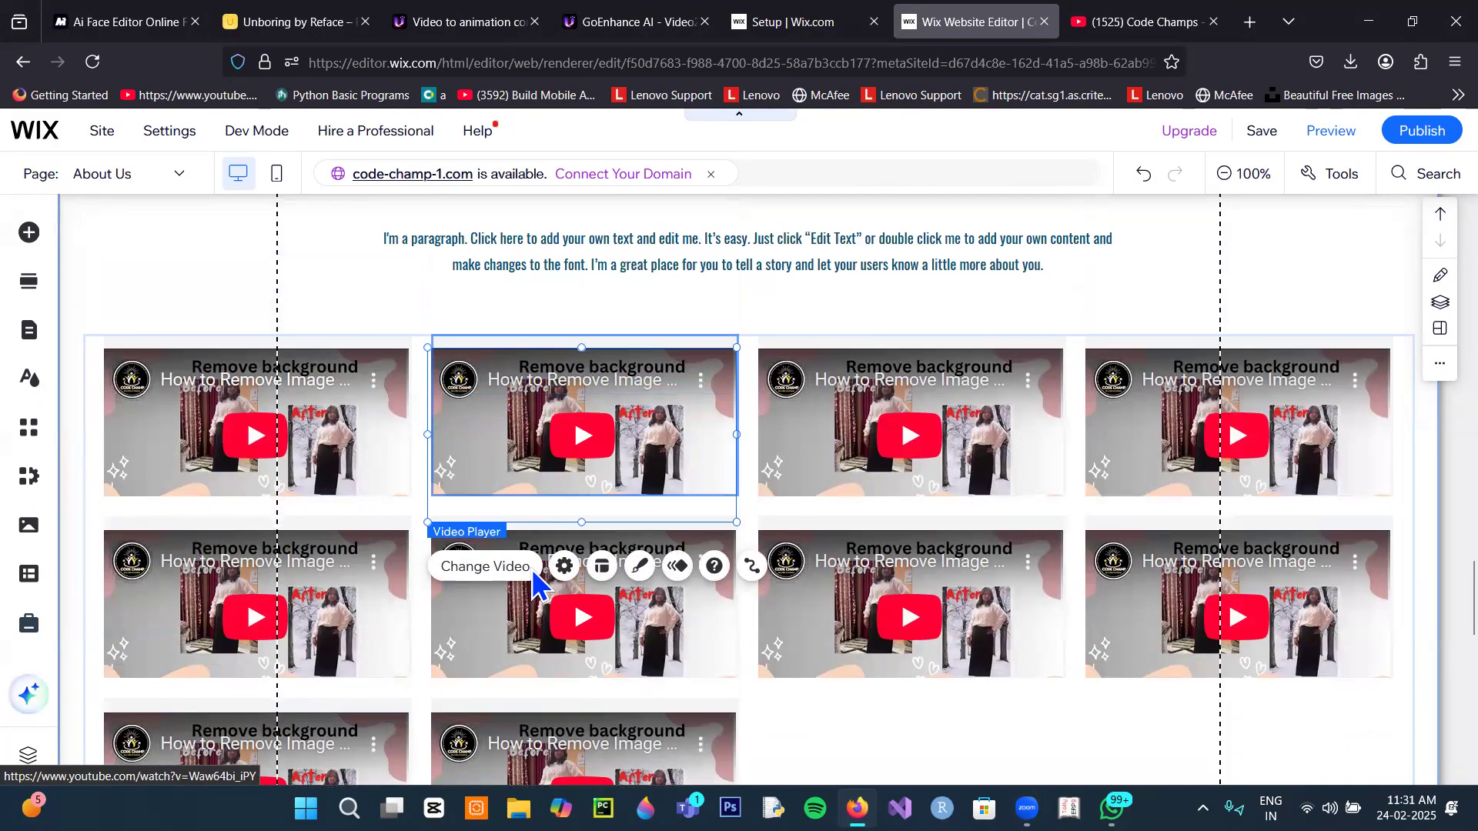
Step: Select the staff repeater and open its content settings
click(874, 732)
click(374, 335)
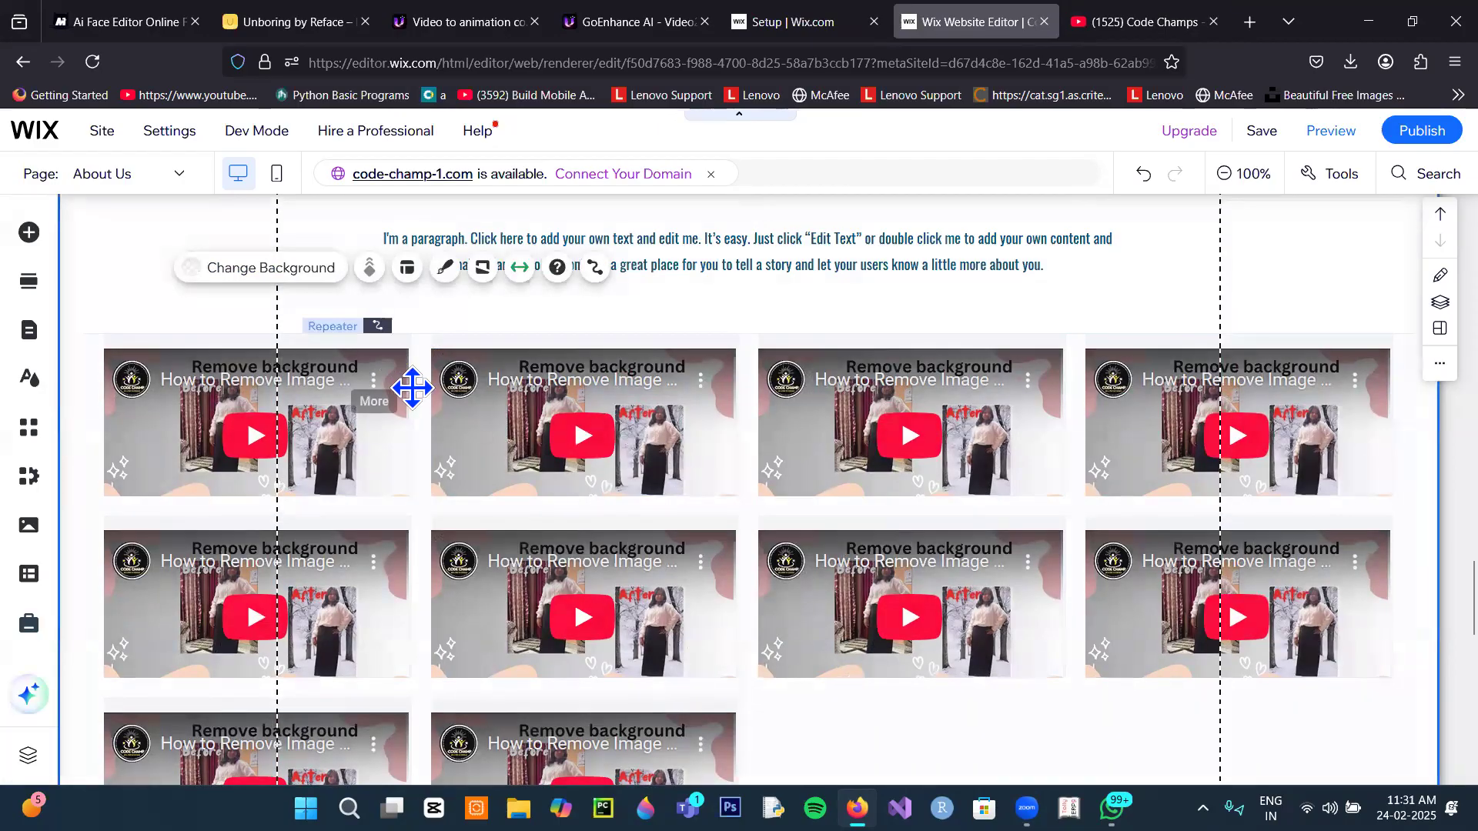
click(412, 381)
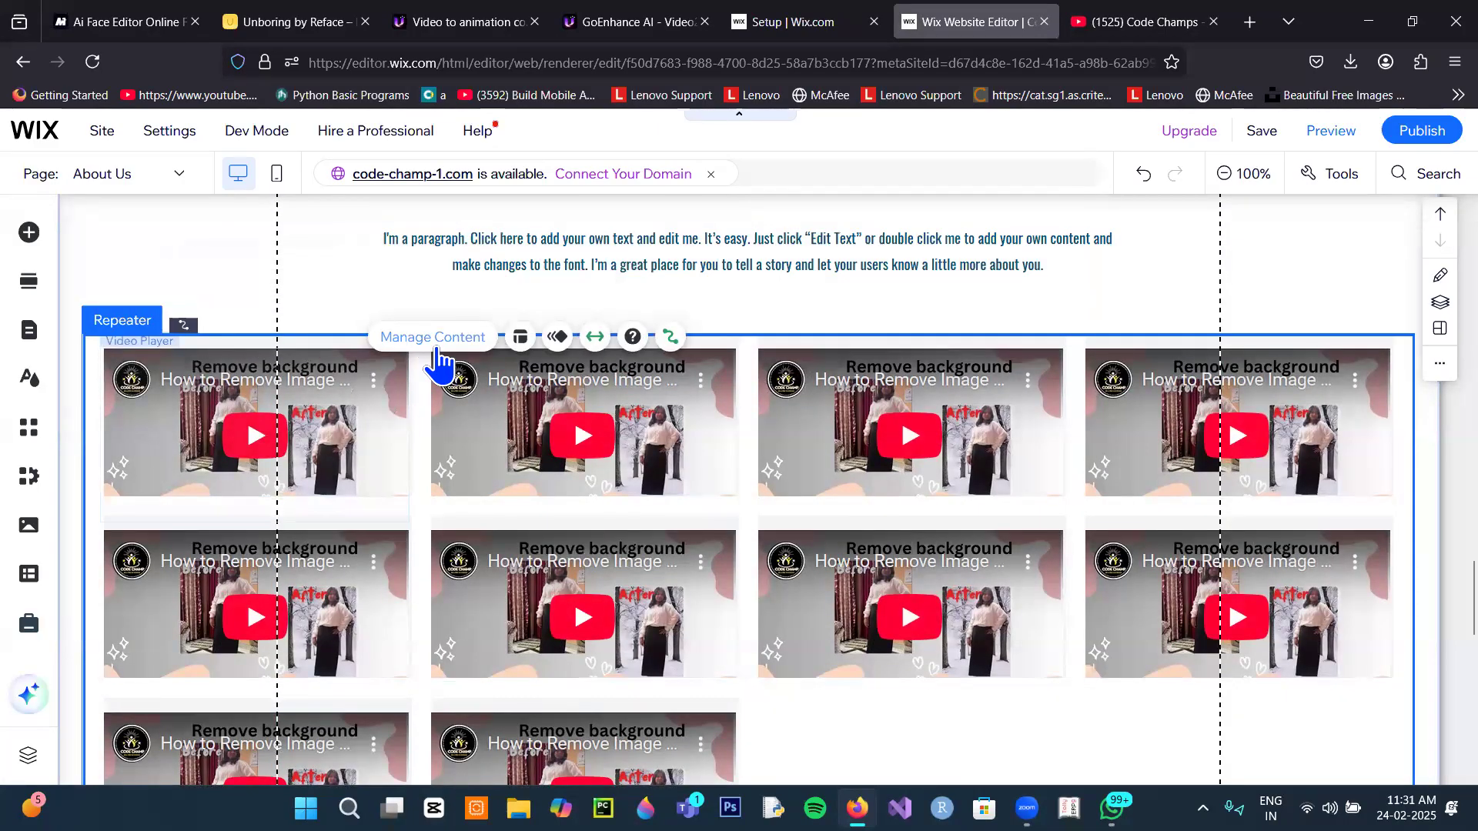
click(435, 344)
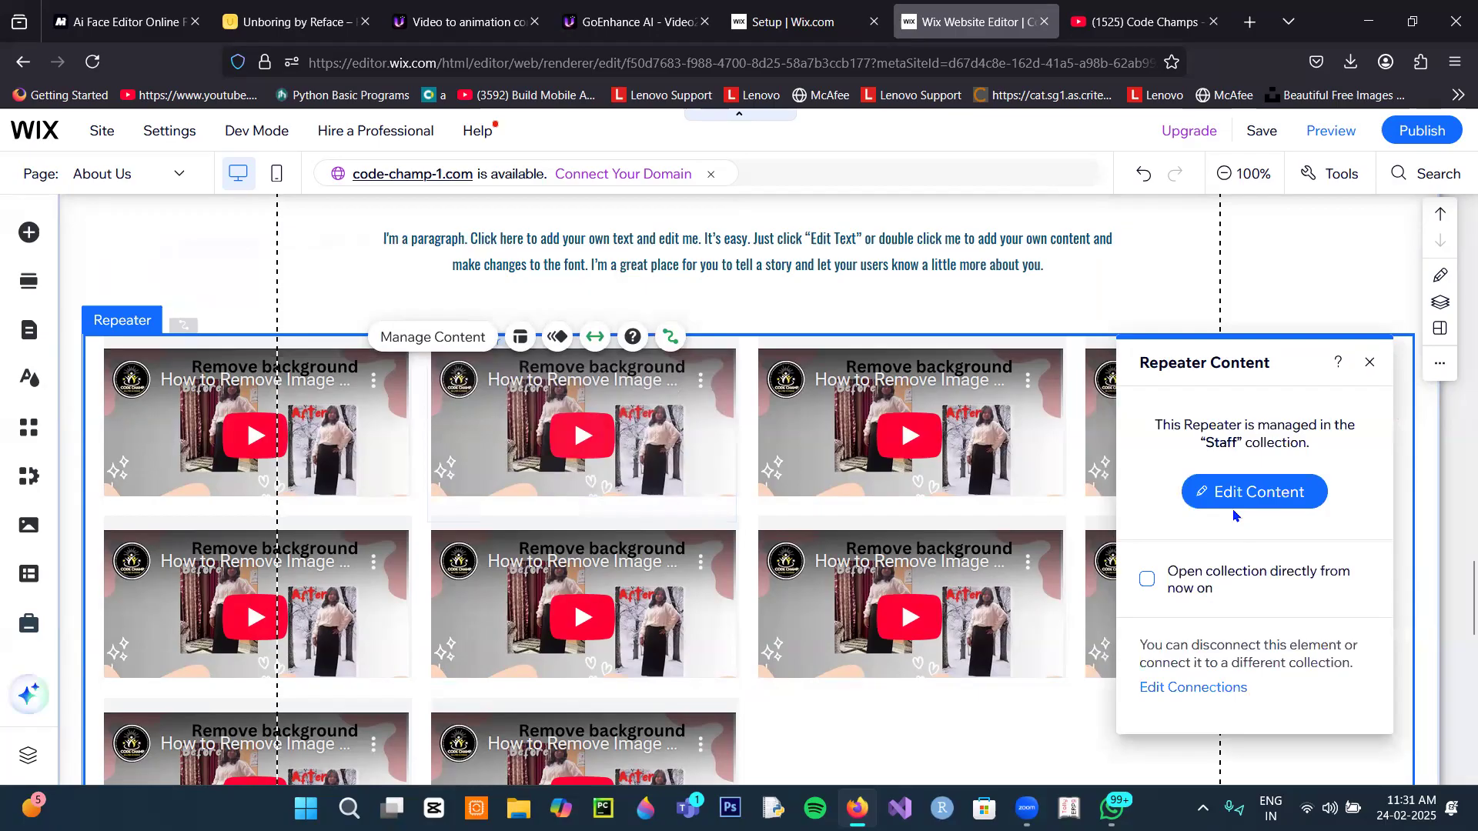
click(1233, 494)
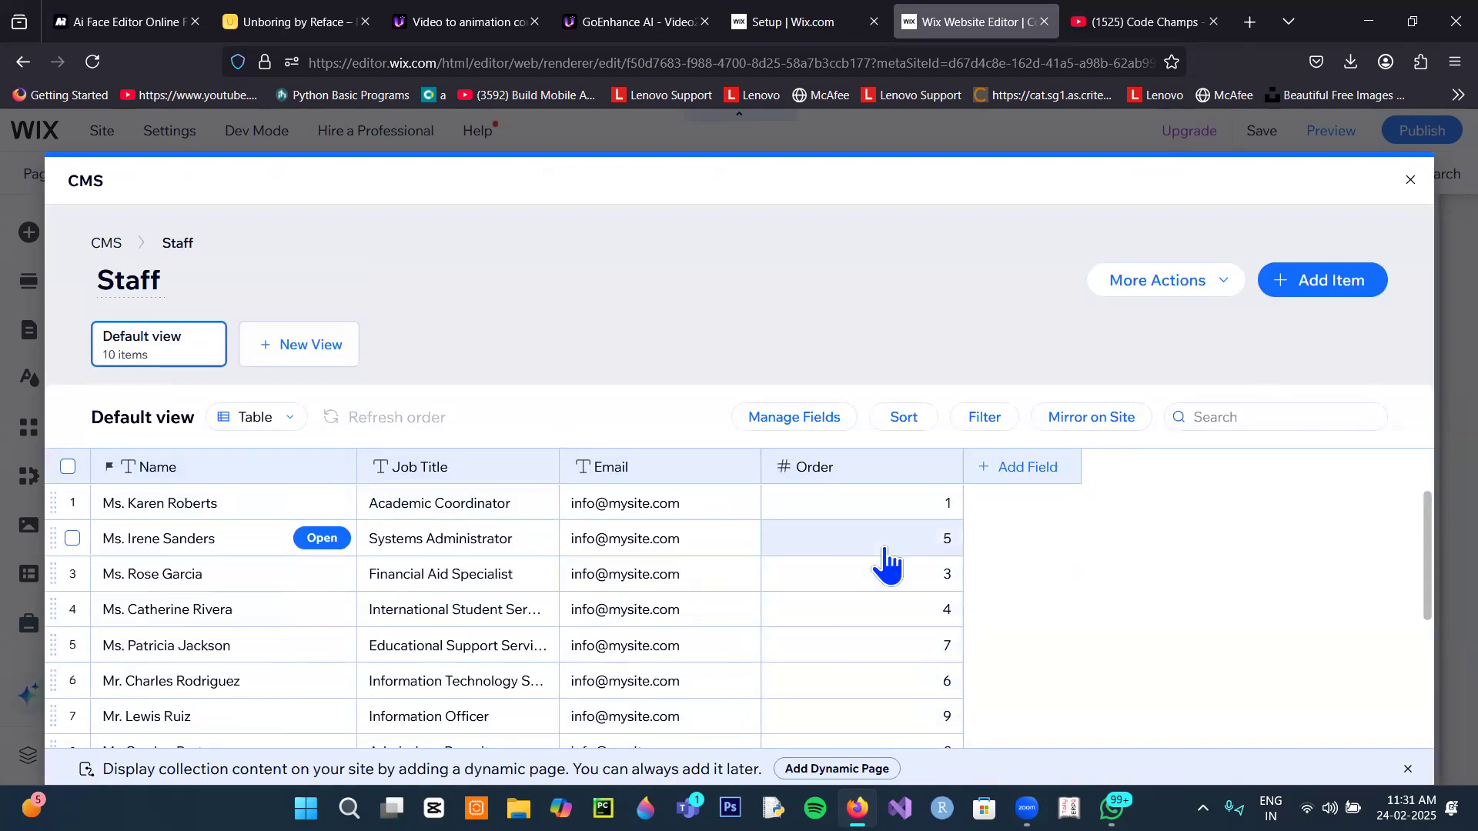
scroll(884, 554, down, 3)
scroll(885, 549, up, 1)
scroll(885, 550, up, 2)
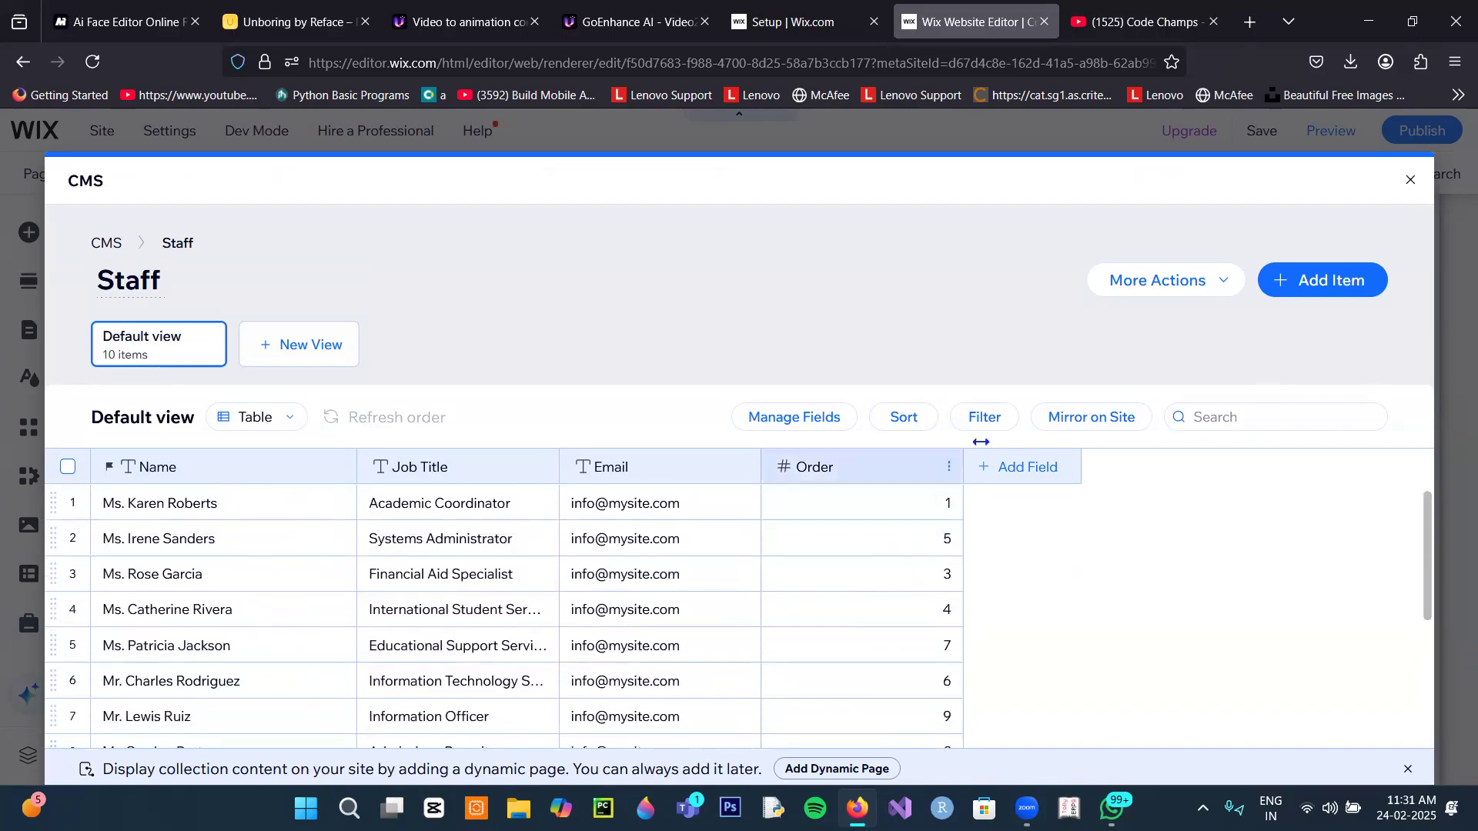
click(1411, 181)
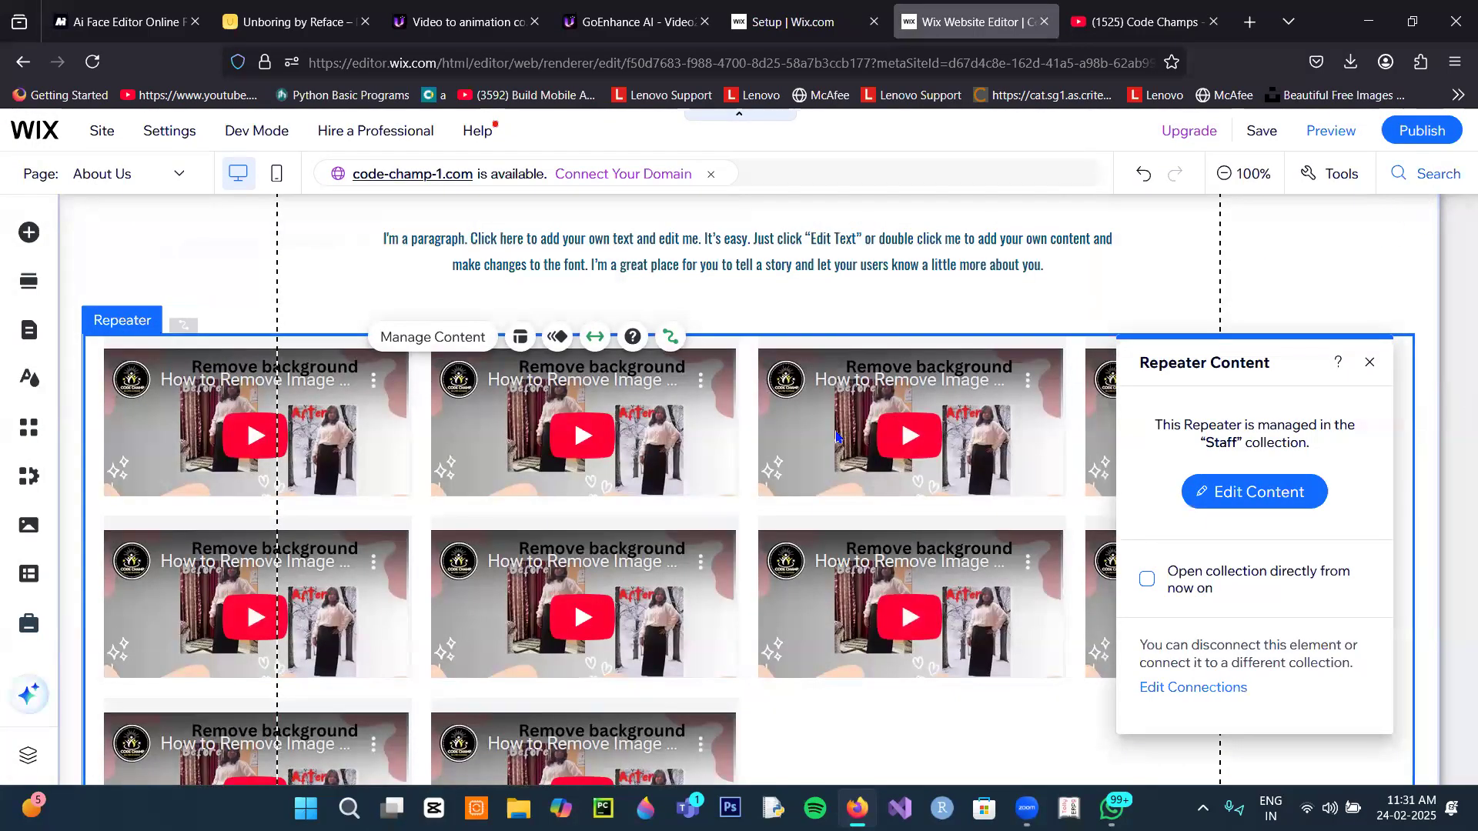
click(813, 442)
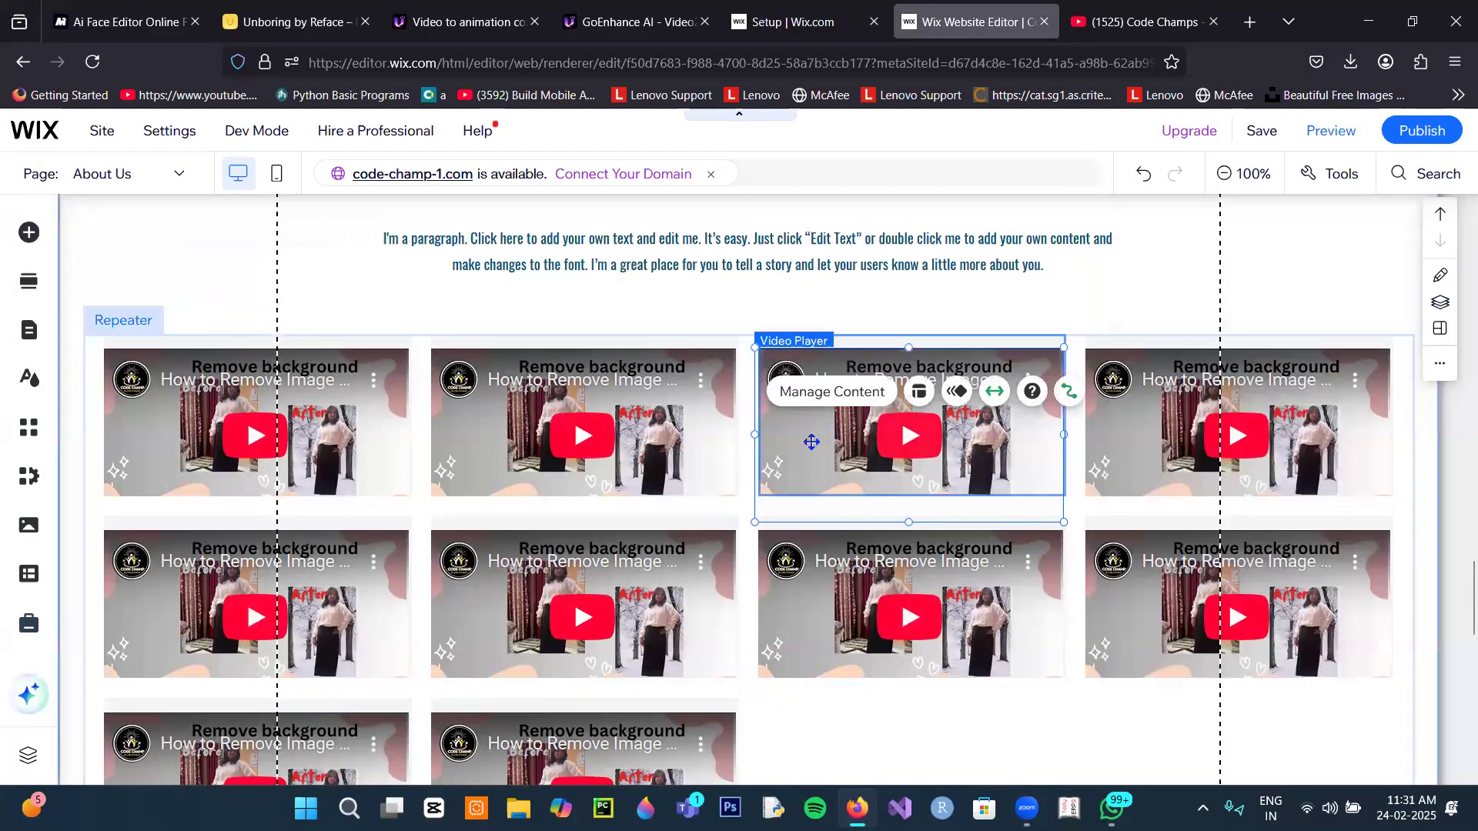
click(768, 437)
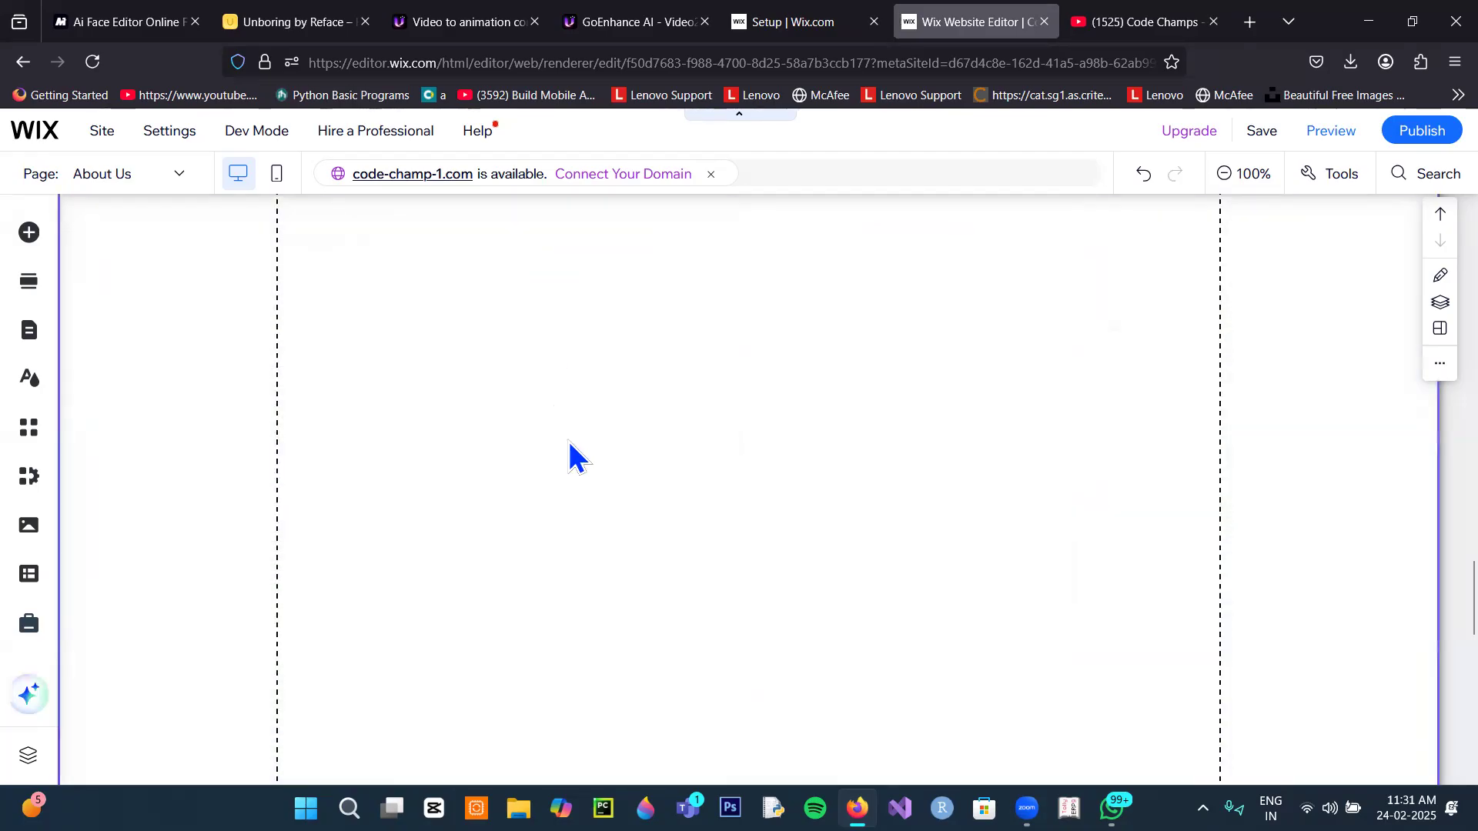
Step: Add the Classic green-to-pink gradient strip below the deans' faculty cards
scroll(574, 454, down, 8)
scroll(573, 441, down, 6)
scroll(573, 441, up, 10)
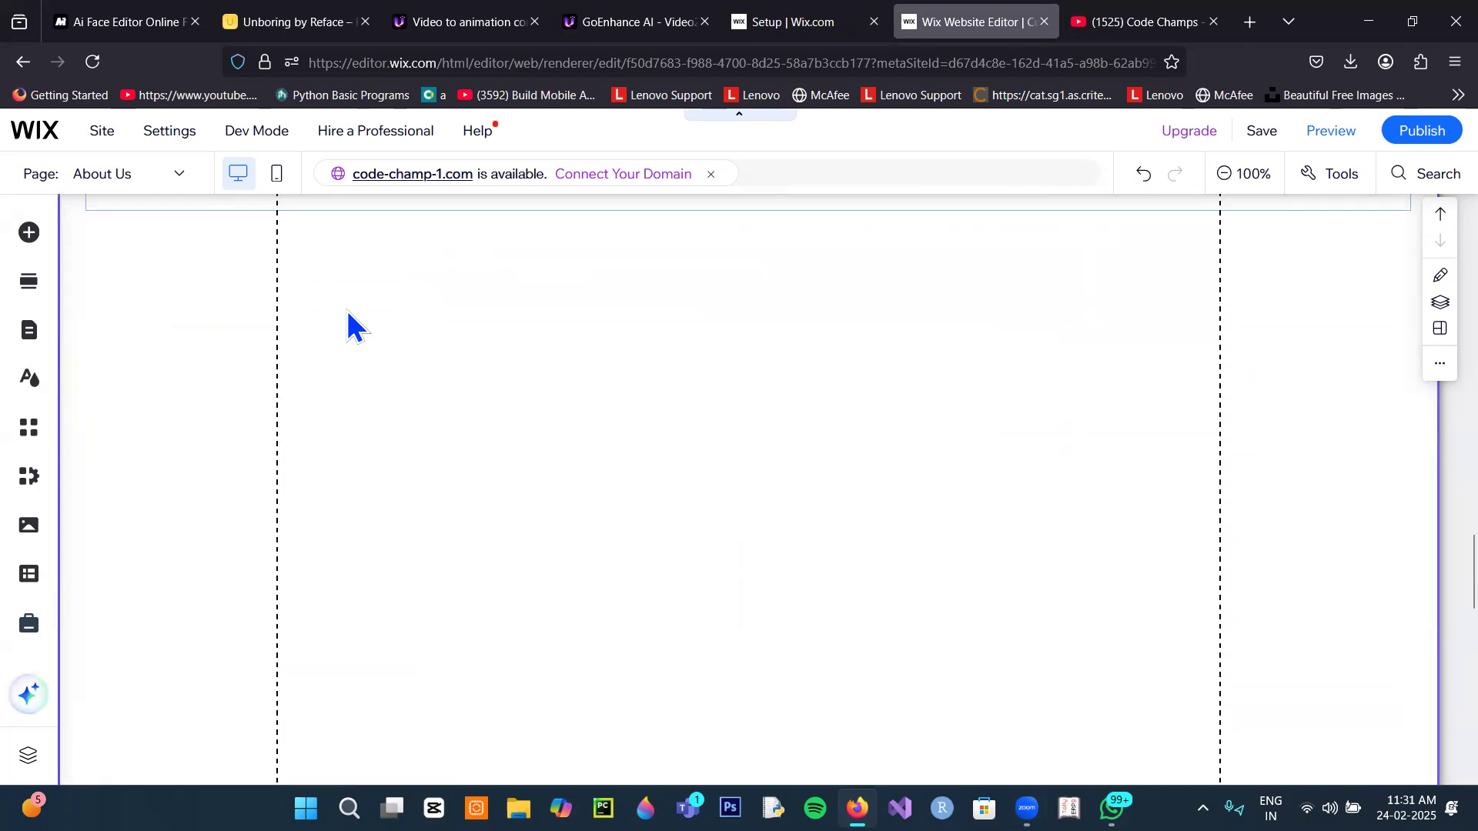
click(31, 234)
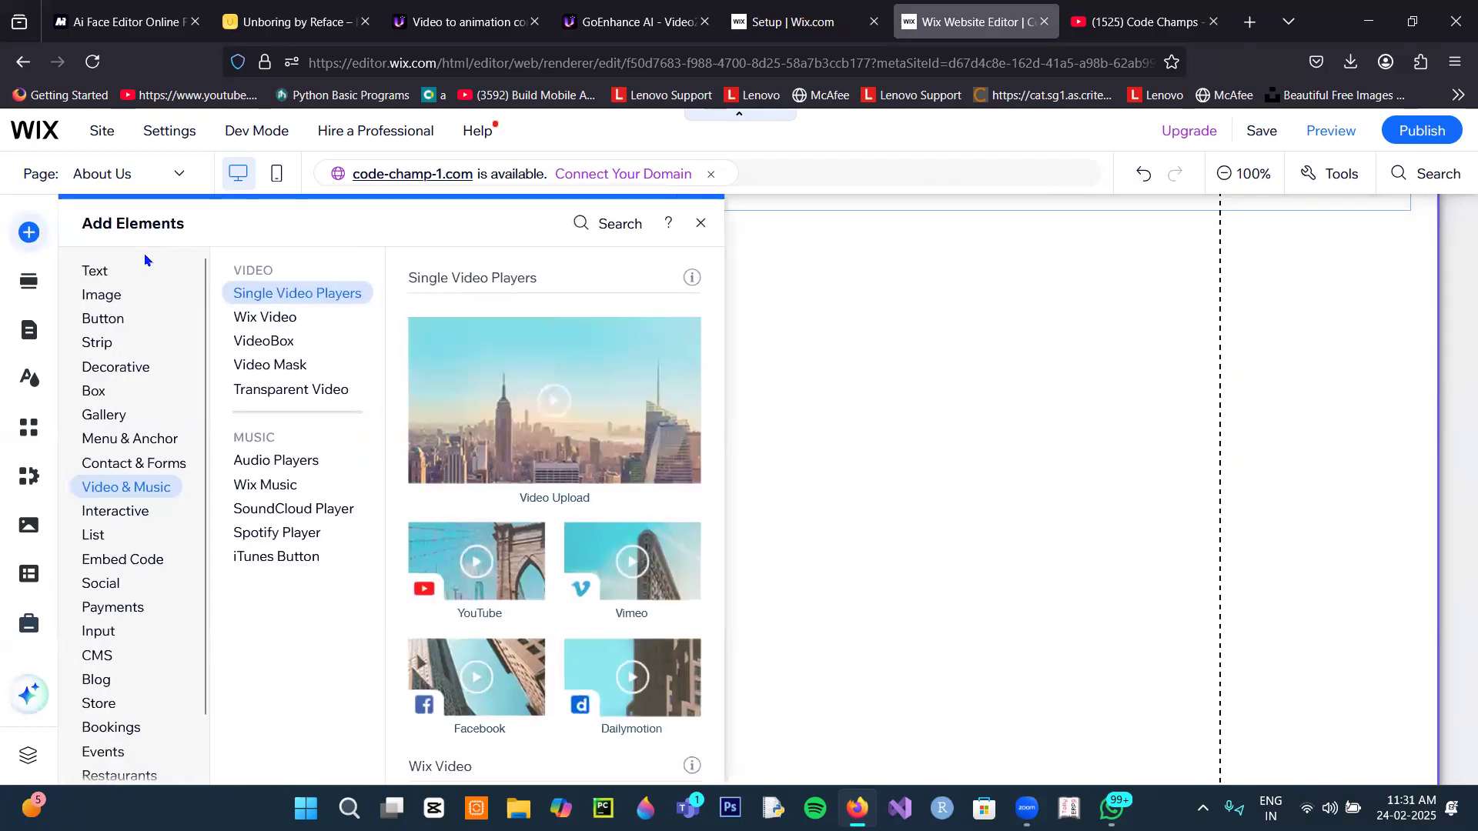
click(108, 297)
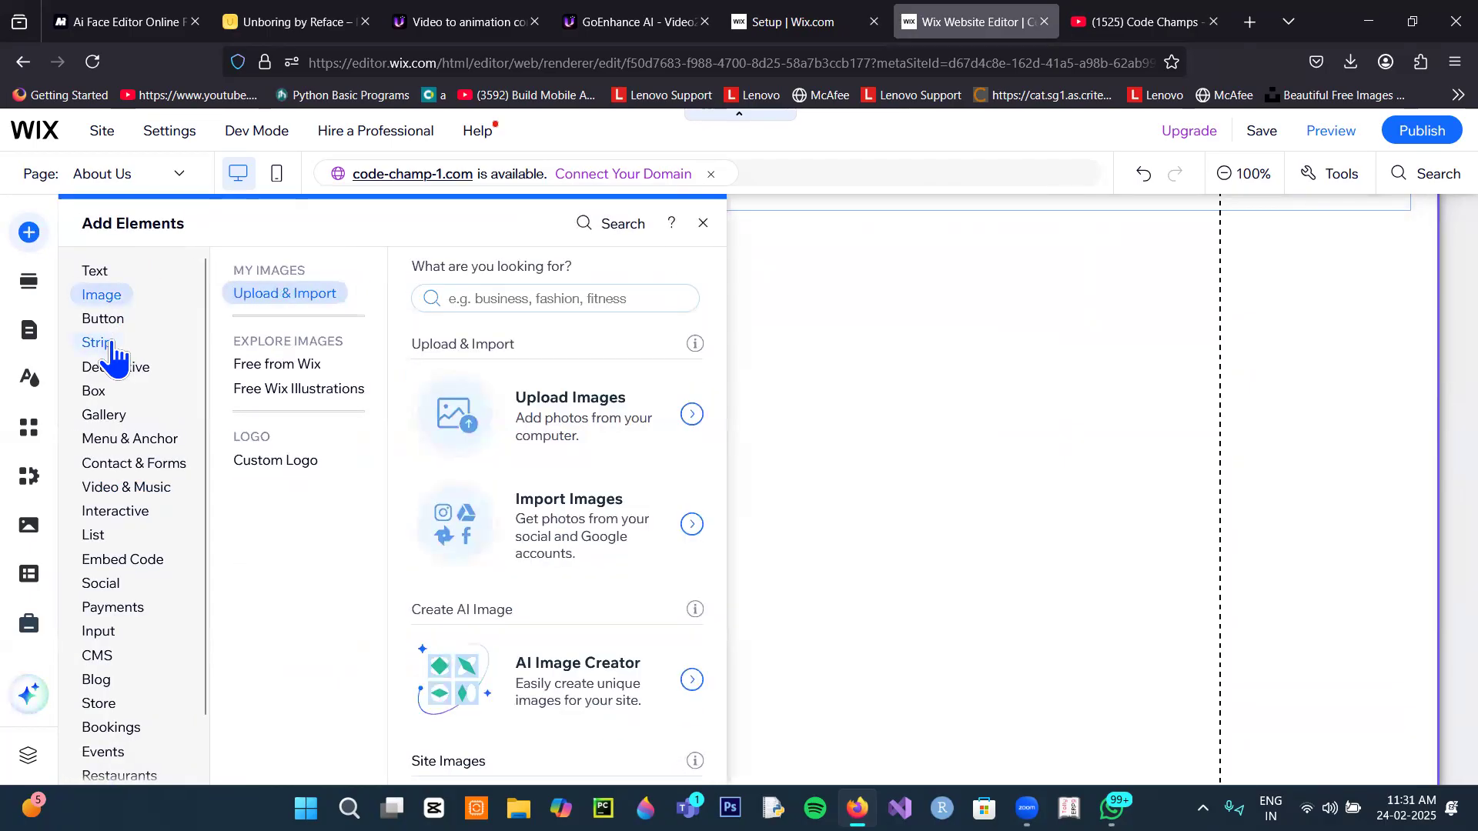
click(99, 342)
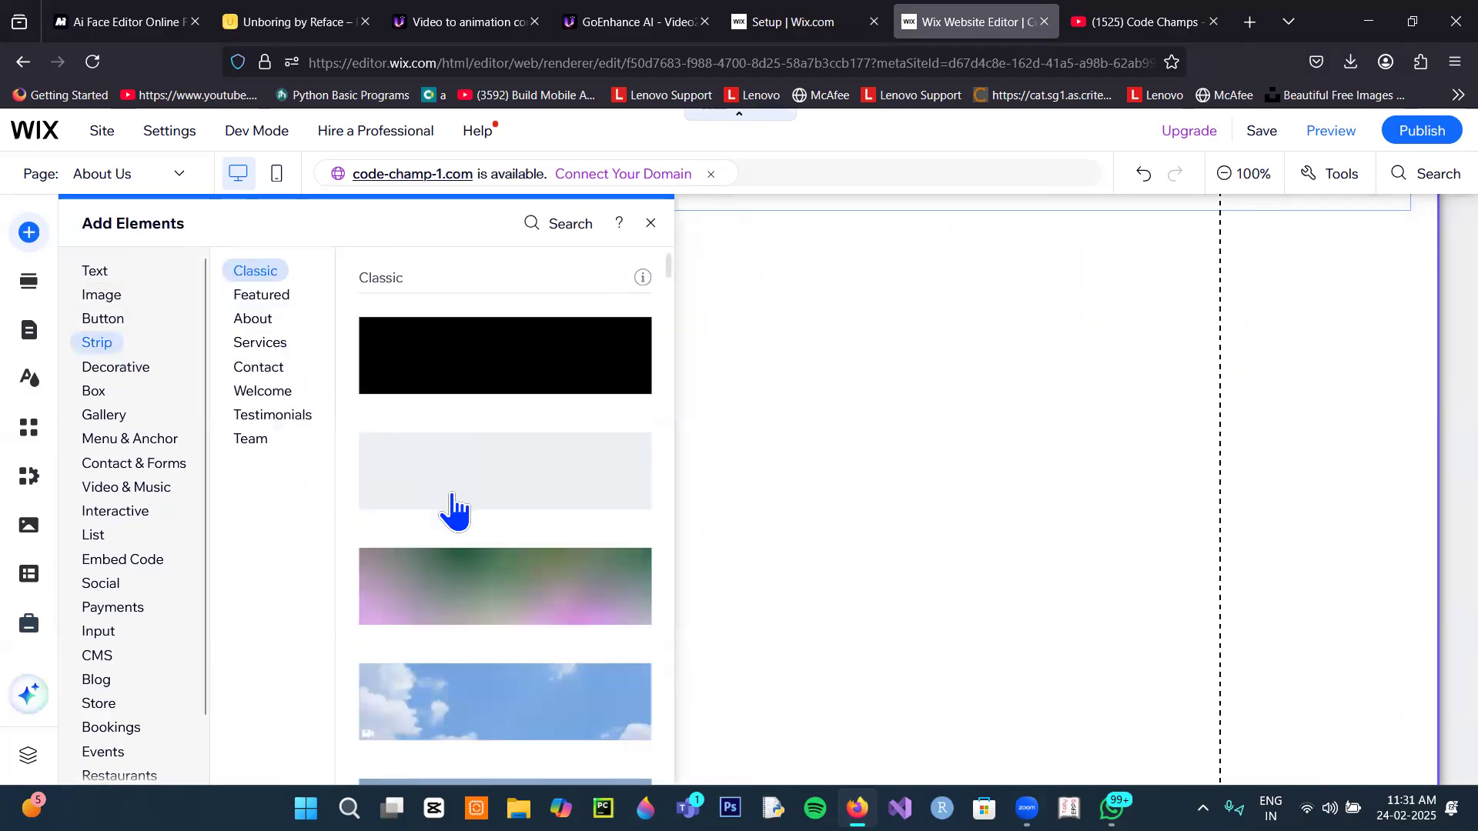
click(464, 596)
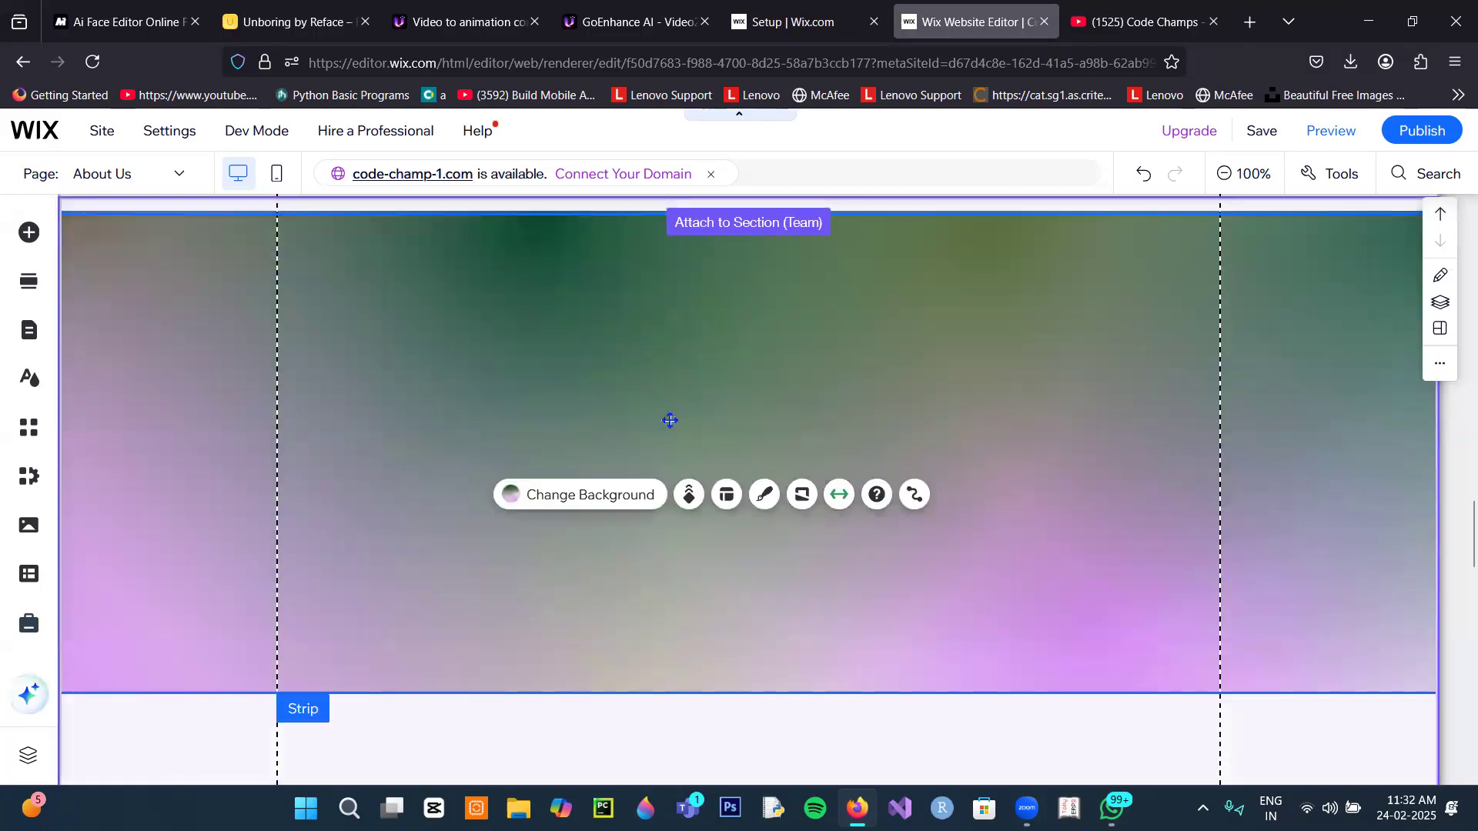
scroll(525, 700, down, 1)
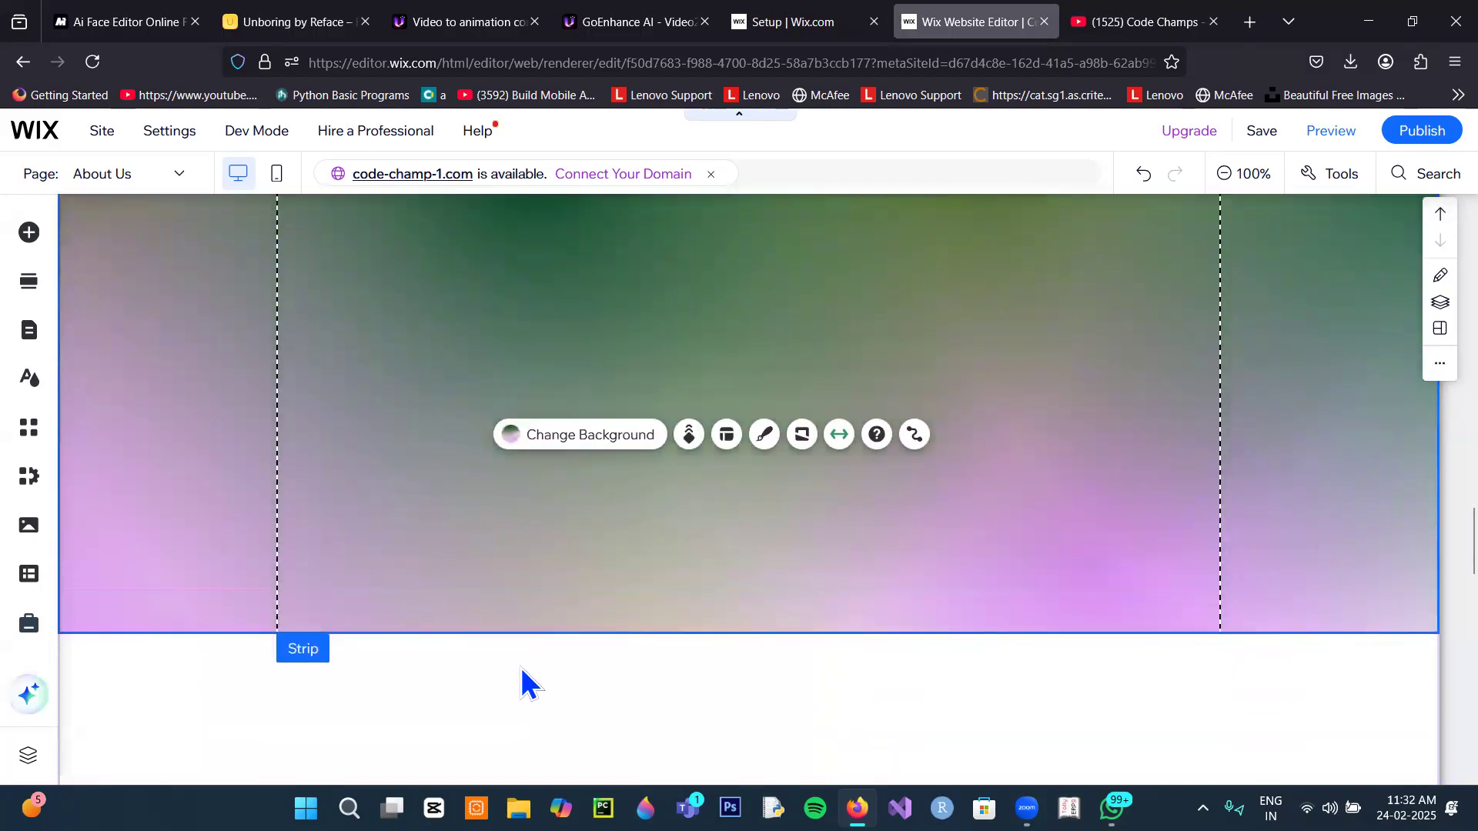
scroll(748, 350, up, 2)
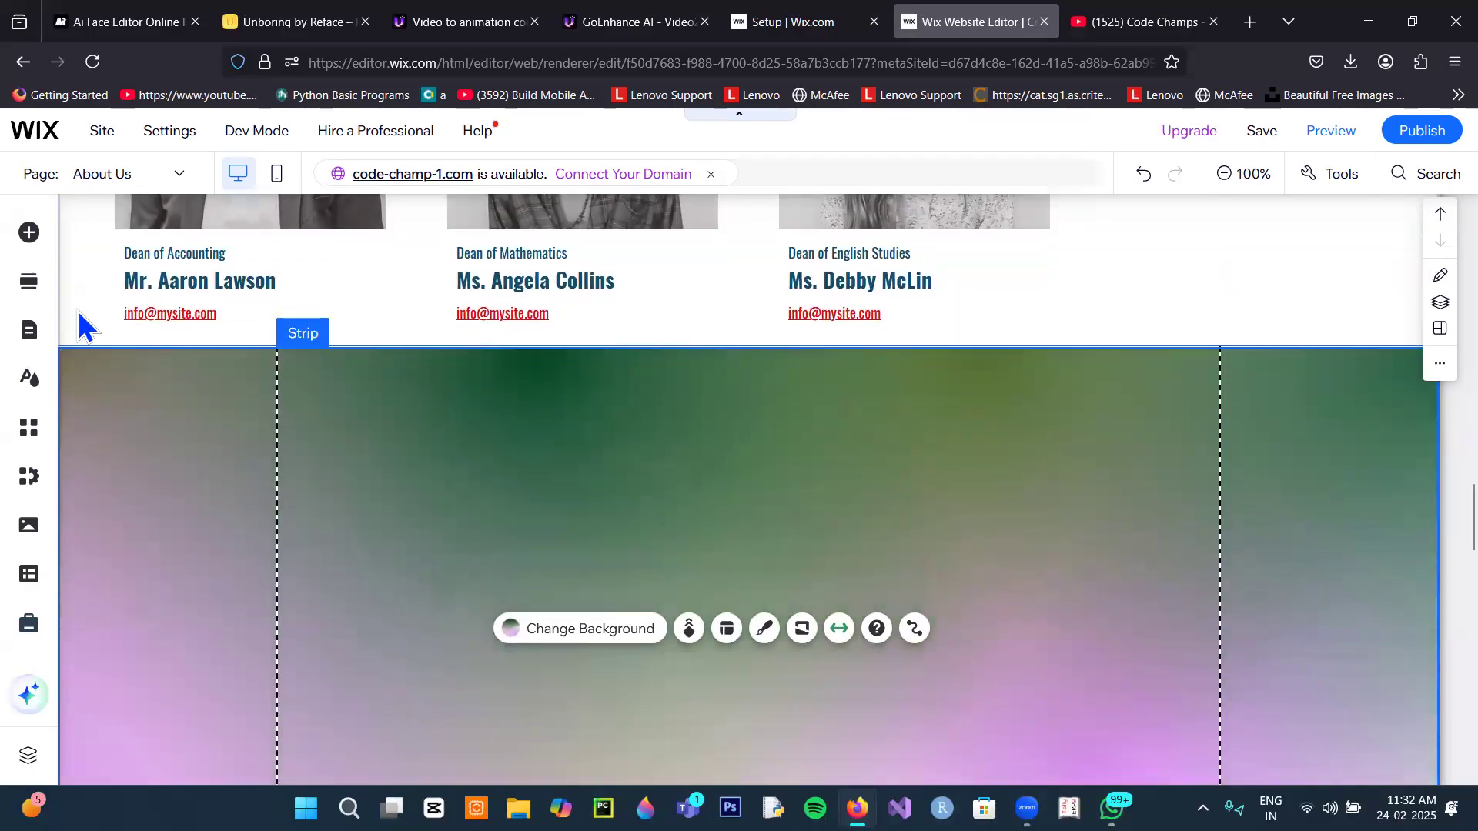
Step: Browse the Add Elements text, video and music, and social categories, including share, Facebook and Twitter
click(30, 233)
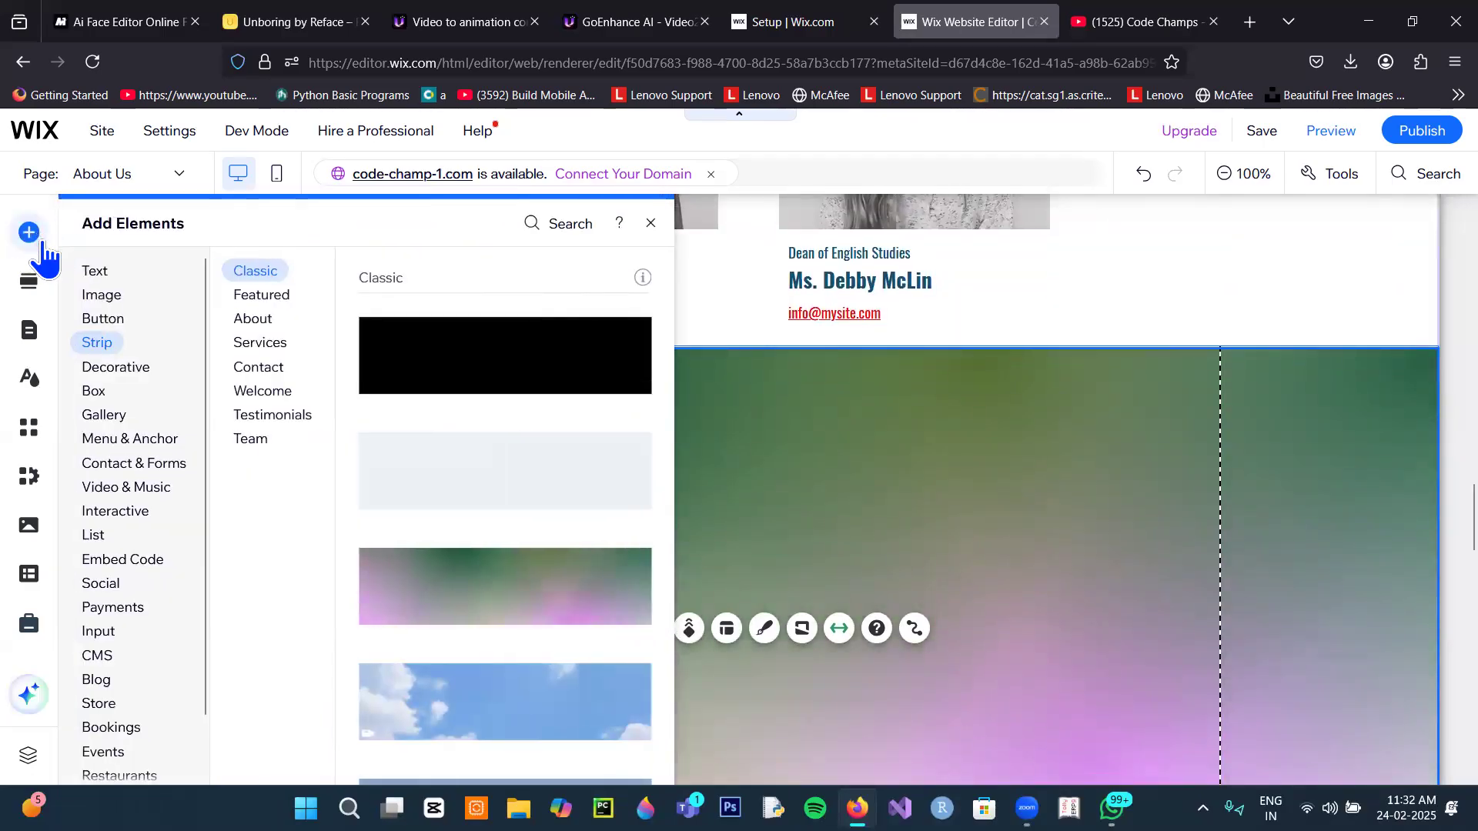
click(86, 271)
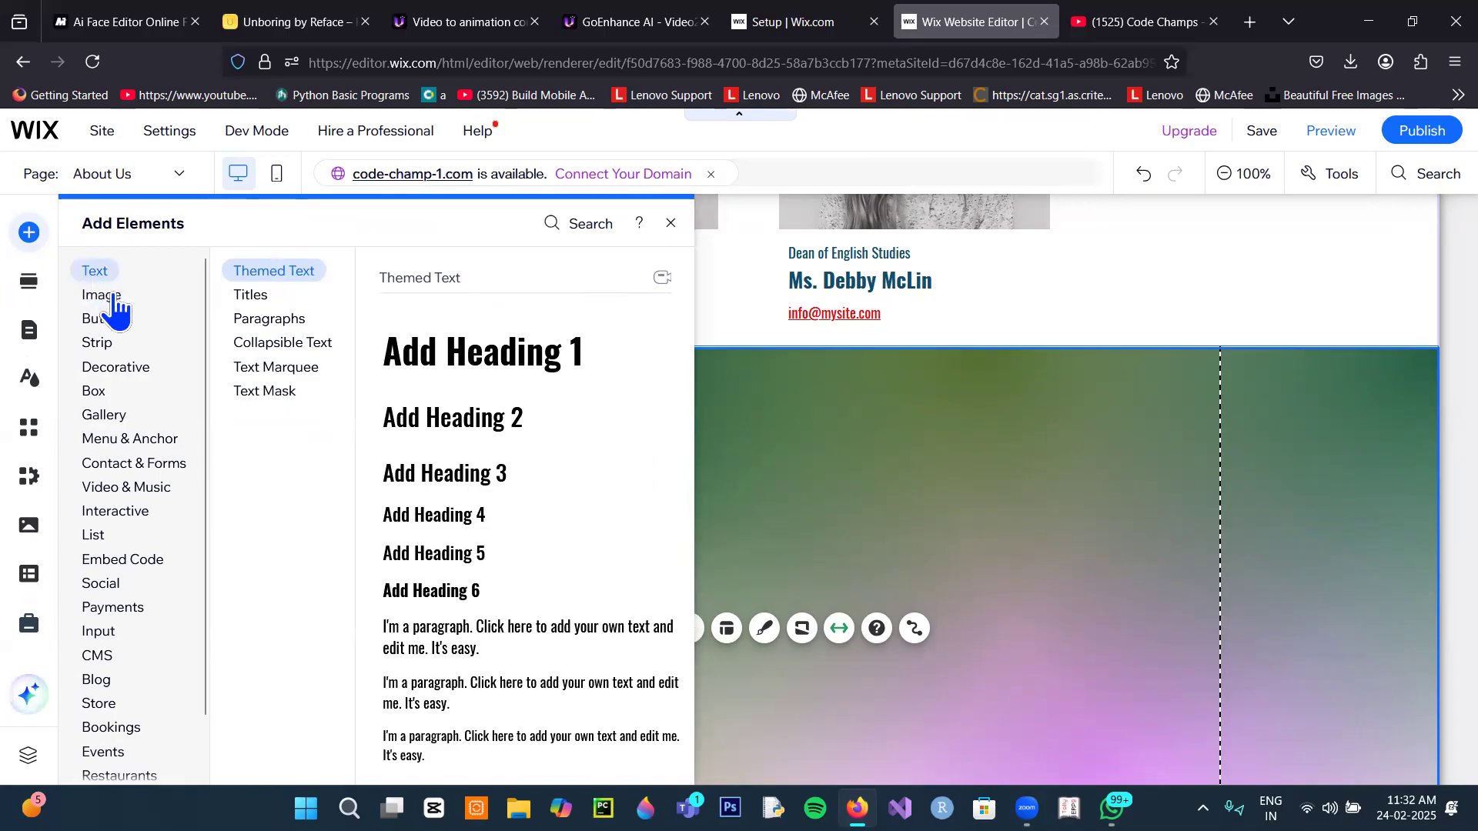
mouse_move(120, 375)
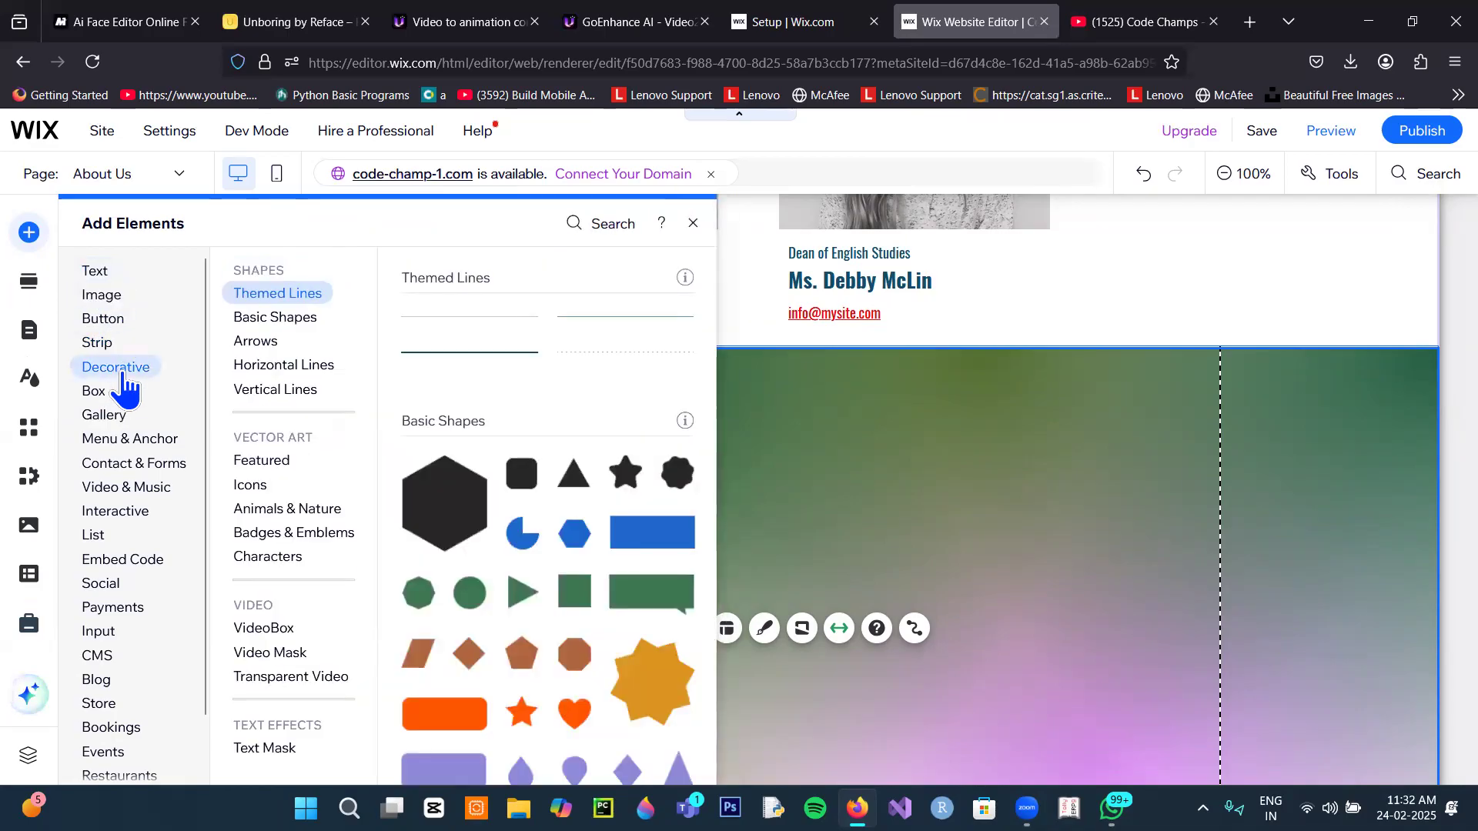
mouse_move(126, 481)
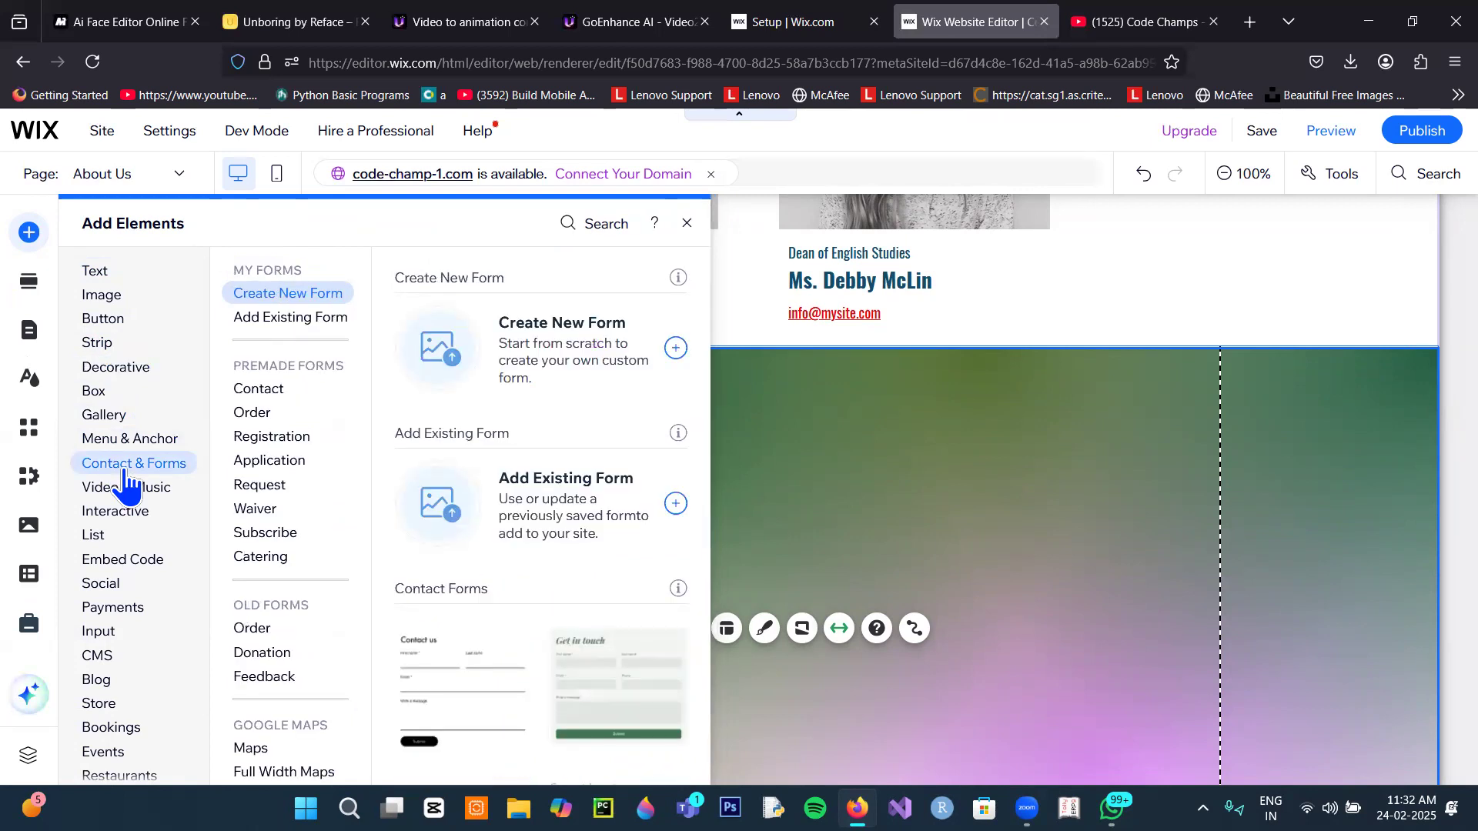
click(117, 486)
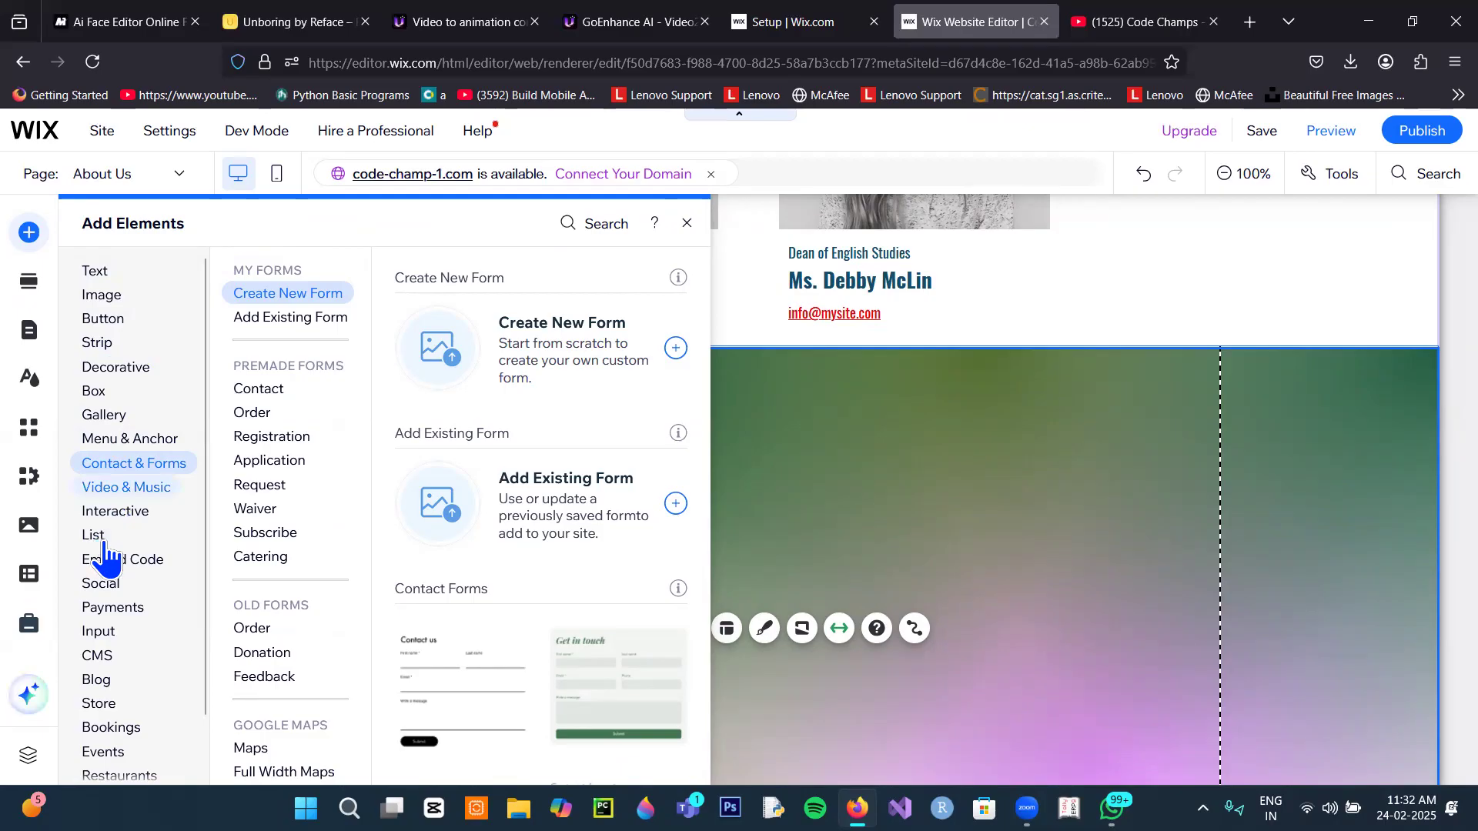
scroll(101, 544, down, 2)
click(100, 528)
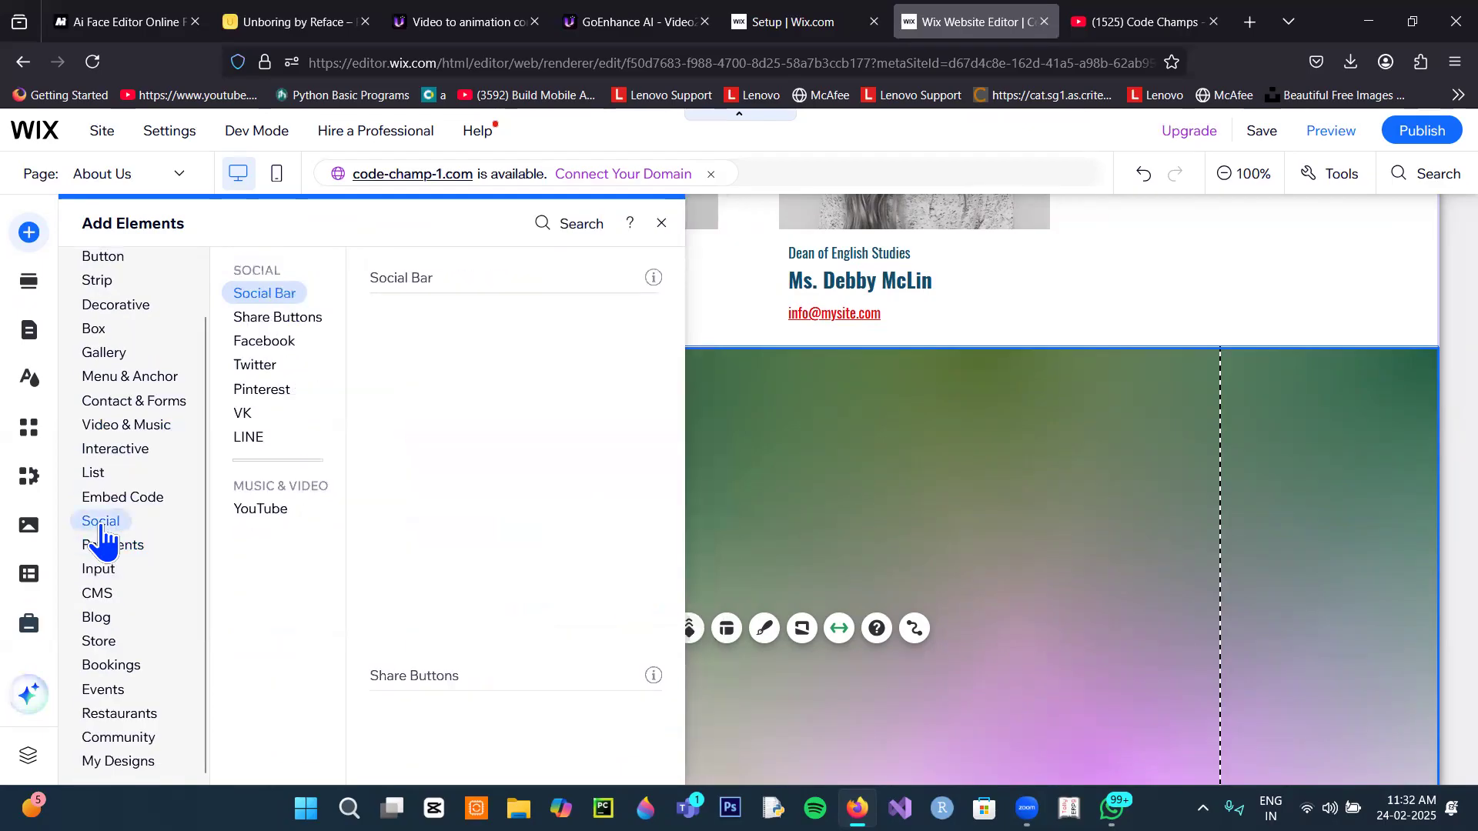
click(265, 317)
click(277, 344)
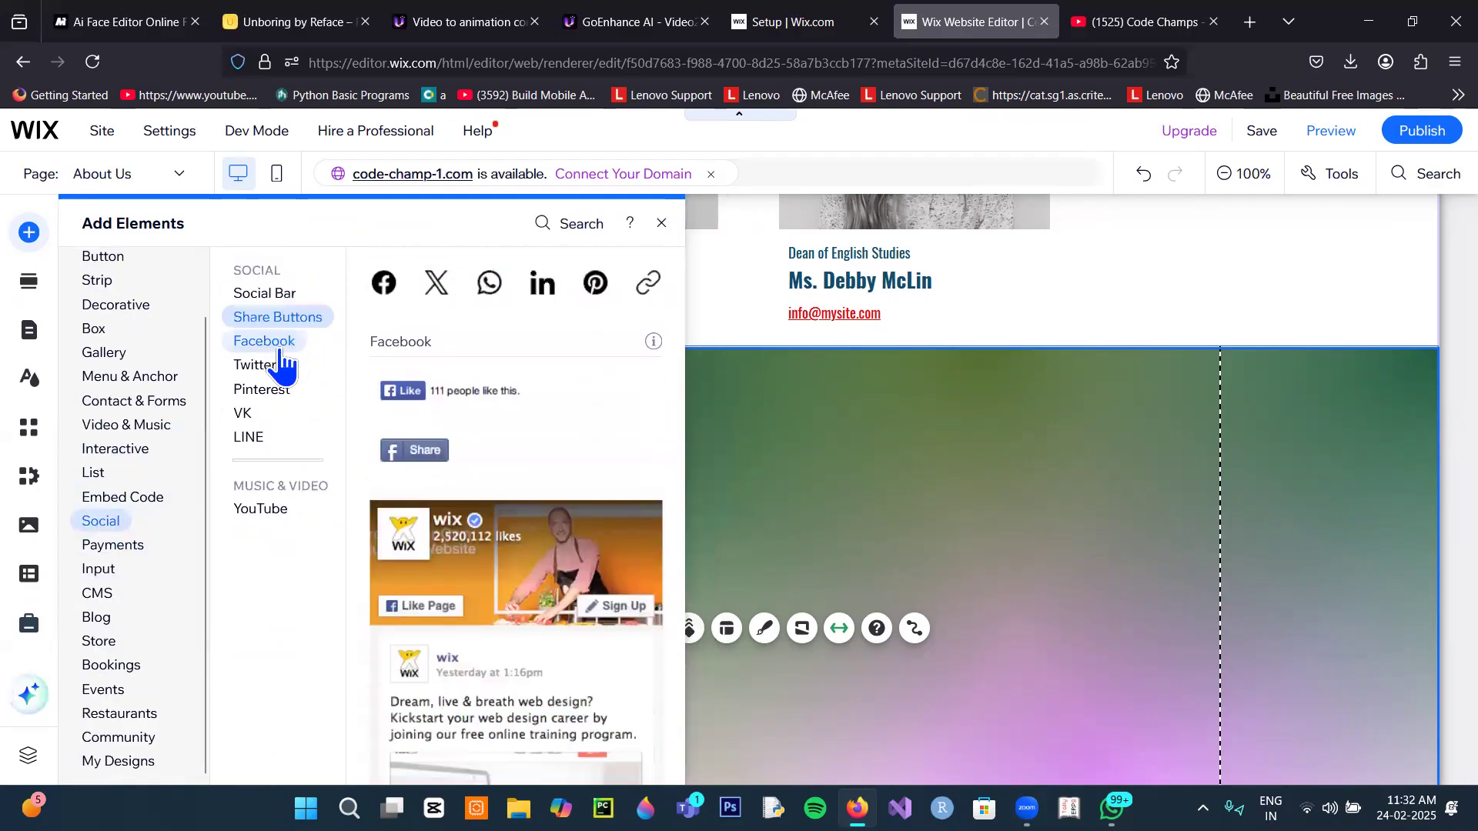
click(274, 367)
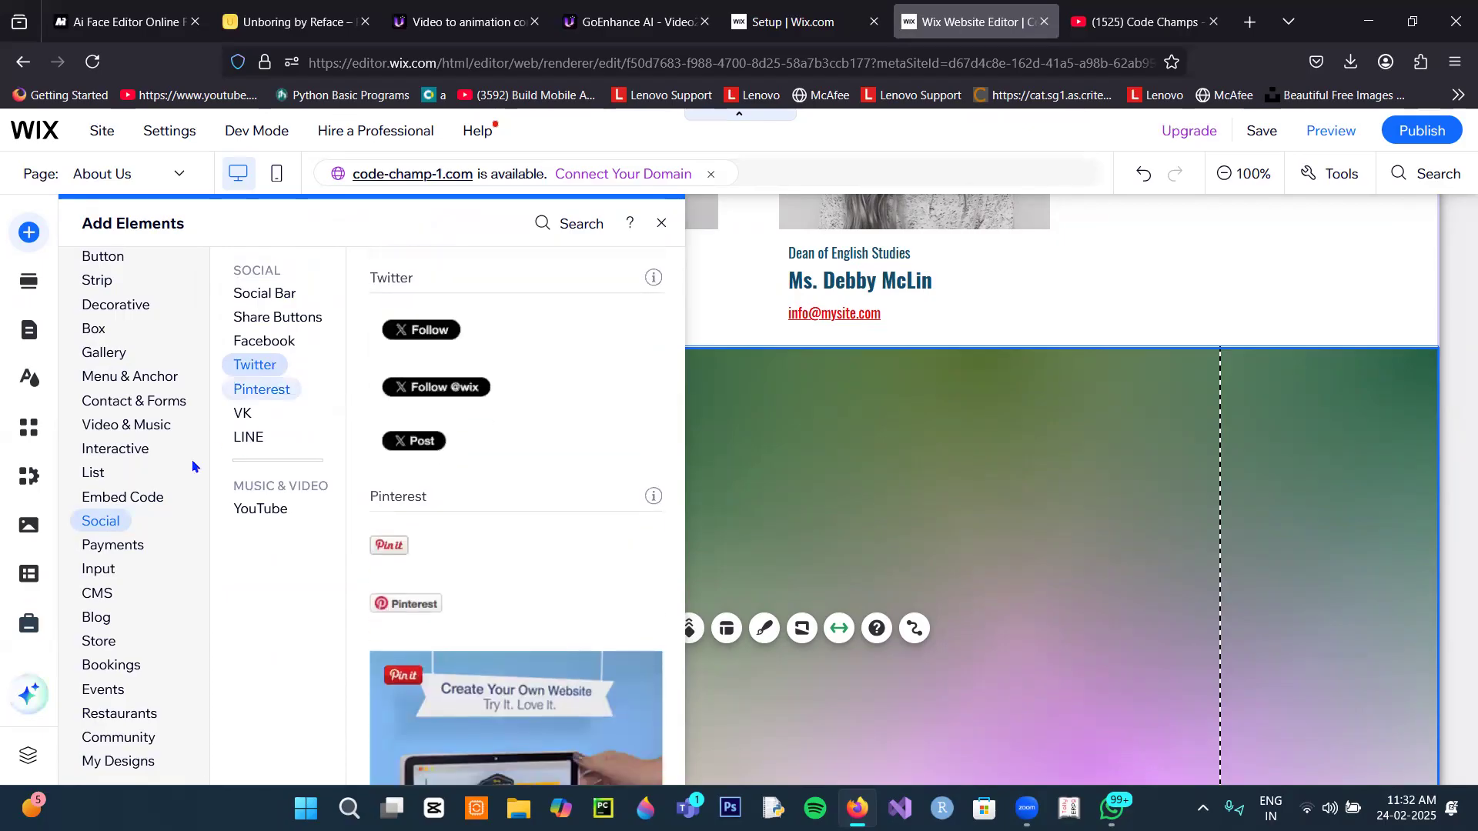
Step: Check the Events, shapes and button elements, then drop a YouTube video player into the gradient strip
click(99, 641)
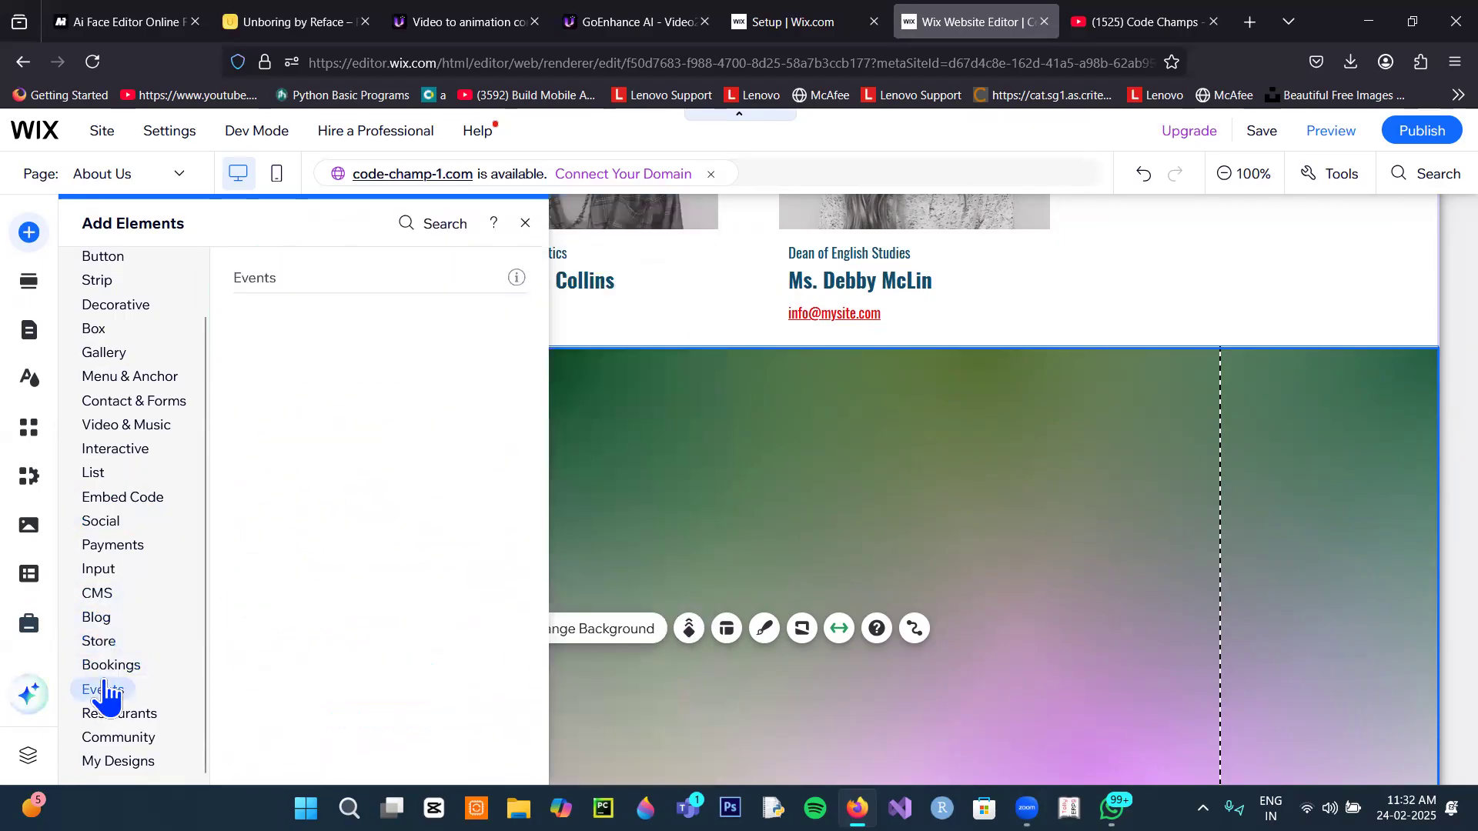
click(111, 425)
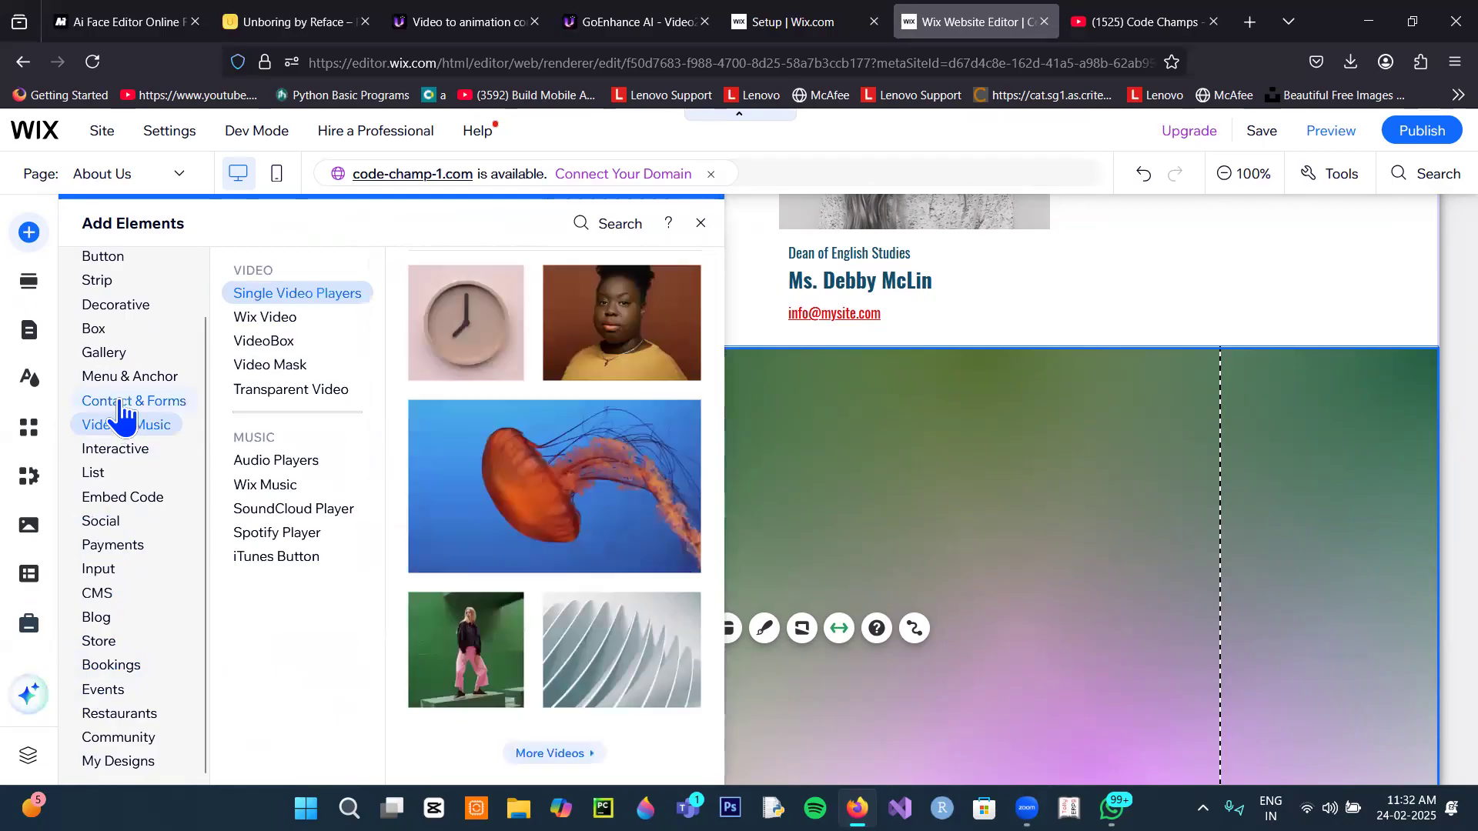
click(117, 308)
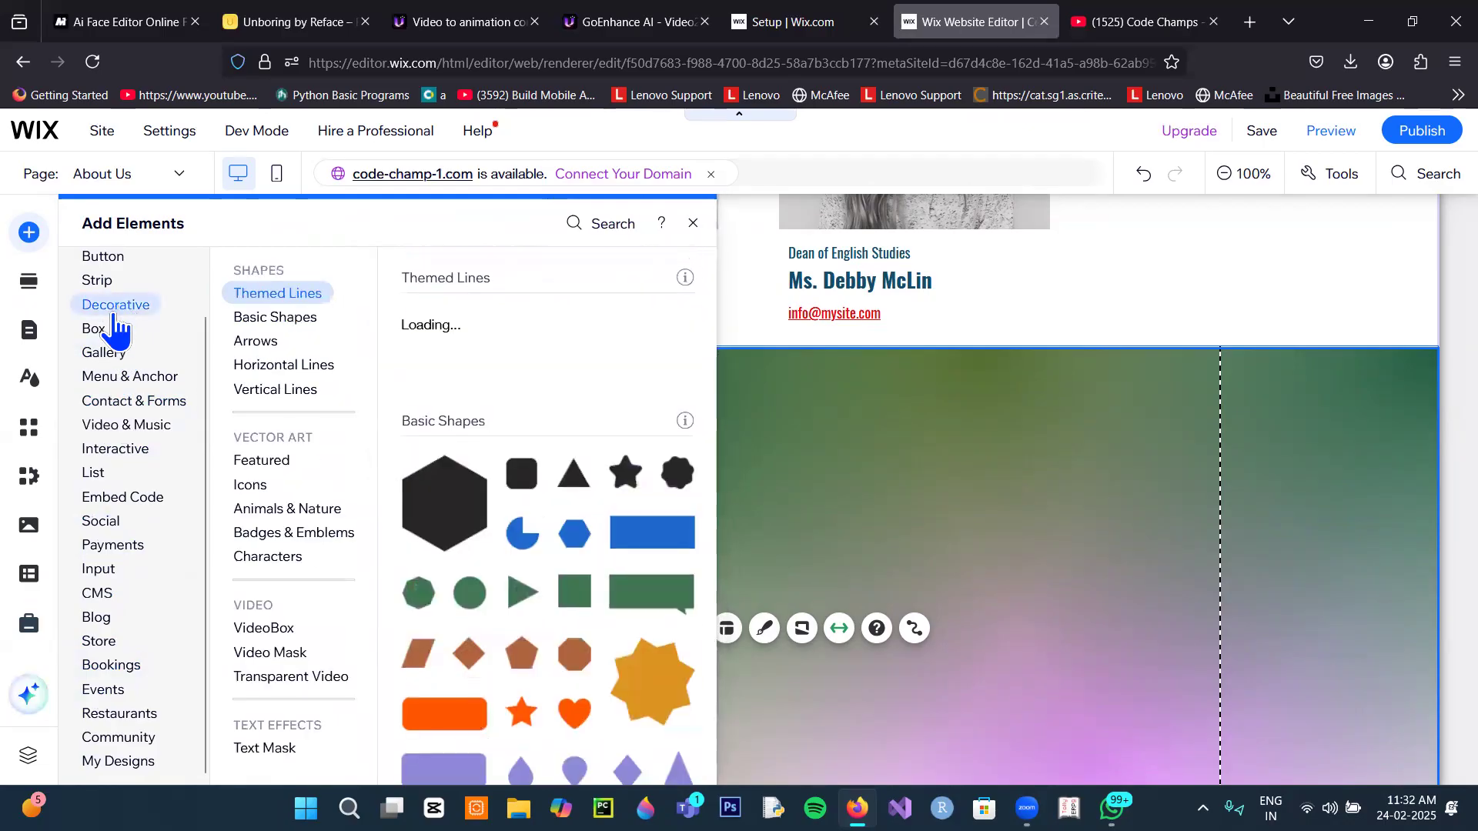
scroll(111, 338, up, 1)
click(115, 327)
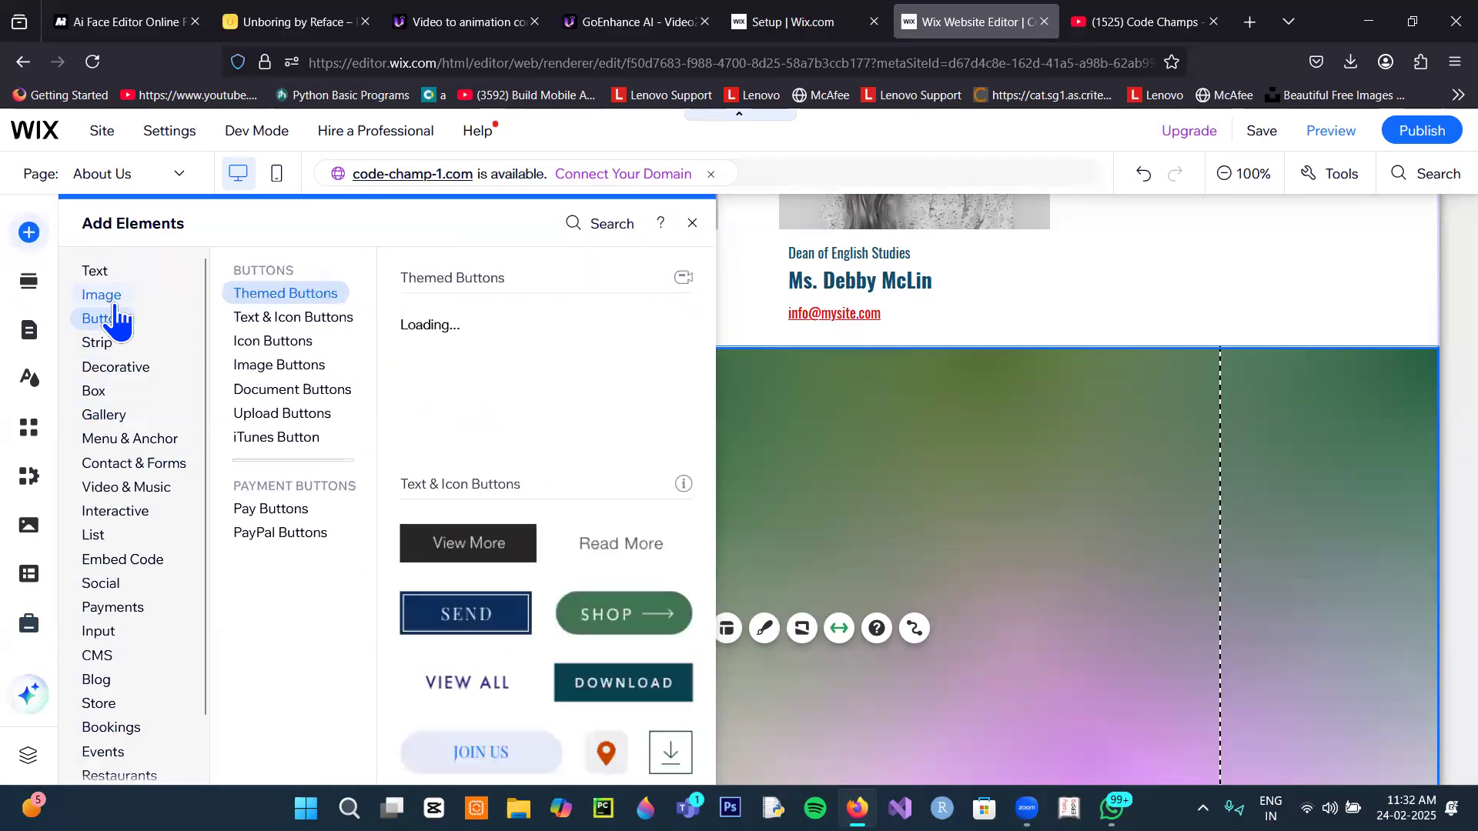
click(127, 492)
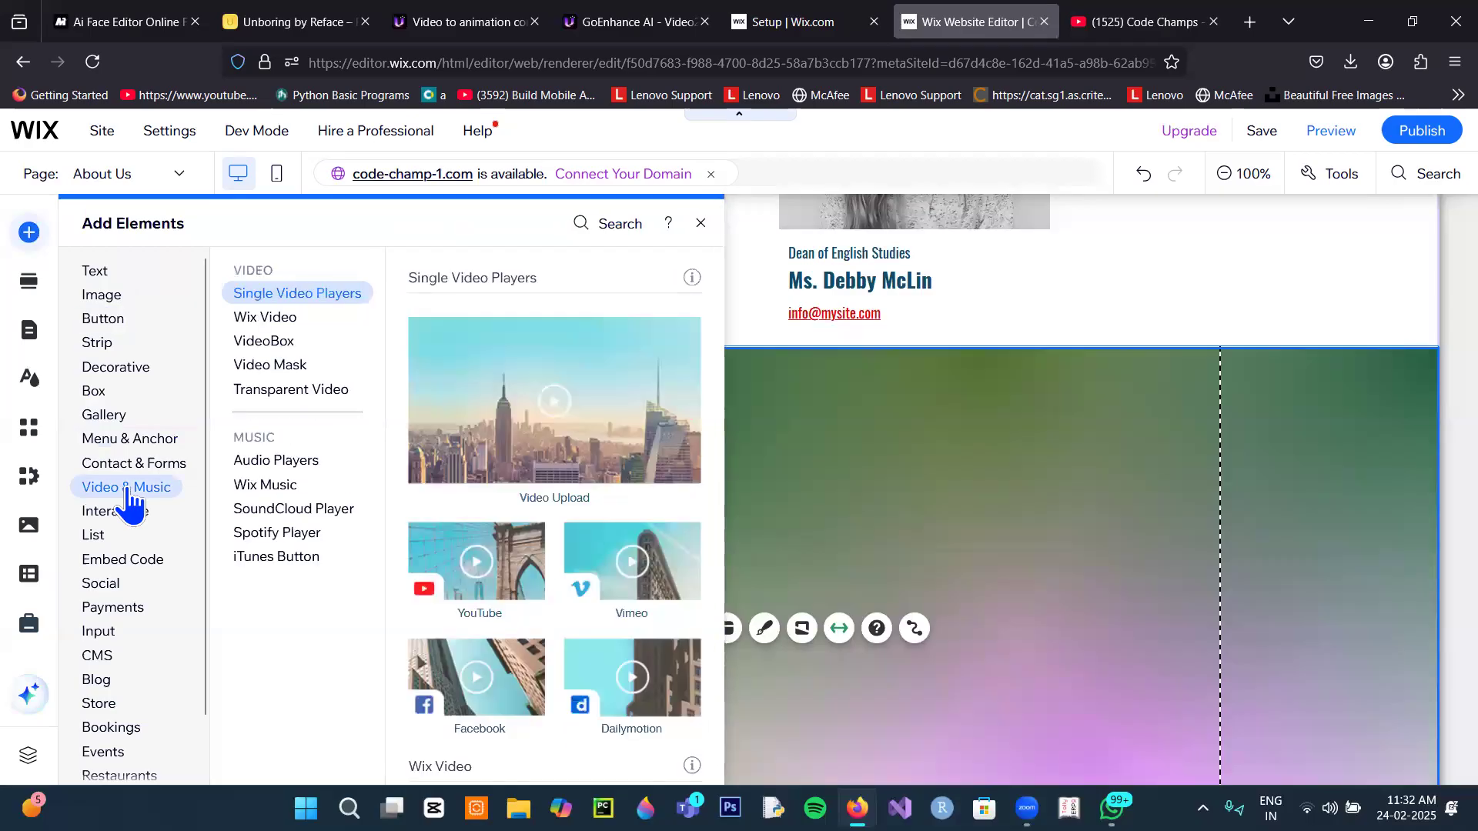
click(445, 587)
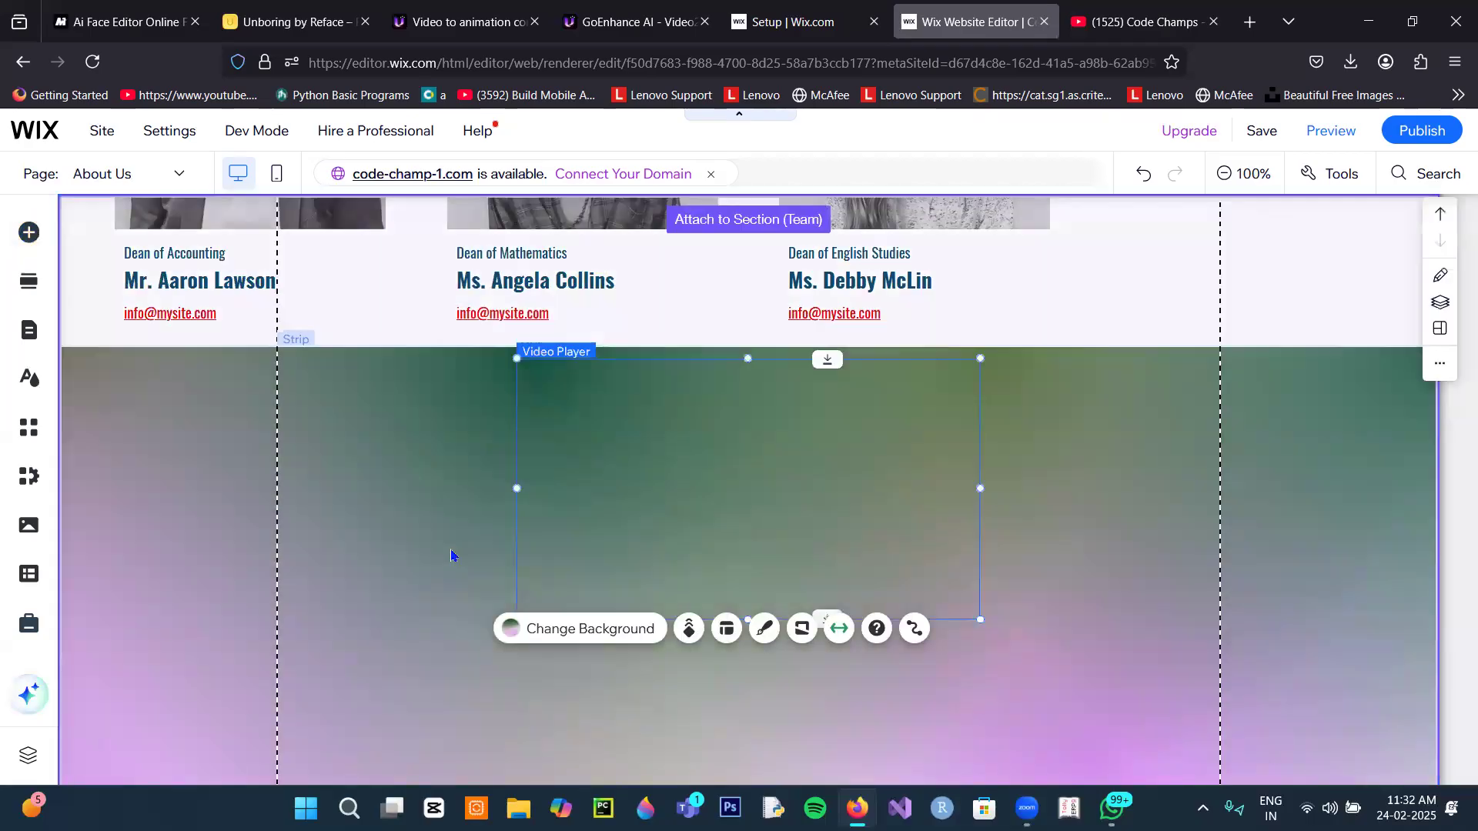
Step: Move the video player left and swap in the How to Remove Image Background YouTube link
mouse_move(431, 431)
mouse_down()
mouse_move(385, 436)
mouse_move(415, 441)
mouse_move(402, 428)
mouse_up()
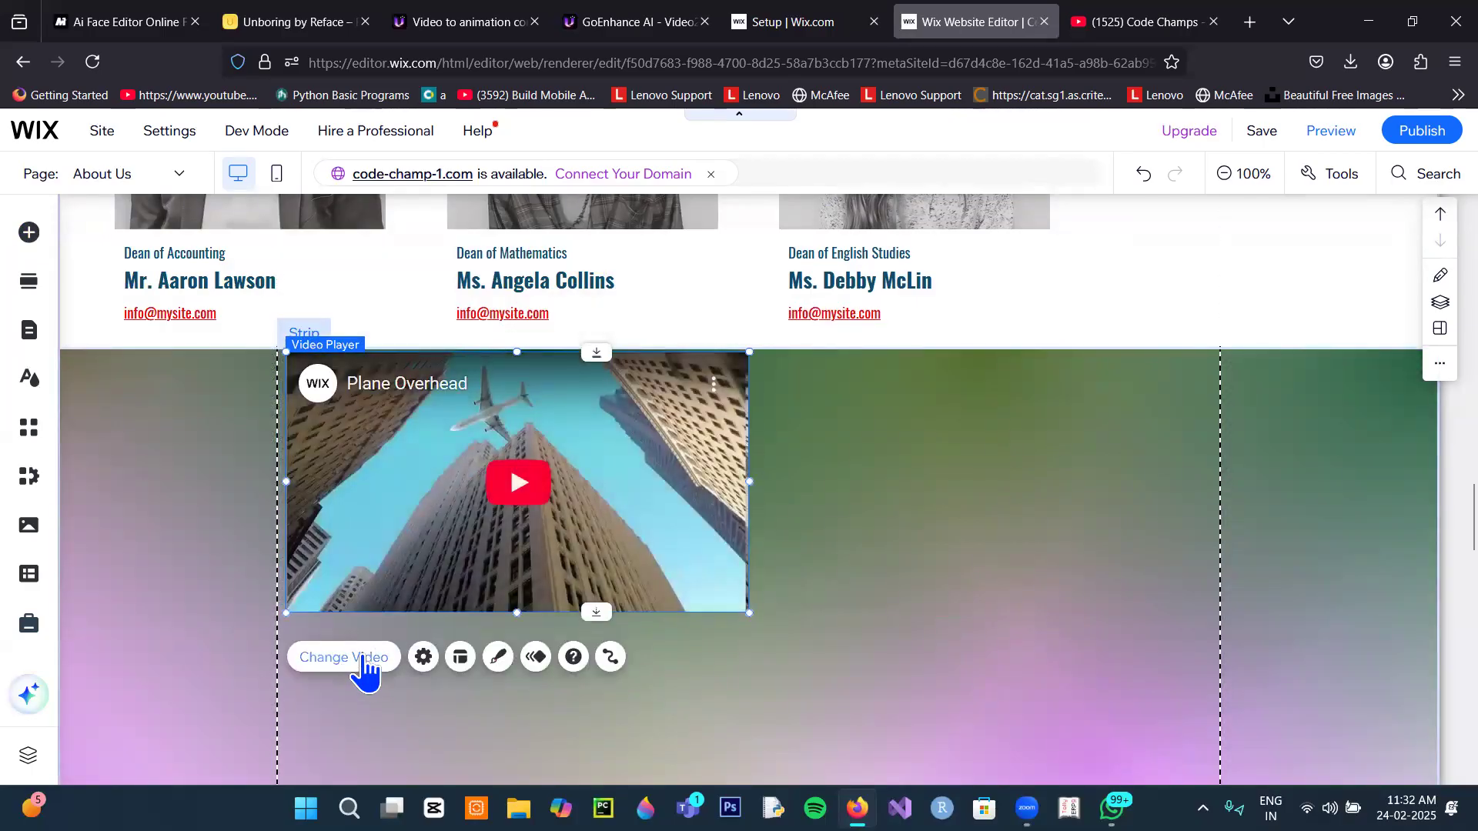
click(366, 663)
click(824, 656)
key(ctrl+v)
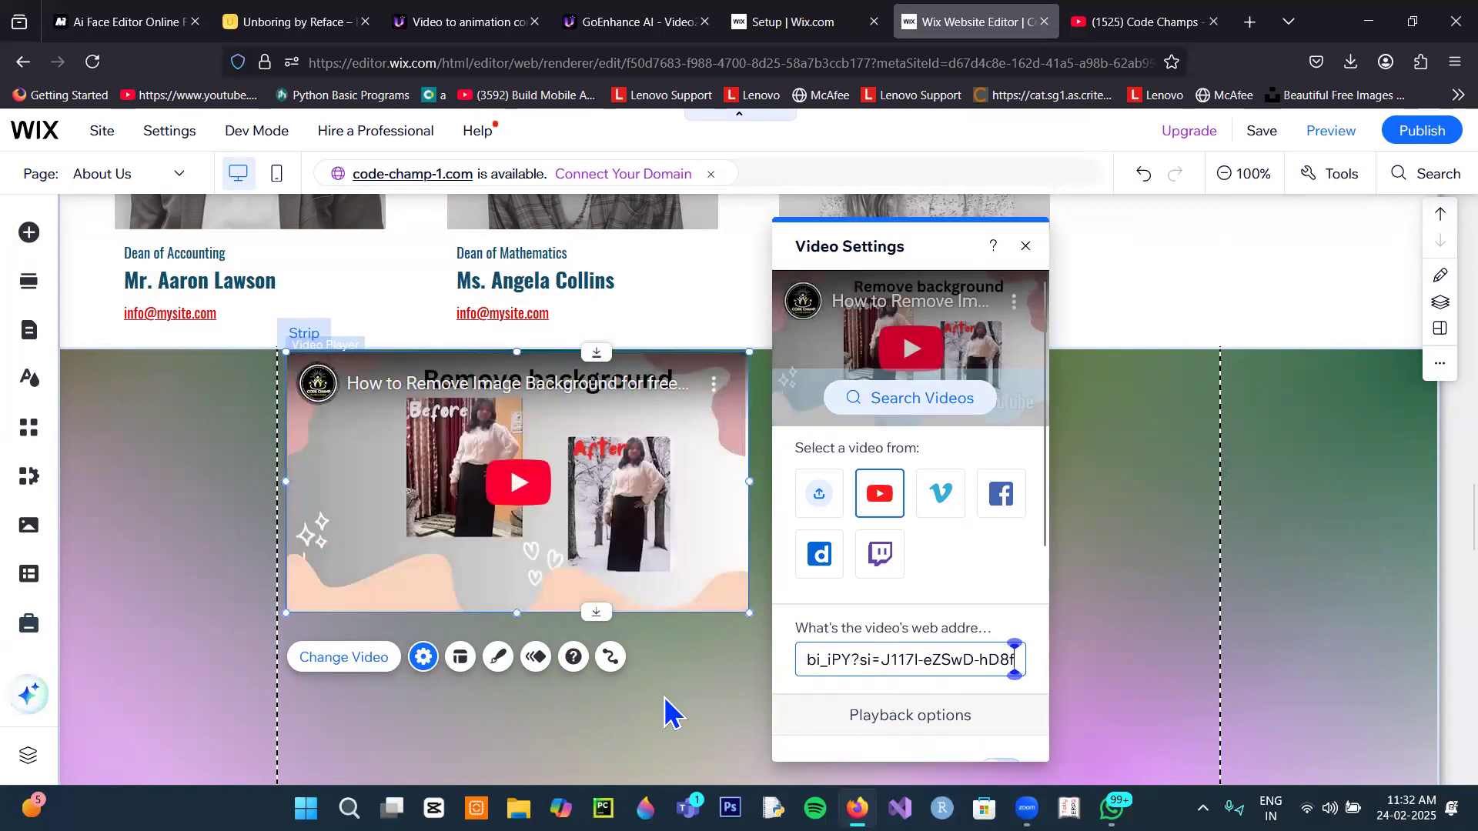
click(701, 696)
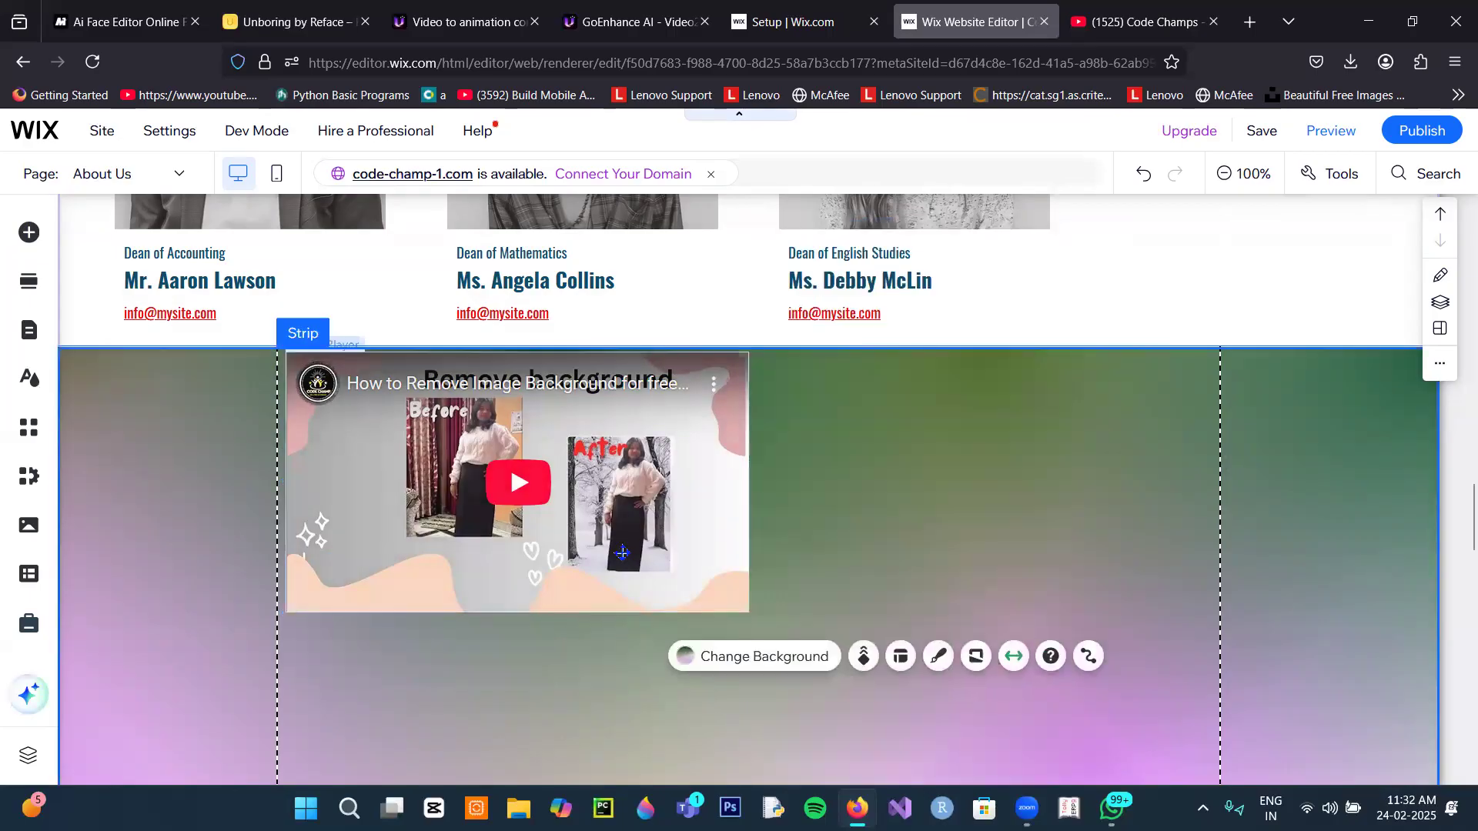
Step: Shrink the video player proportionally toward the strip's upper left
click(739, 606)
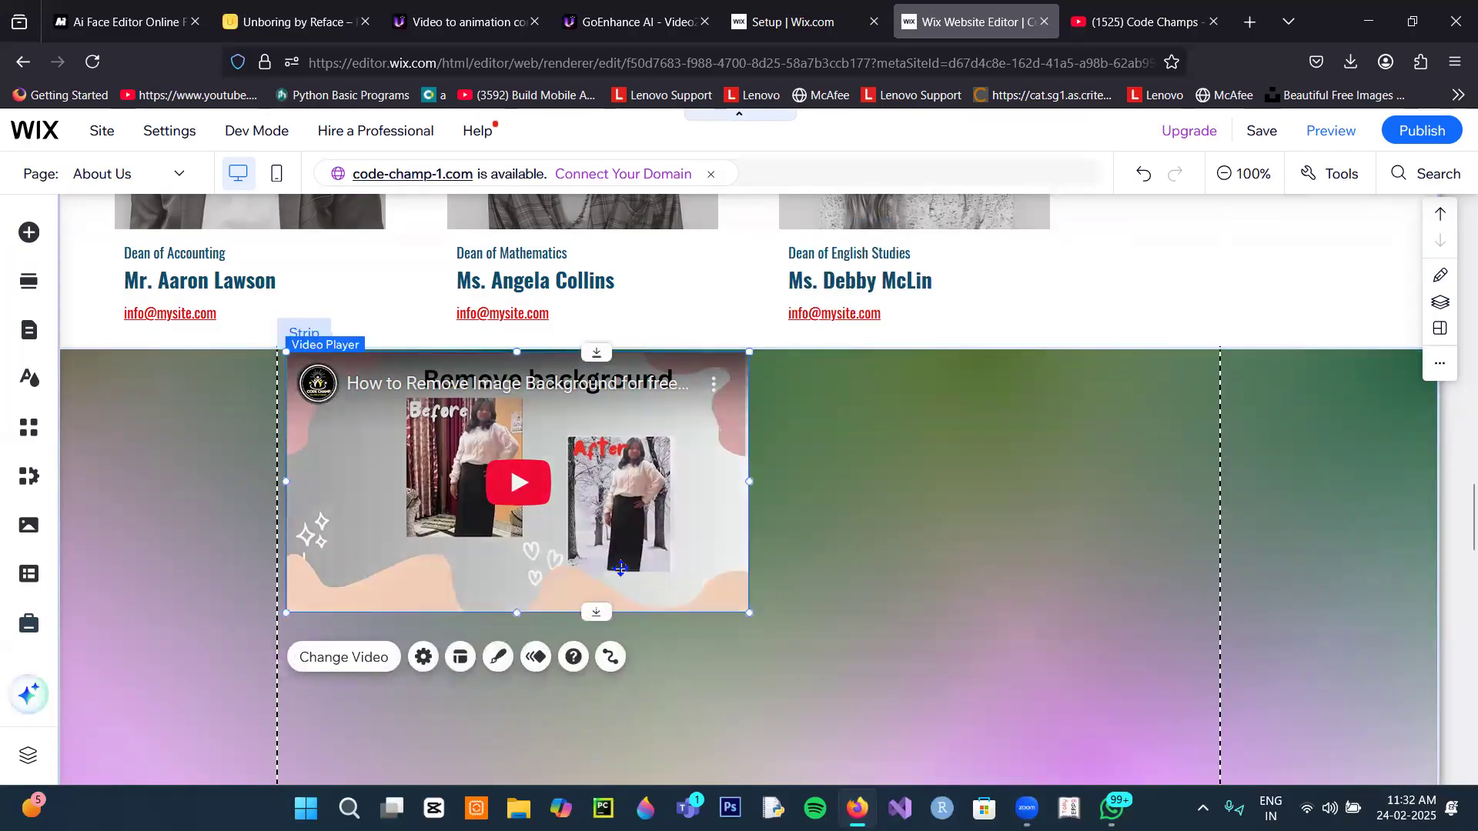
drag(749, 613, 616, 564)
click(844, 551)
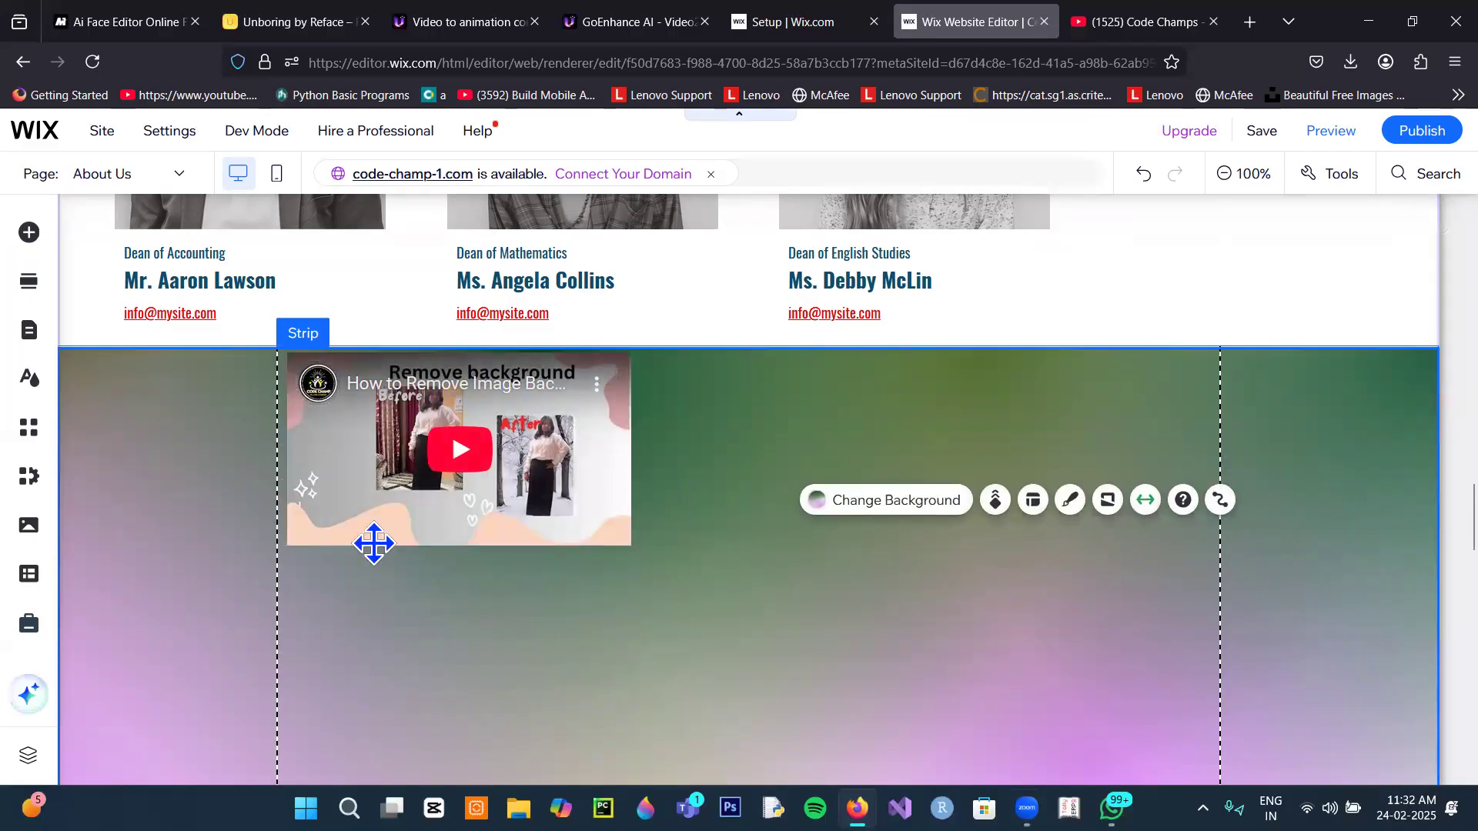
scroll(800, 562, down, 1)
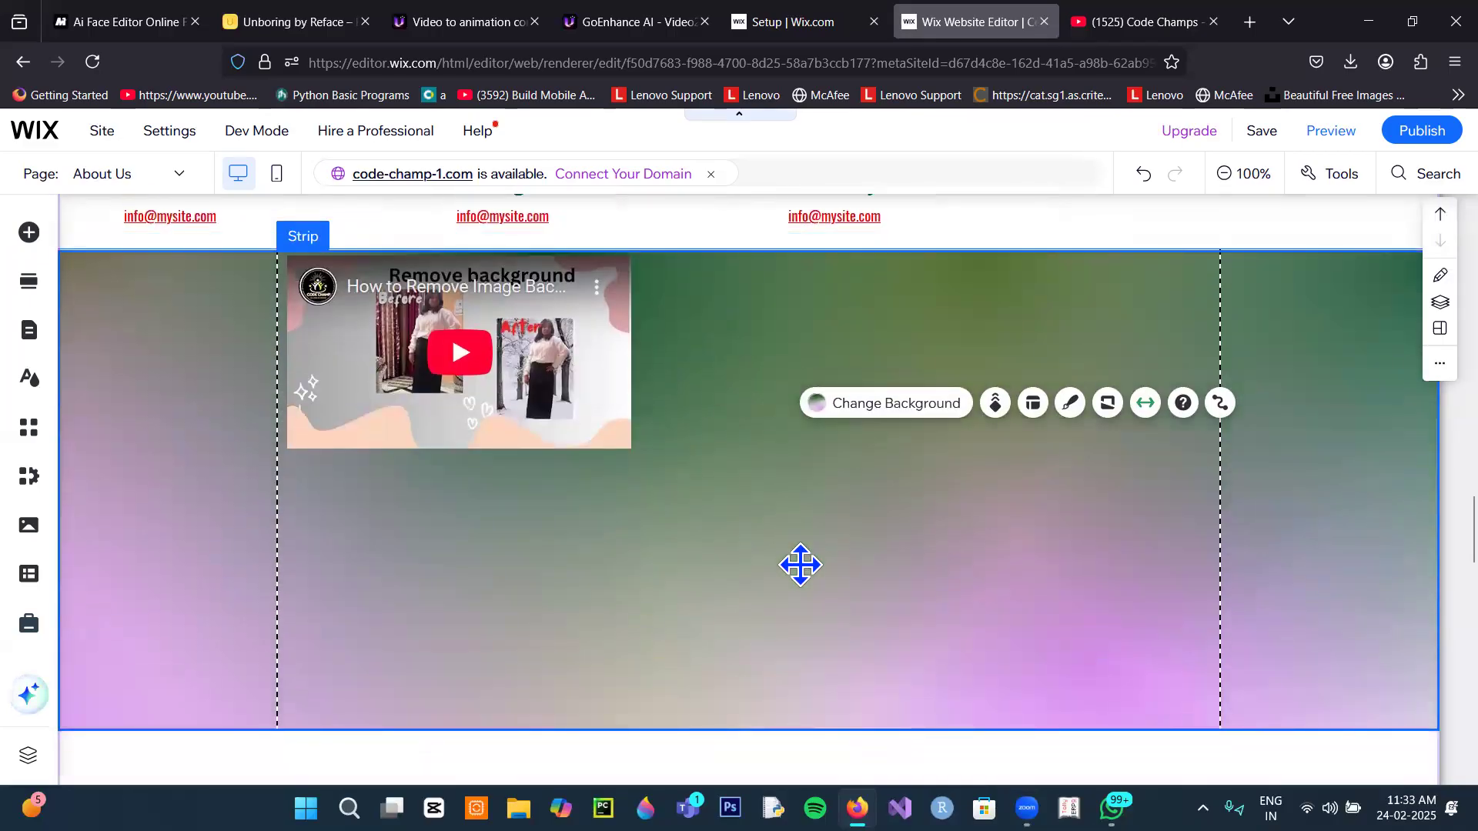
scroll(800, 566, down, 1)
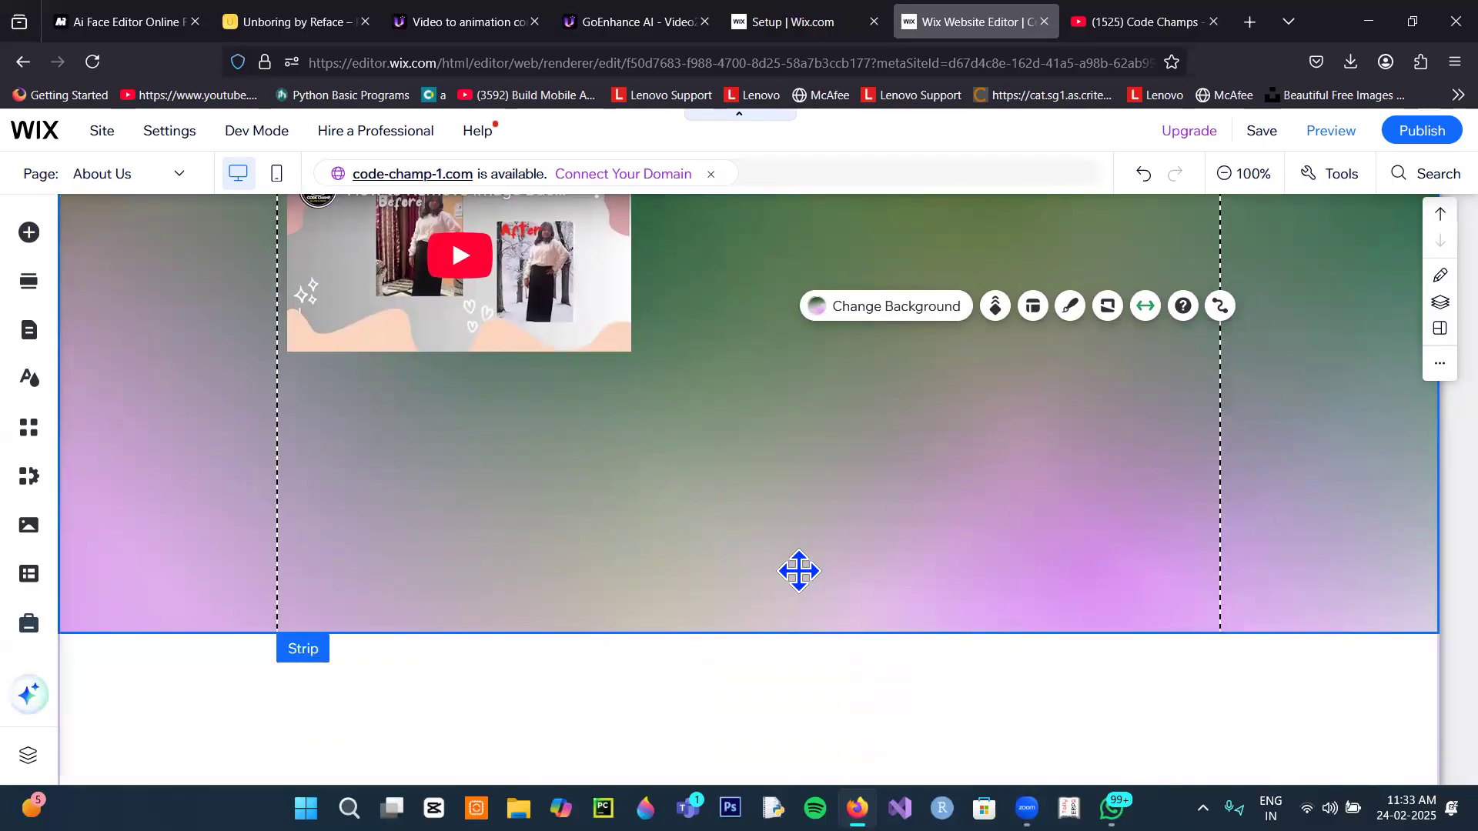
scroll(910, 620, down, 5)
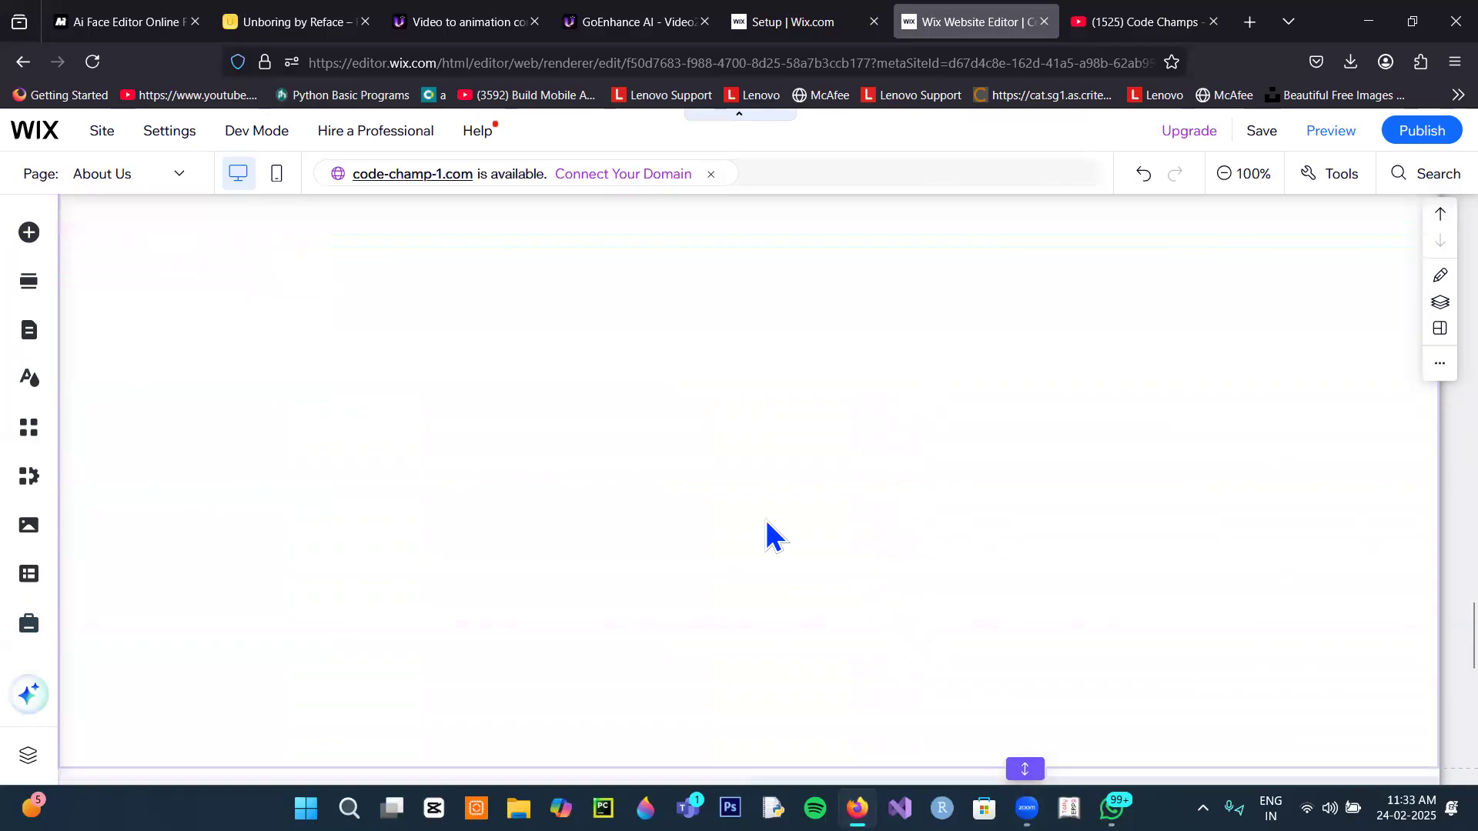
scroll(750, 471, down, 4)
scroll(750, 471, up, 8)
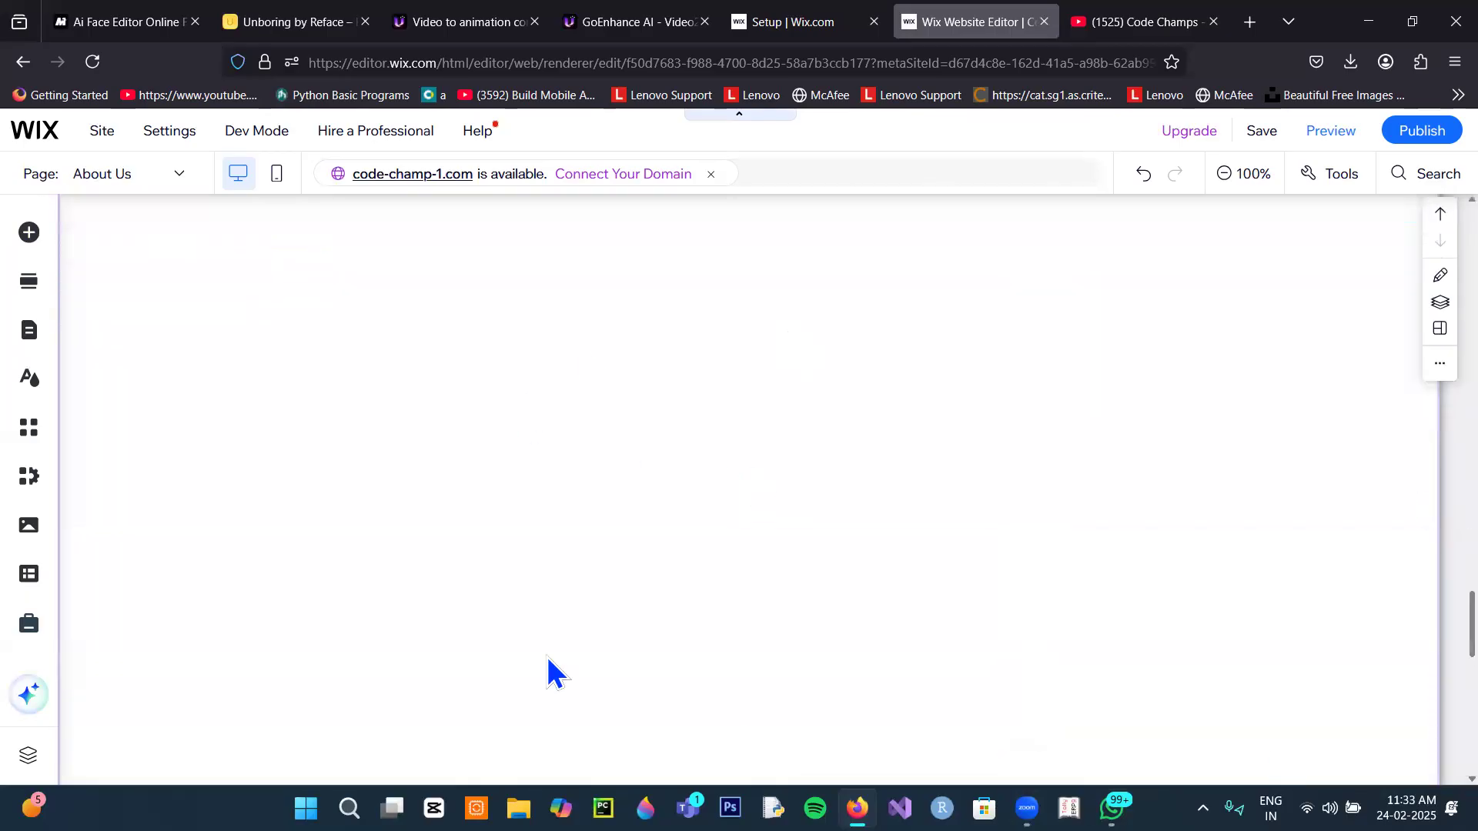
Step: Browse the box elements and the featured, badge and character vector illustrations
scroll(814, 543, down, 2)
scroll(819, 544, up, 5)
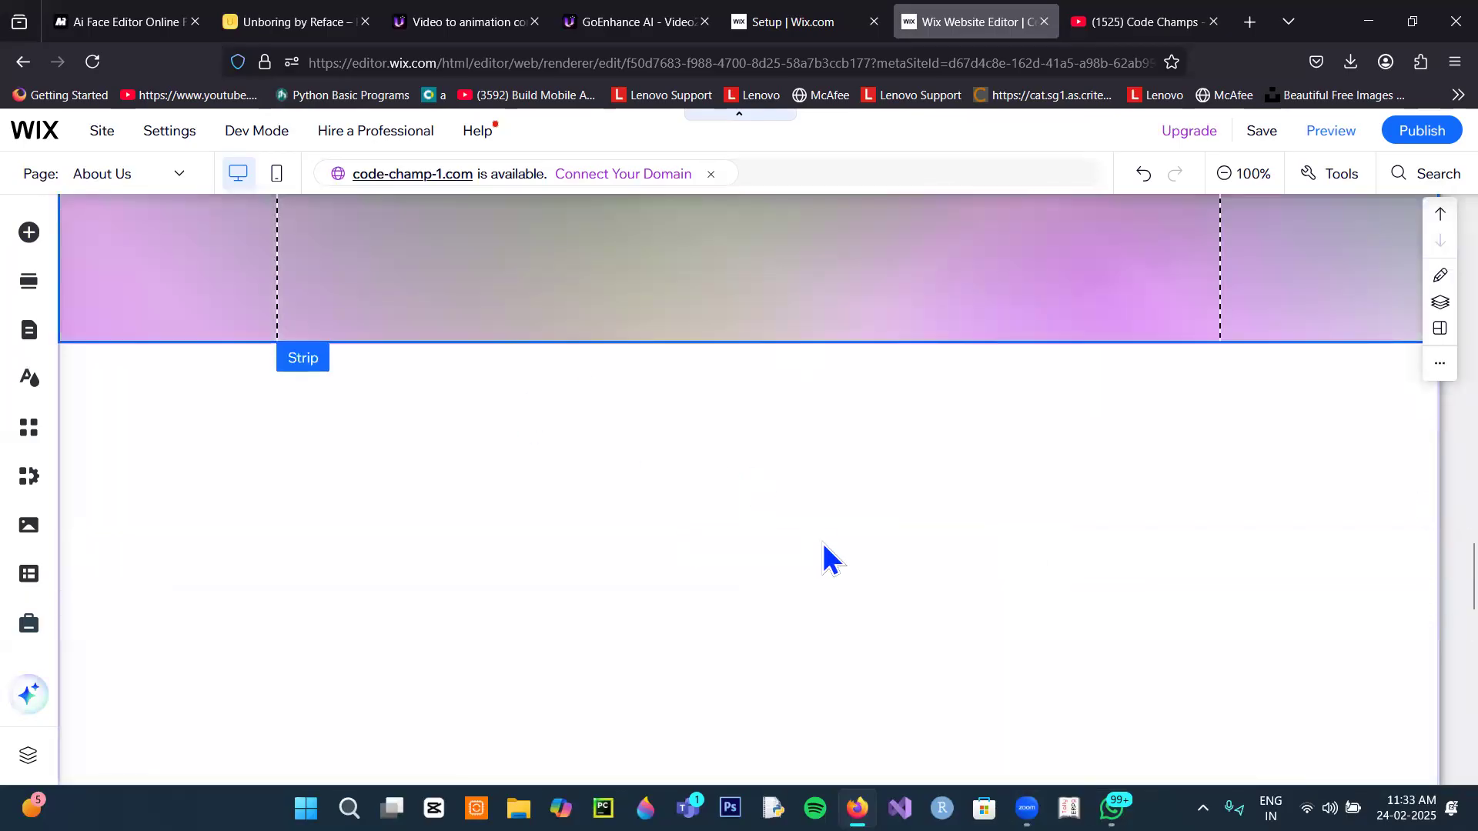
click(30, 233)
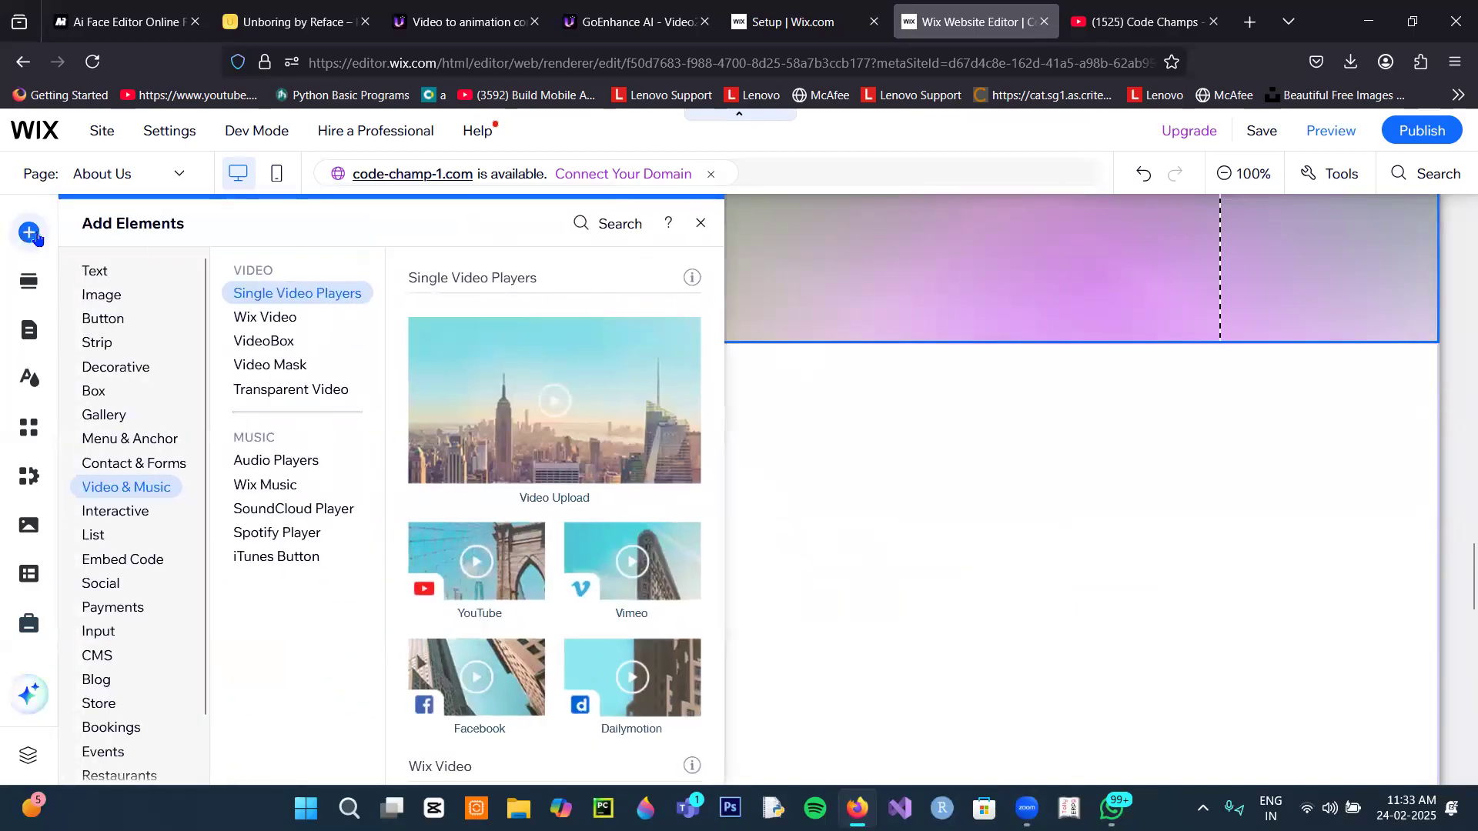
click(93, 393)
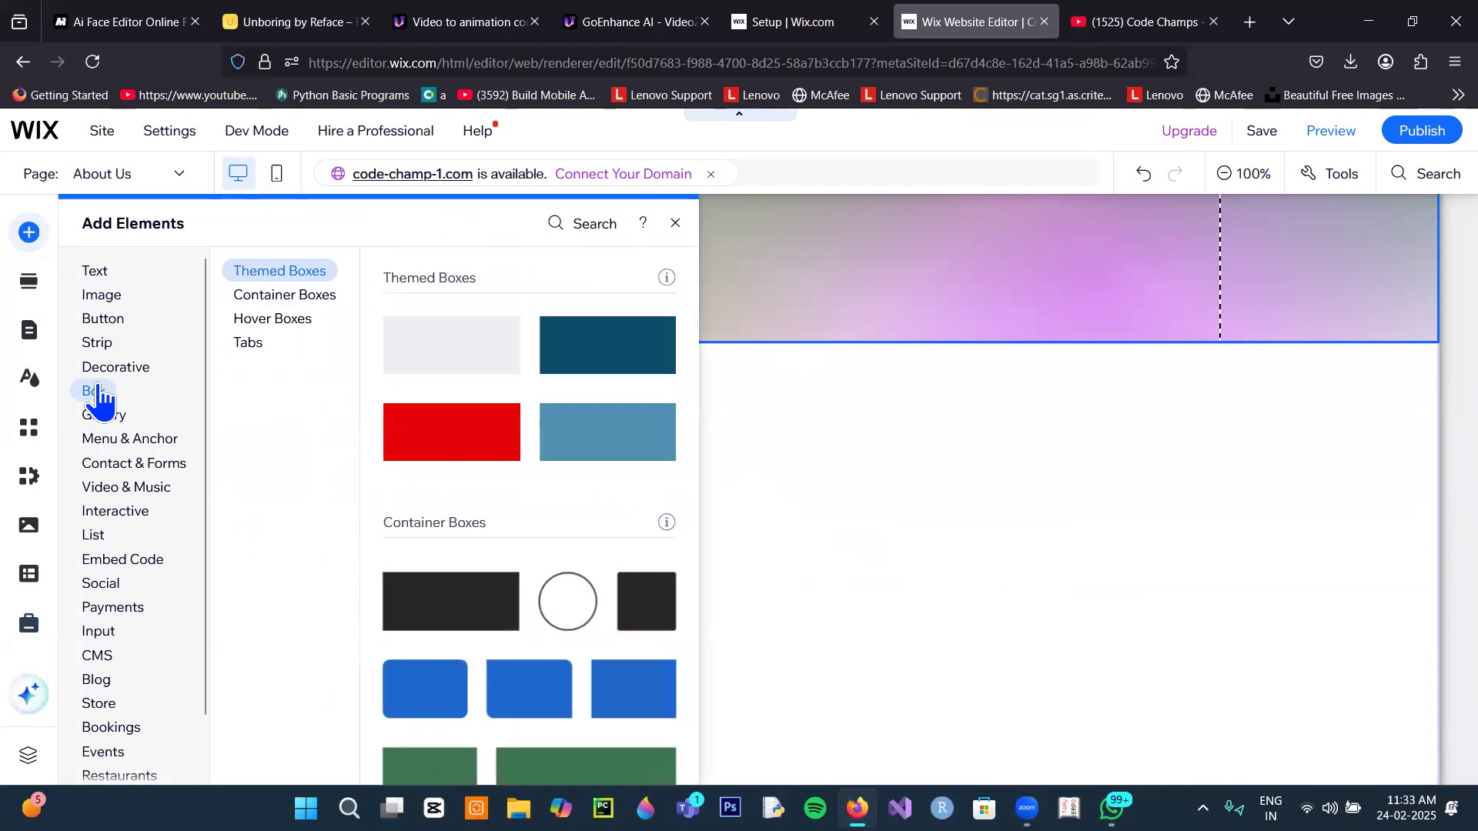
mouse_move(182, 369)
scroll(467, 518, down, 5)
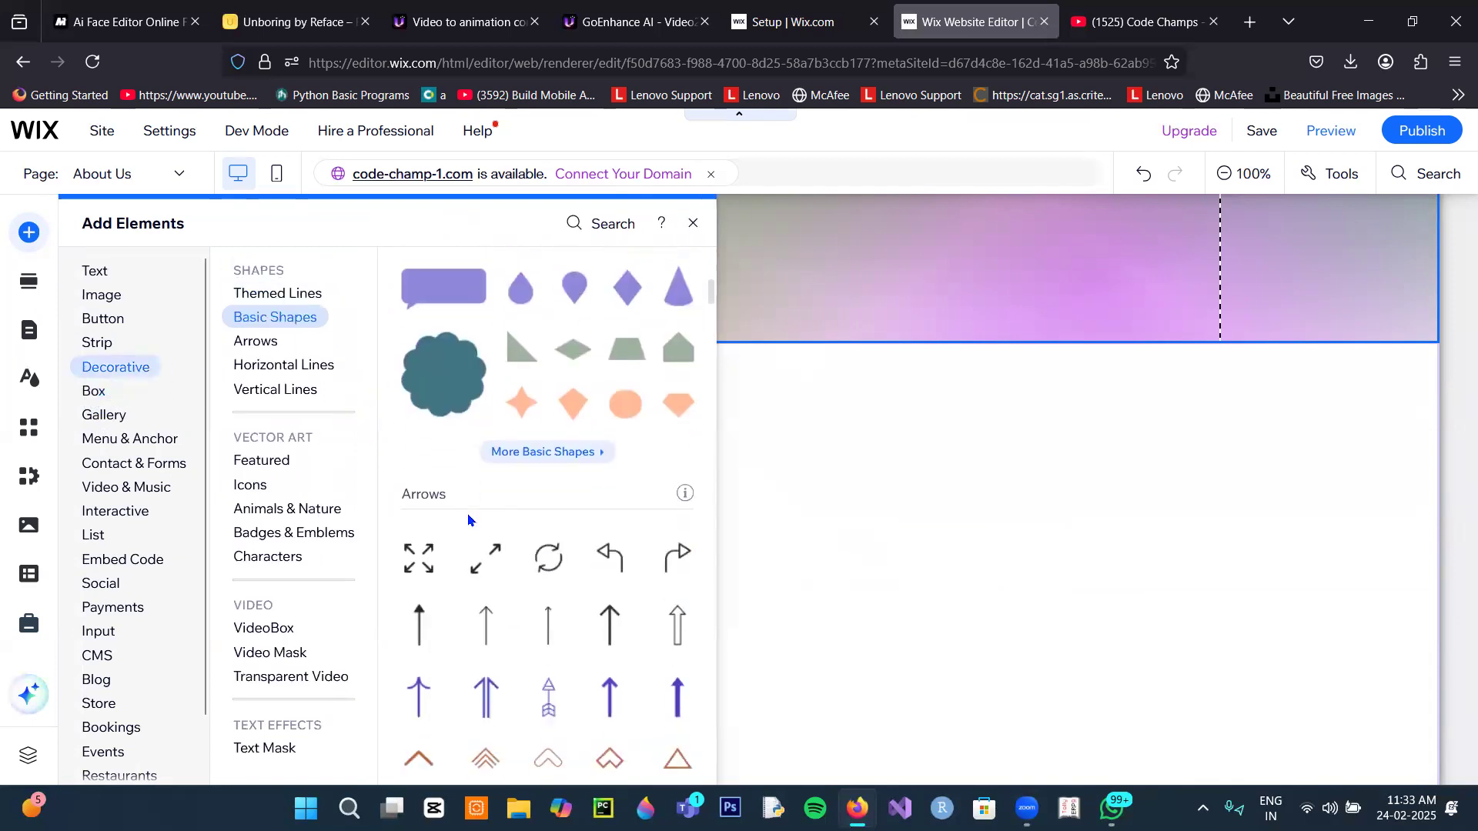
click(262, 461)
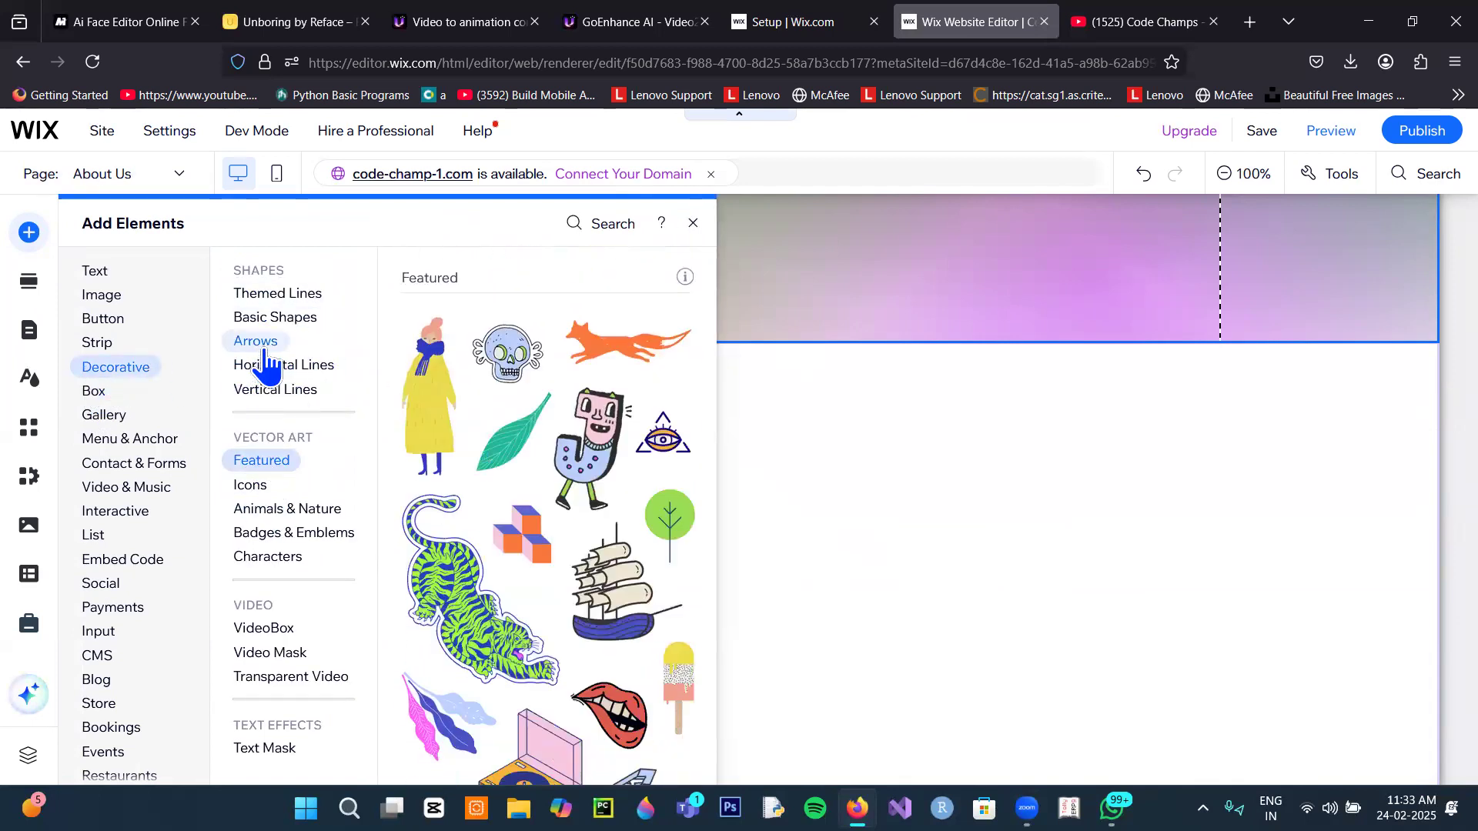
mouse_move(271, 398)
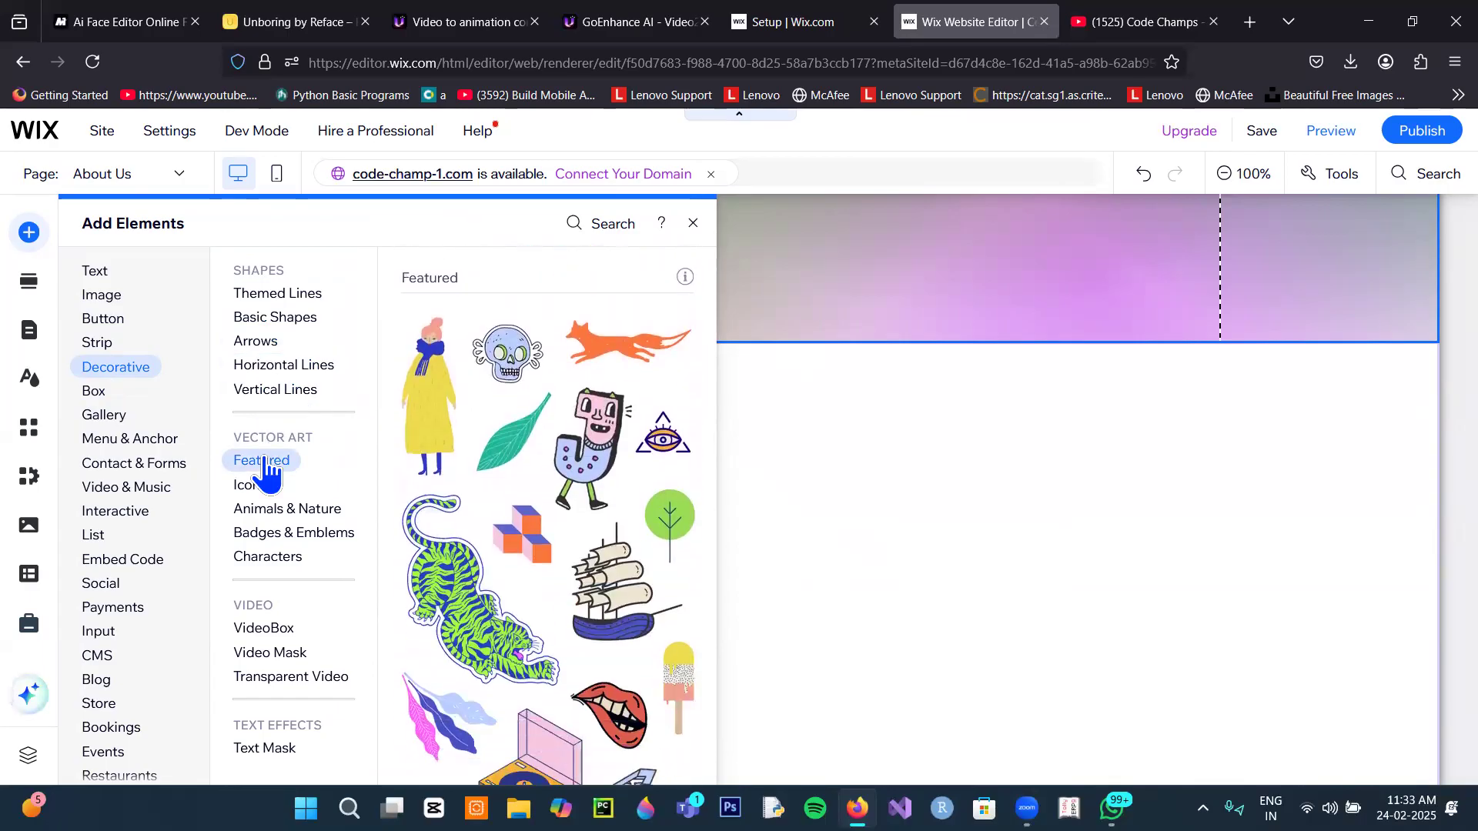
mouse_move(261, 486)
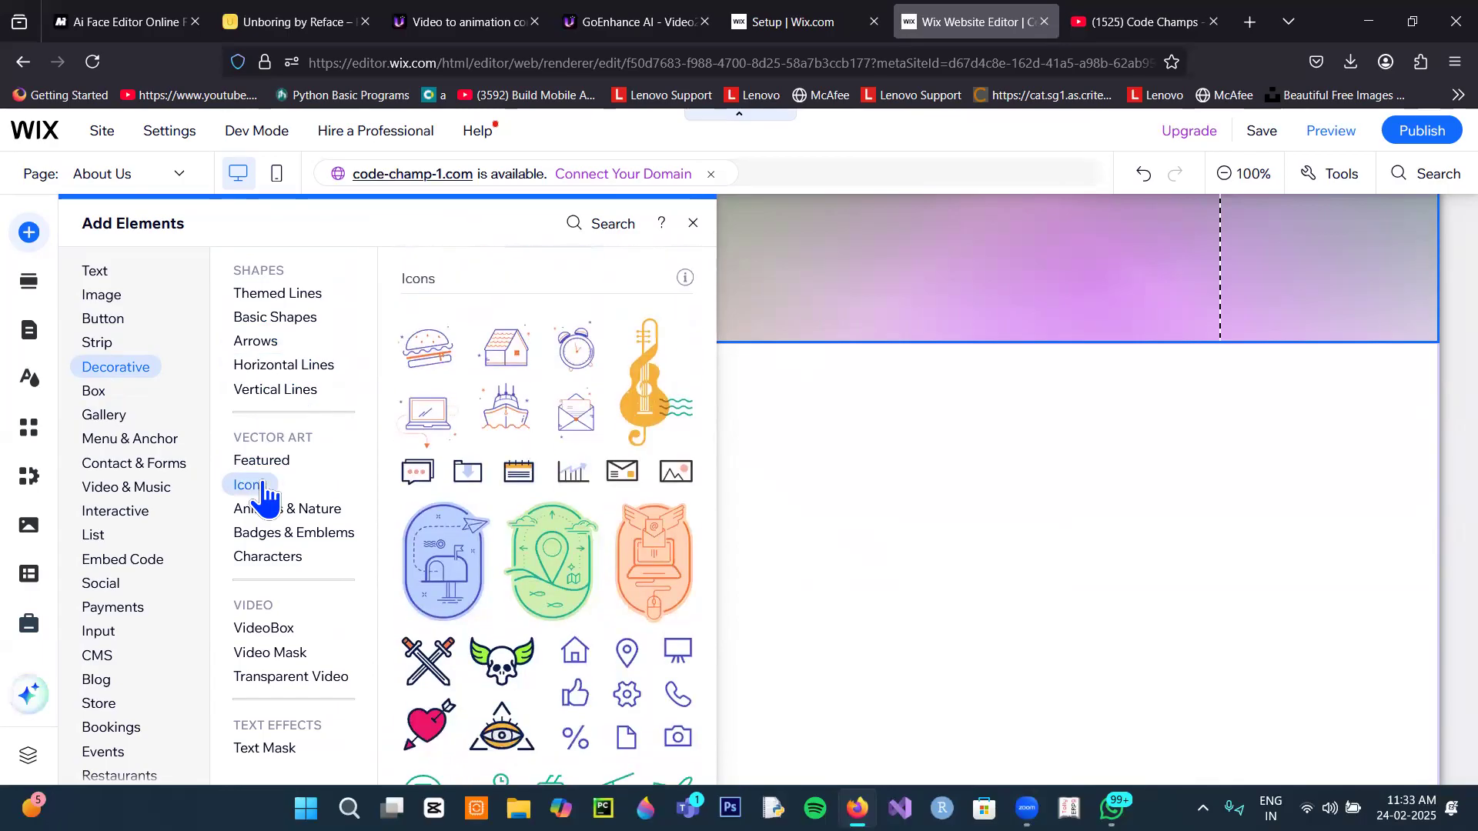
mouse_move(262, 522)
click(261, 531)
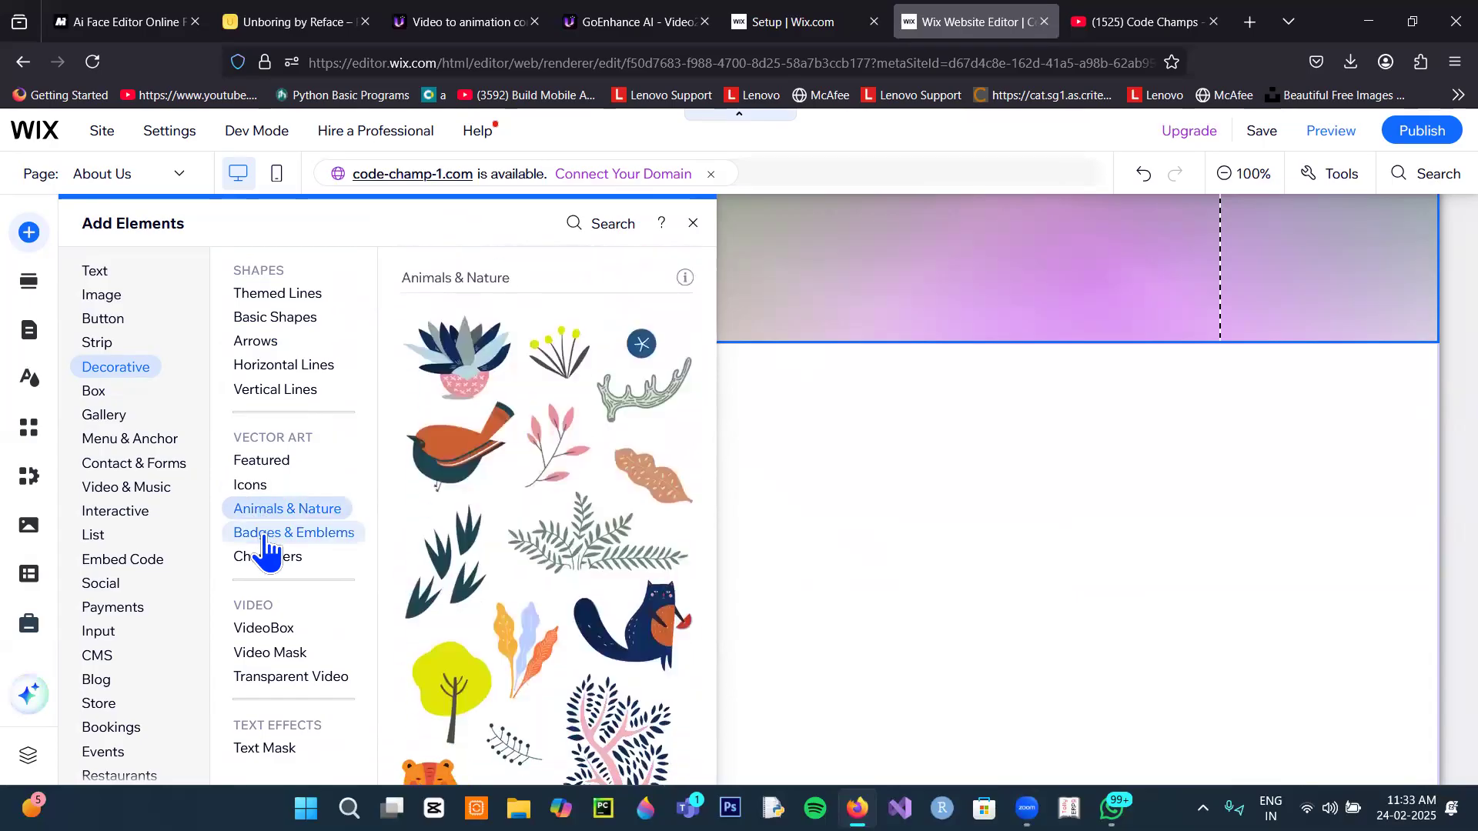
click(267, 564)
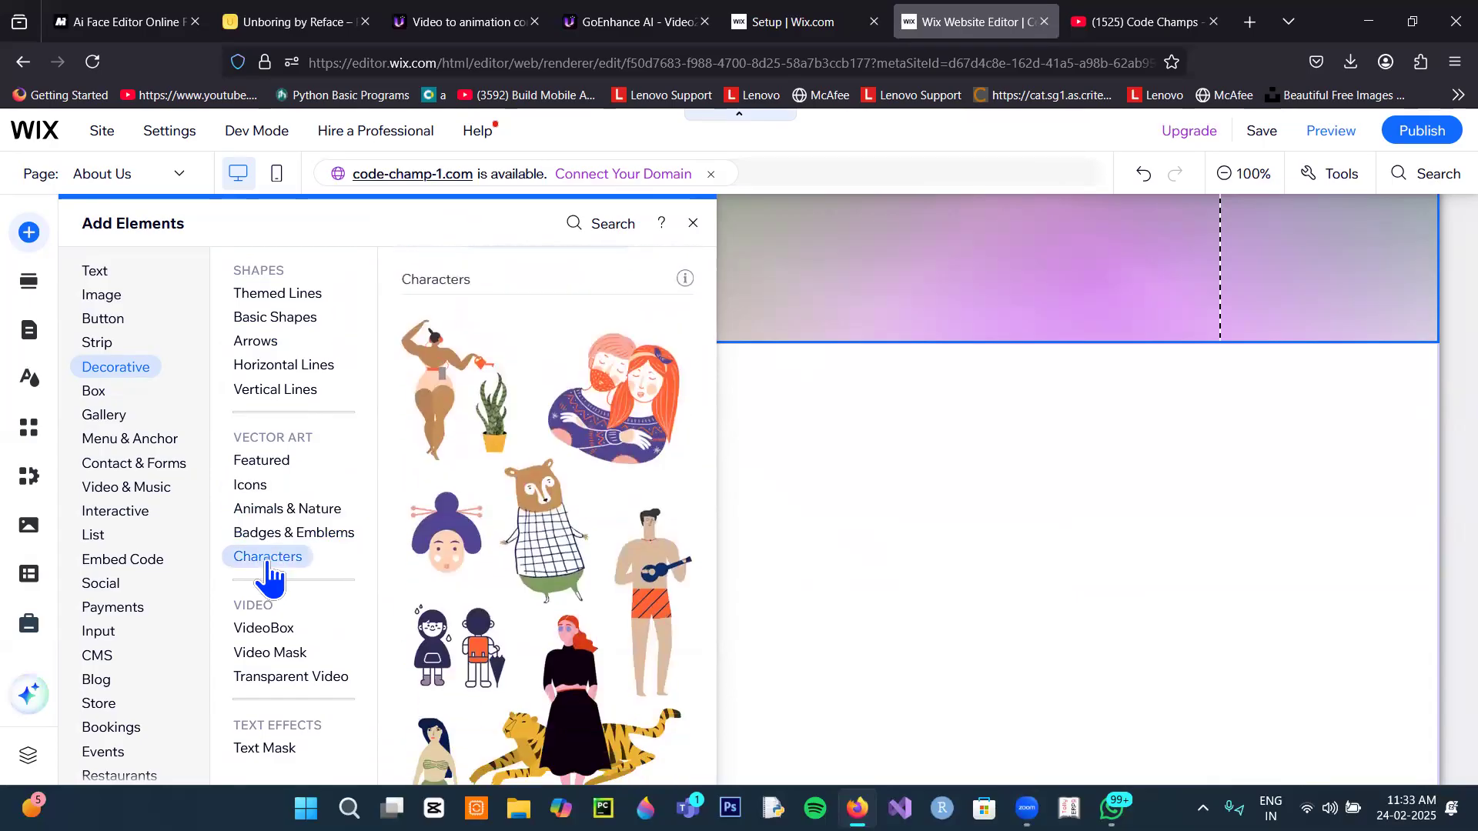
Step: Add the stone-hand video mask preset below the gradient strip
click(262, 628)
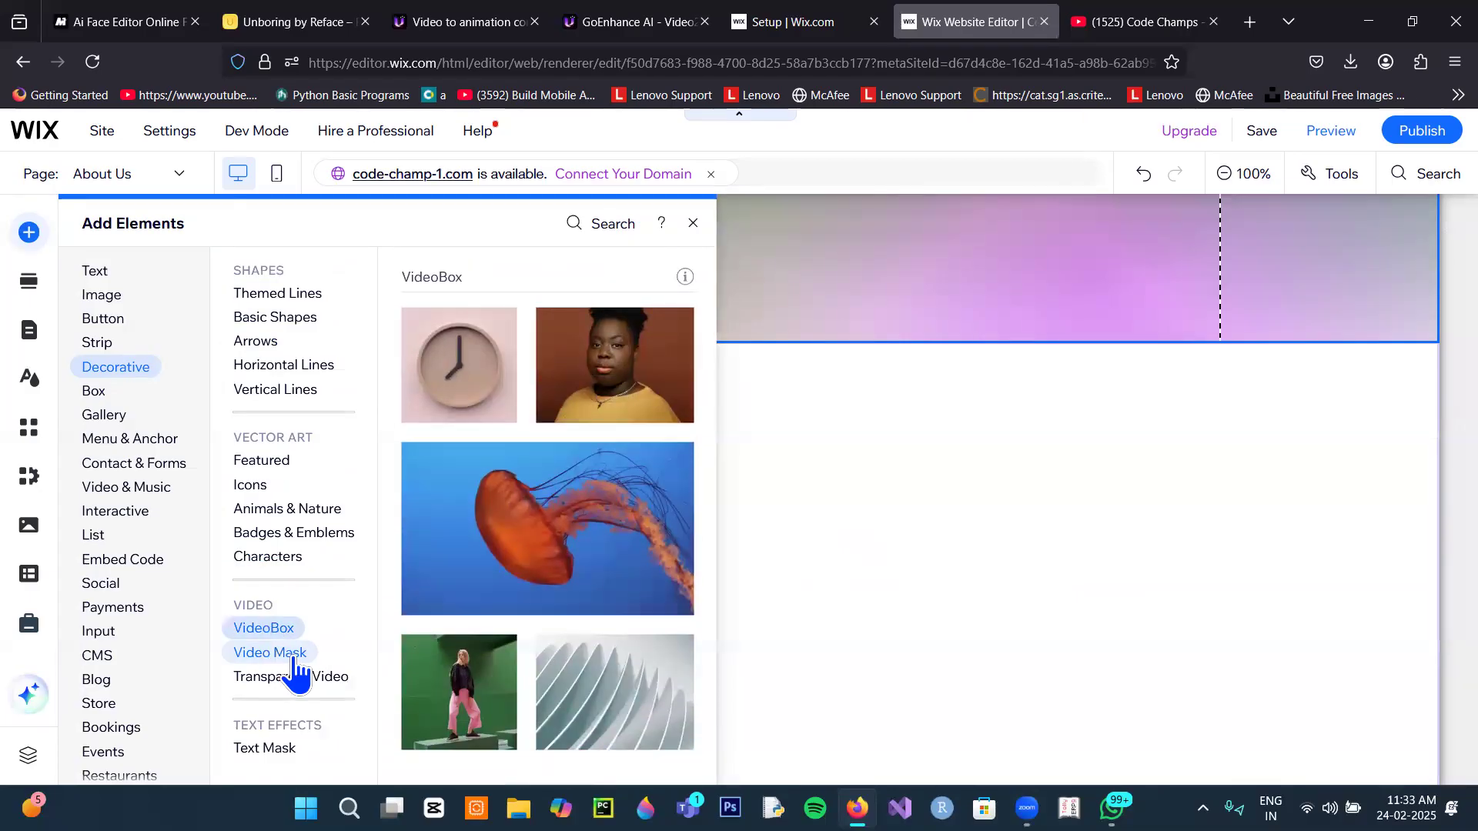
click(290, 653)
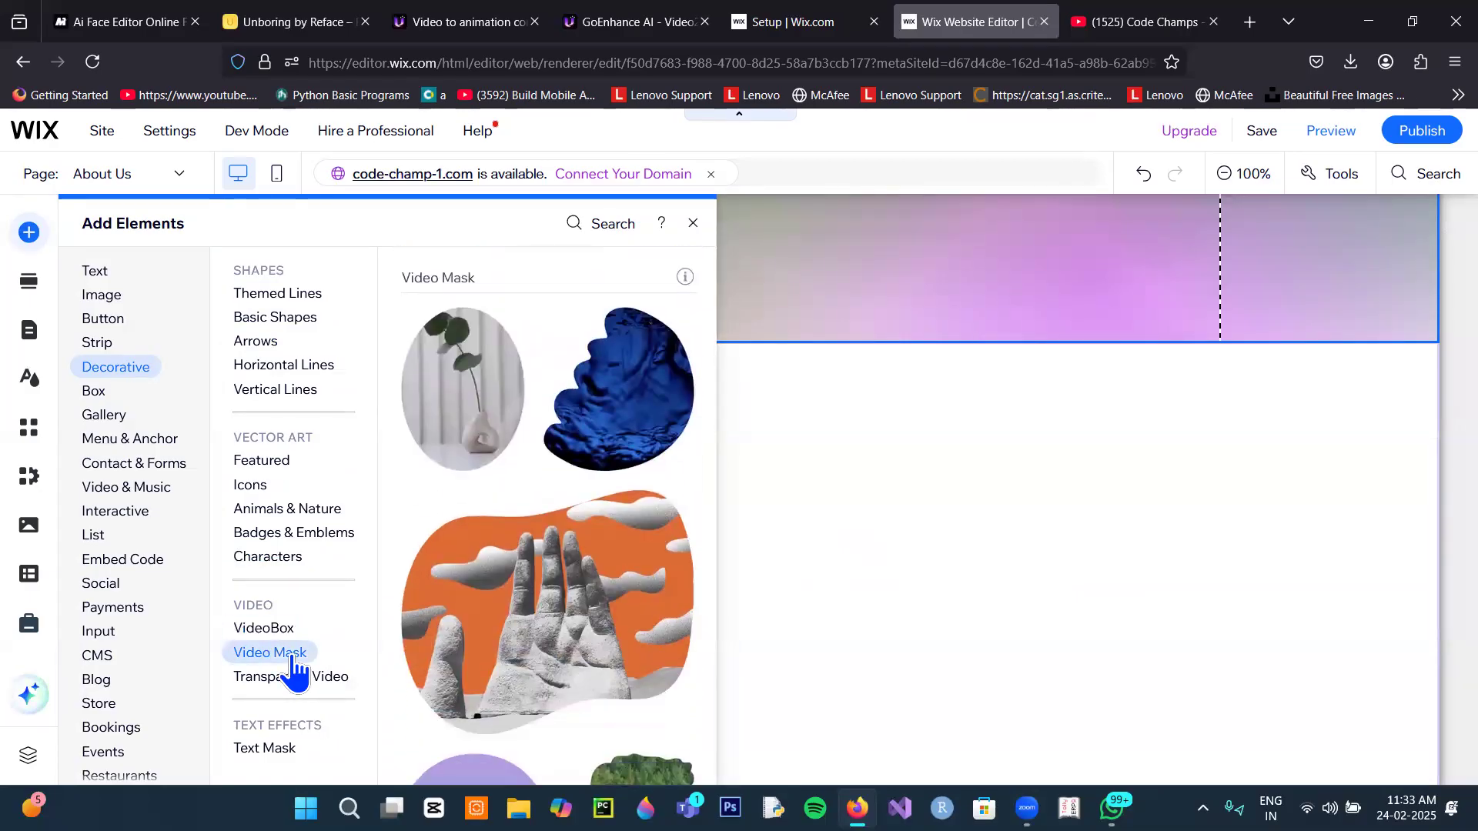
click(298, 636)
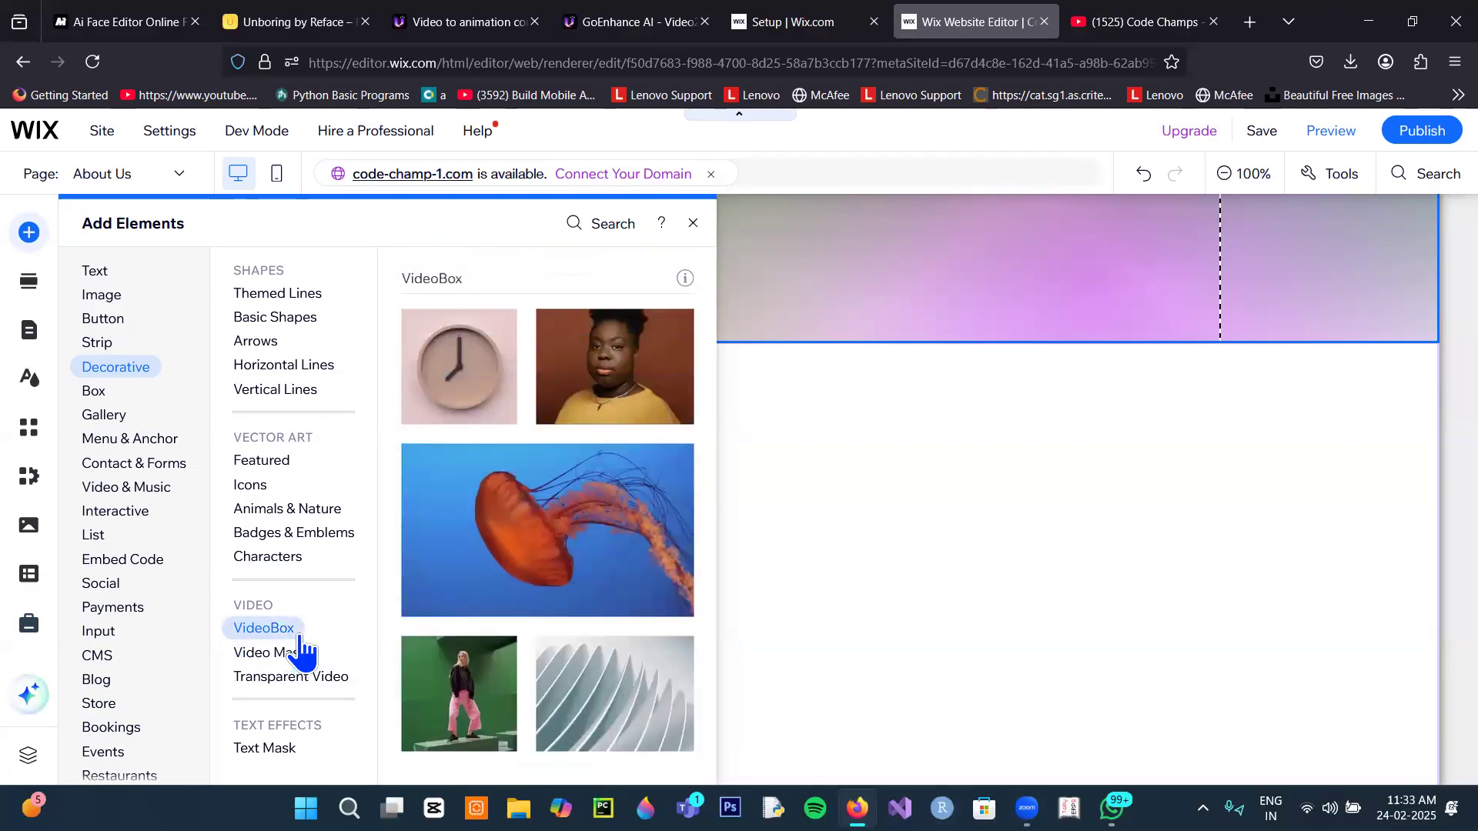
click(291, 654)
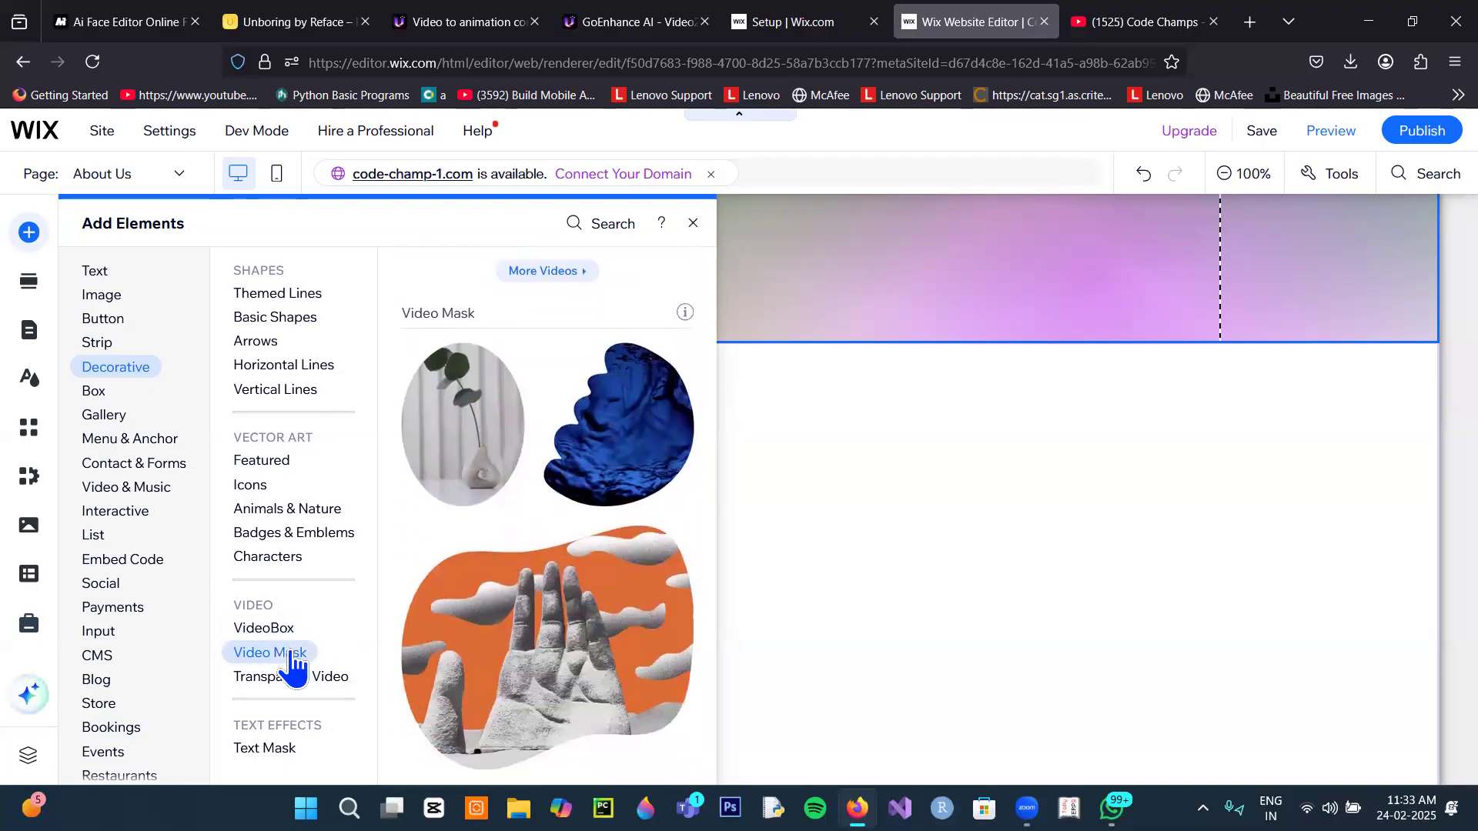
click(572, 651)
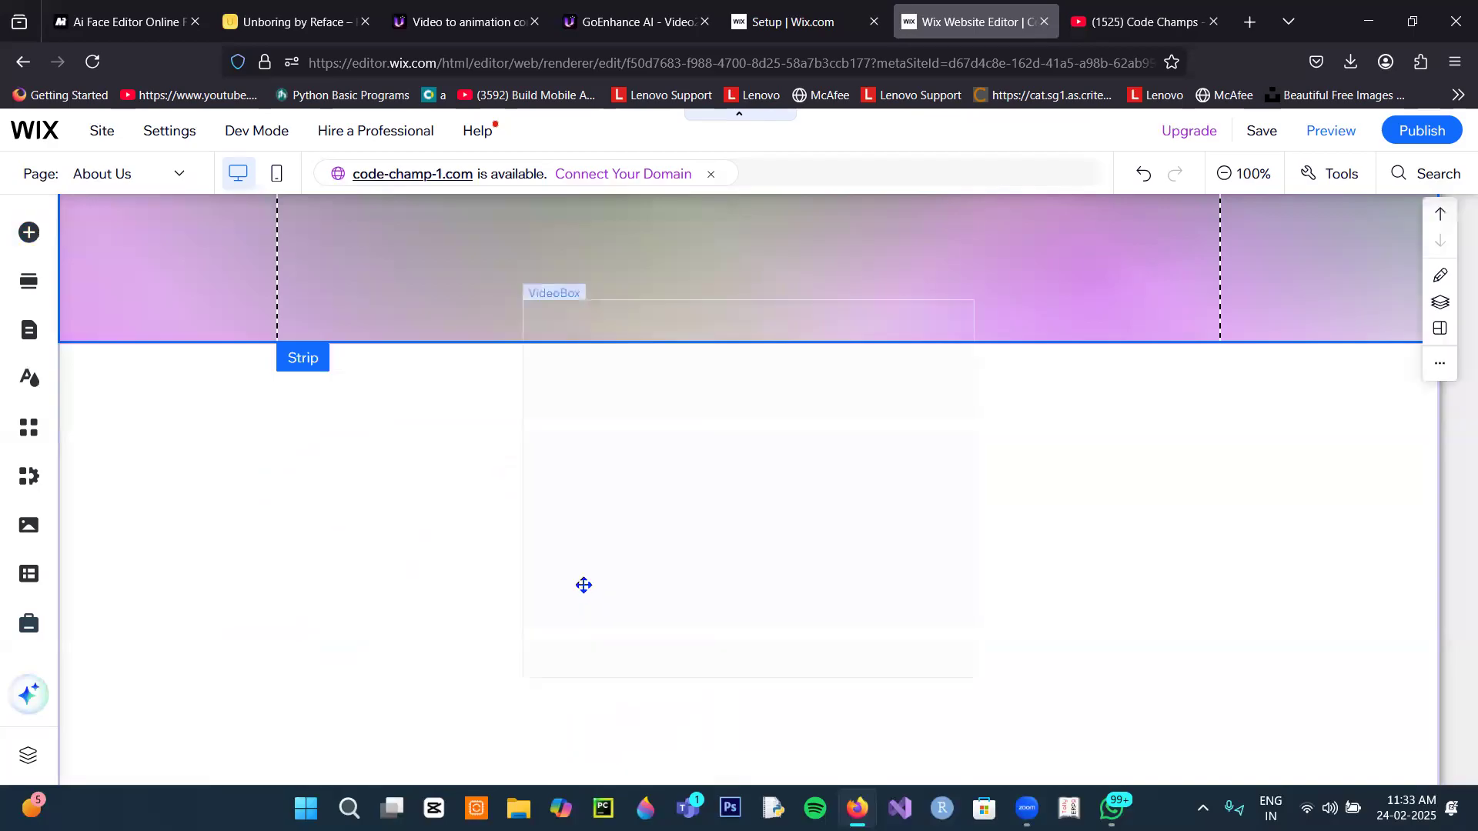
Step: Move the masked VideoBox left and replace its clip with the man-in-profile stock video
drag(742, 504, 503, 565)
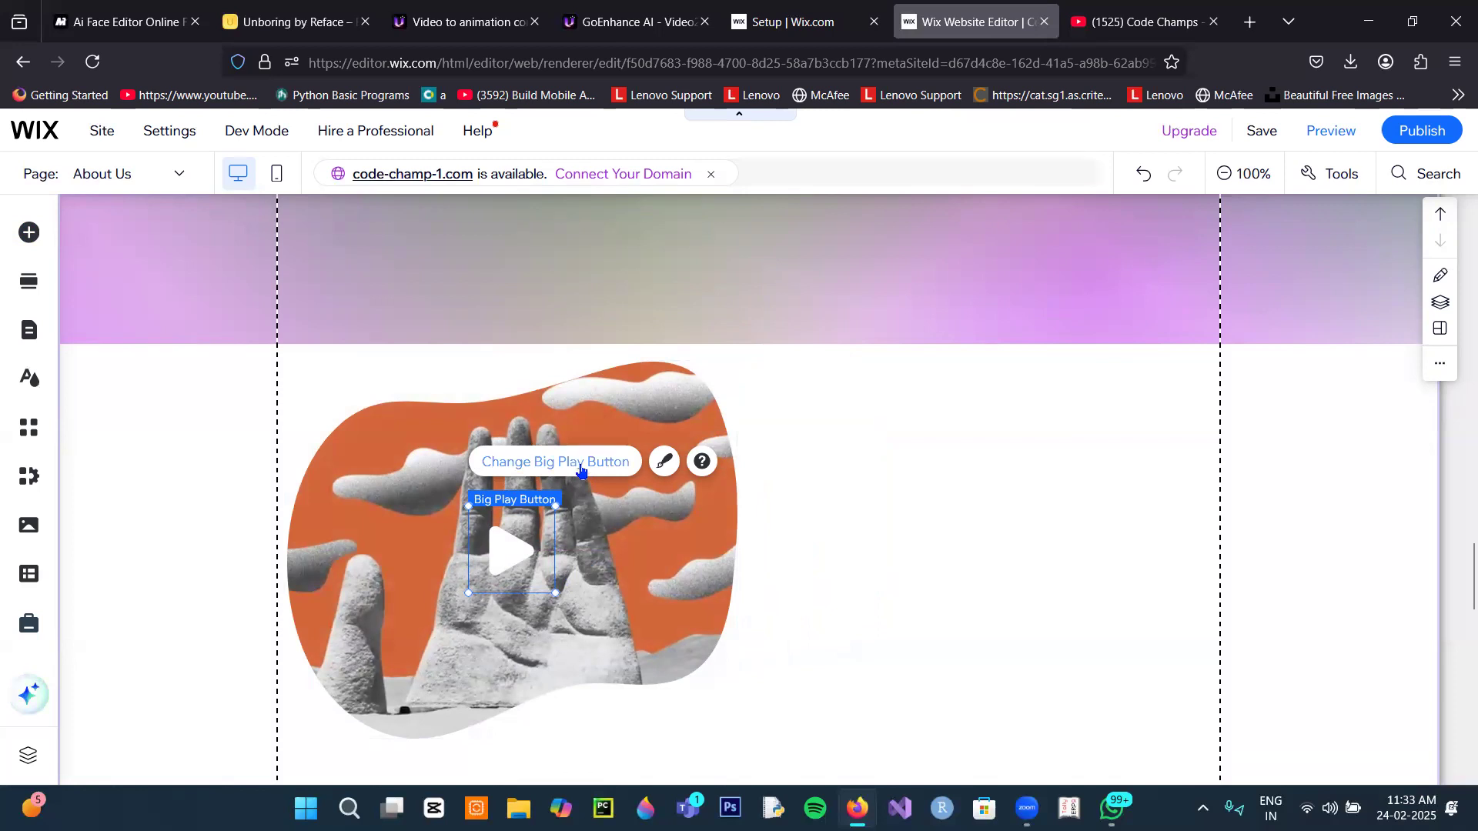
click(693, 593)
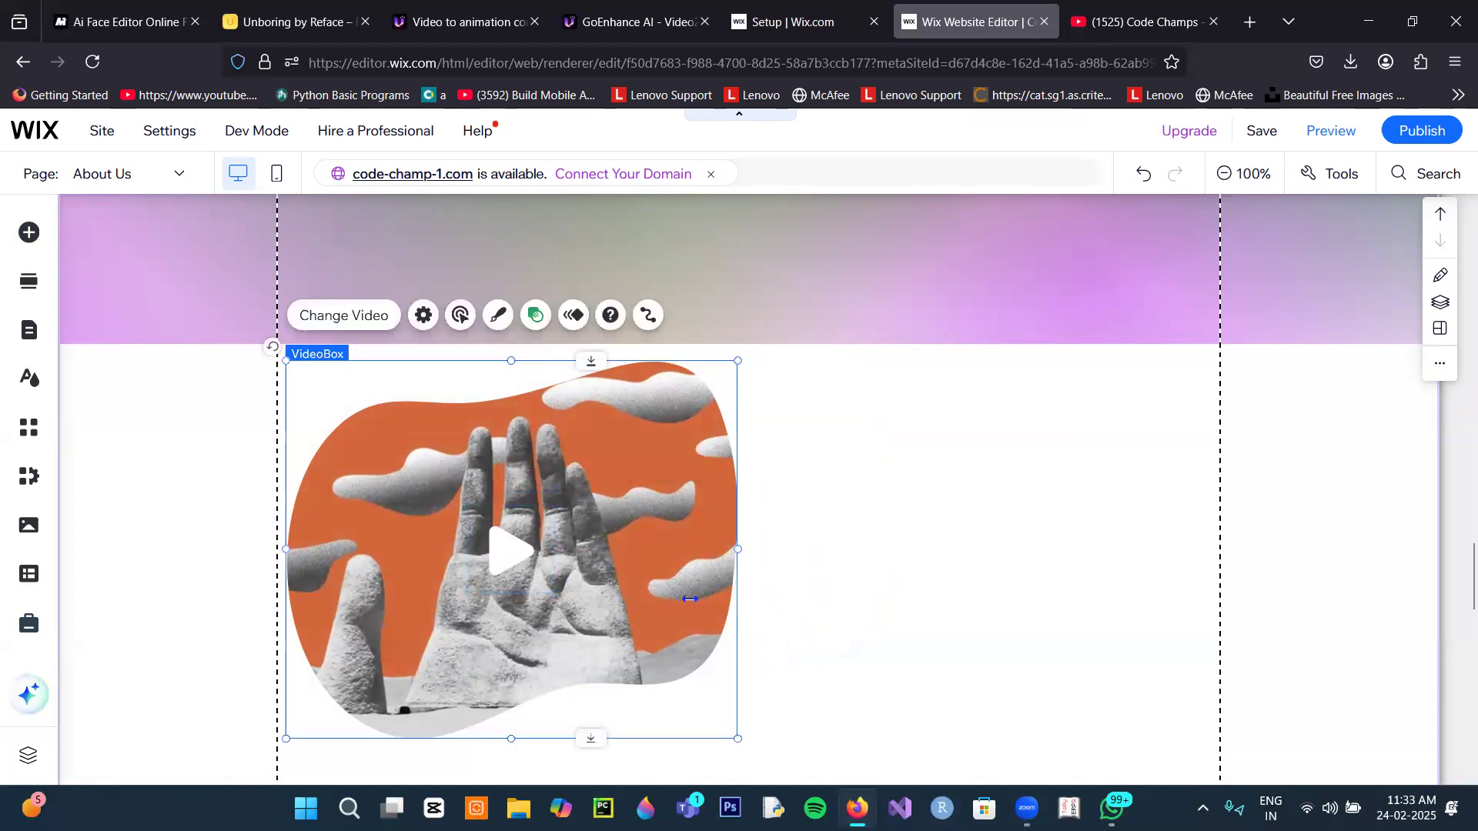
click(344, 316)
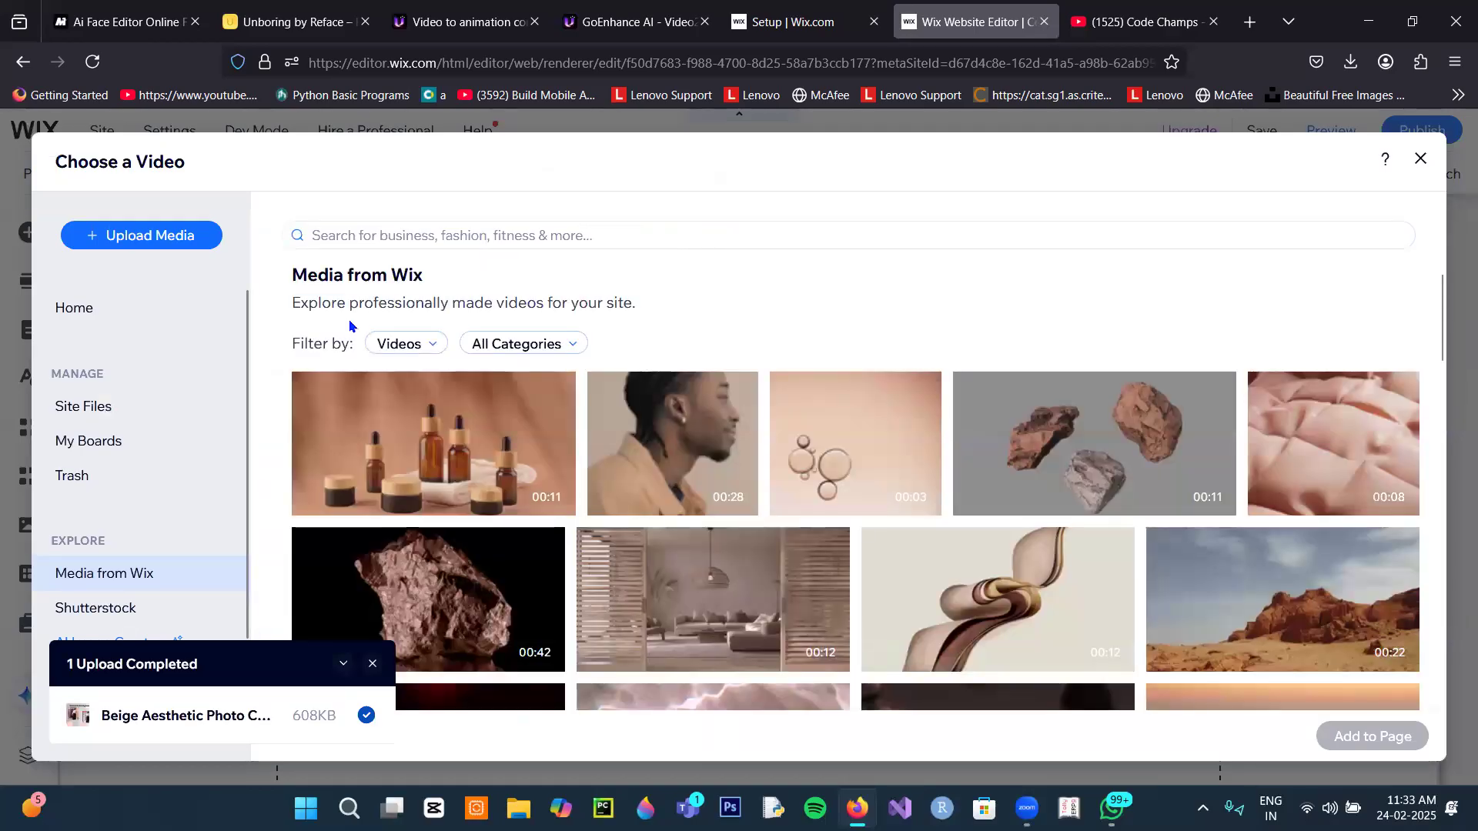
mouse_move(494, 469)
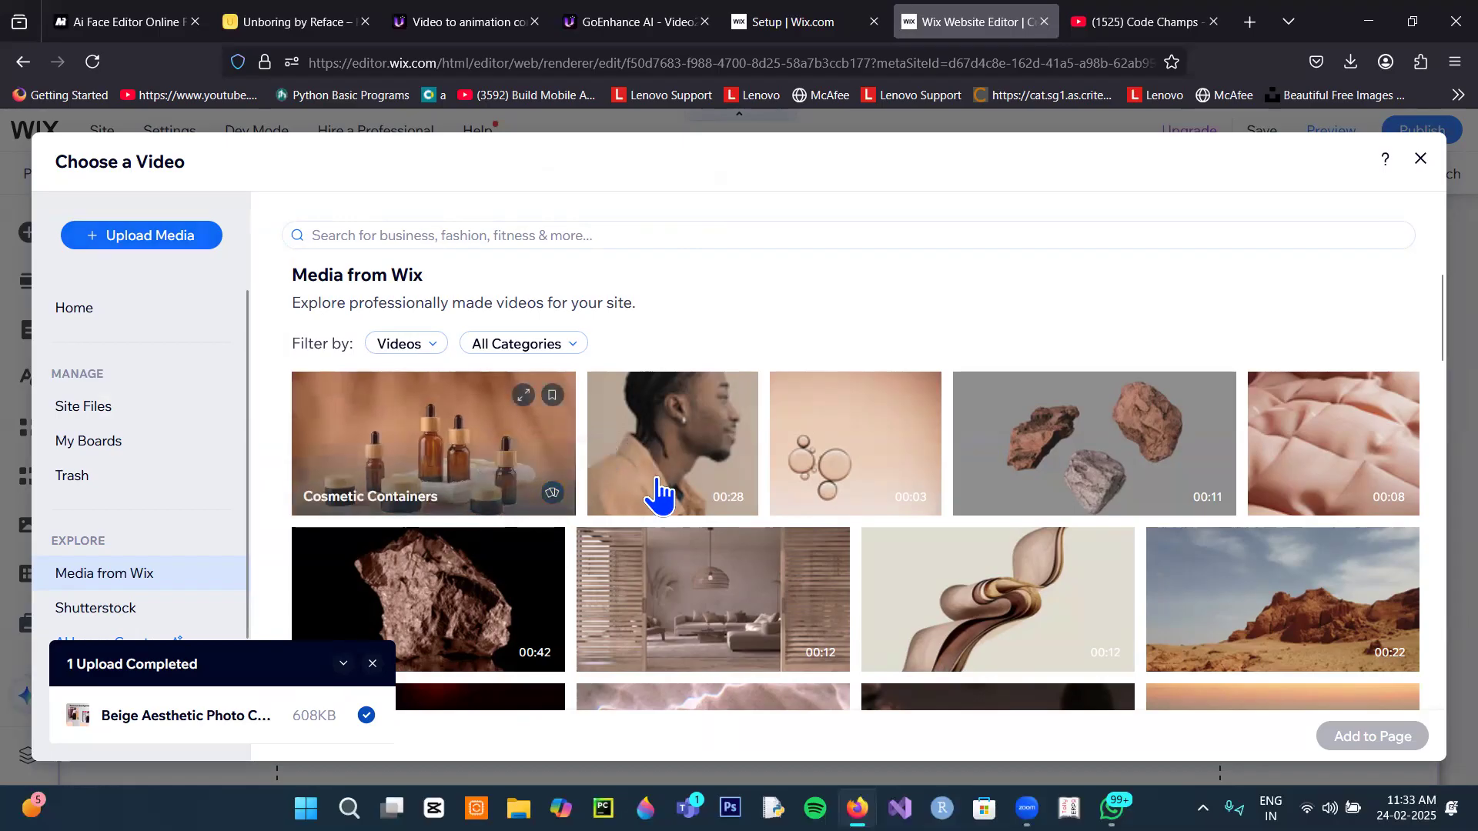
click(703, 498)
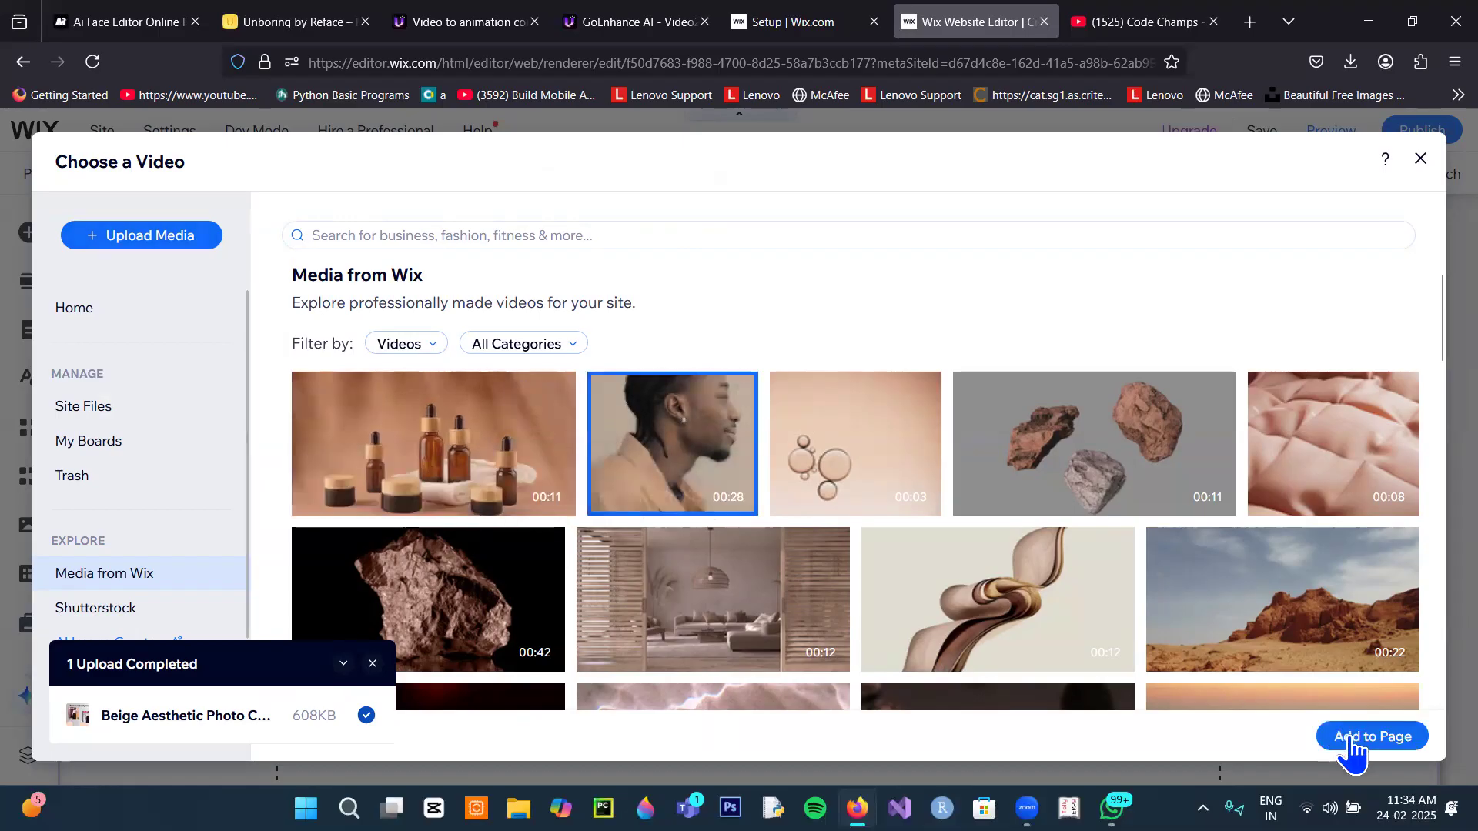
click(1337, 736)
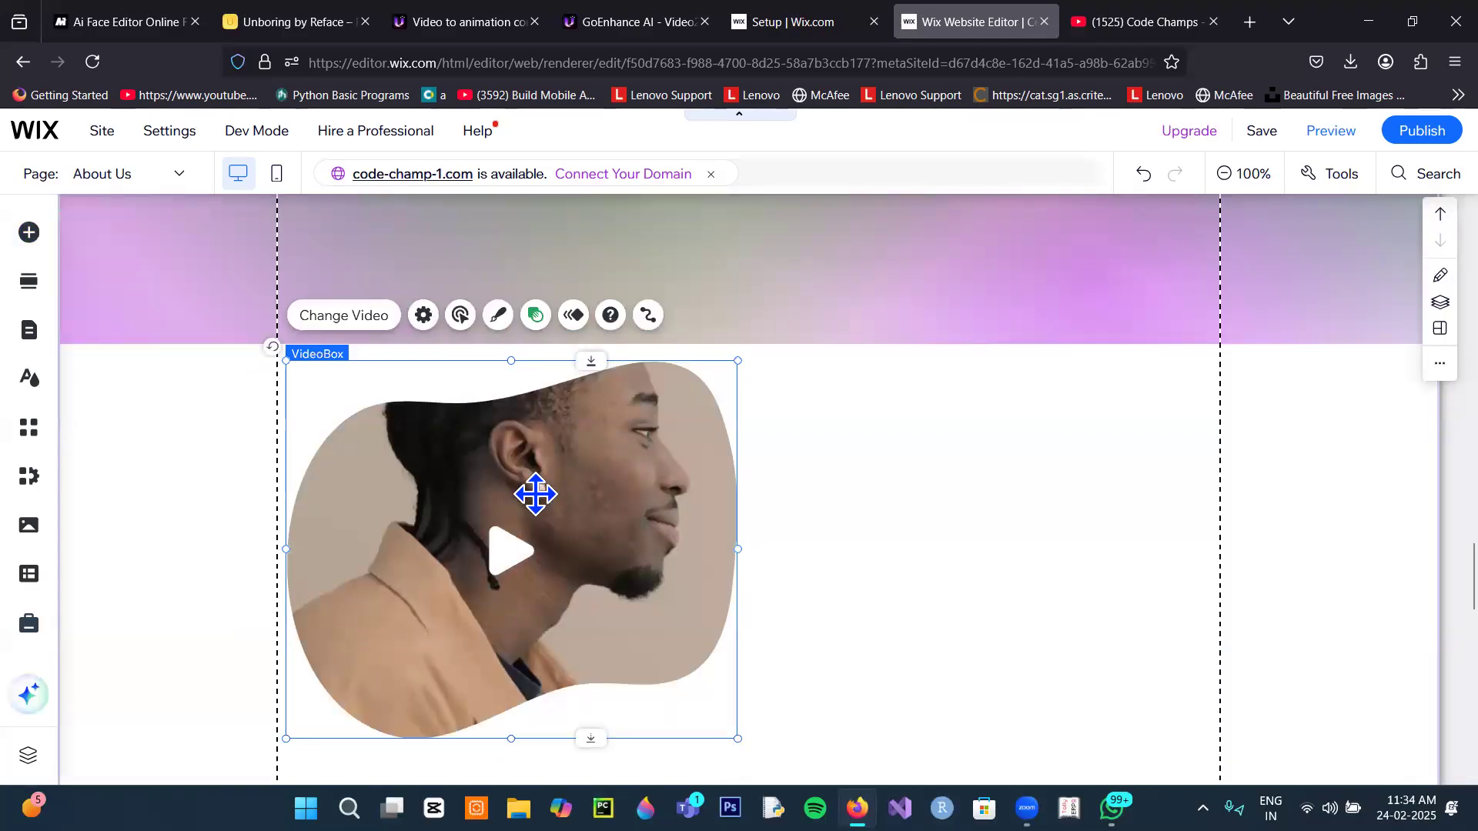
scroll(693, 515, down, 3)
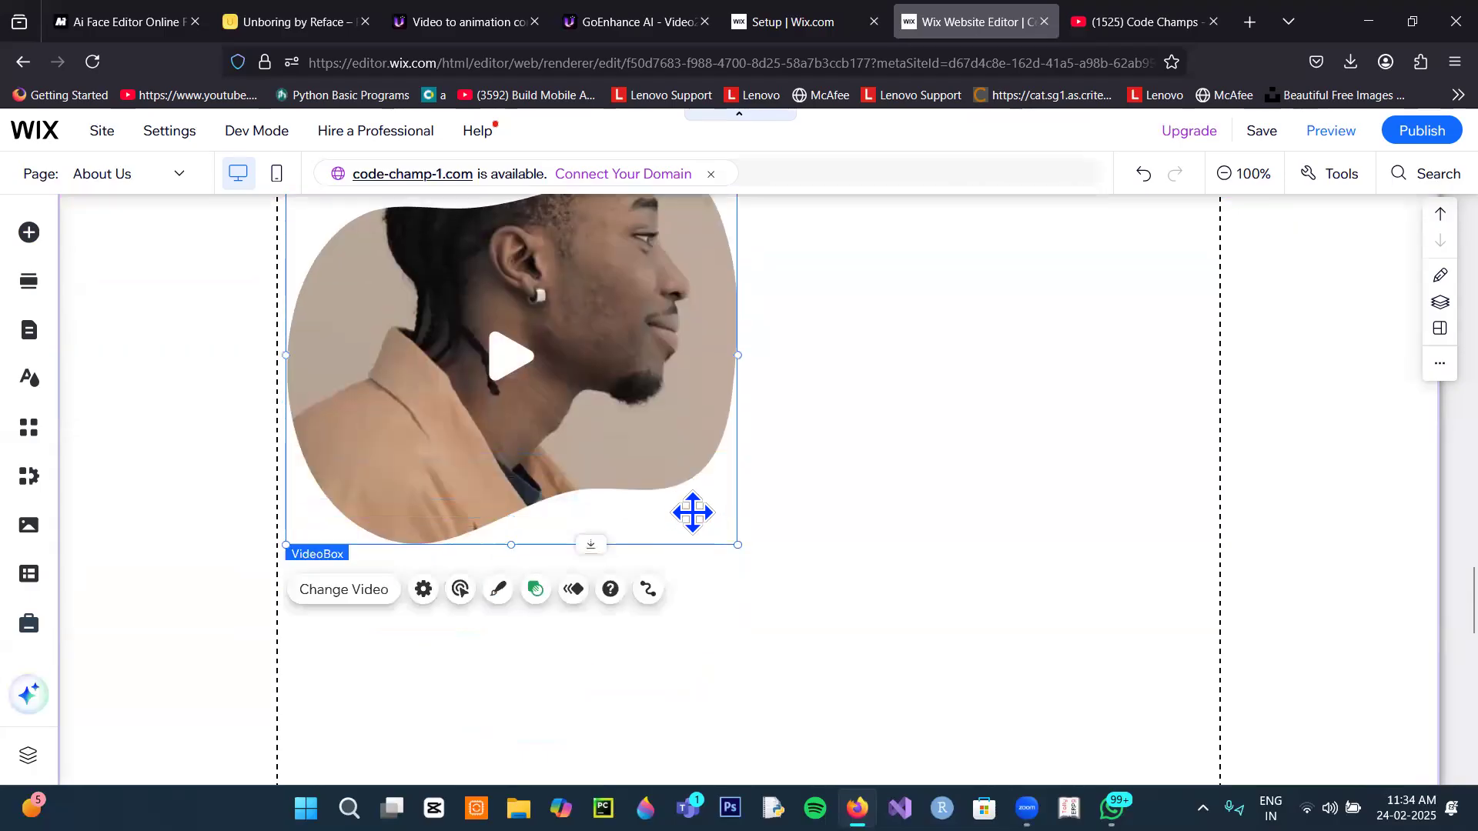
click(829, 574)
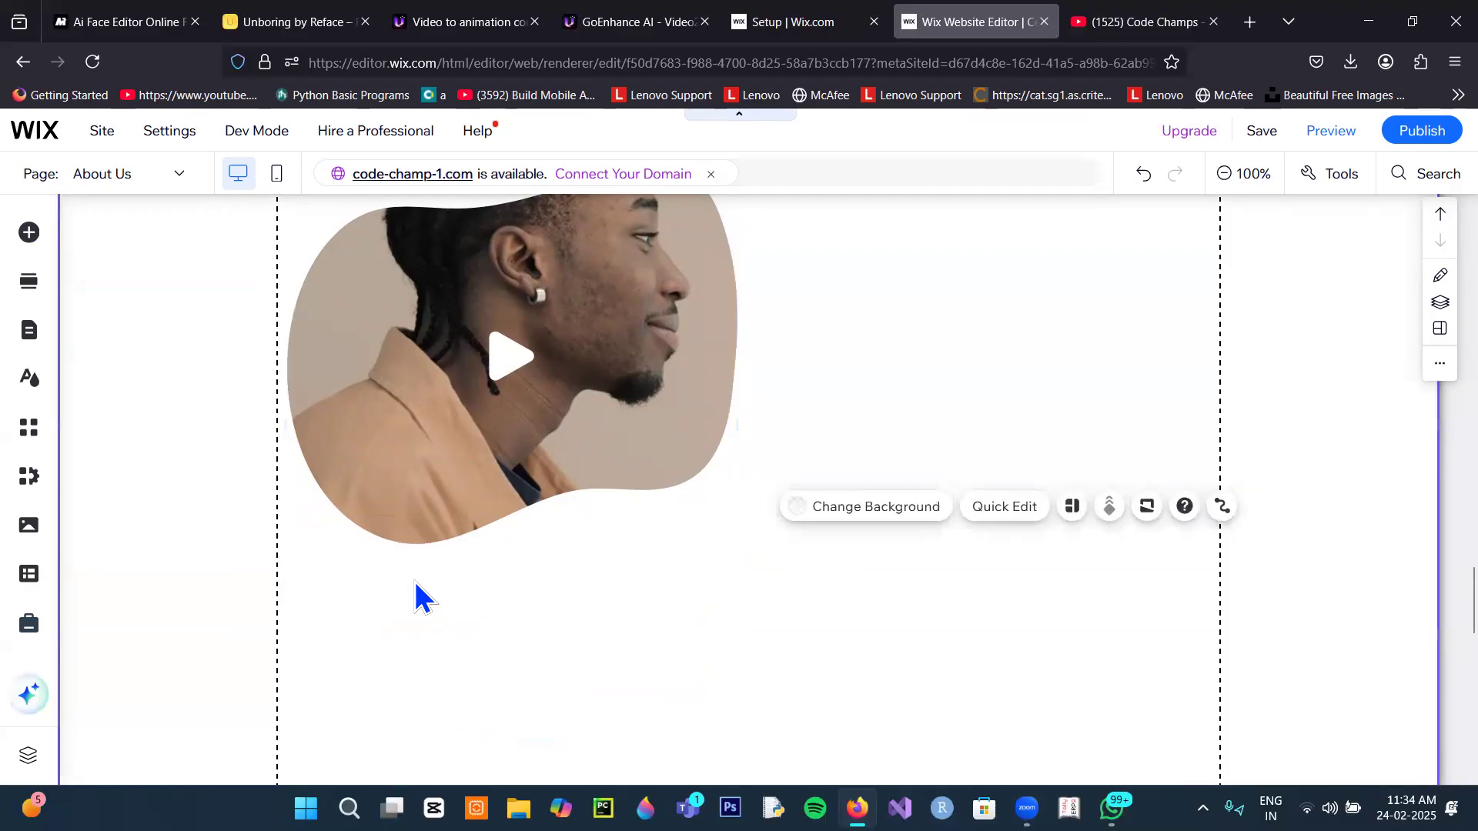
Step: Give the VideoBox section the Oil Bubbles Abstract stock video as its background
click(870, 508)
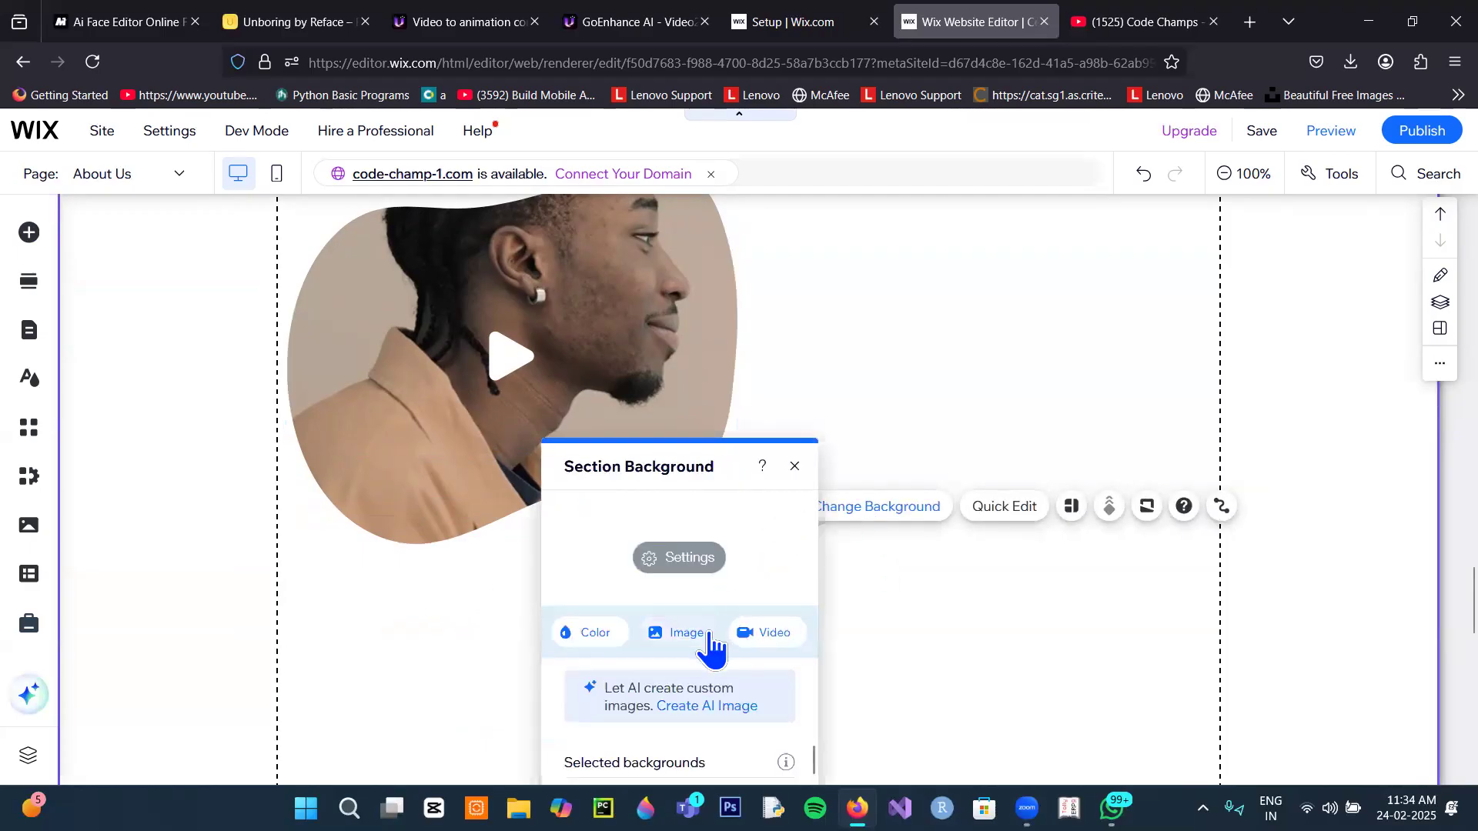
click(767, 634)
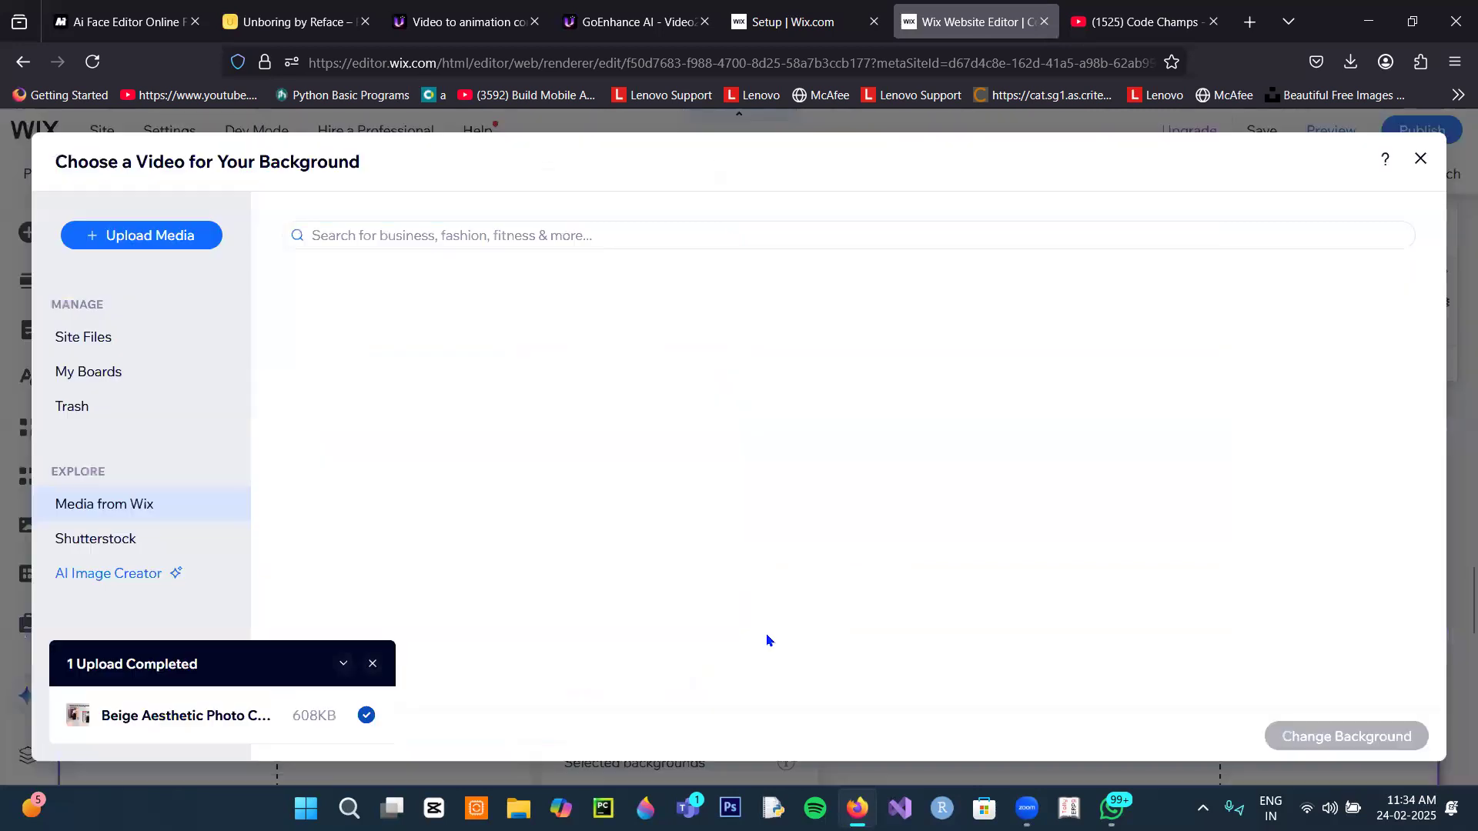
click(882, 472)
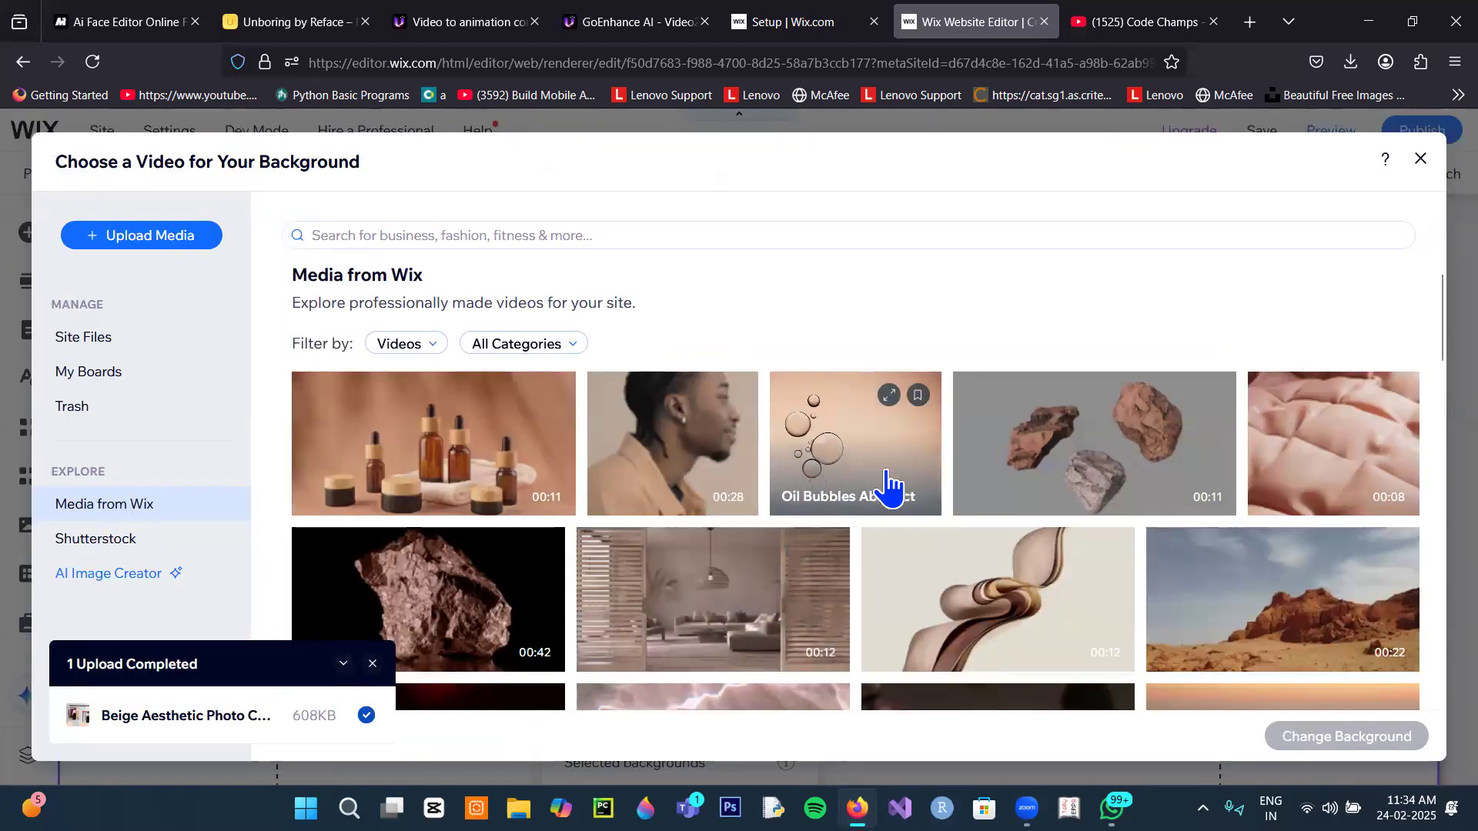
click(1293, 740)
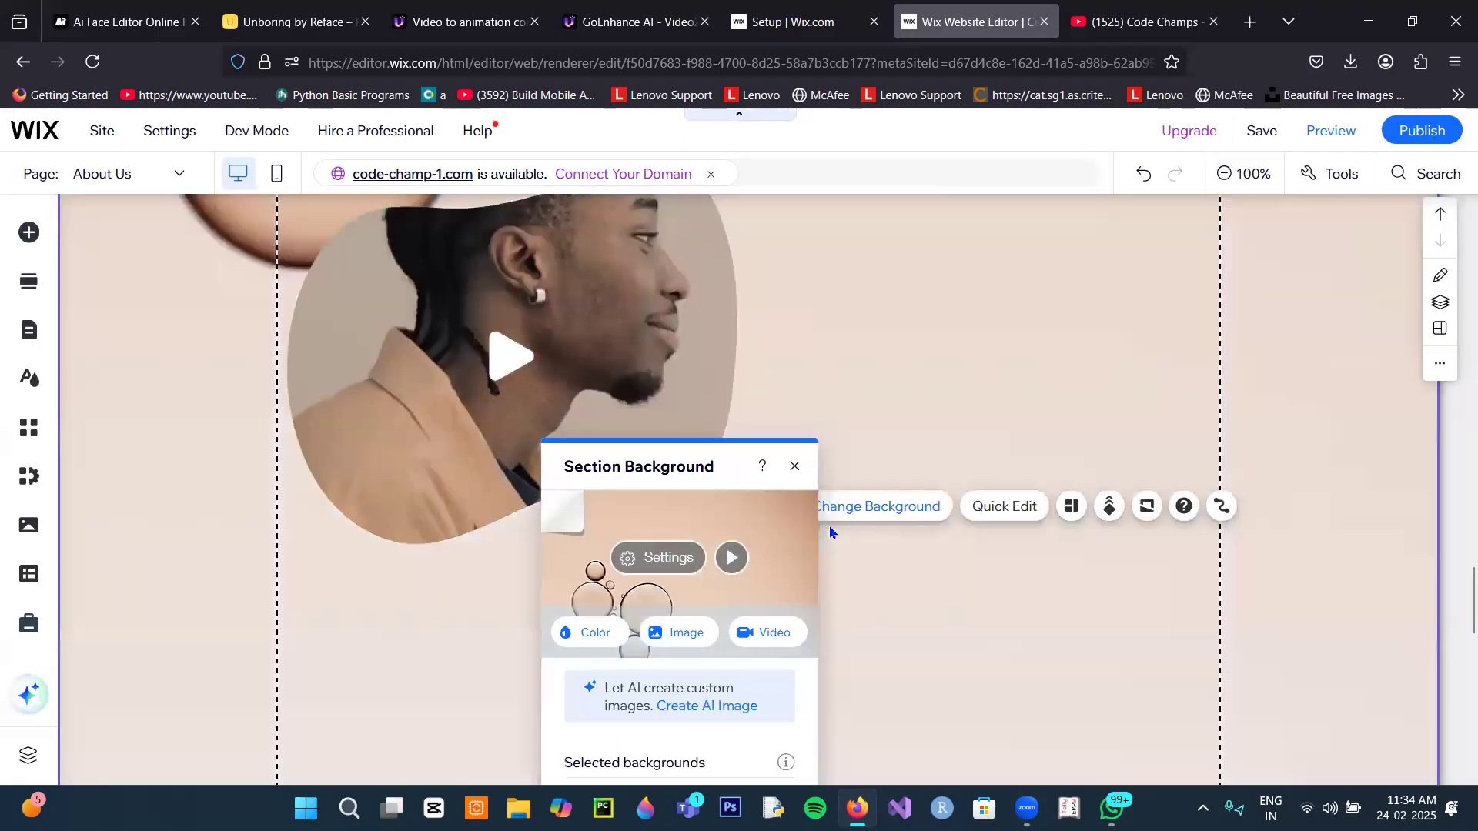
scroll(985, 674, up, 5)
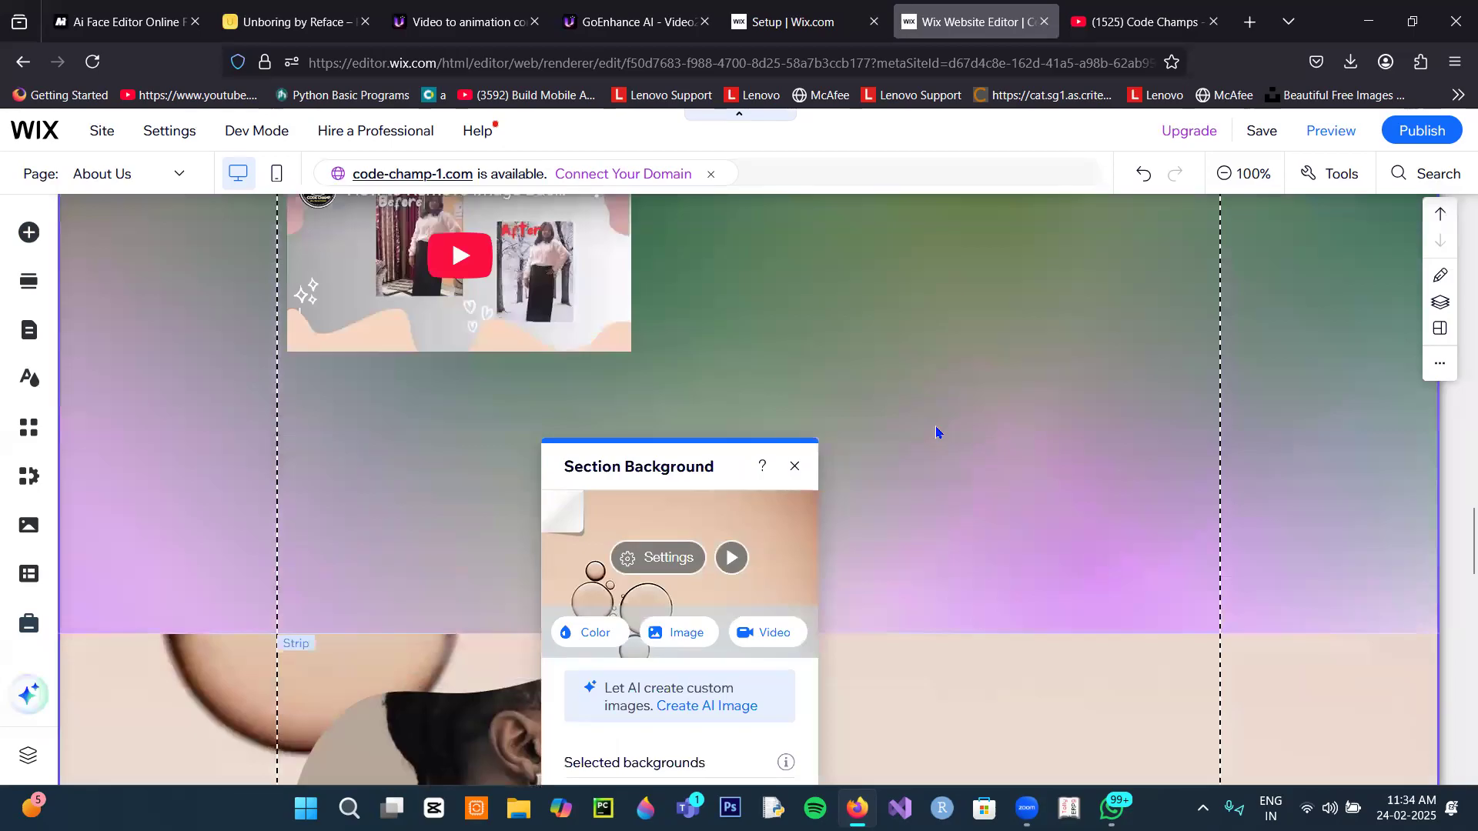
scroll(1000, 616, down, 10)
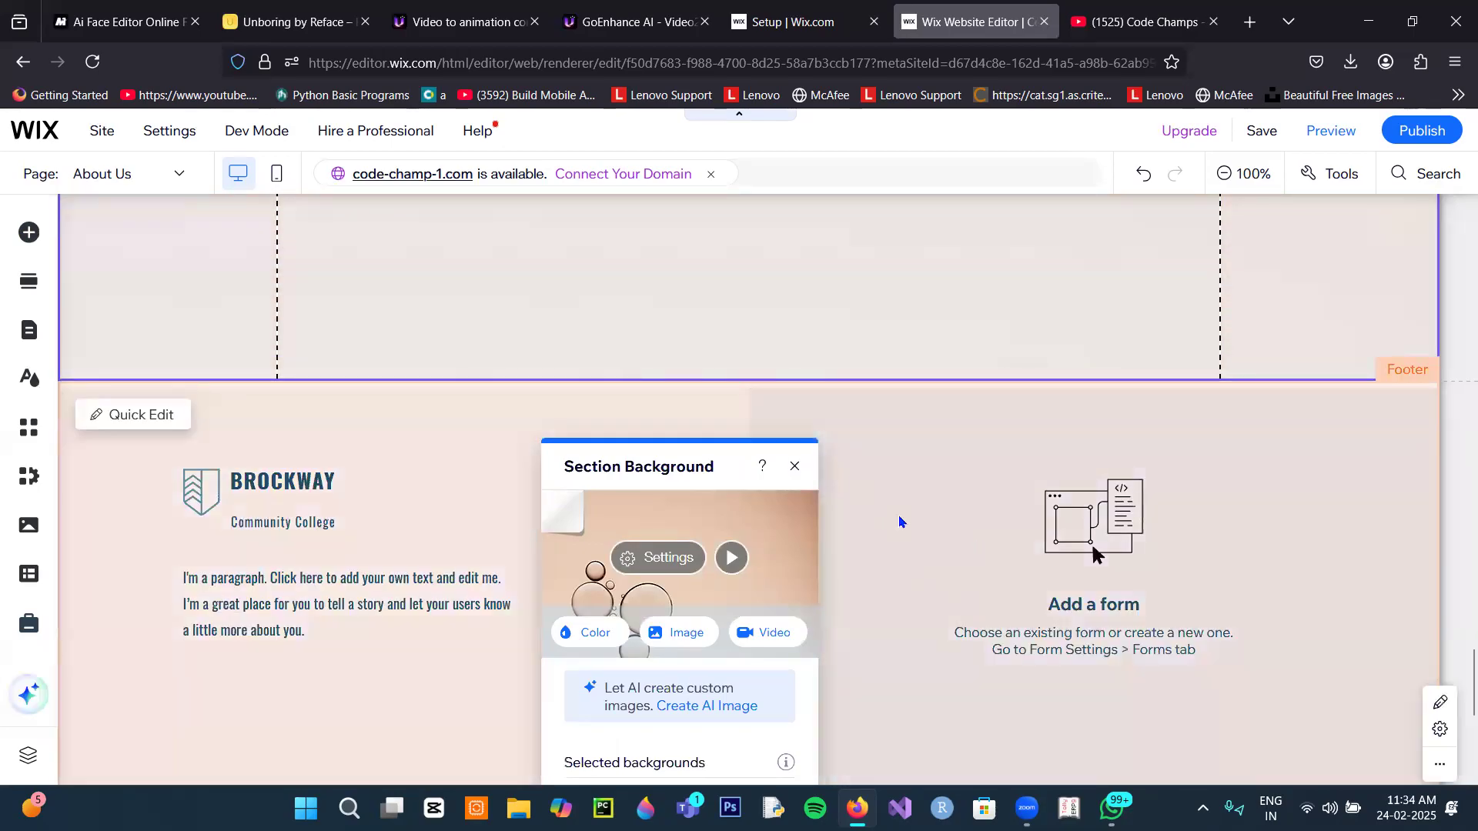
Step: Select the footer's empty Wix form and open it for editing
click(899, 522)
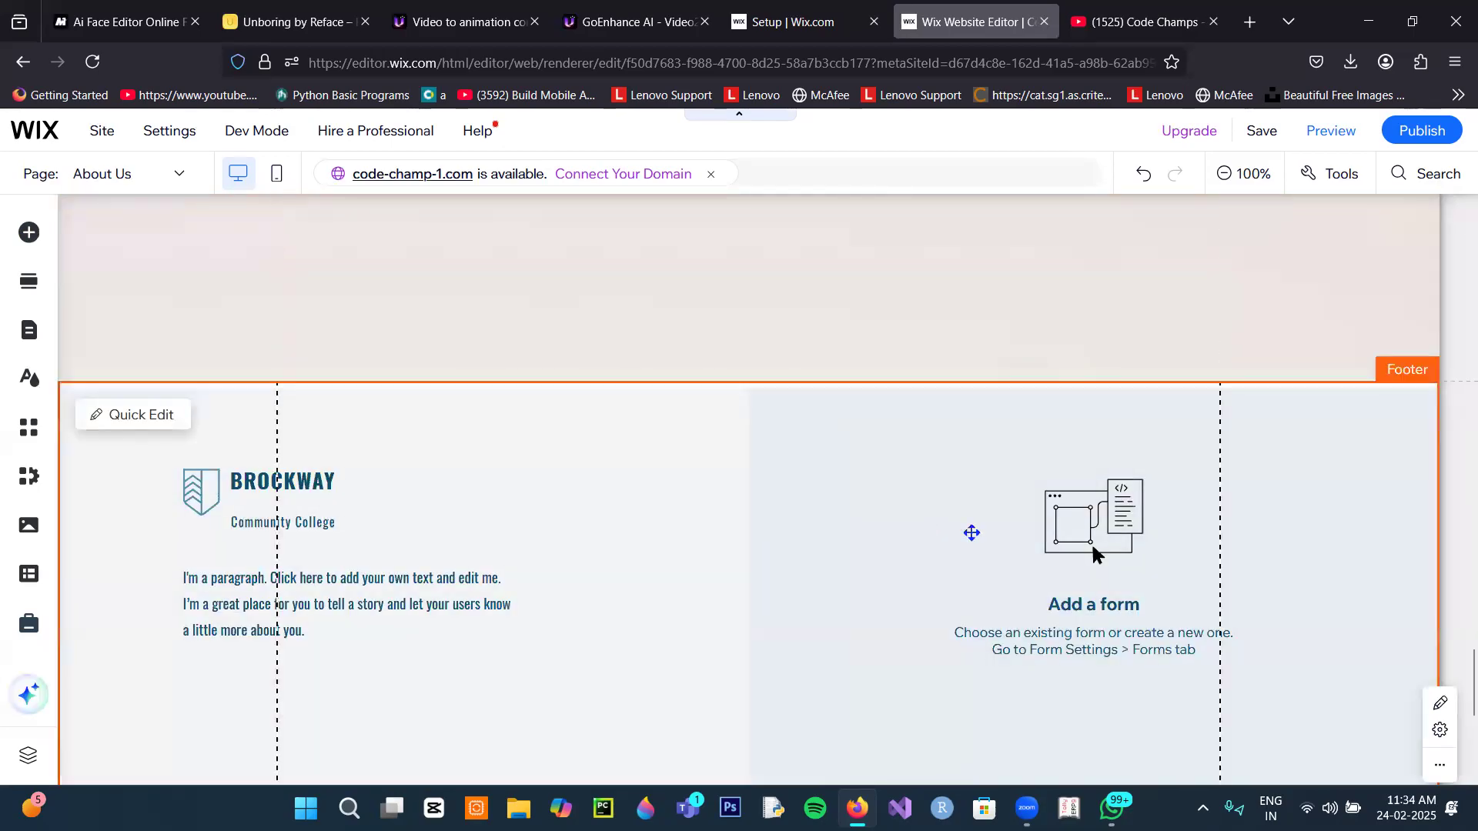
click(1106, 607)
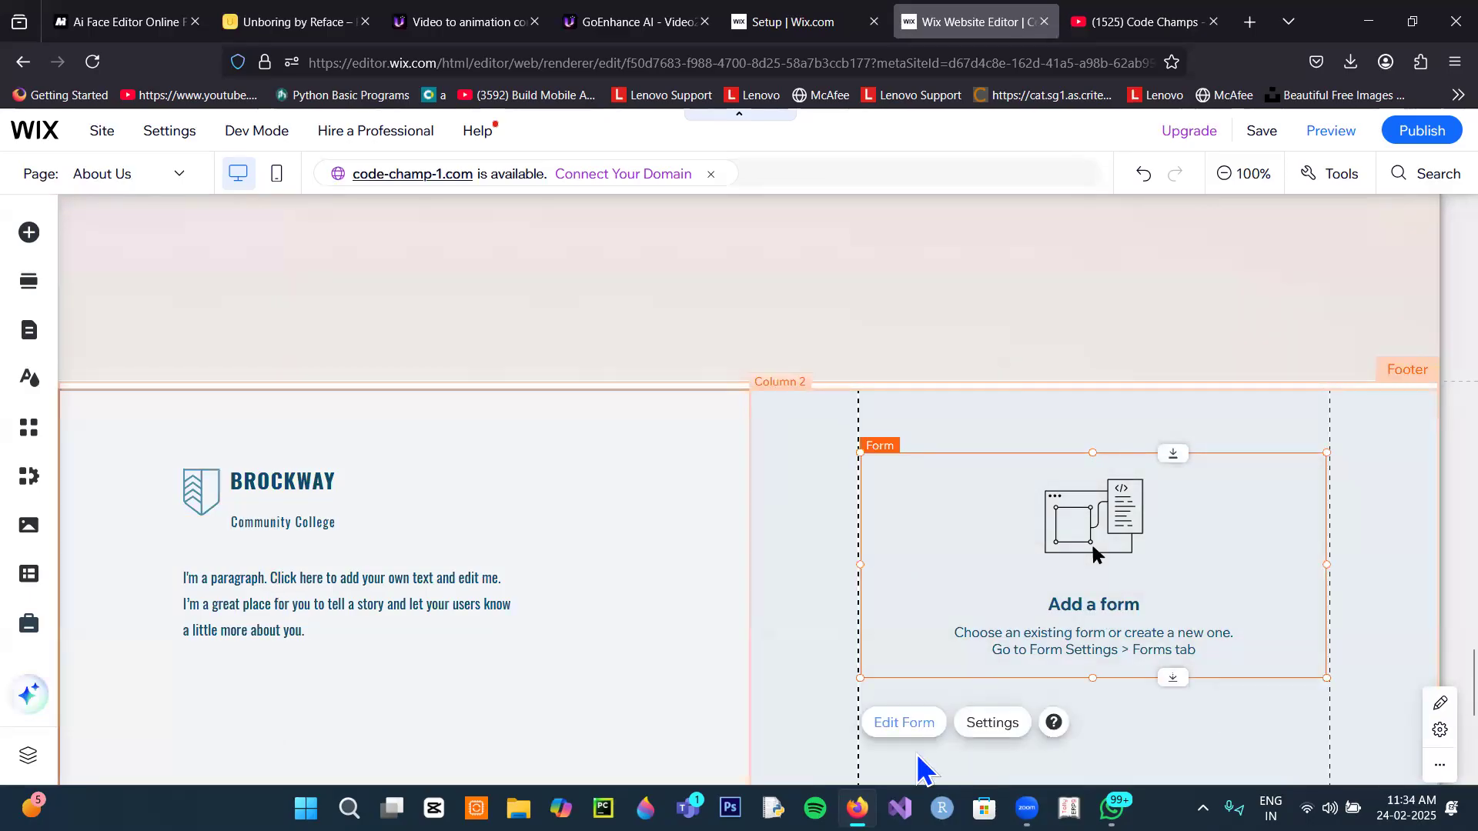
click(906, 724)
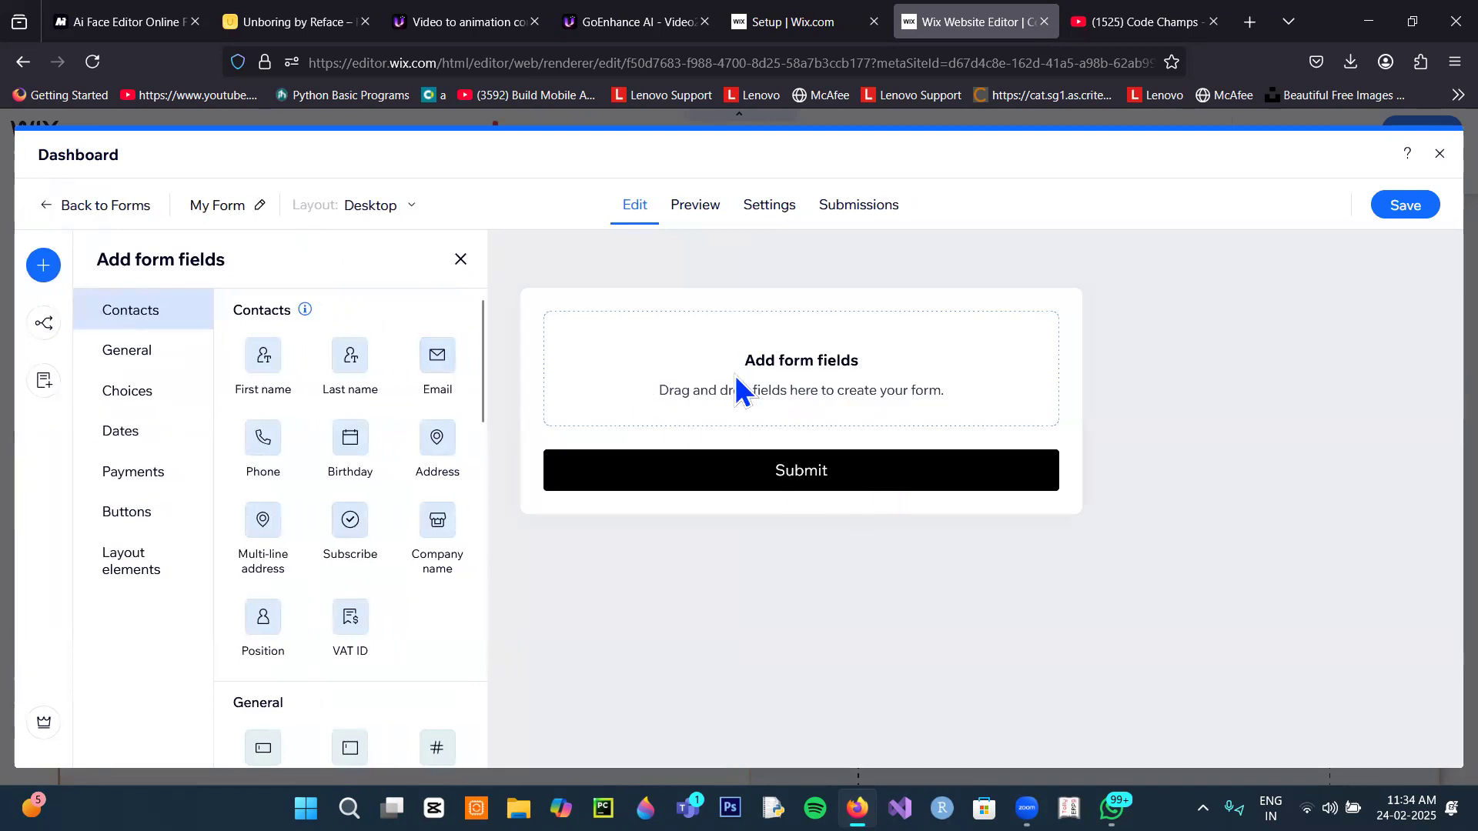
Step: Add First name, Last name, Email and Phone fields to the form
click(259, 370)
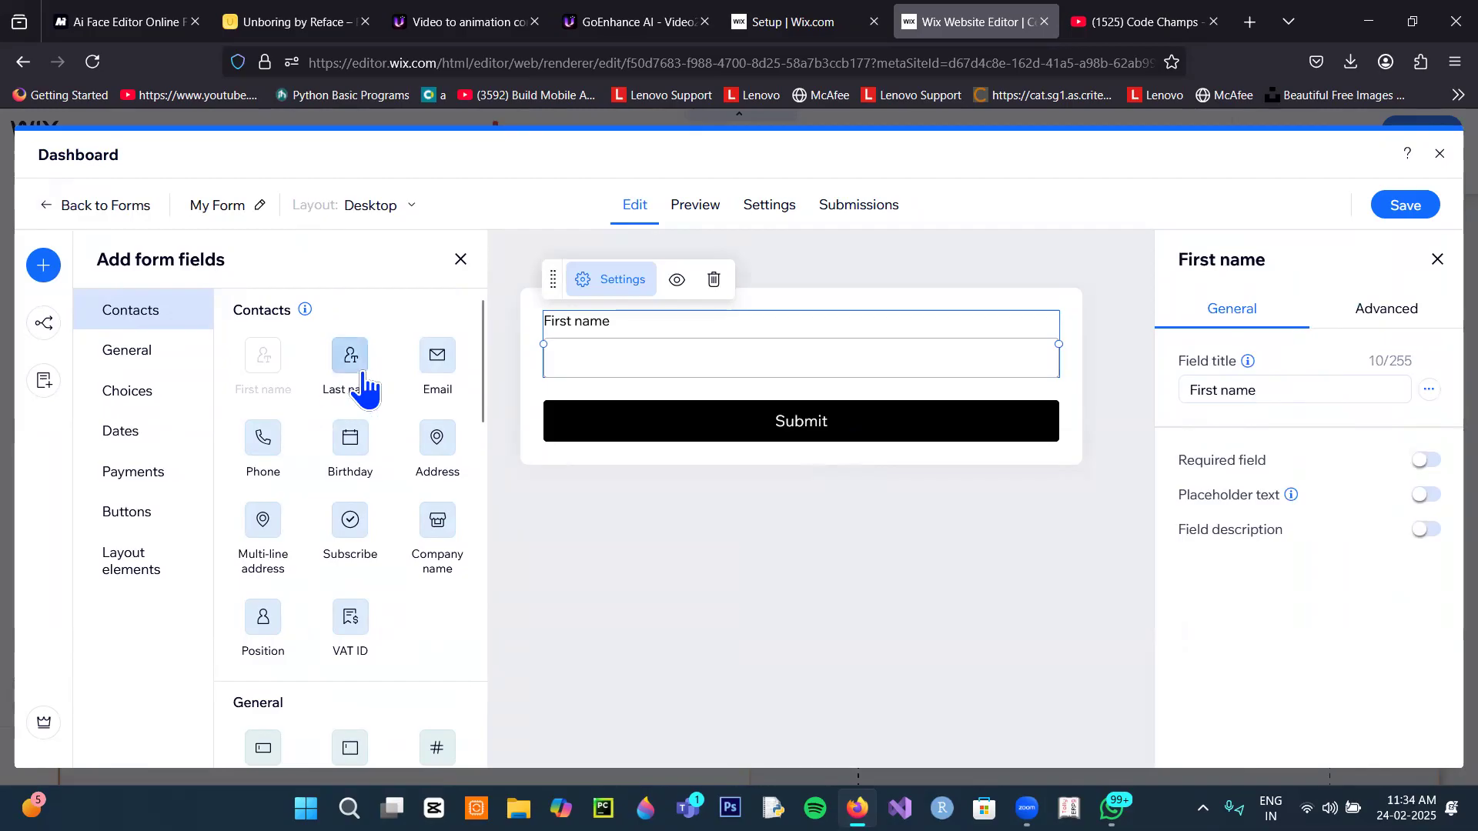
click(613, 515)
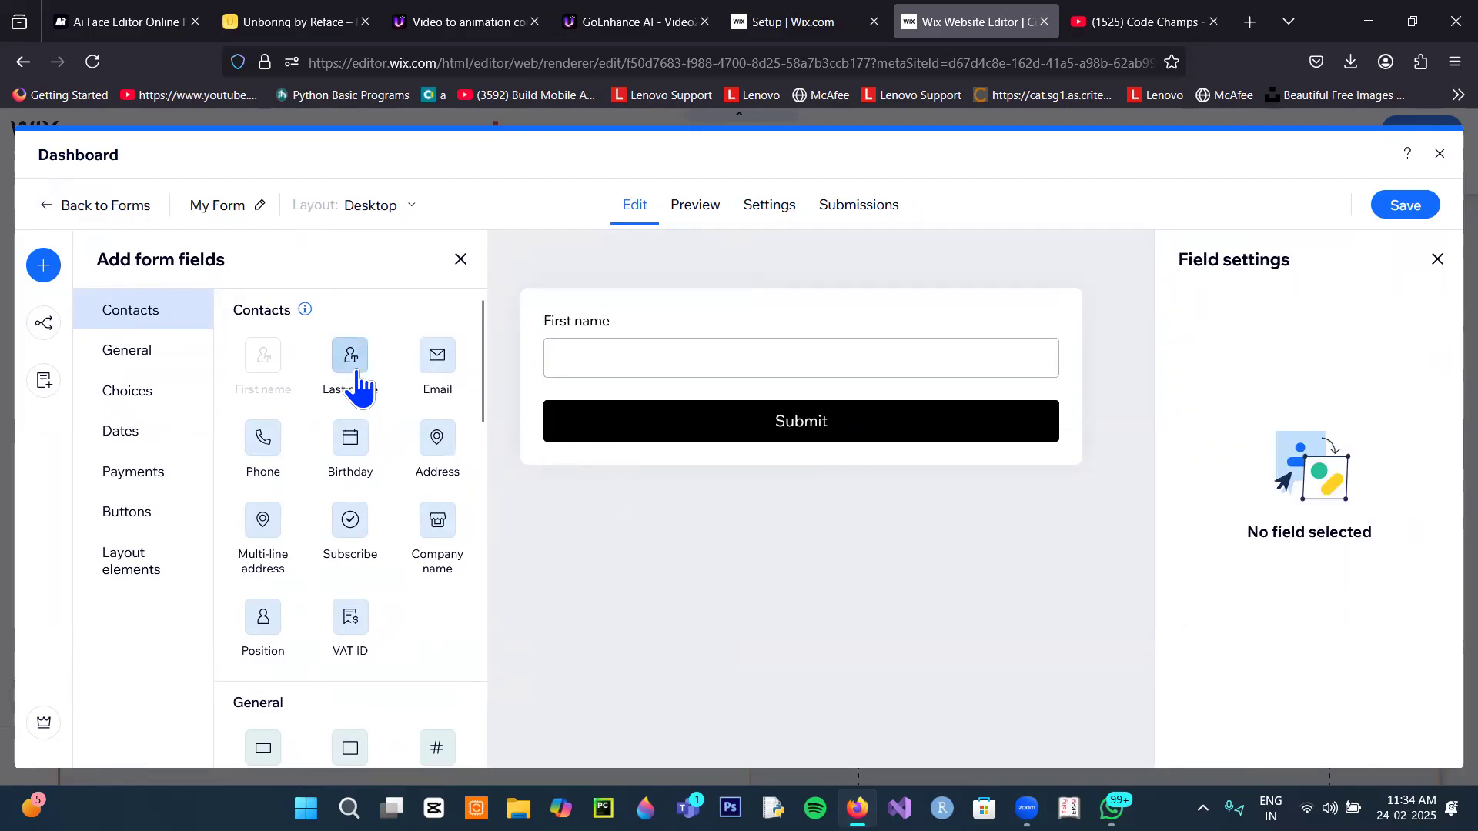
click(357, 377)
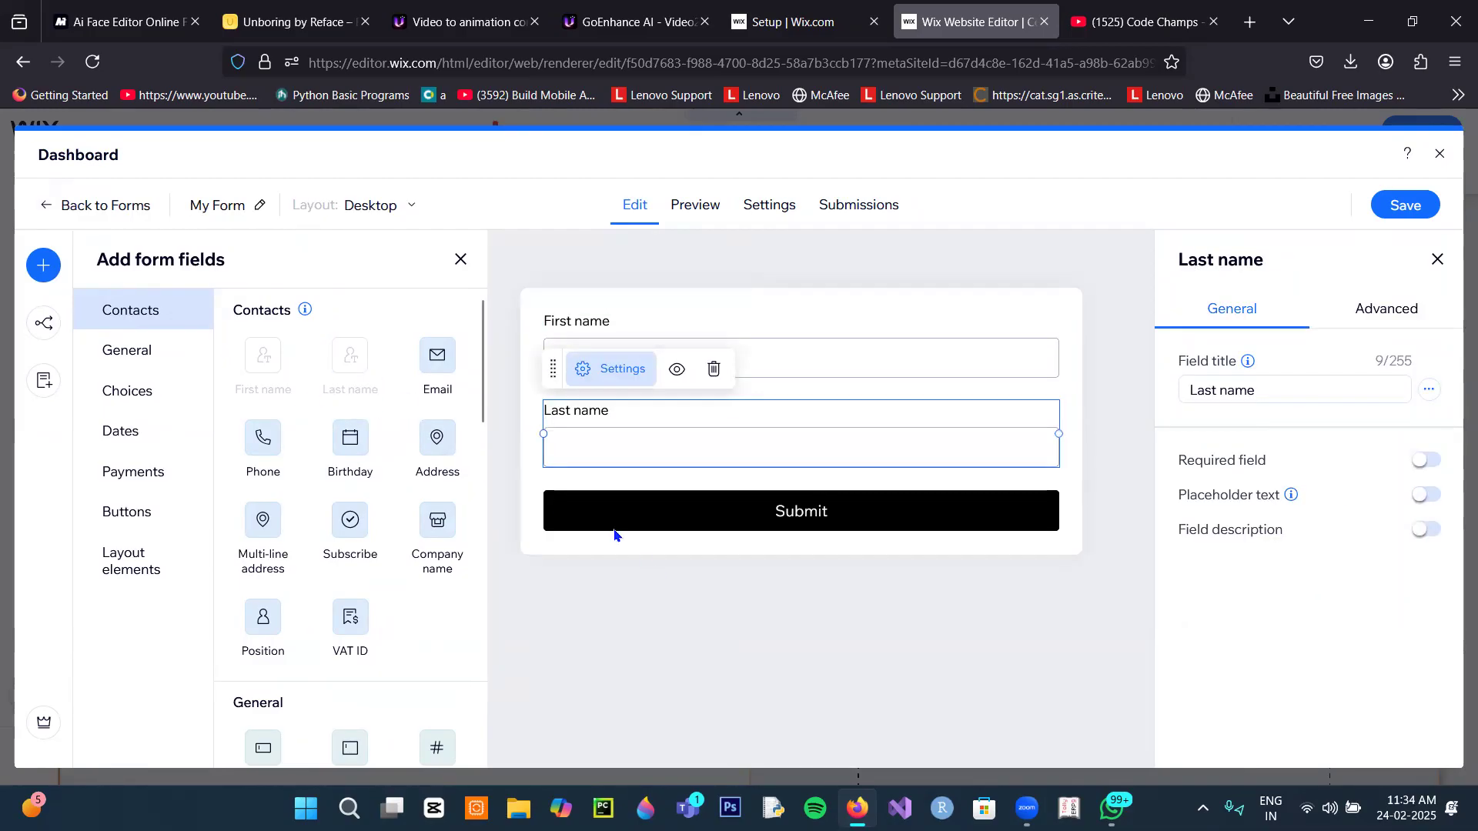
click(436, 377)
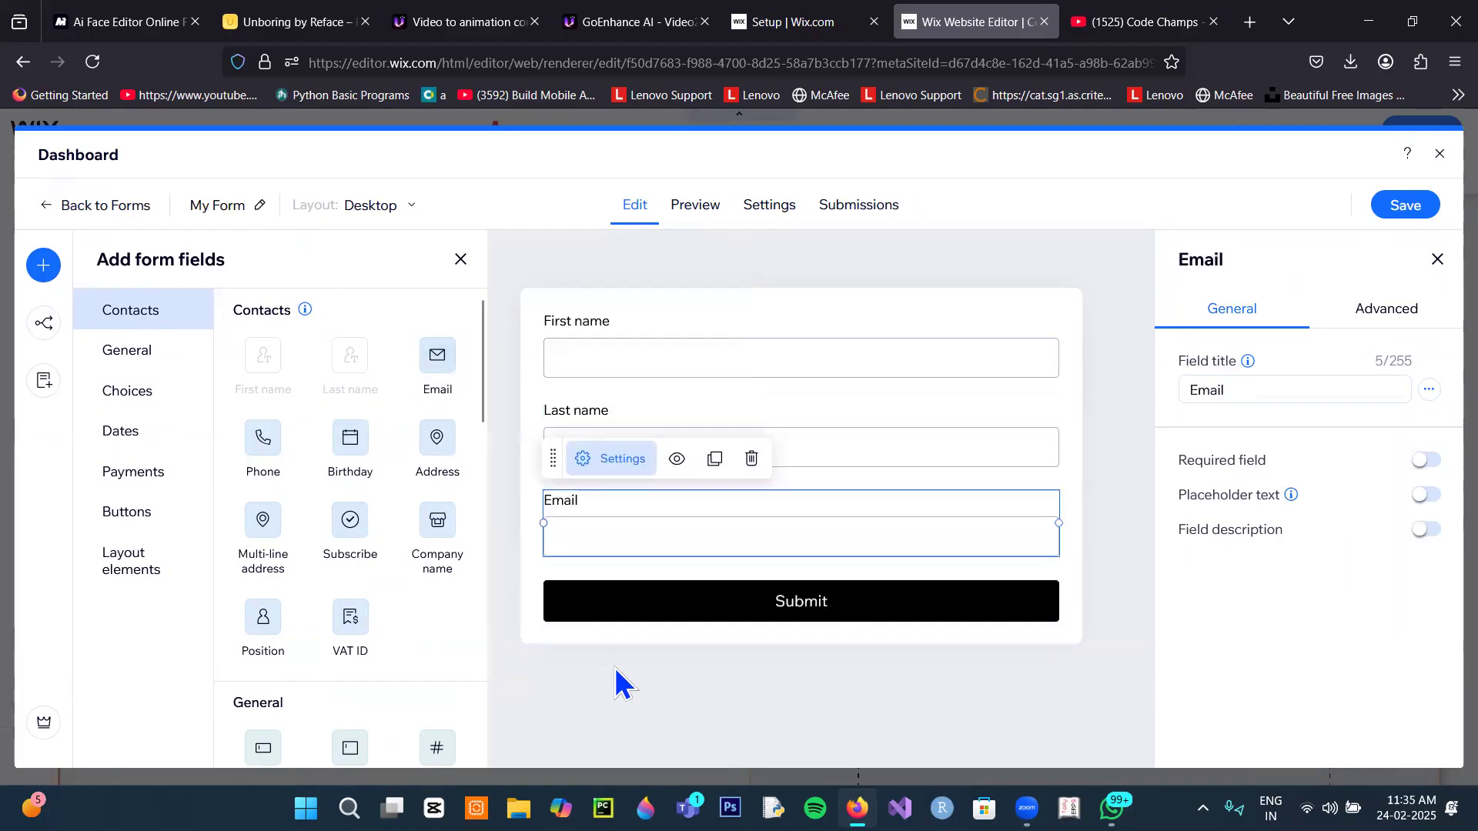
click(274, 471)
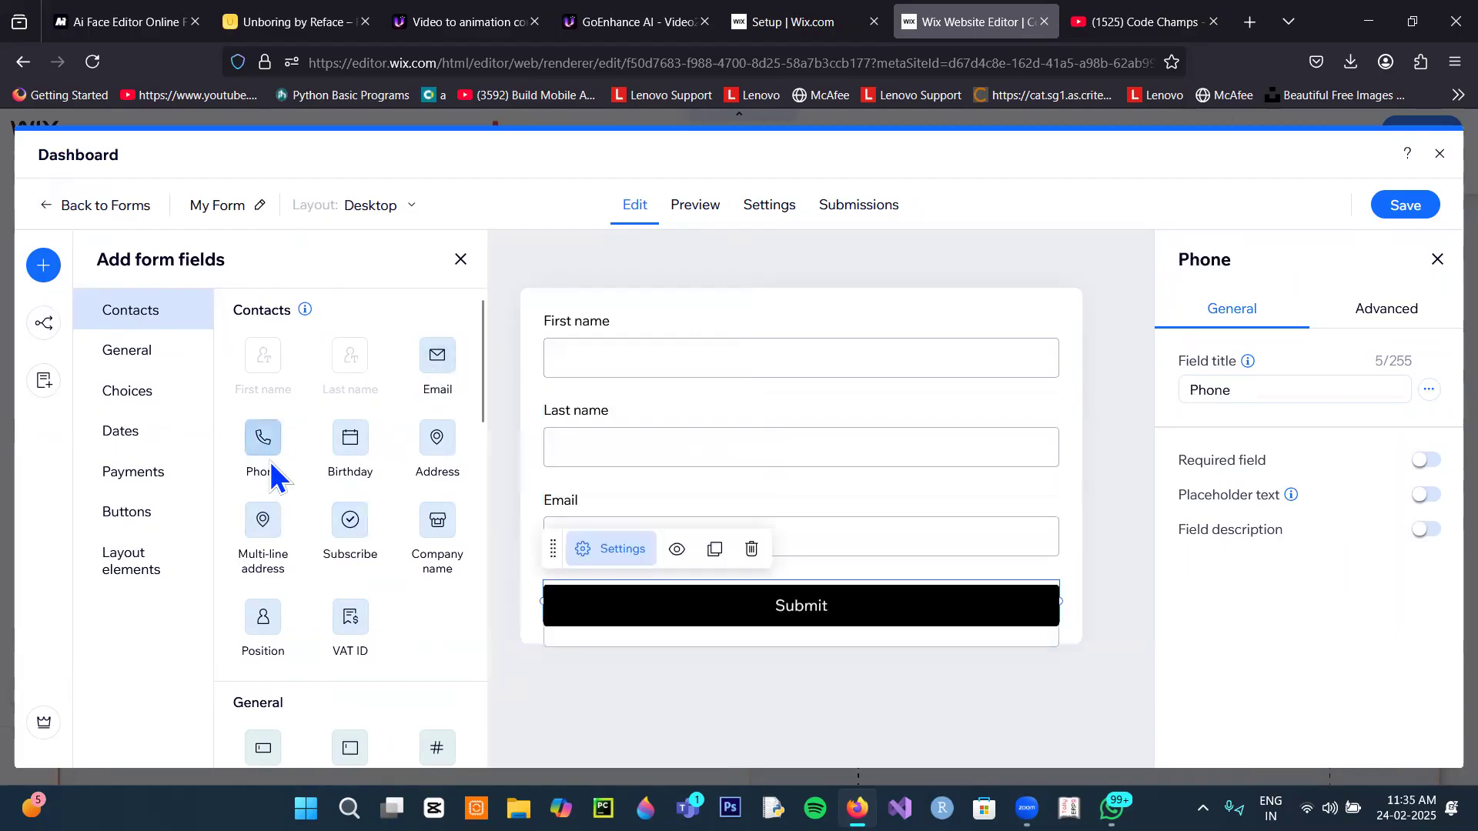
scroll(553, 654, down, 1)
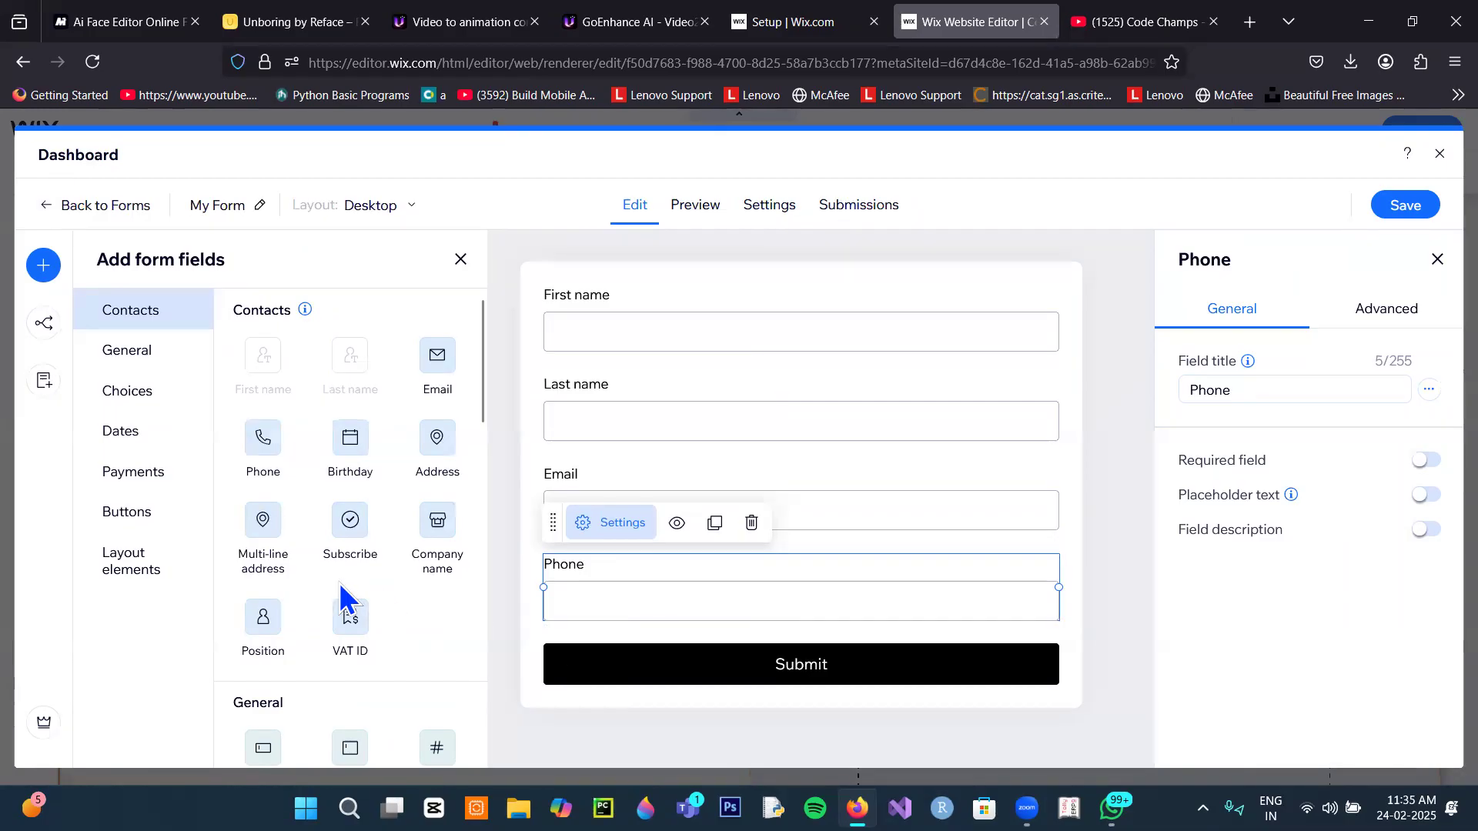
scroll(381, 597, down, 3)
scroll(379, 593, down, 2)
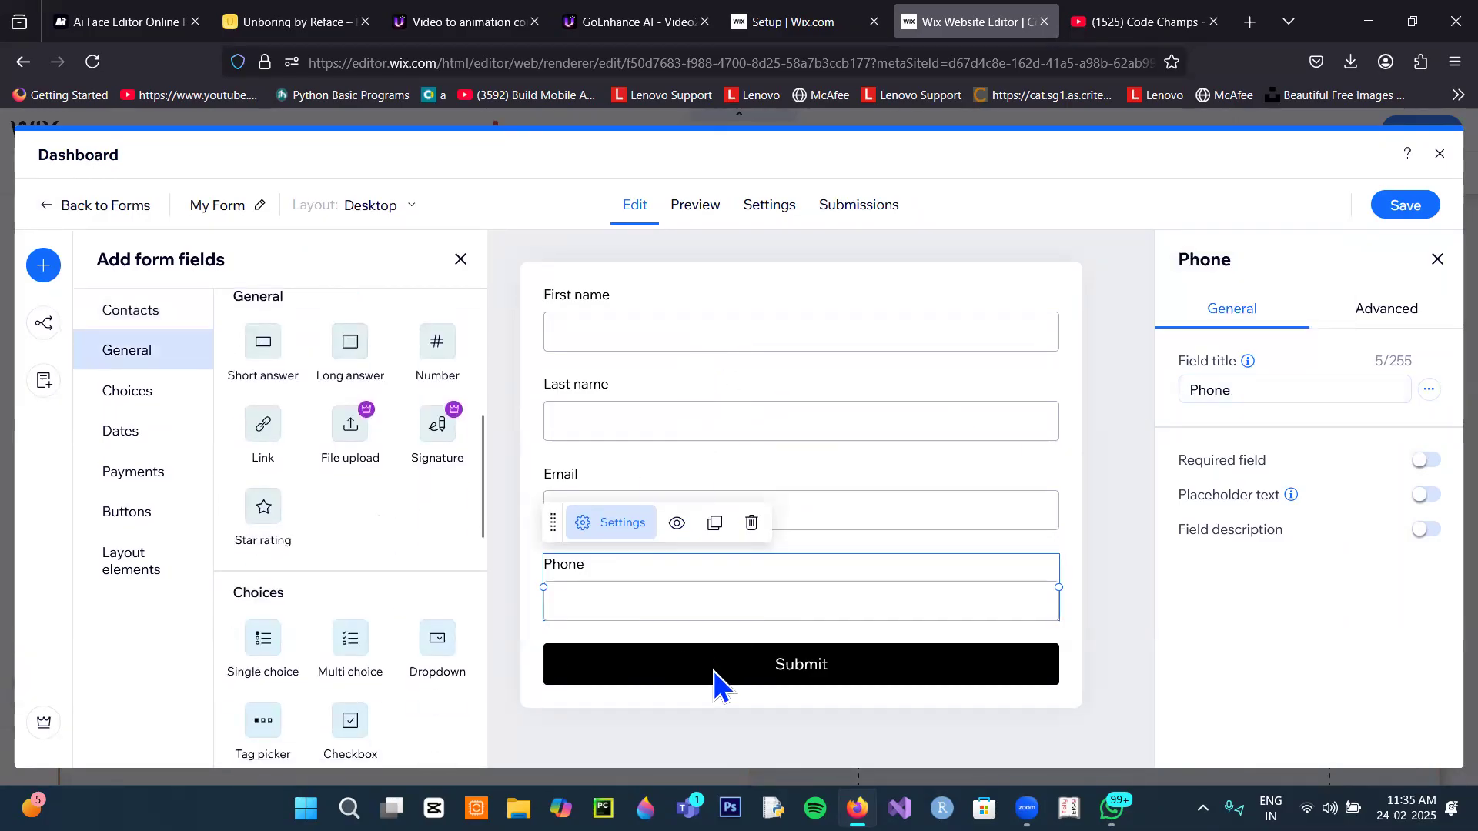
Step: Add a dropdown titled City with options Delhi and Noida
click(129, 392)
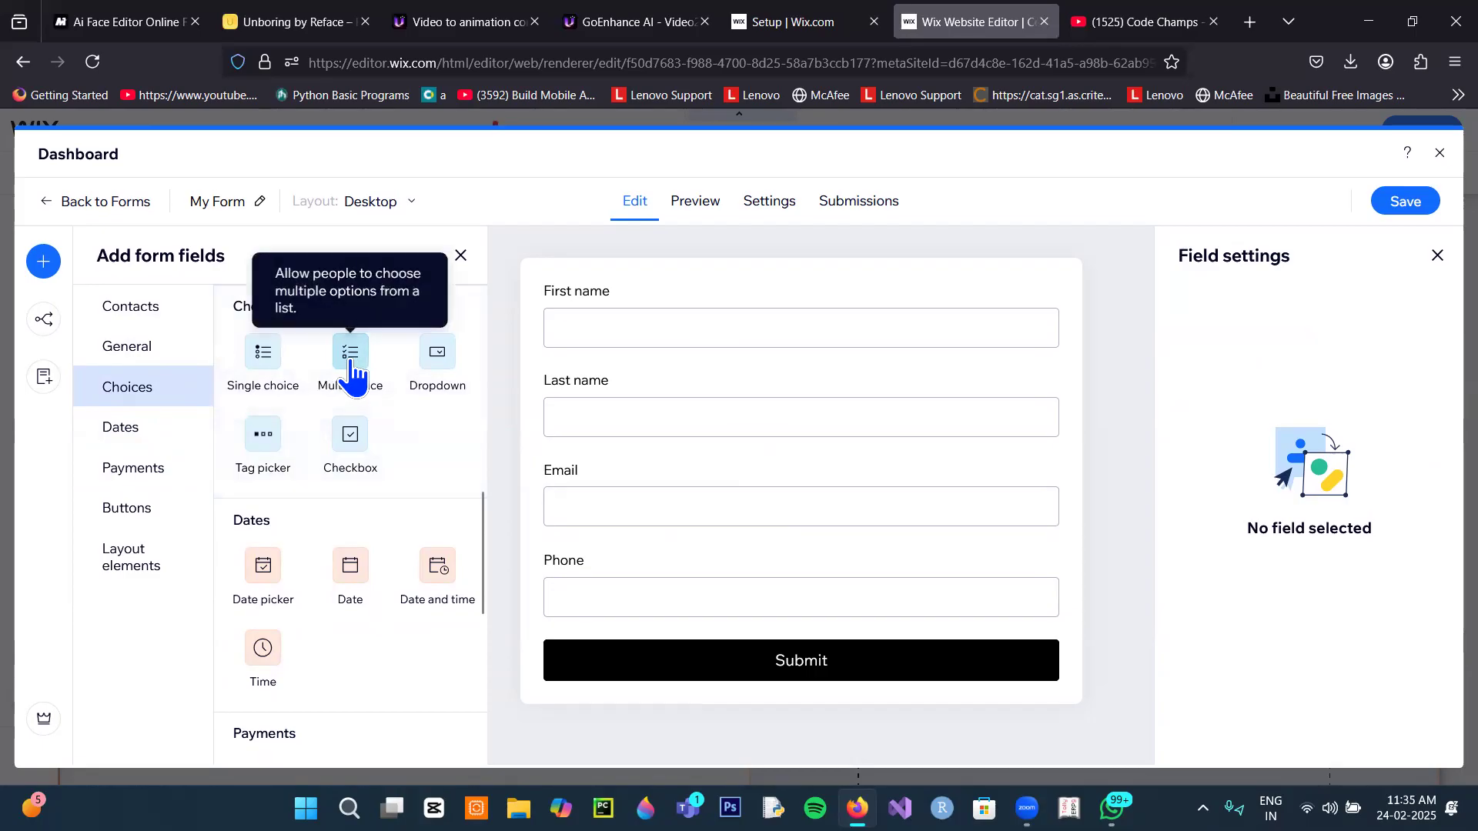
click(437, 367)
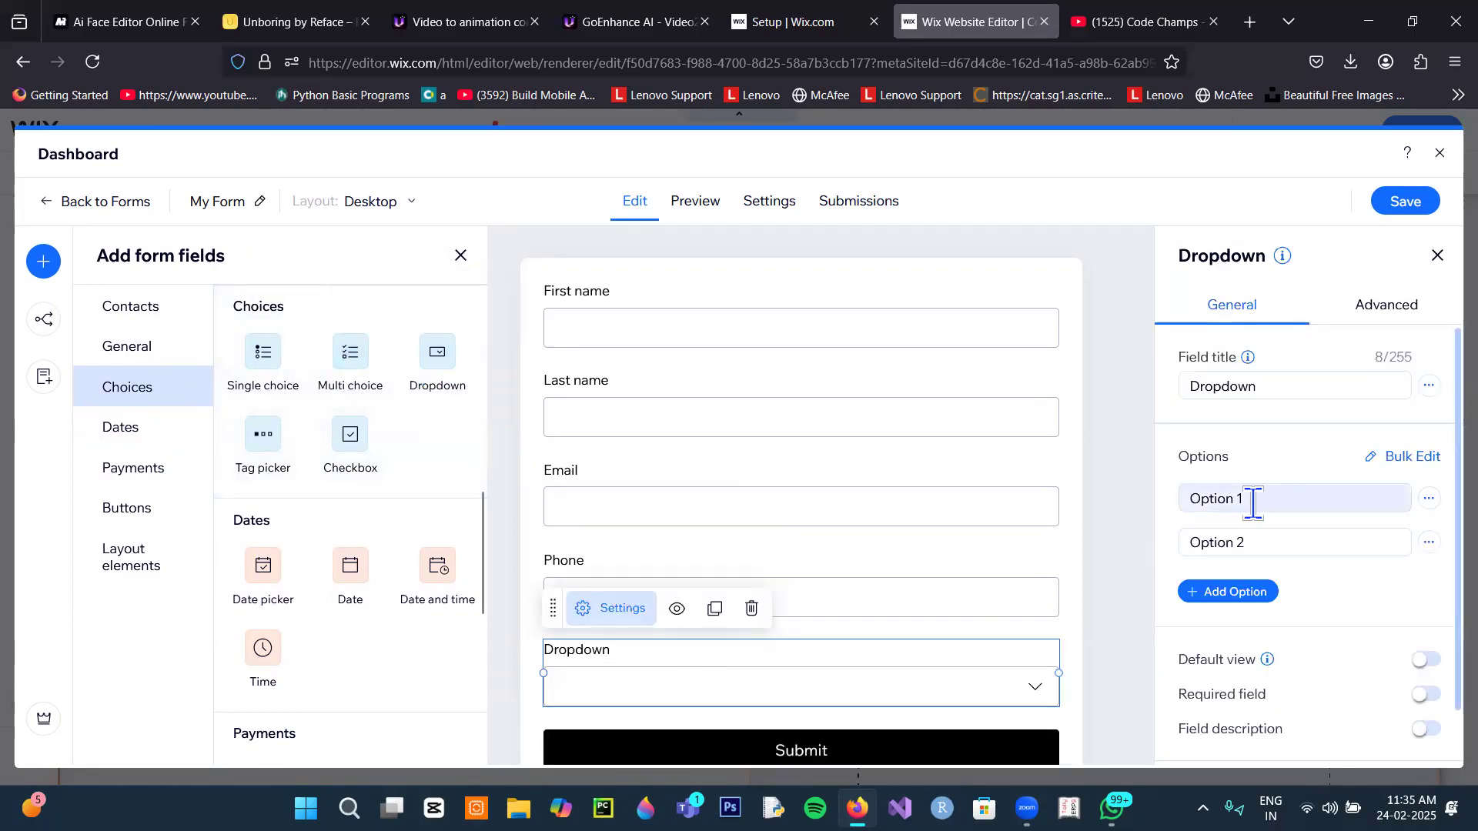
drag(1274, 387, 1161, 385)
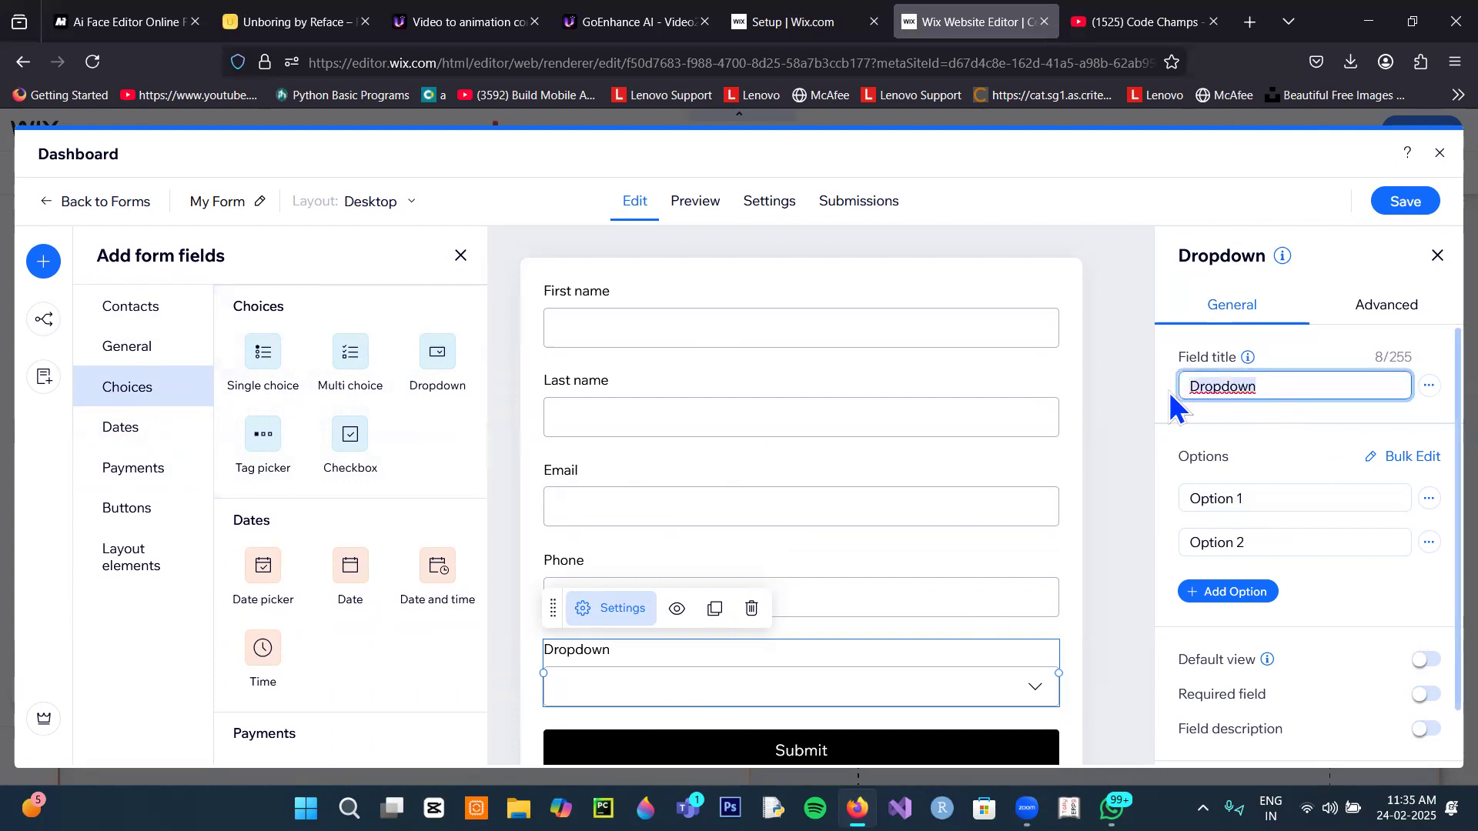
text(City)
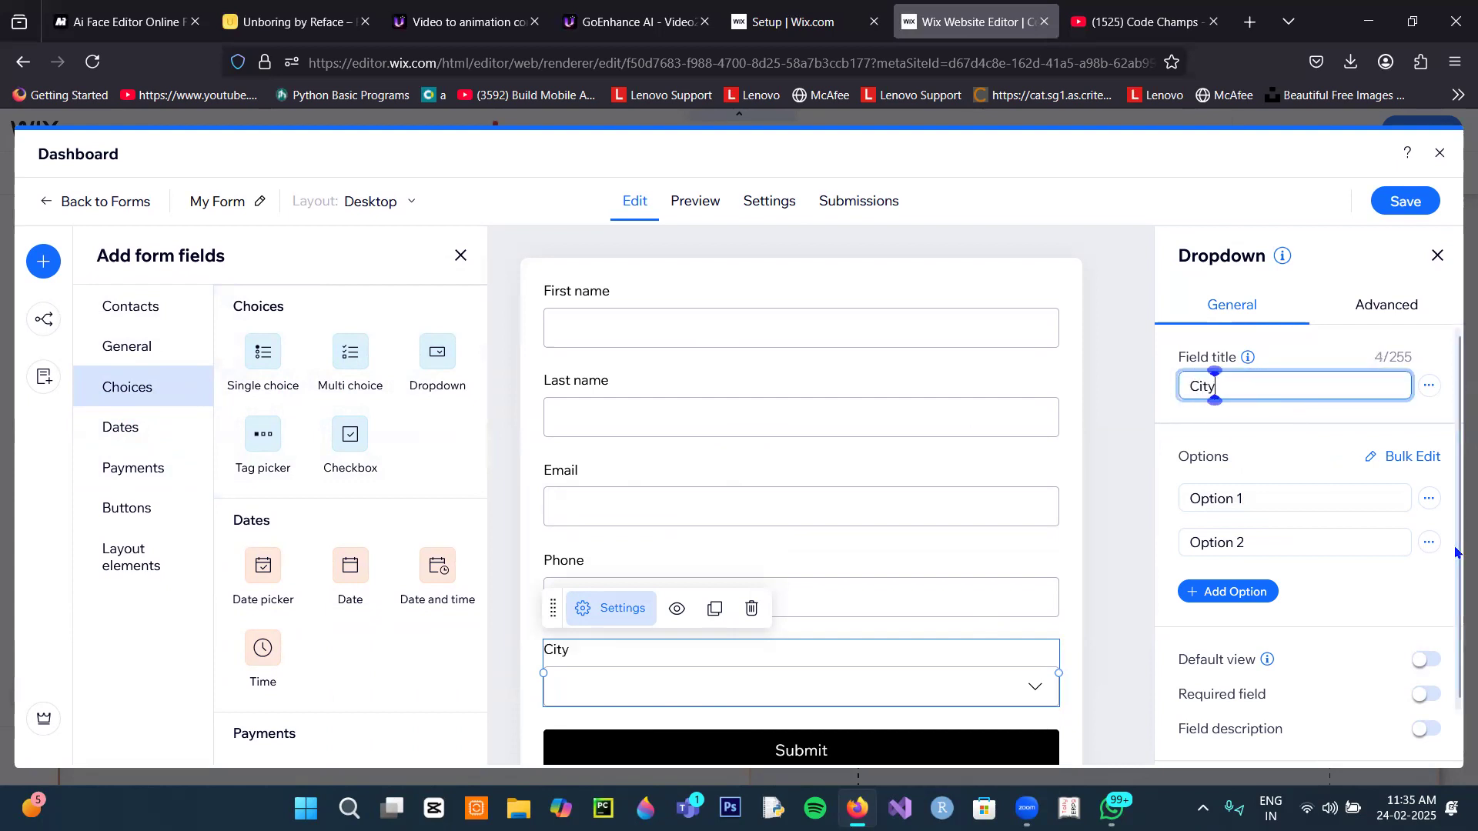
drag(1250, 498, 1141, 511)
text(Delhi)
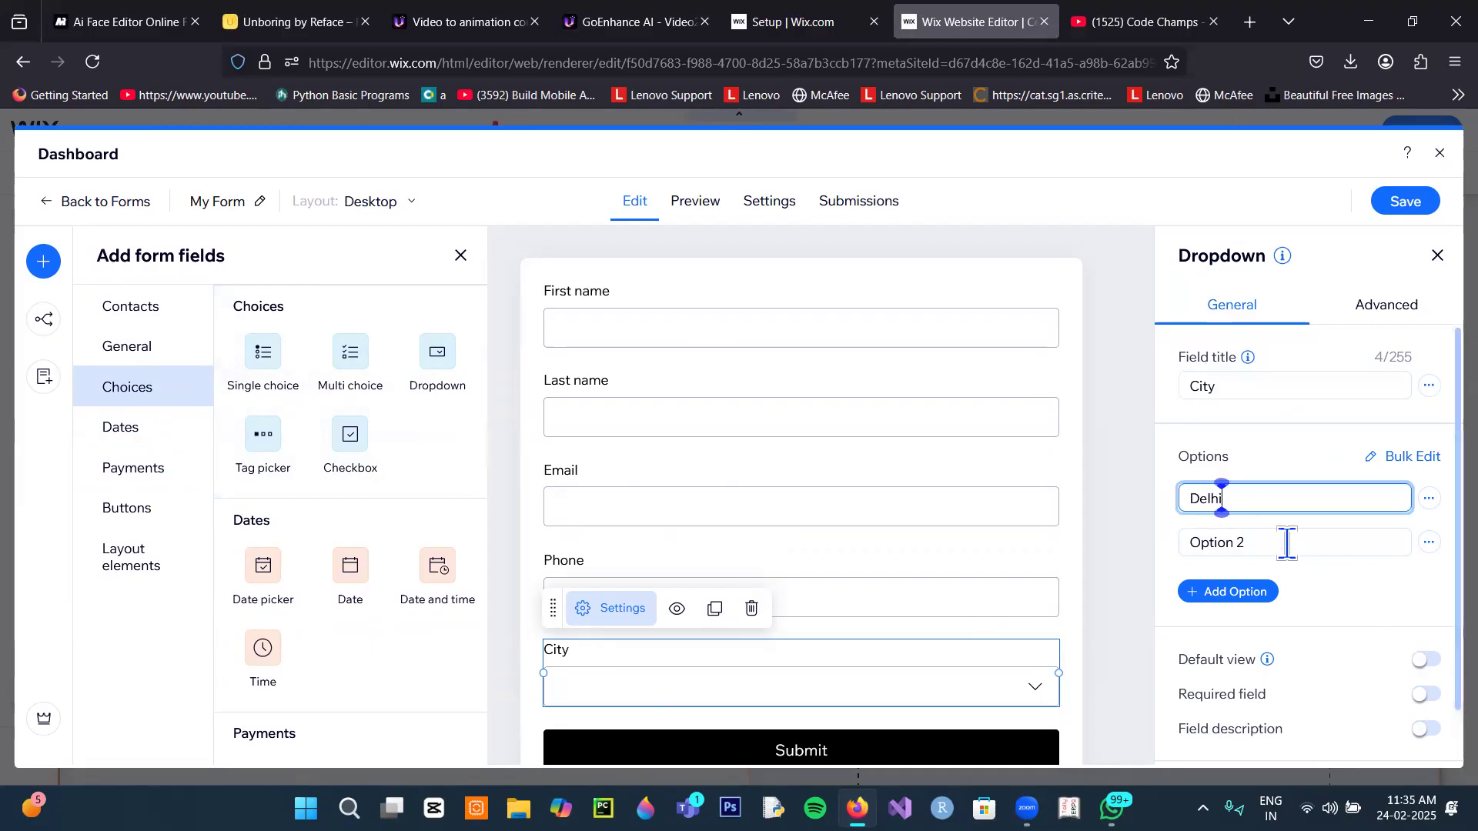
drag(1282, 544, 1138, 534)
text(Noida)
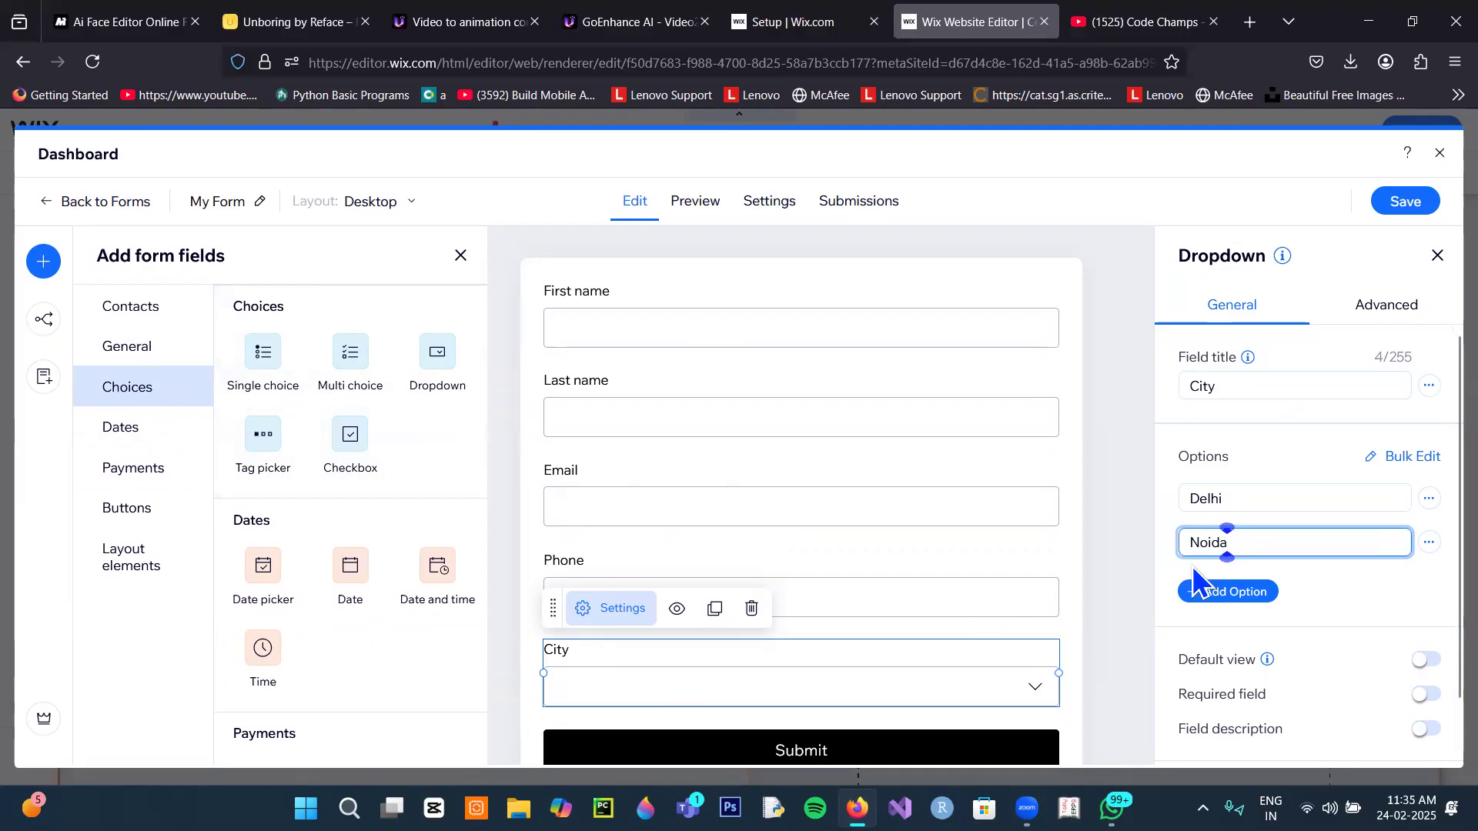
Step: Add Pune and Mumbai options to the City dropdown and save the form
scroll(1237, 577, down, 1)
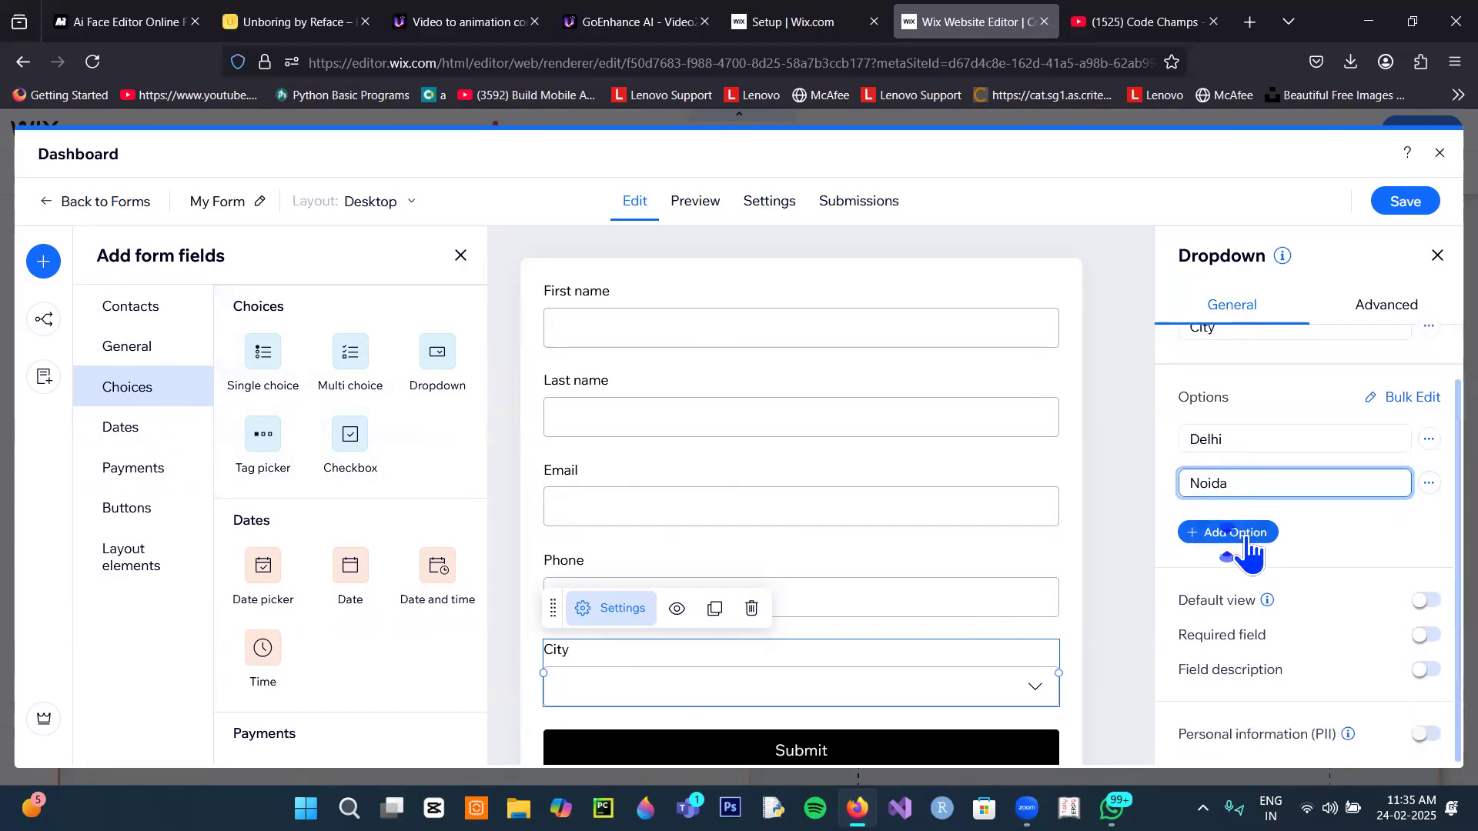
click(1244, 534)
click(1247, 533)
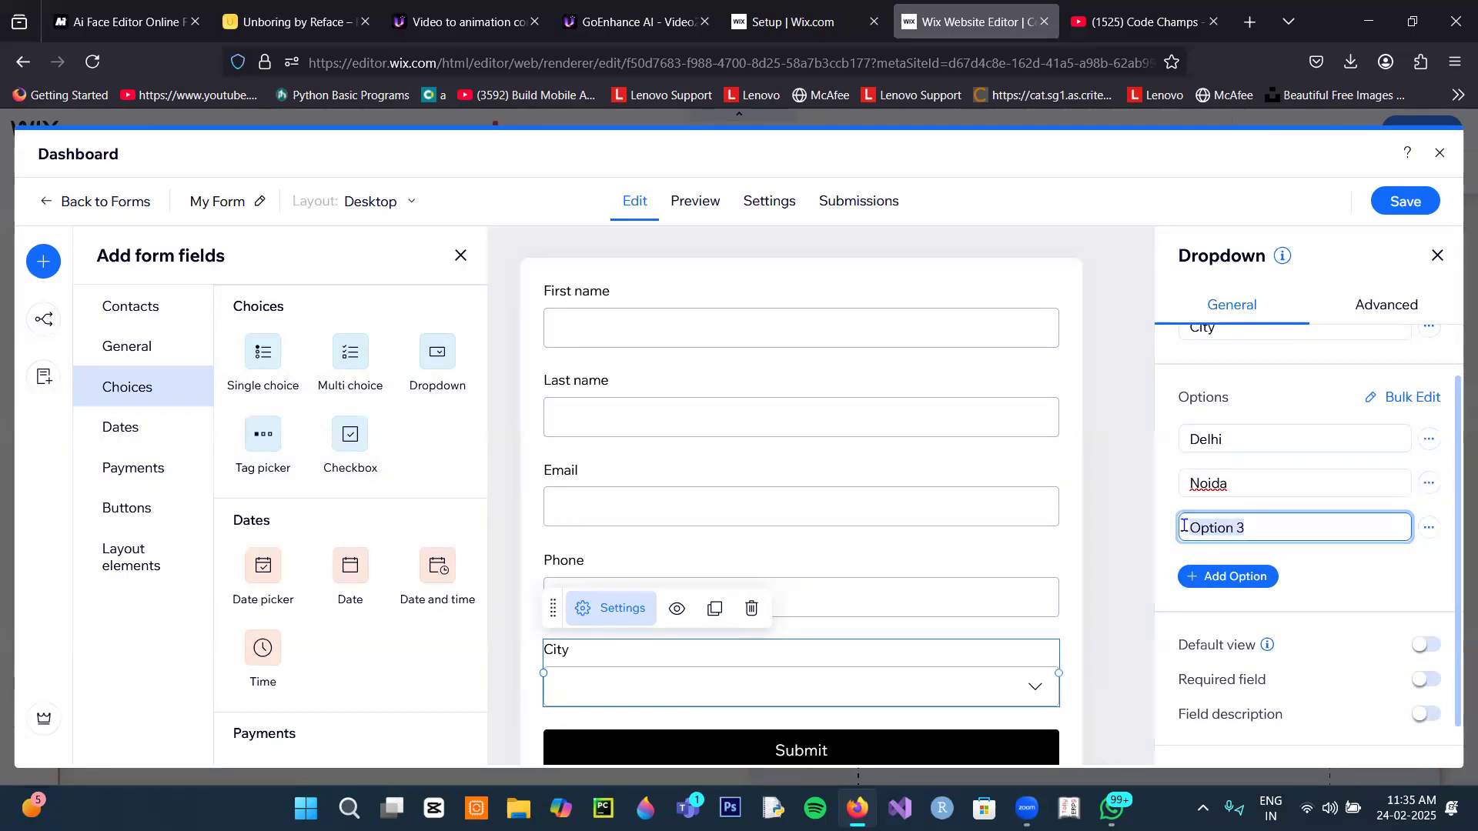
text(Pune)
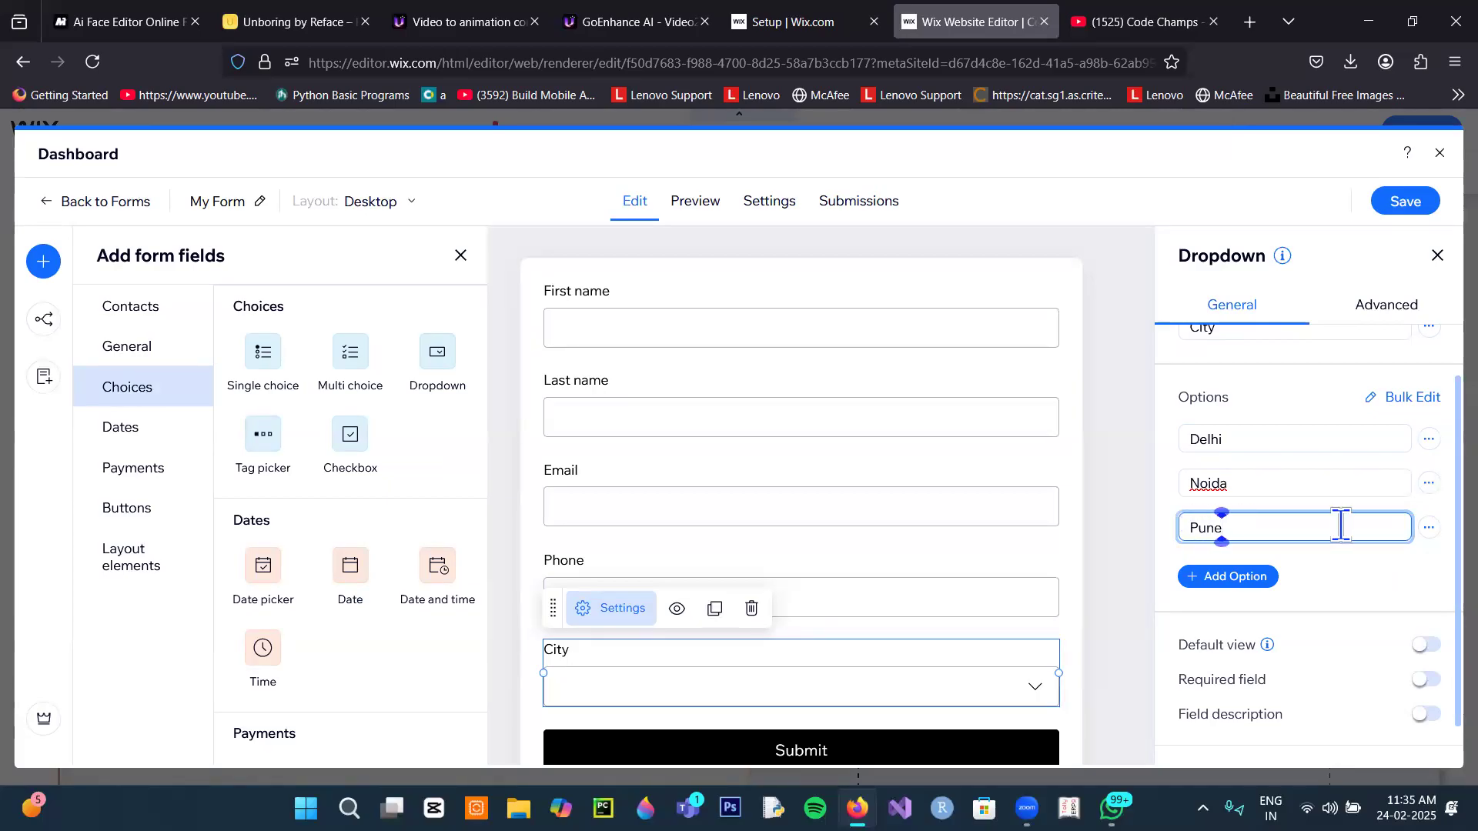
click(1261, 578)
drag(1256, 567, 1182, 559)
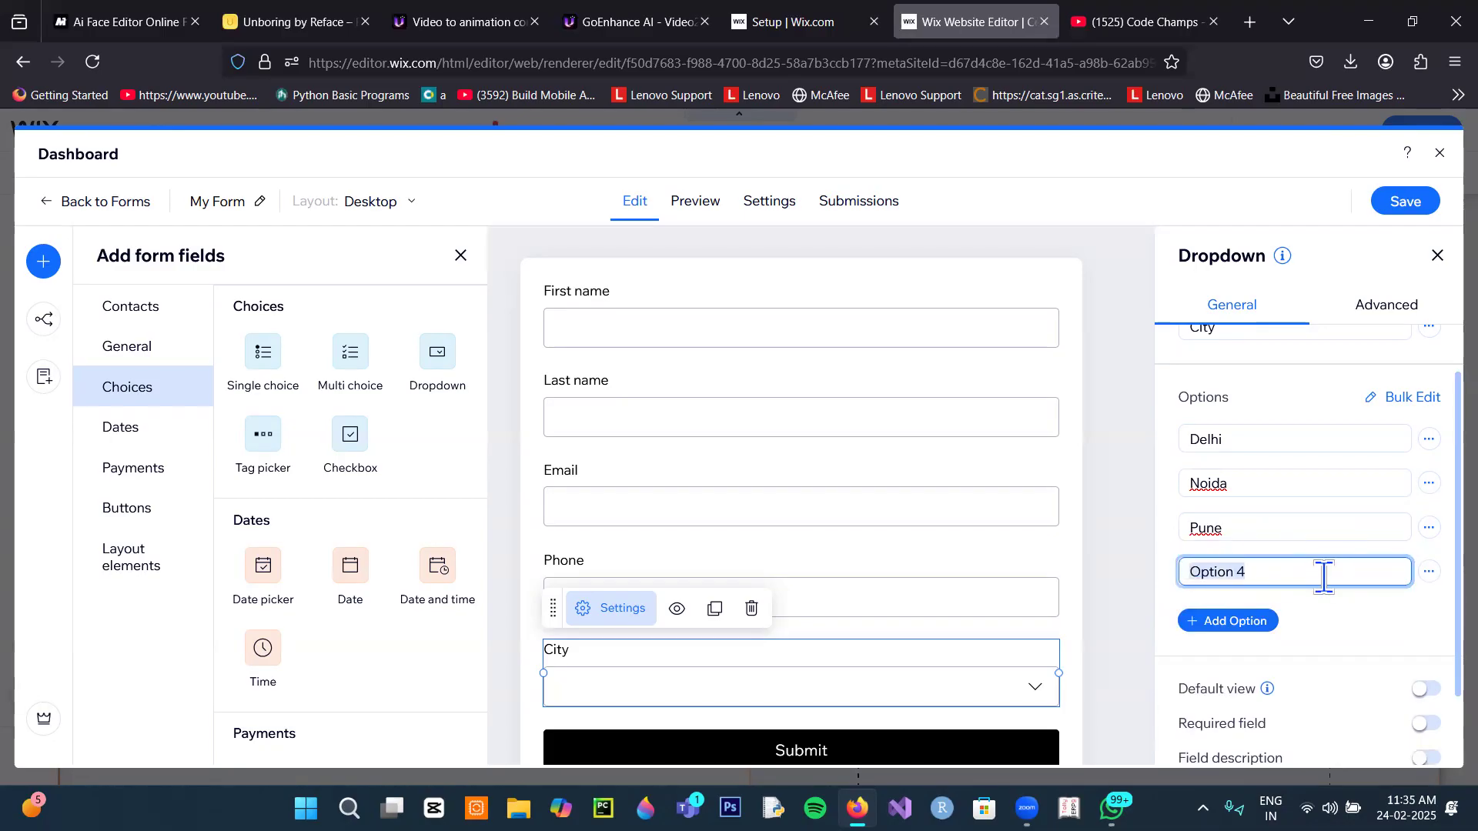
text(Mumbai)
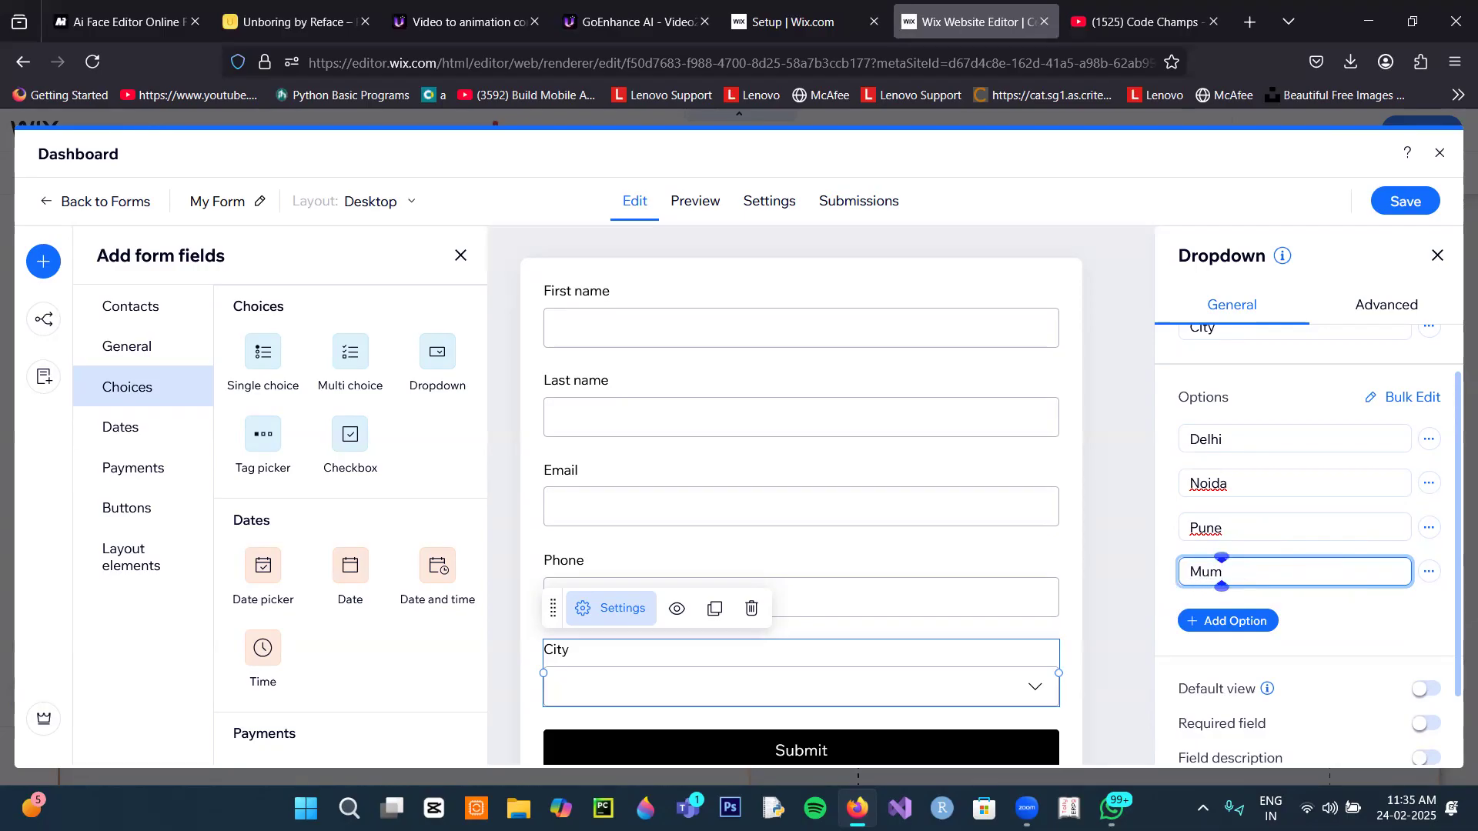
click(1391, 214)
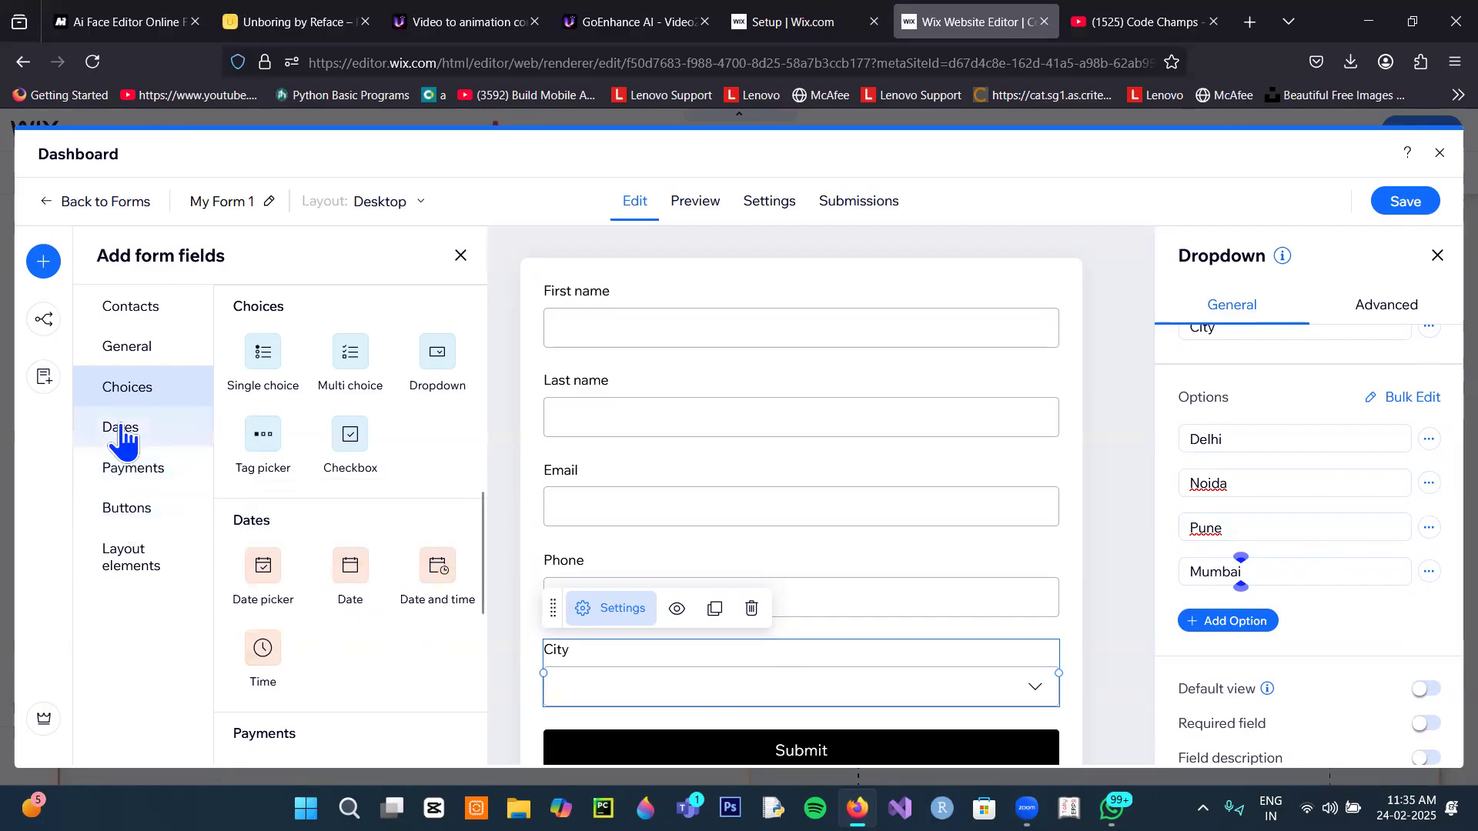
Step: Try the Product, Fixed price and Custom price payment fields, dismissing each checkout notice
scroll(643, 648, down, 2)
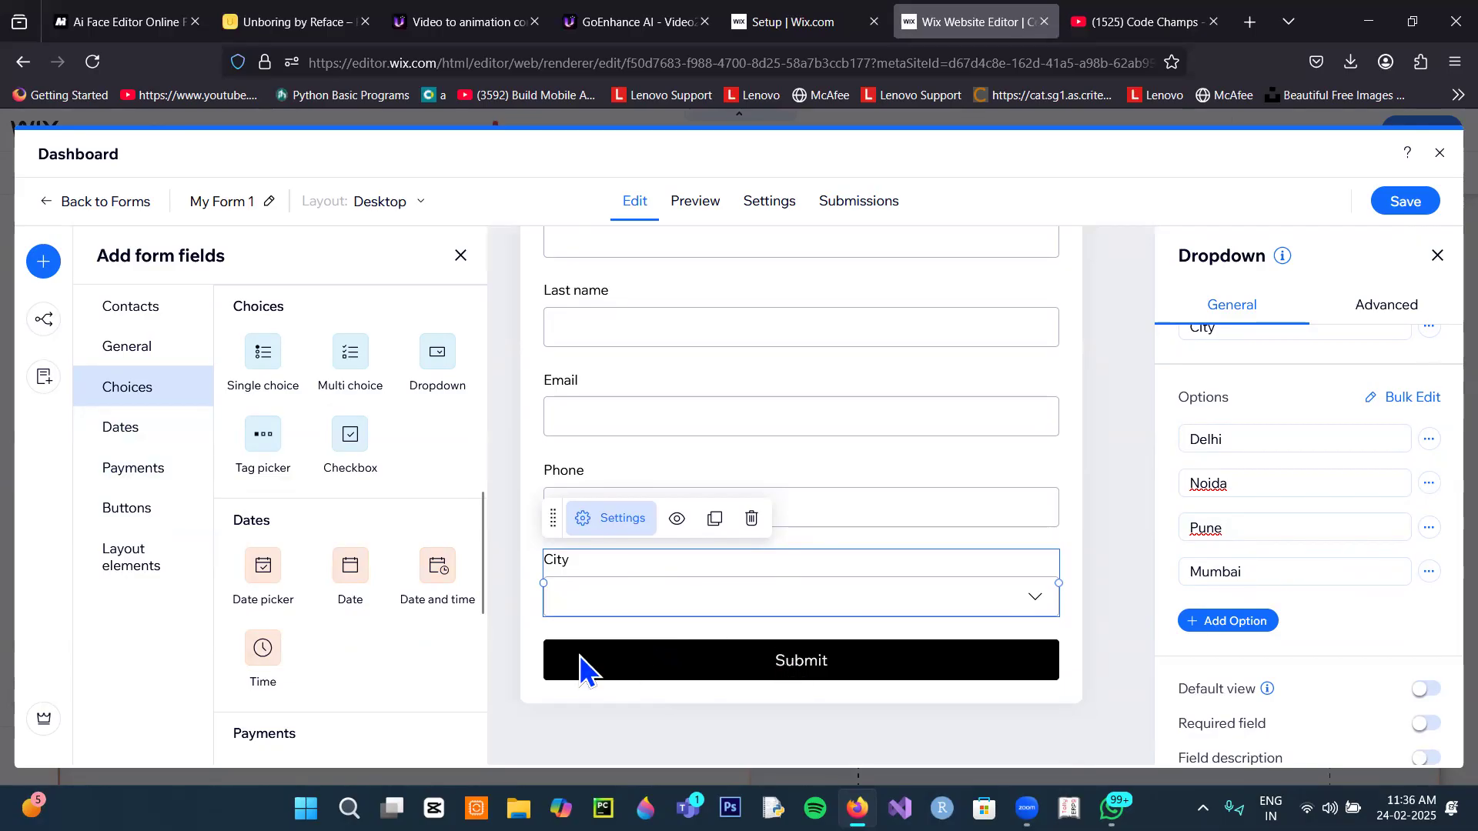
click(146, 471)
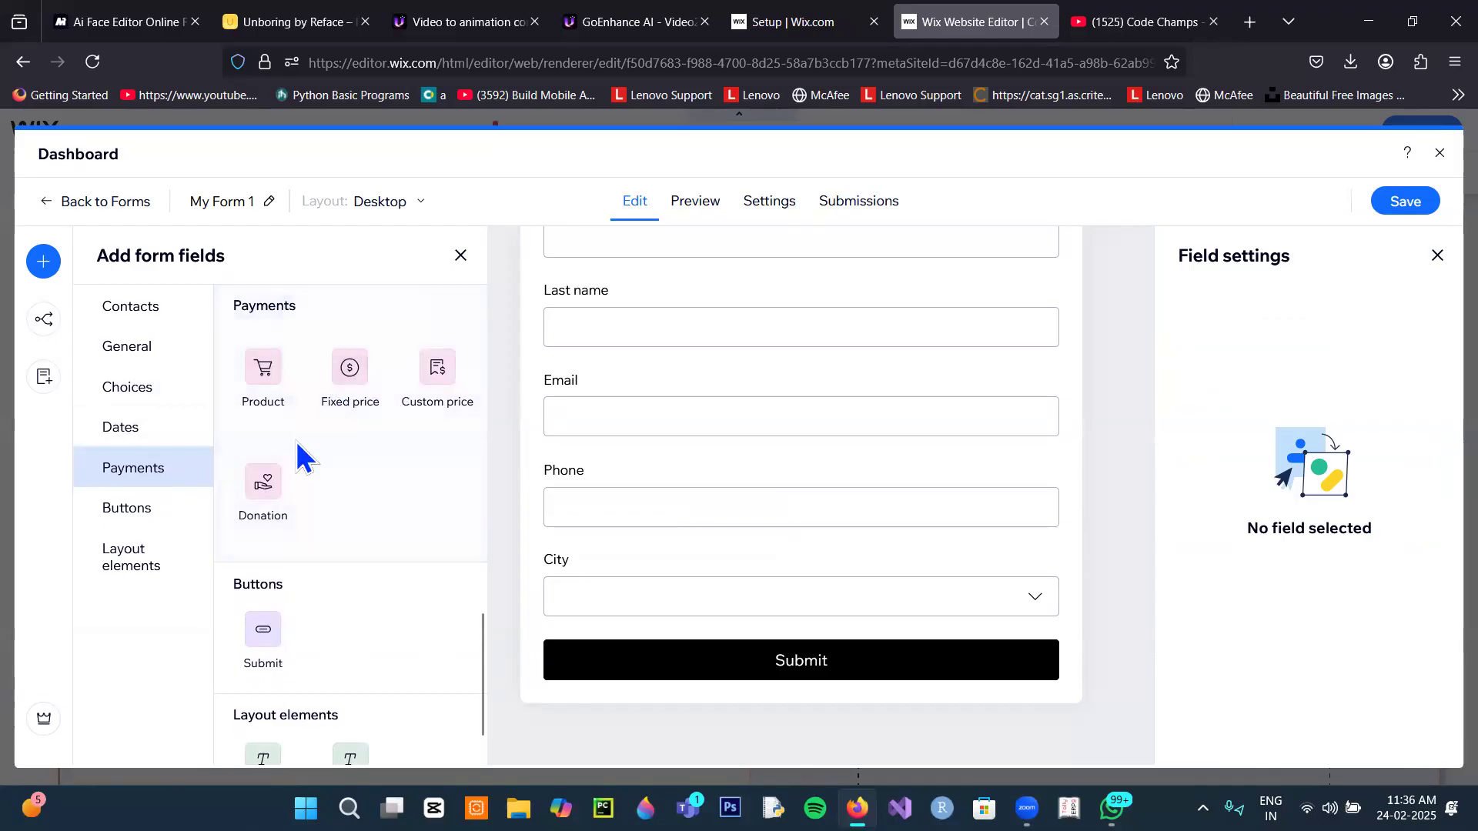
click(266, 370)
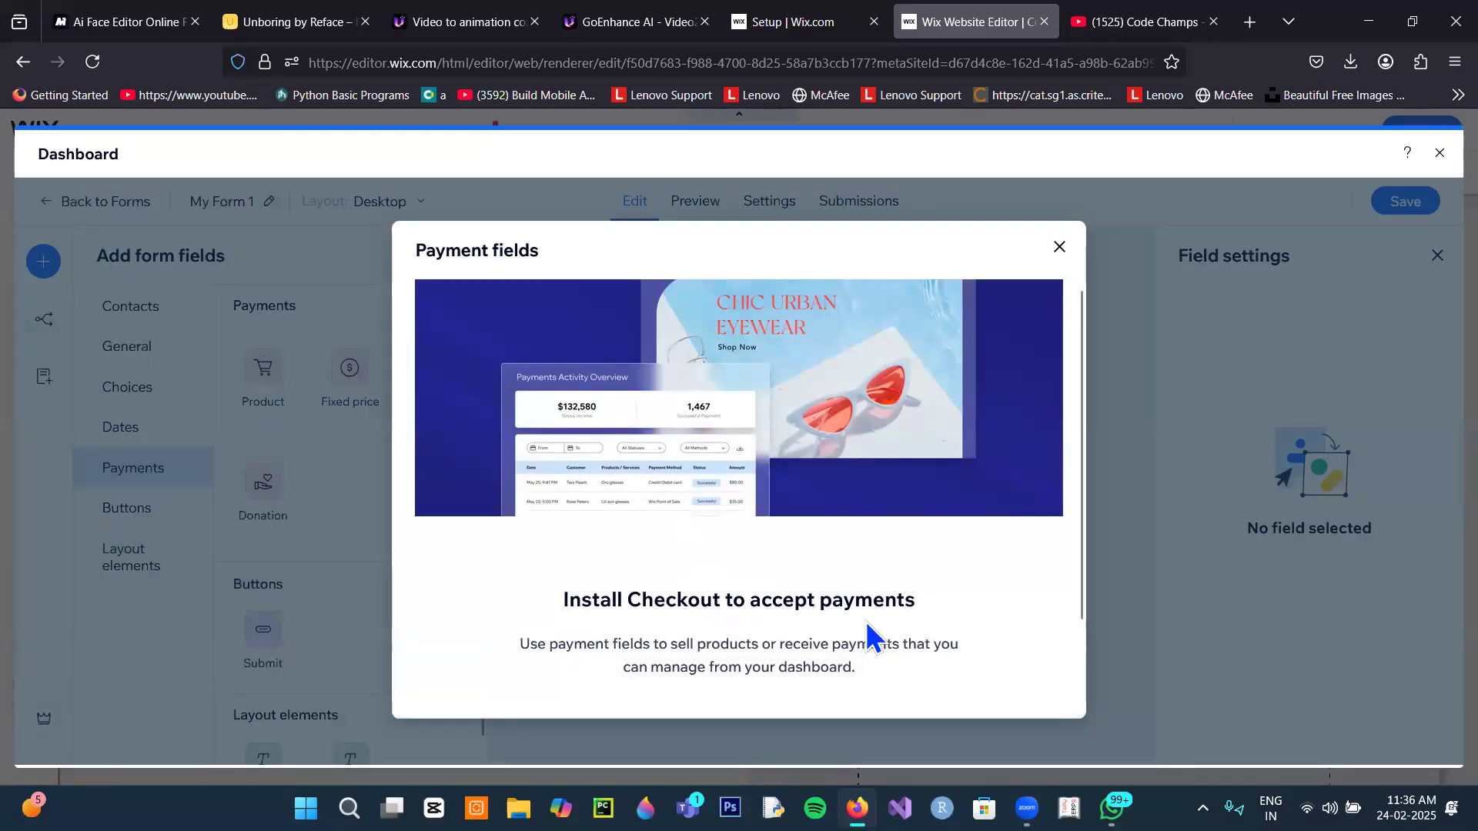
click(1059, 247)
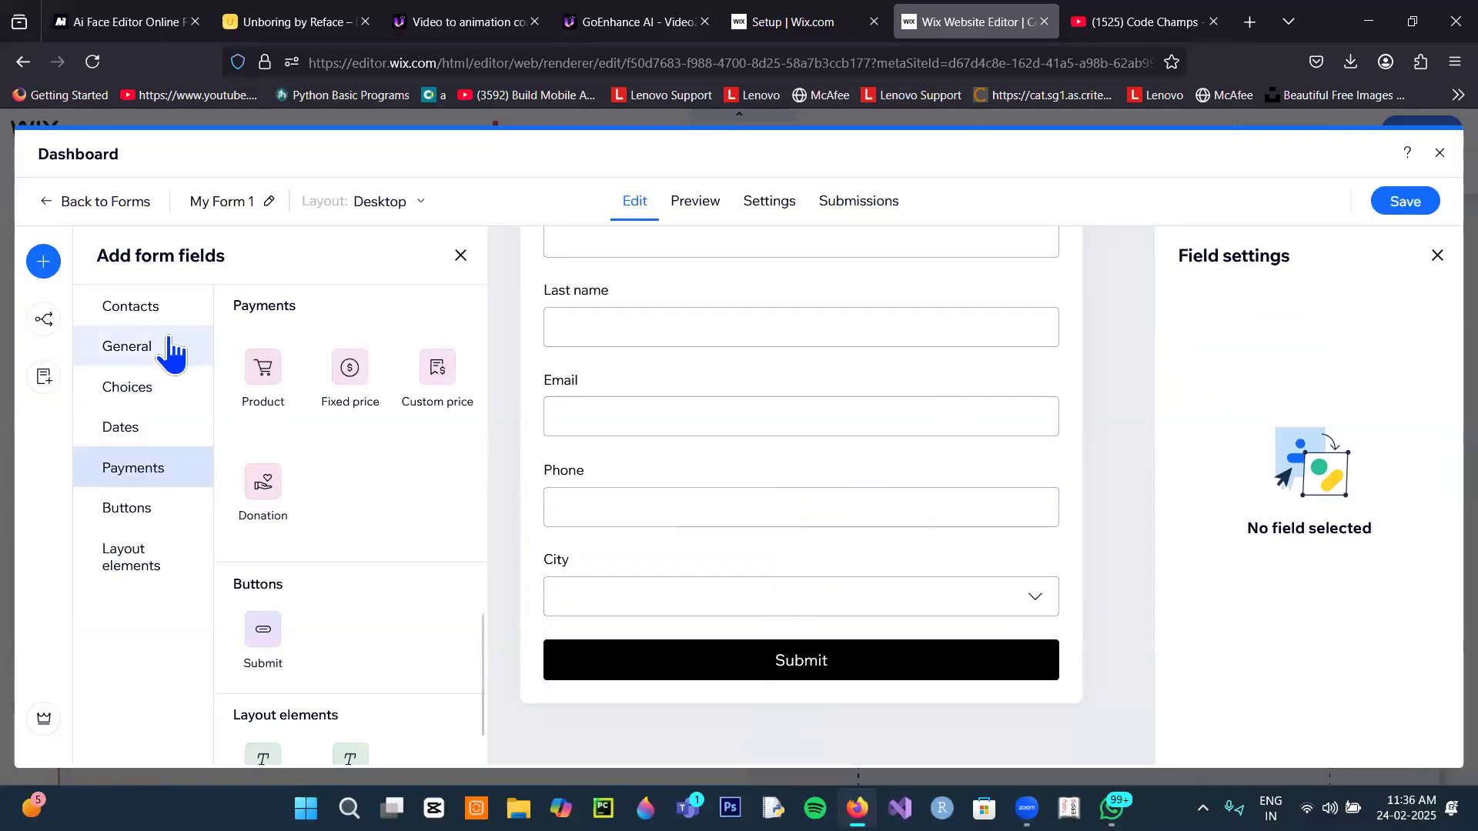
click(350, 397)
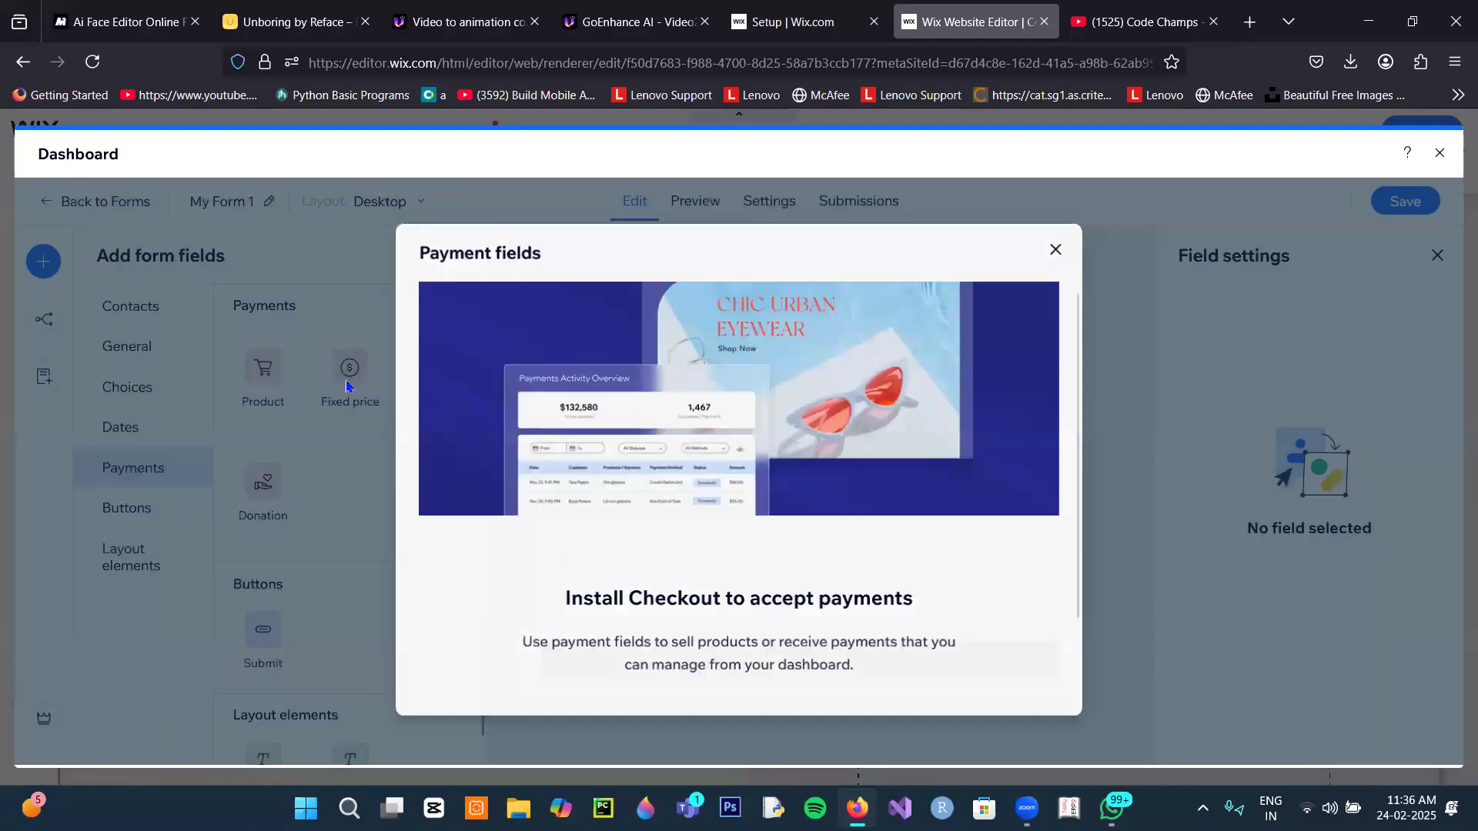
click(1056, 250)
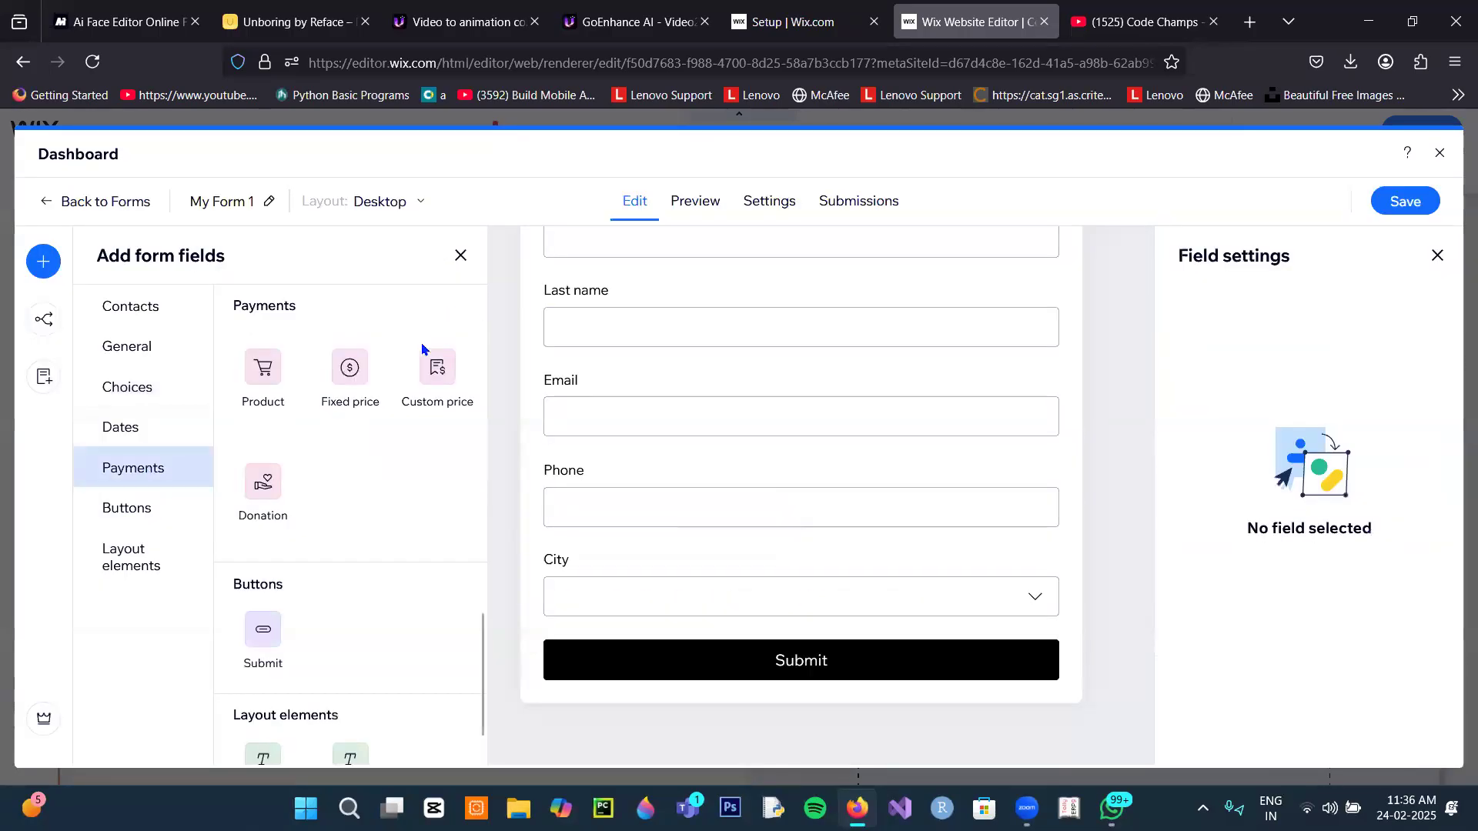
click(428, 363)
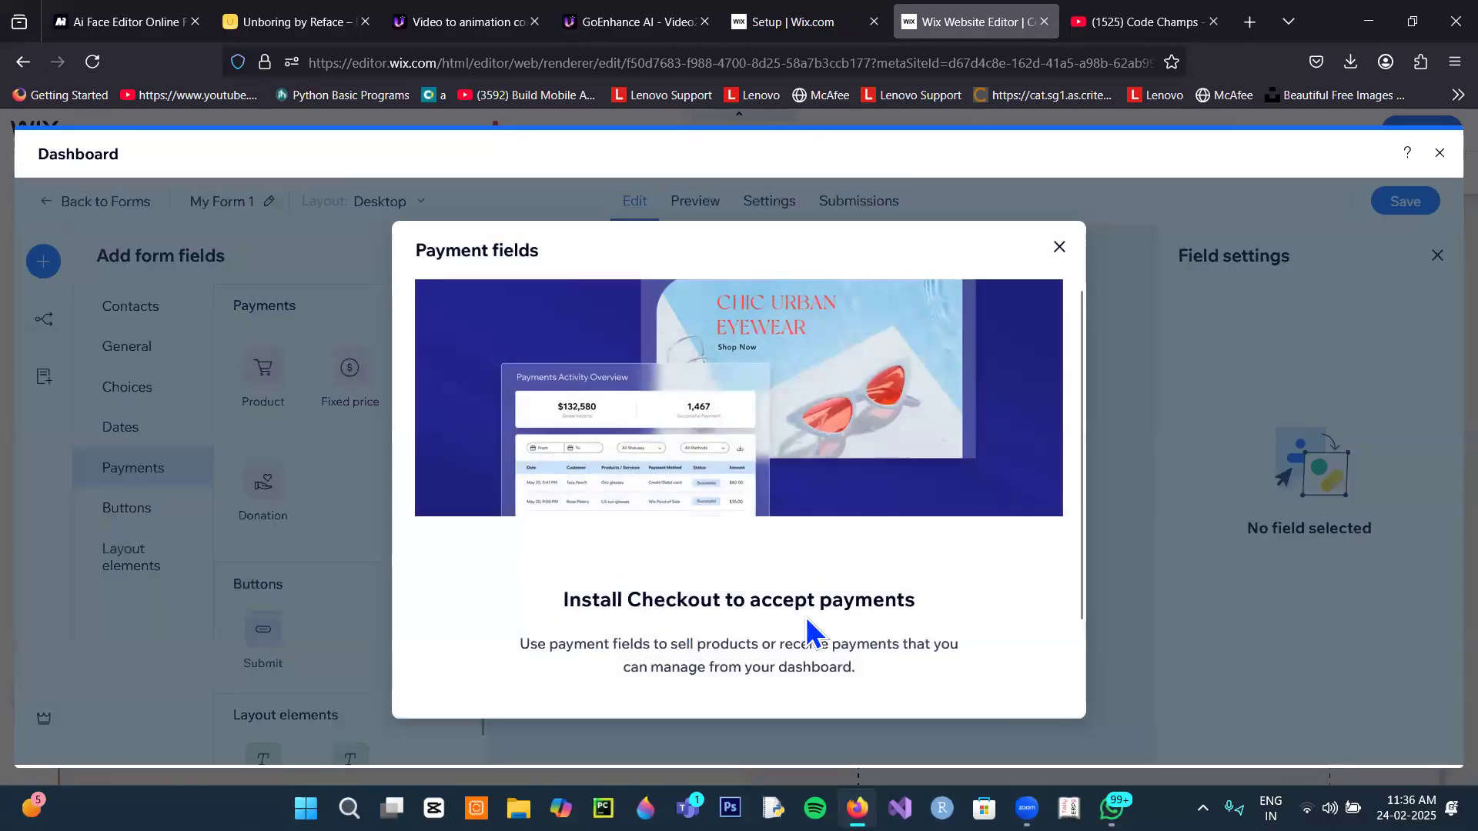
click(1059, 246)
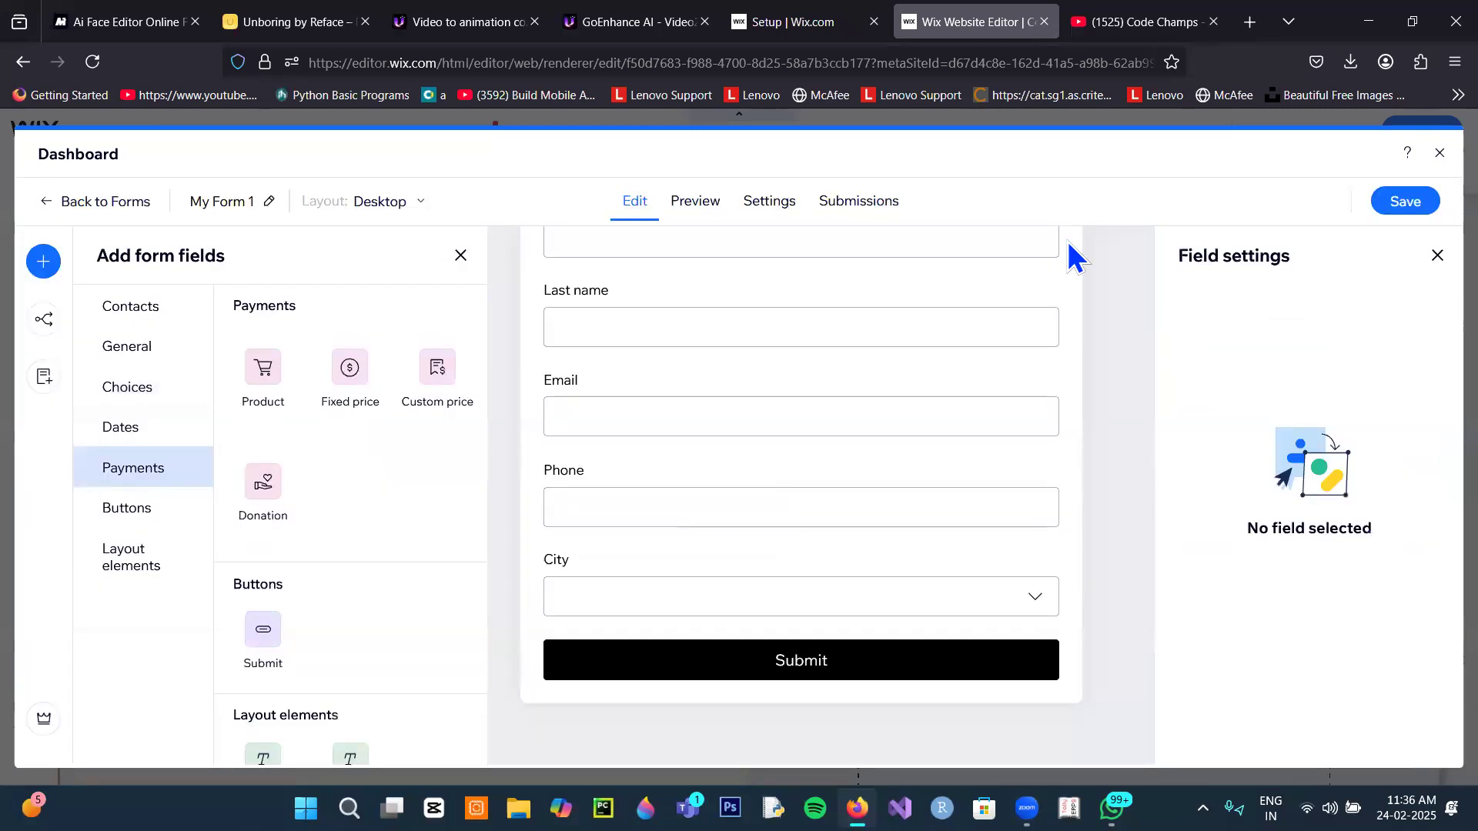
scroll(314, 662, down, 1)
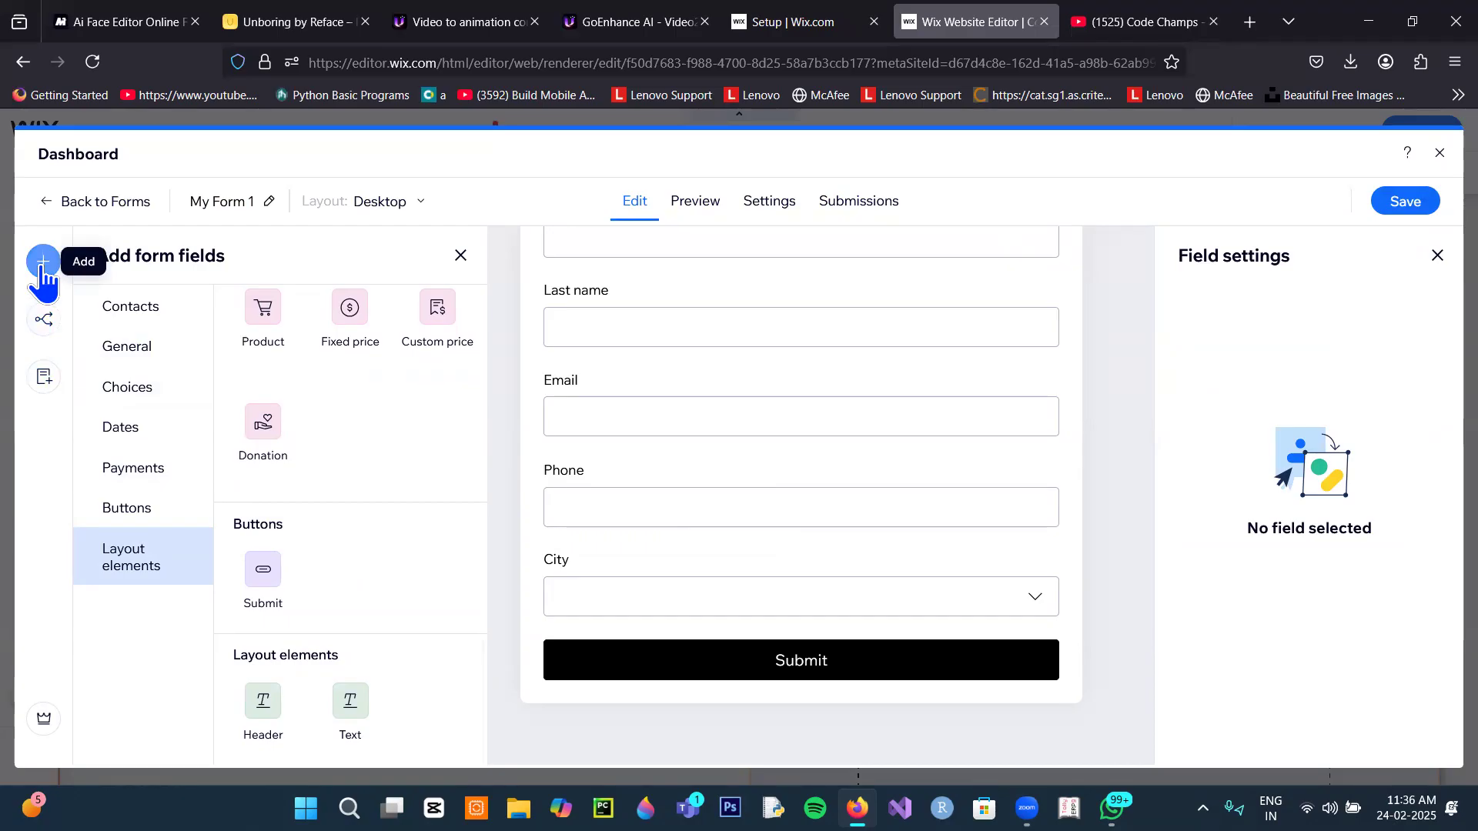
Step: Preview the form and test the City dropdown by picking Noida
click(695, 223)
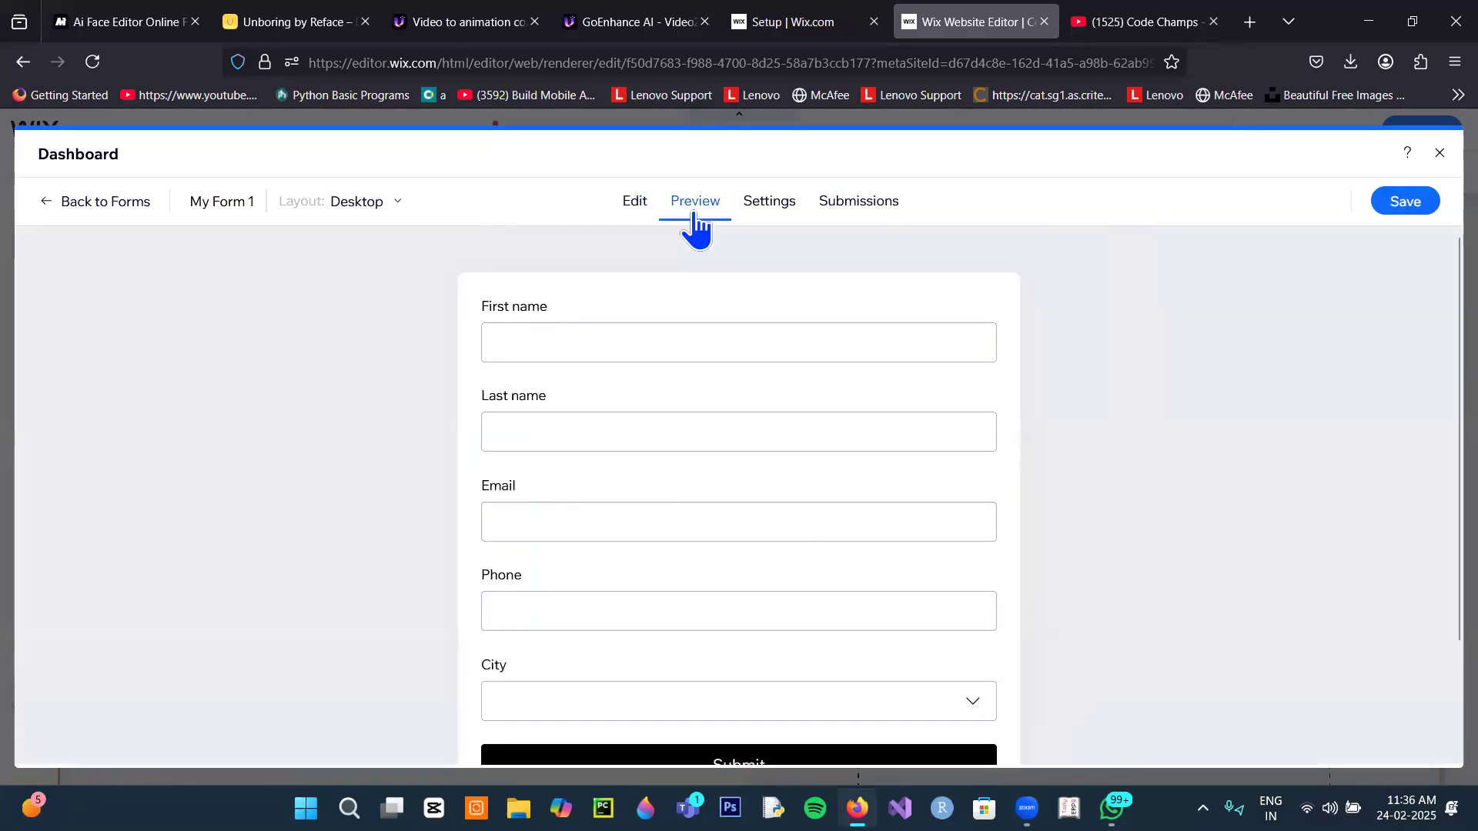
scroll(660, 422, down, 2)
scroll(660, 423, up, 2)
scroll(692, 439, down, 2)
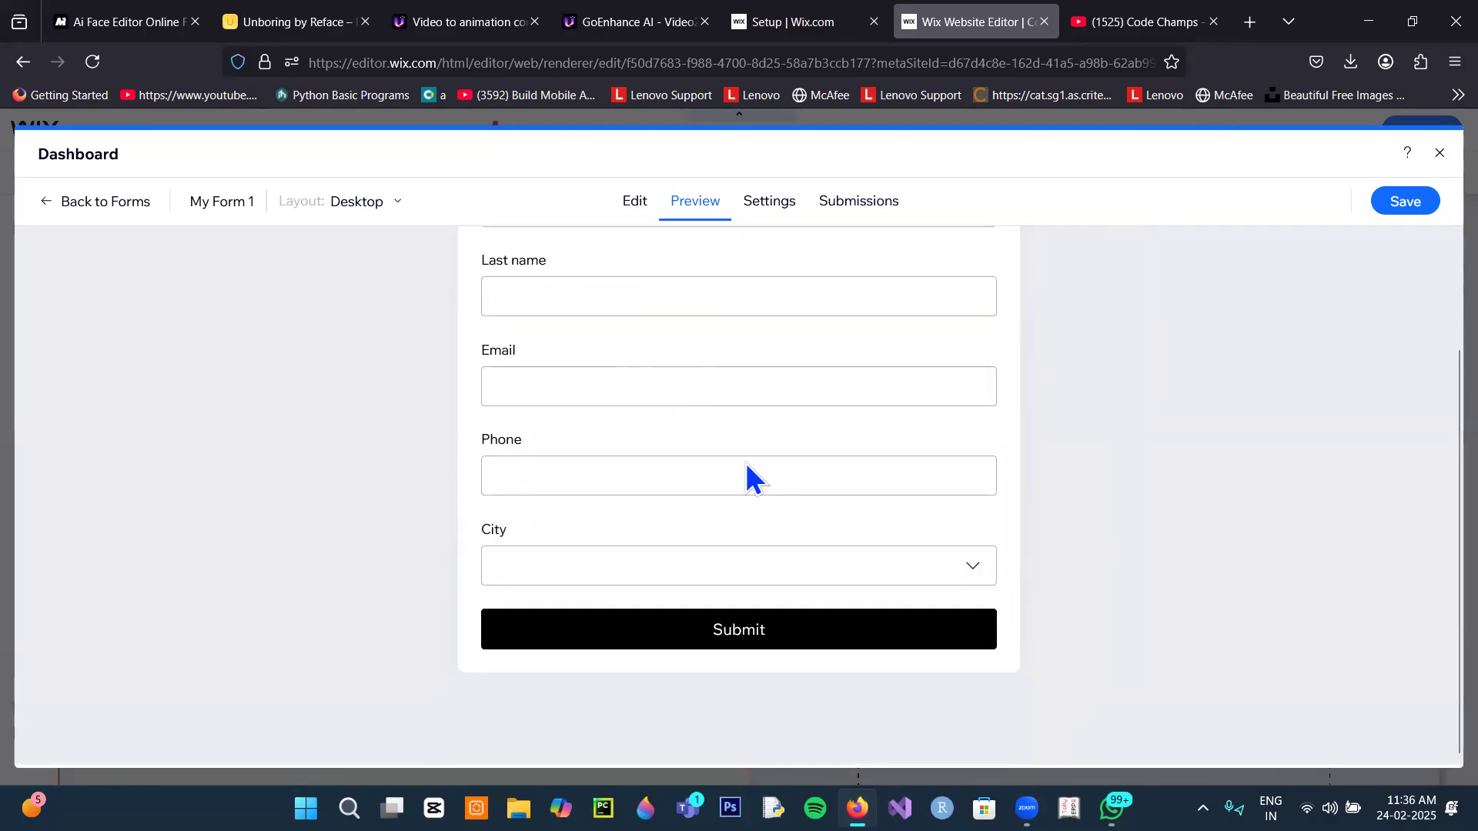
click(975, 567)
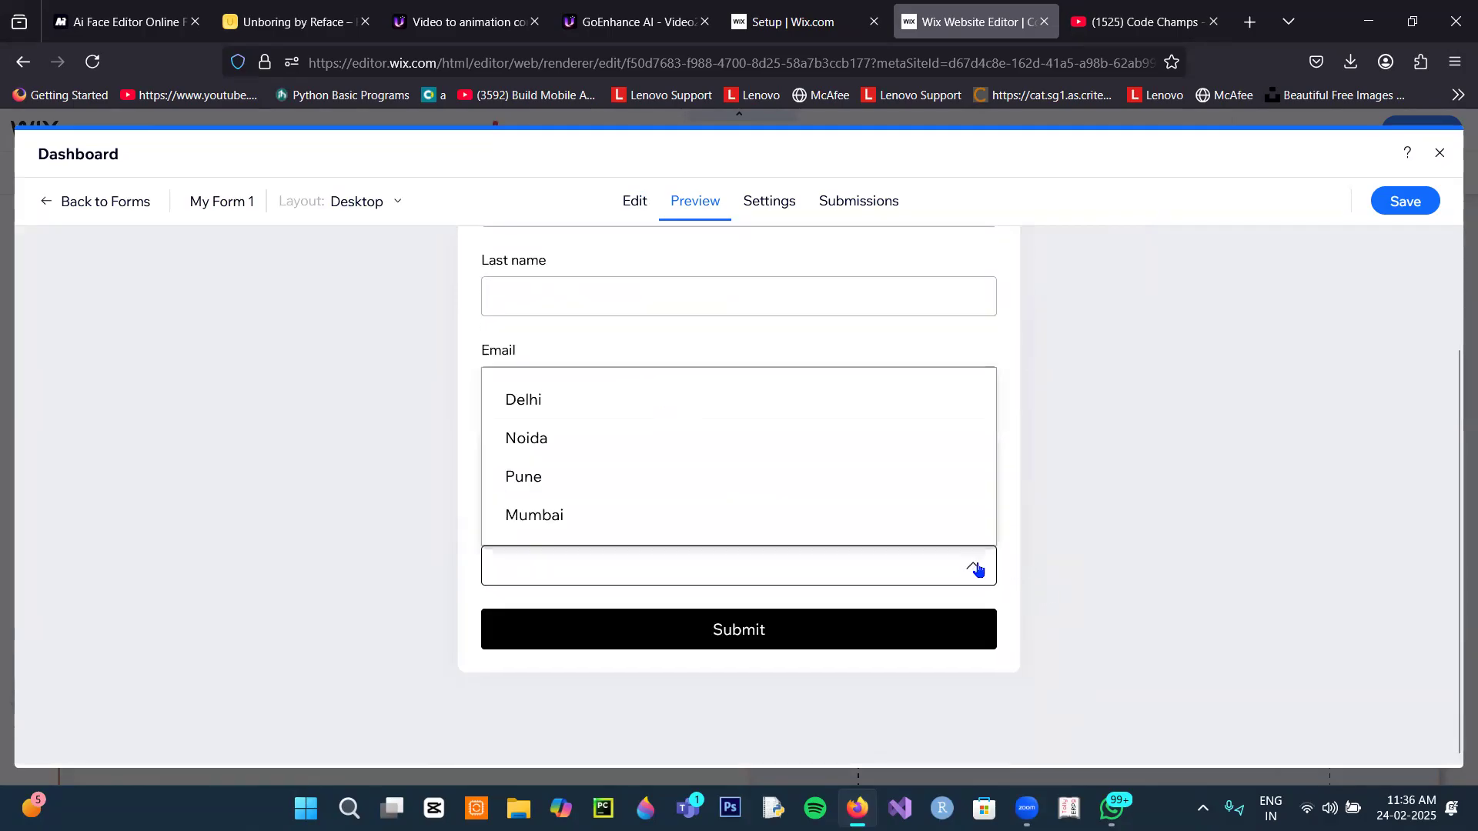
click(562, 436)
Step: View the form's settings and submissions, then leave for the forms list, saving changes
click(783, 215)
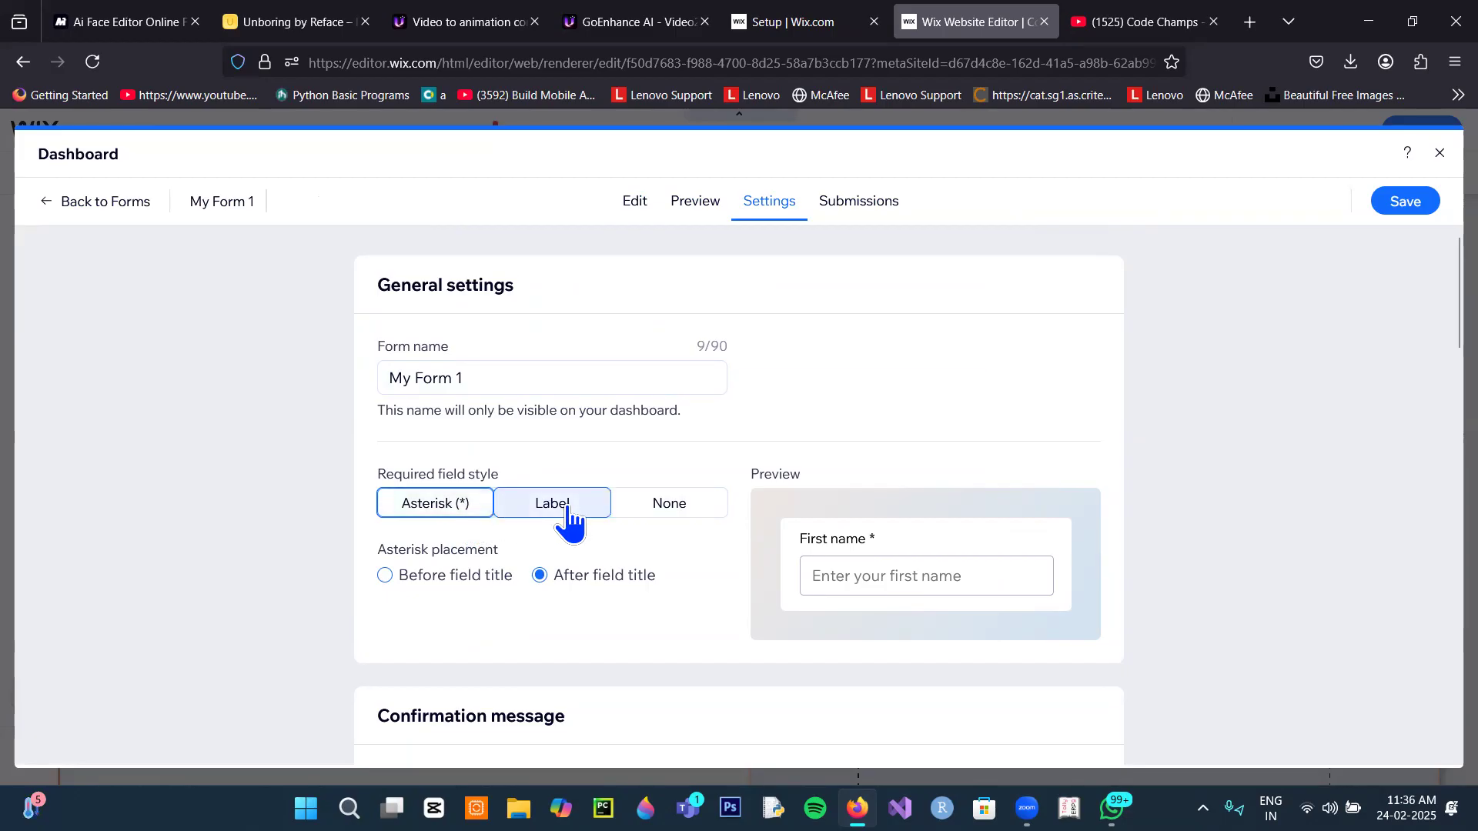
click(851, 207)
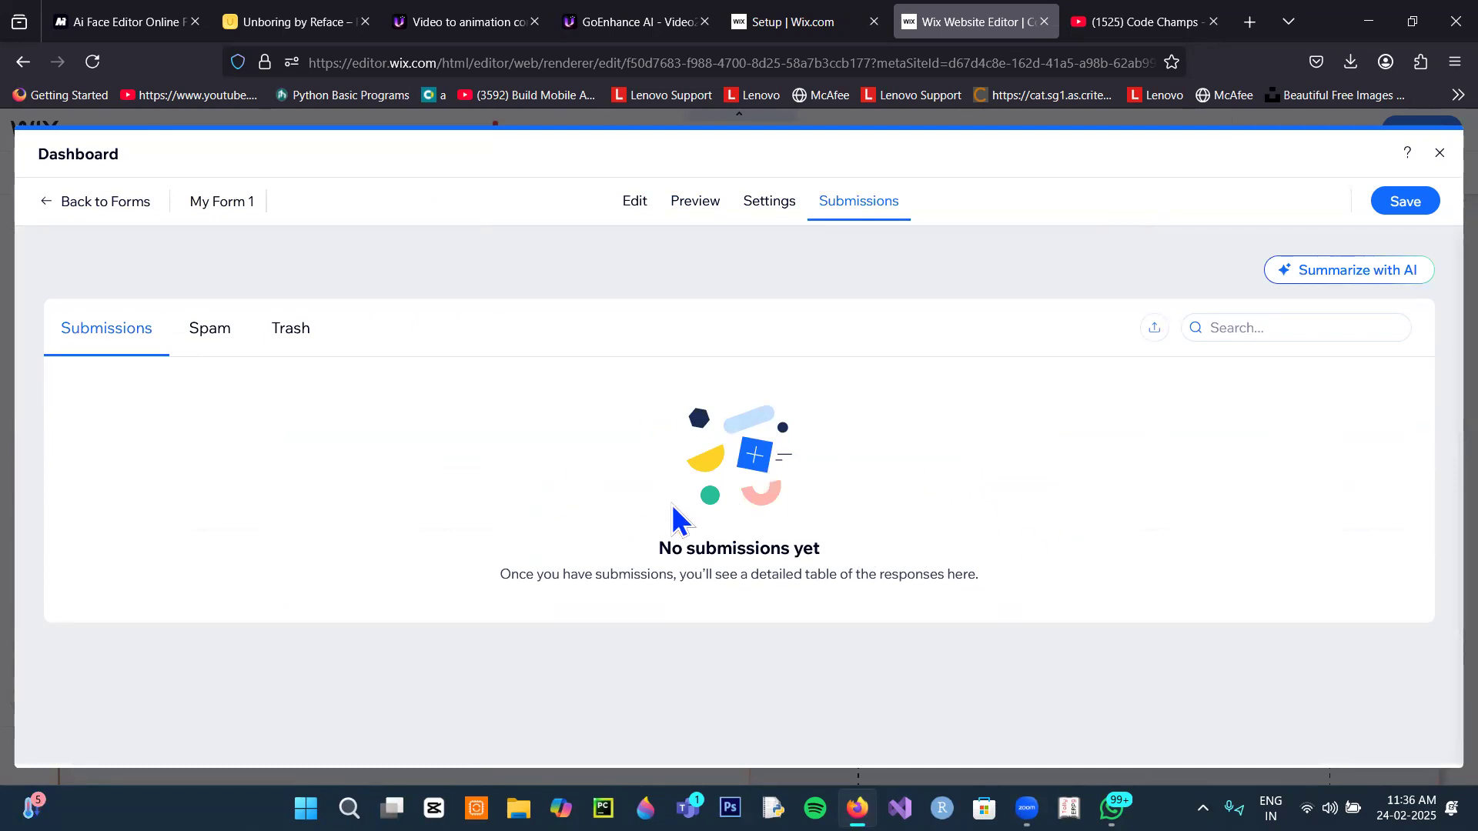
click(80, 204)
click(866, 516)
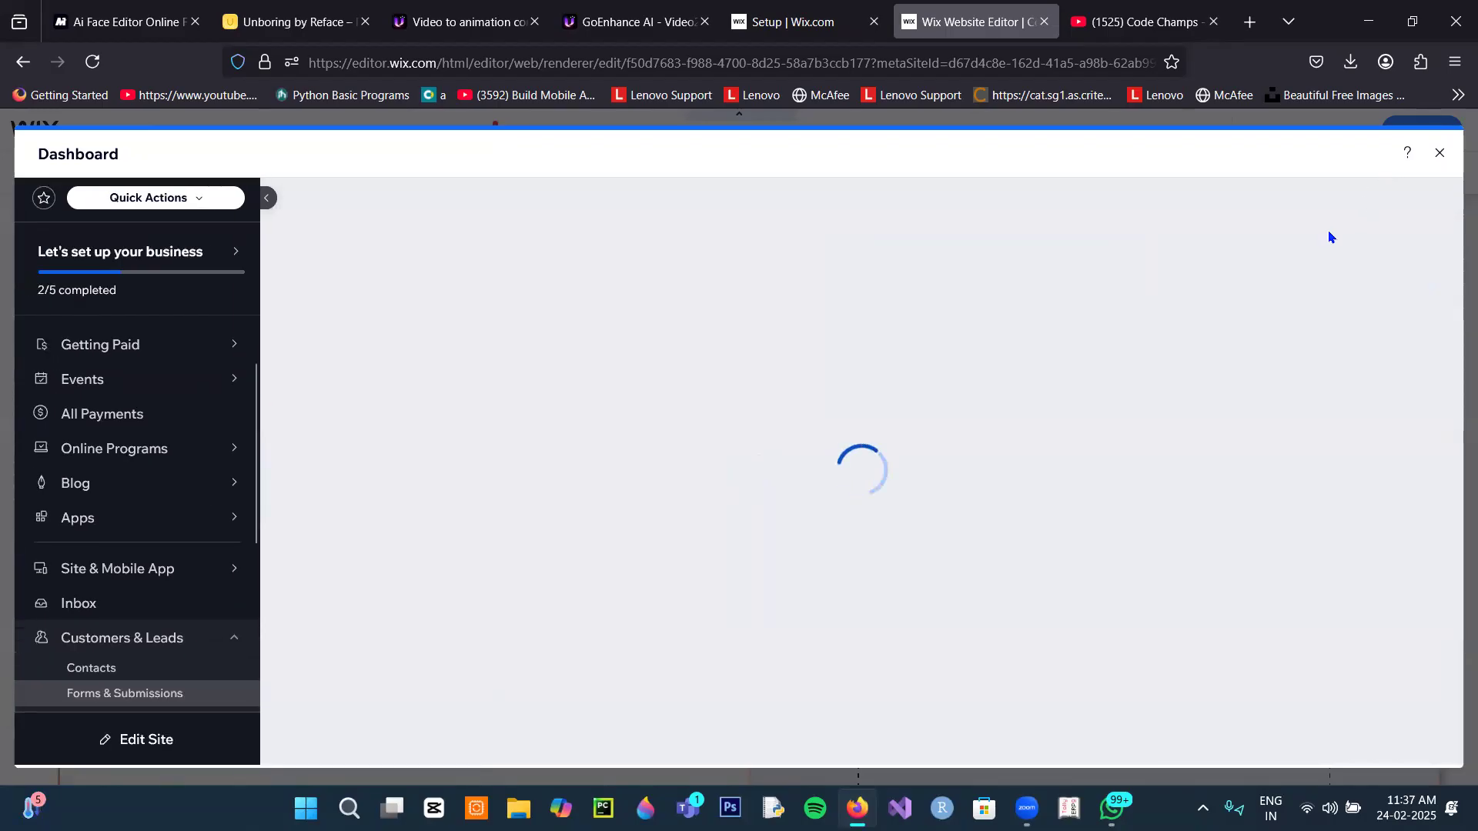
Step: Close the dashboard, check the footer's Registration Office text and contact form, and publish the site
click(1438, 155)
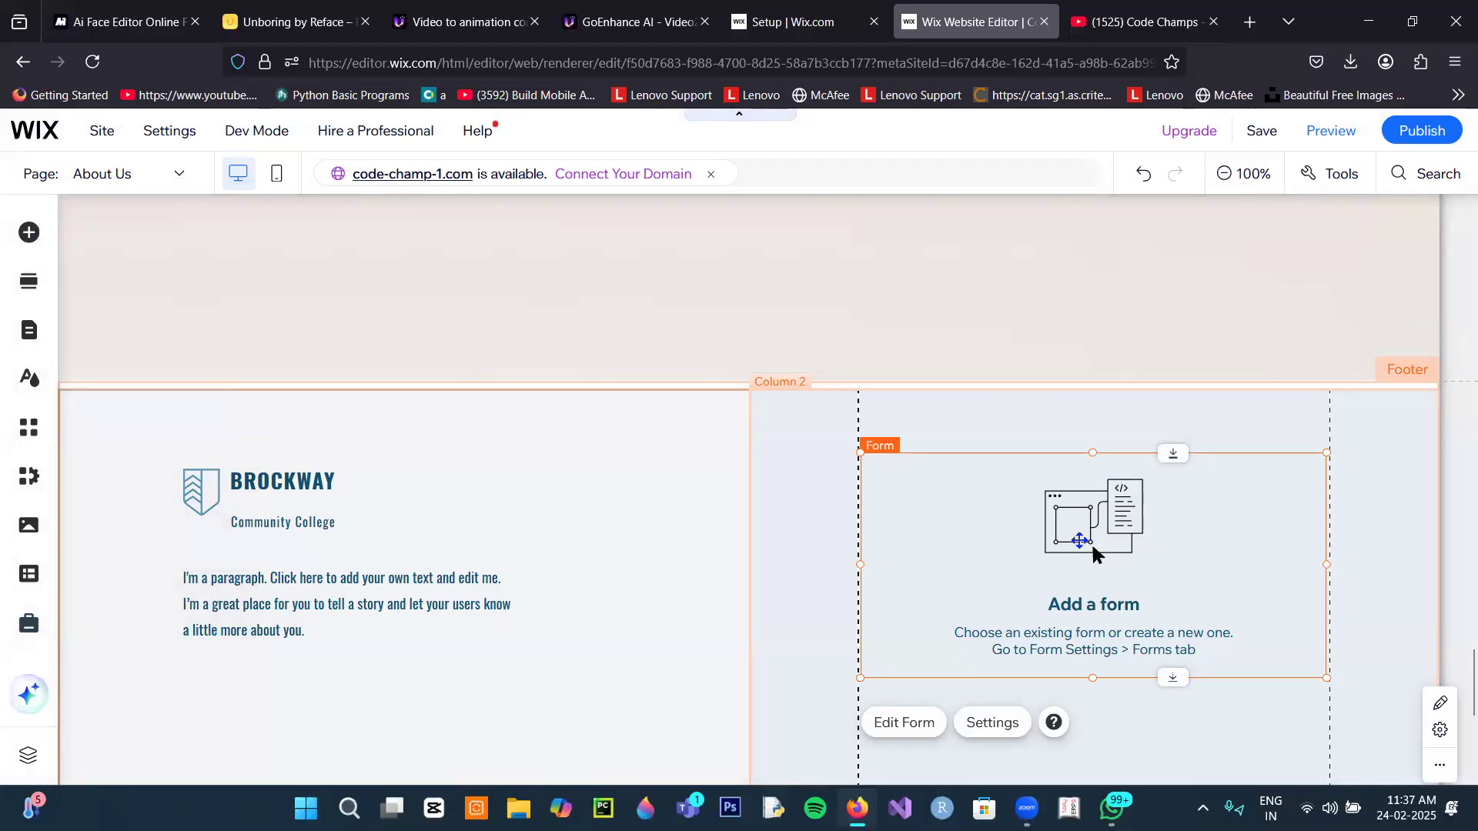
scroll(504, 567, down, 3)
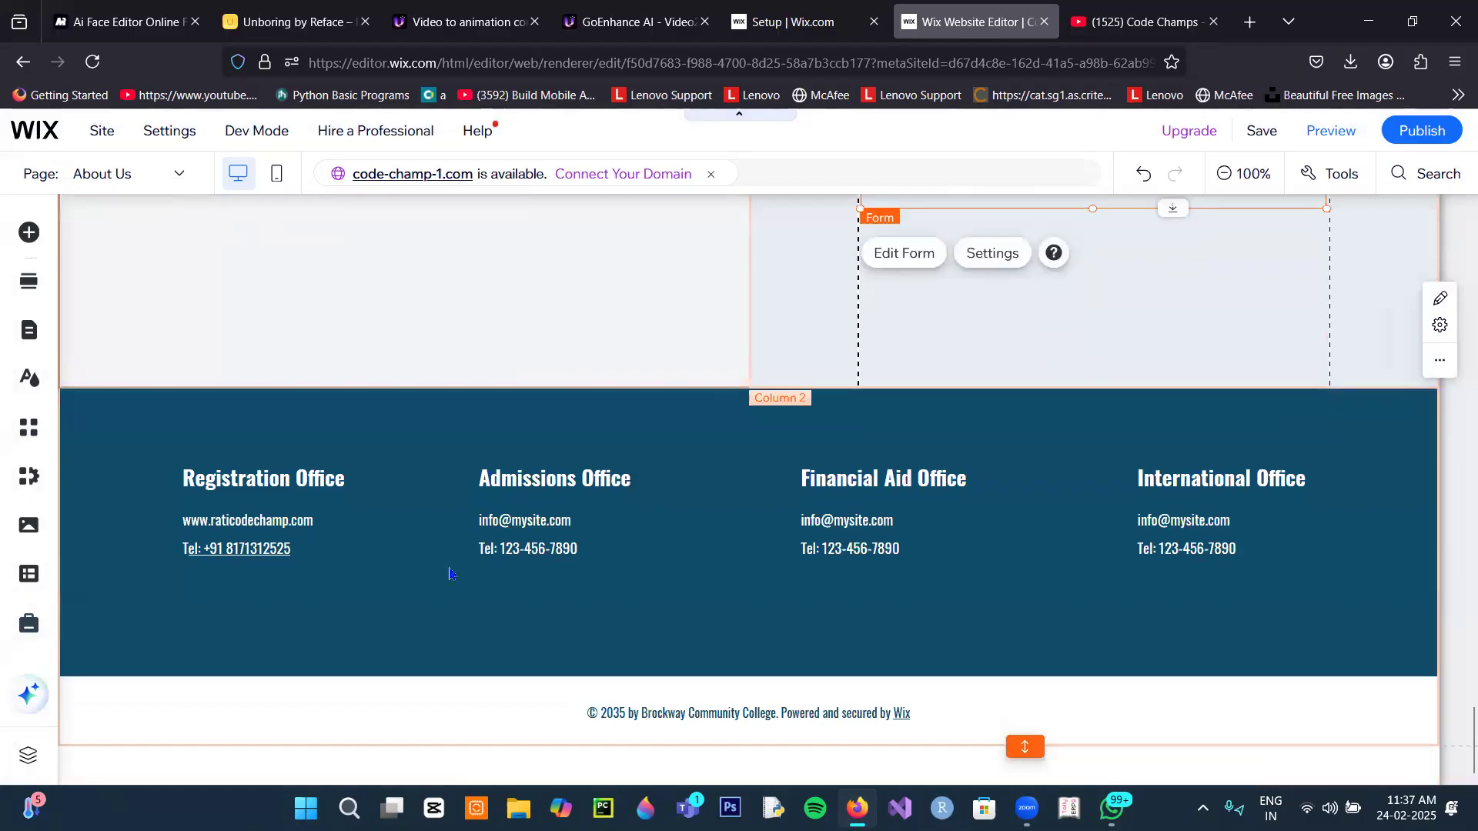
click(225, 555)
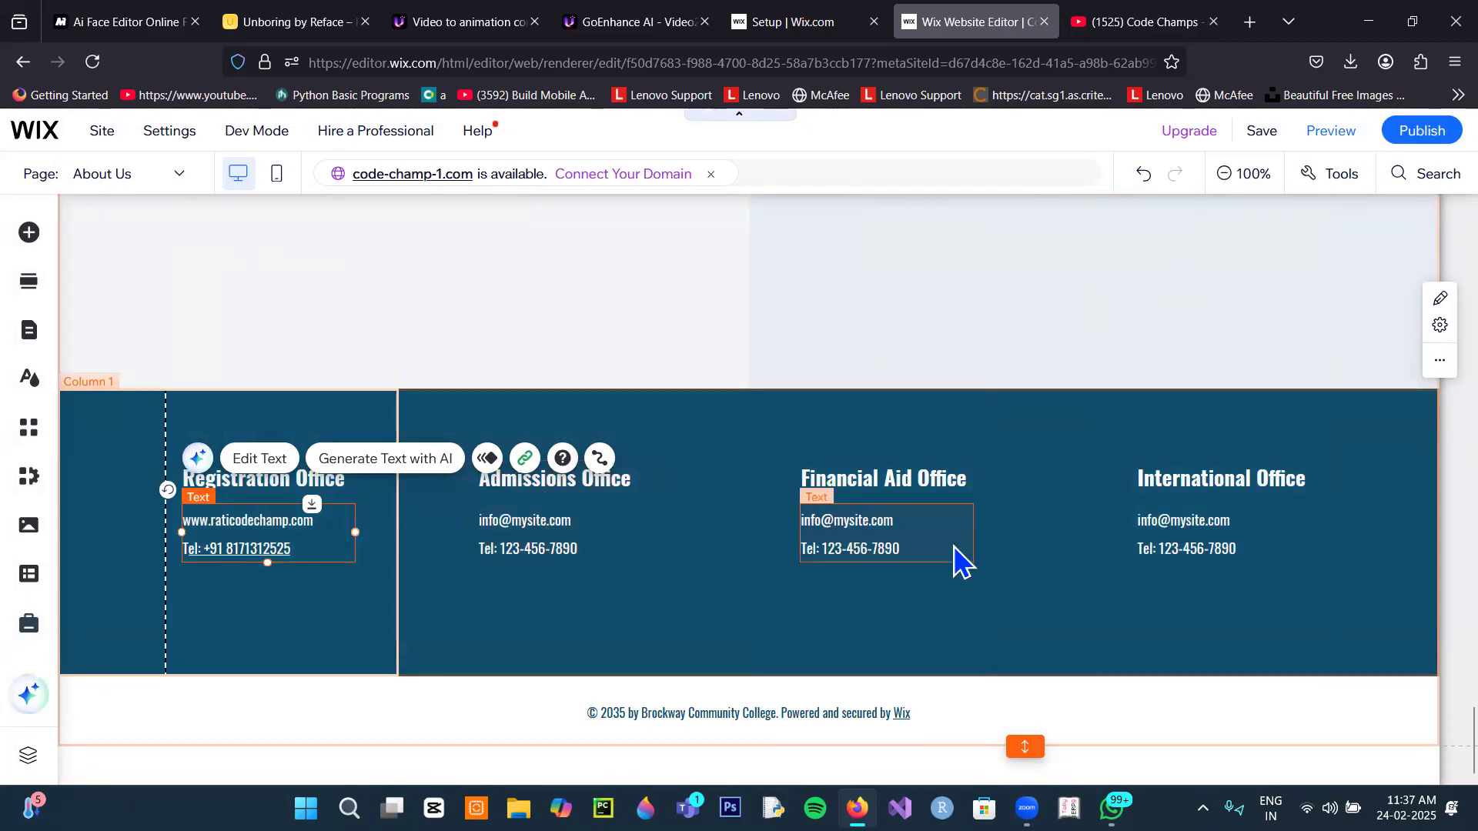
scroll(953, 561, up, 6)
scroll(973, 570, down, 6)
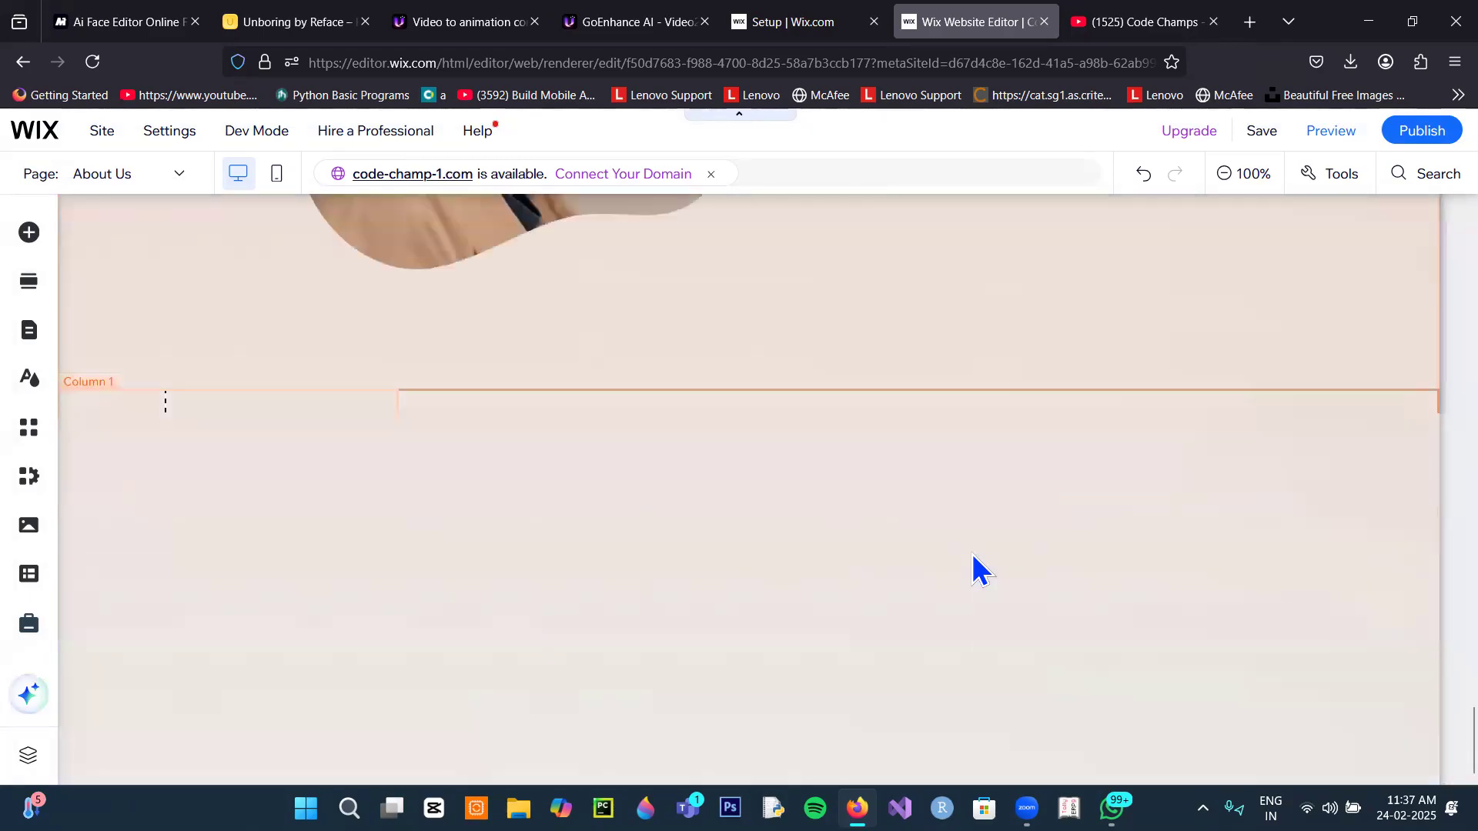
scroll(976, 567, up, 5)
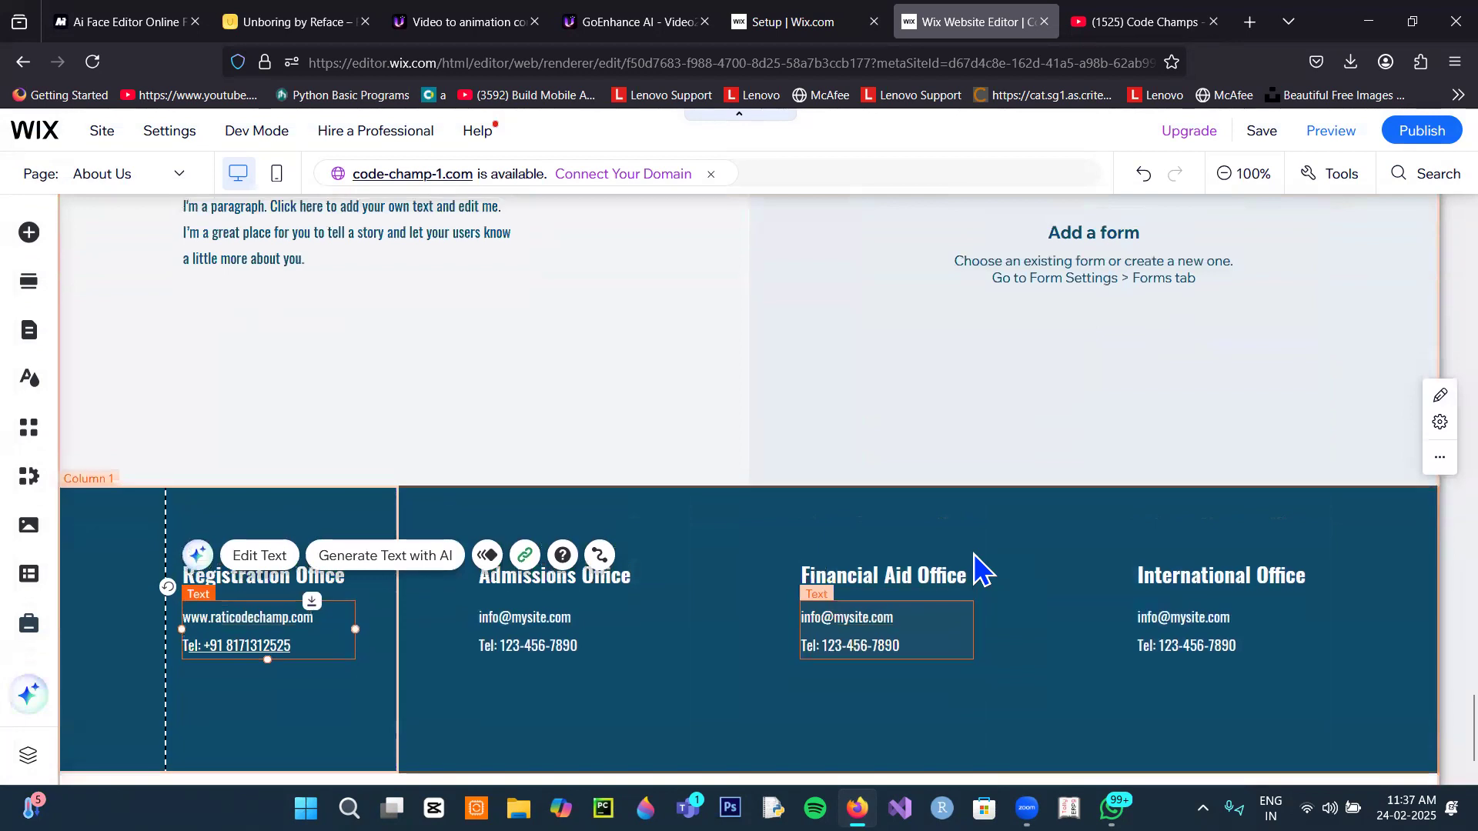
click(1094, 470)
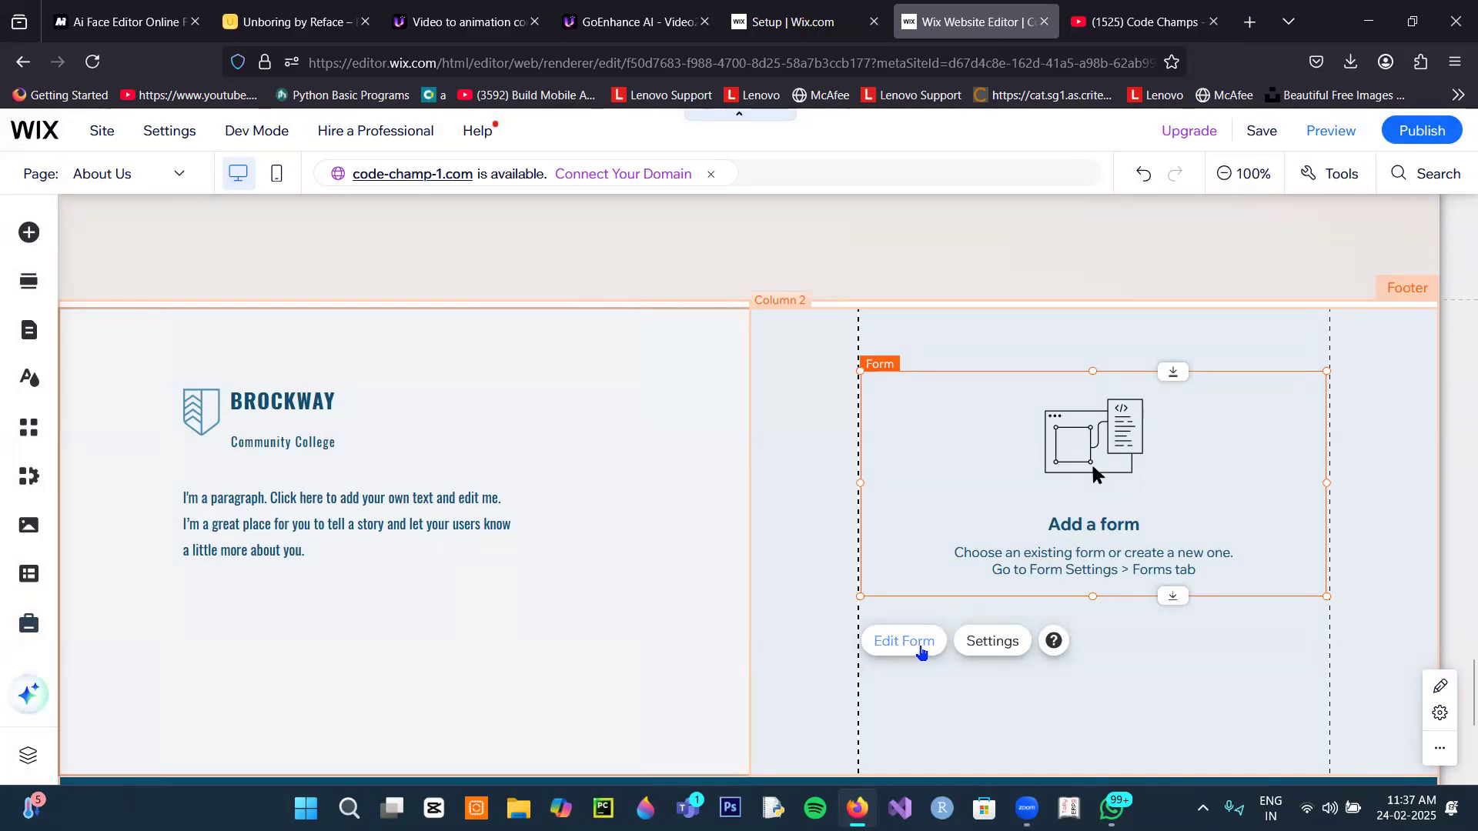
click(1431, 139)
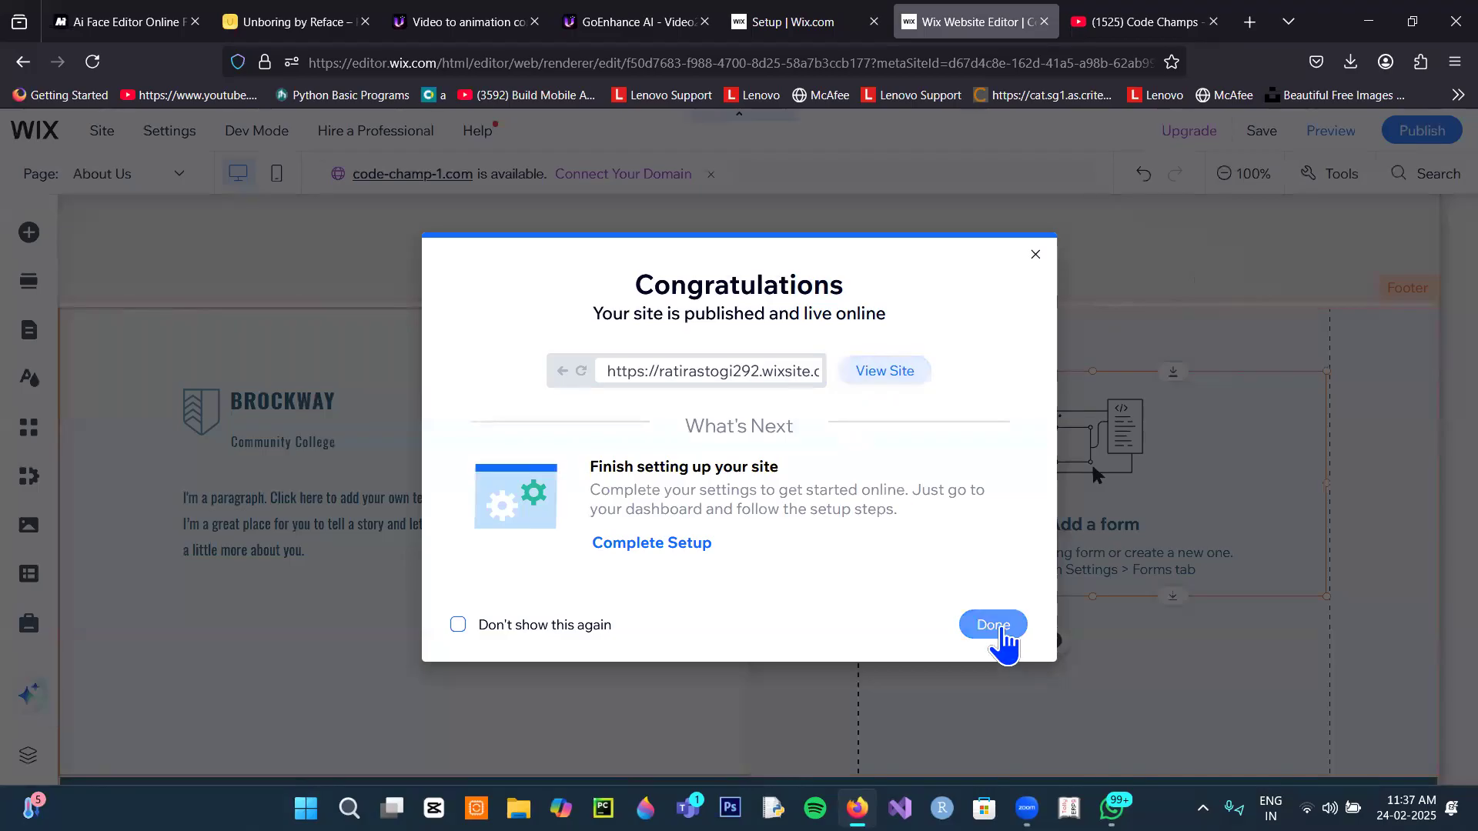
Step: Close the Congratulations publish dialog and view the About Us page in Preview mode
click(1001, 627)
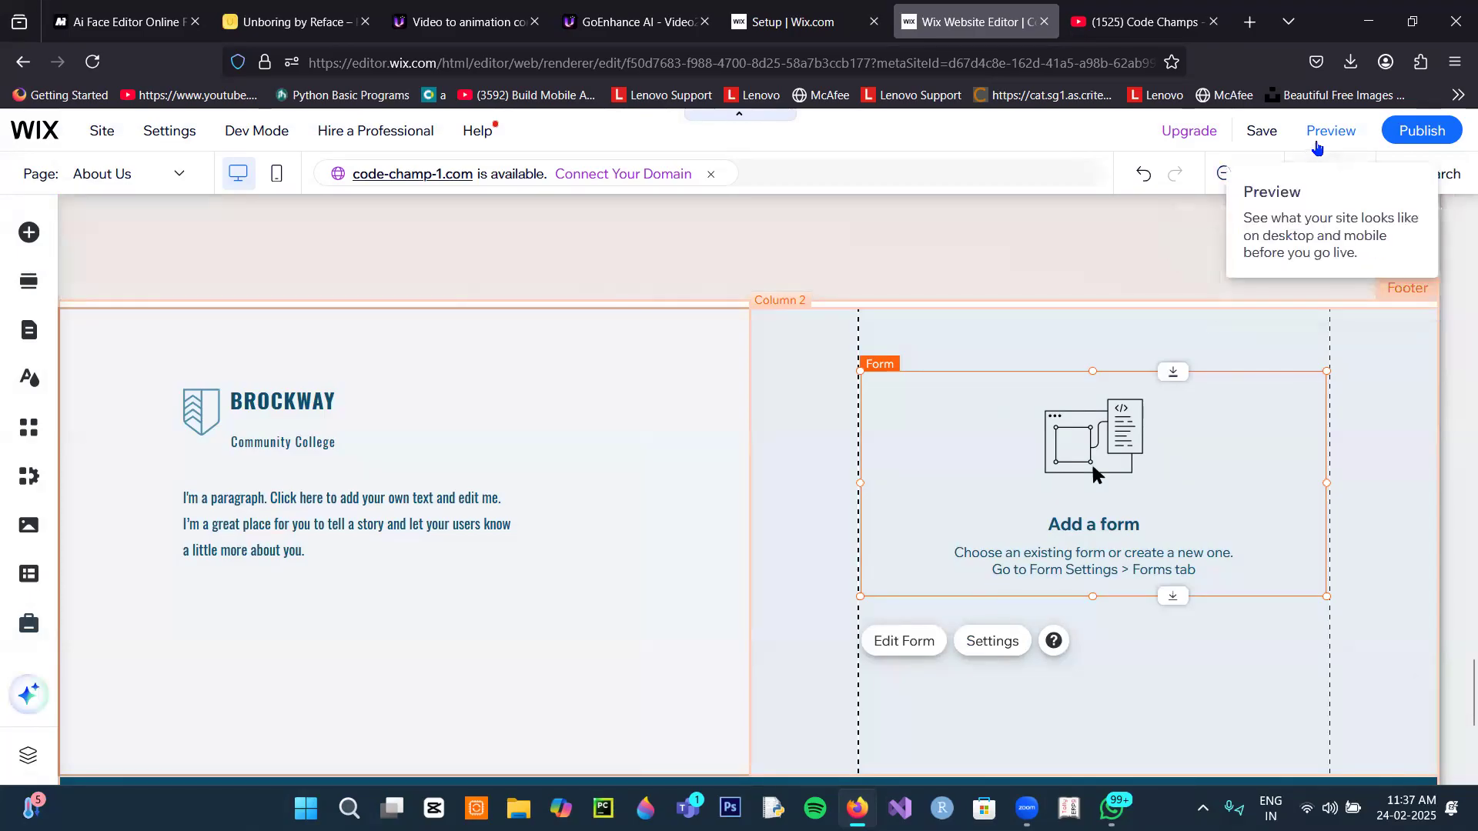
click(1325, 138)
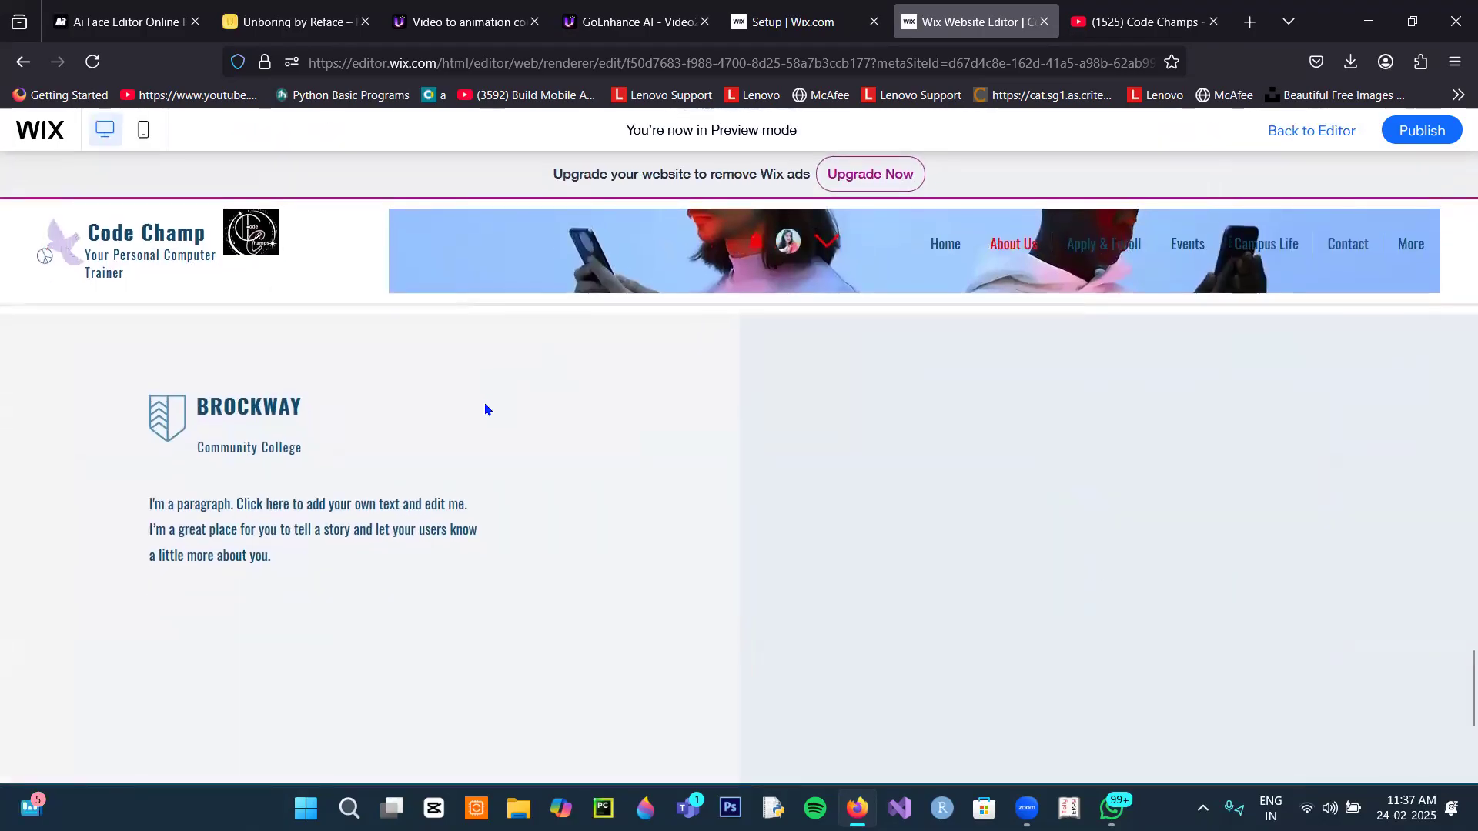
click(1011, 254)
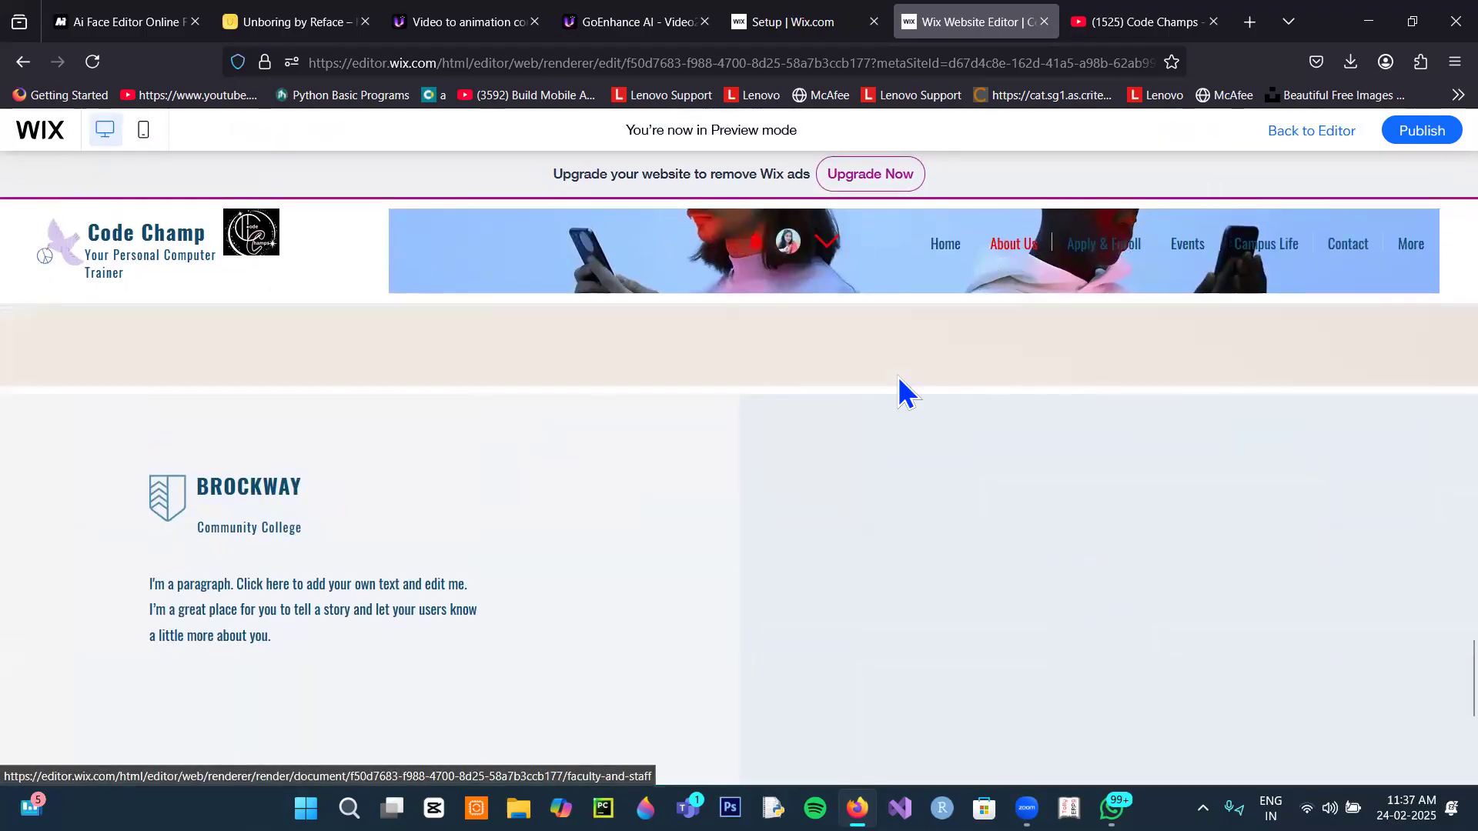
scroll(925, 459, up, 15)
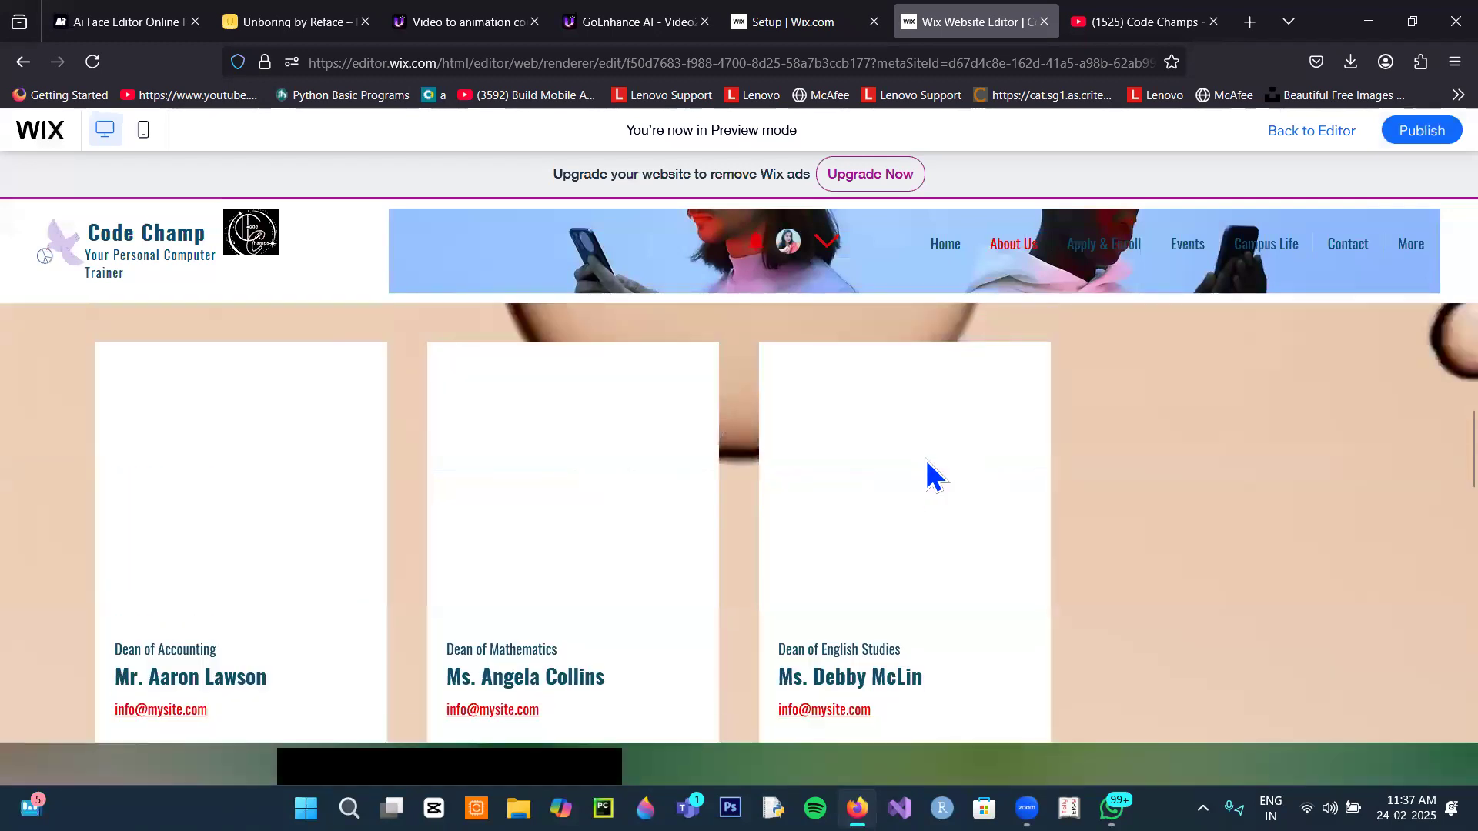
scroll(926, 459, up, 15)
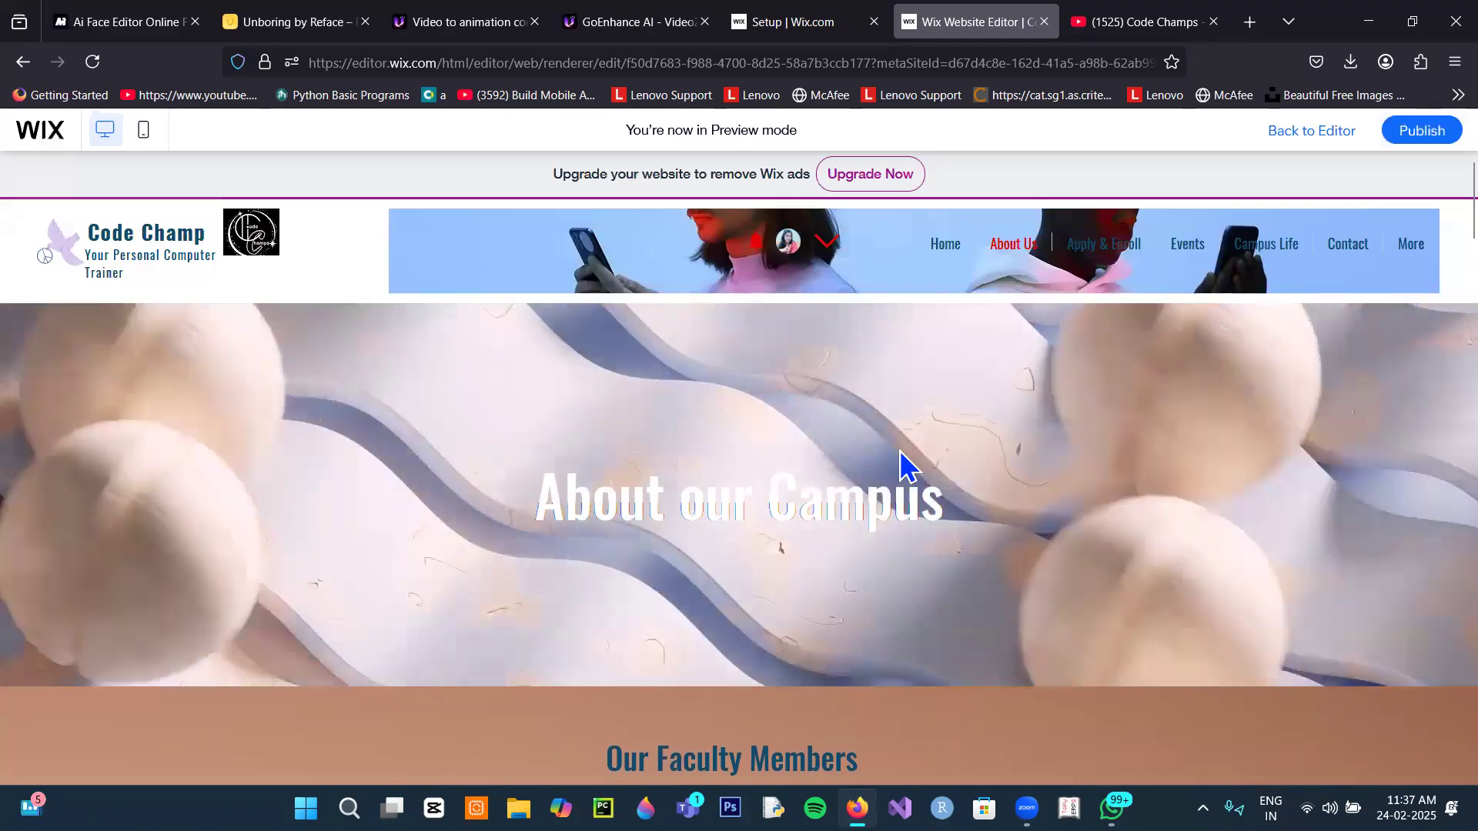
scroll(899, 450, down, 5)
scroll(899, 451, down, 15)
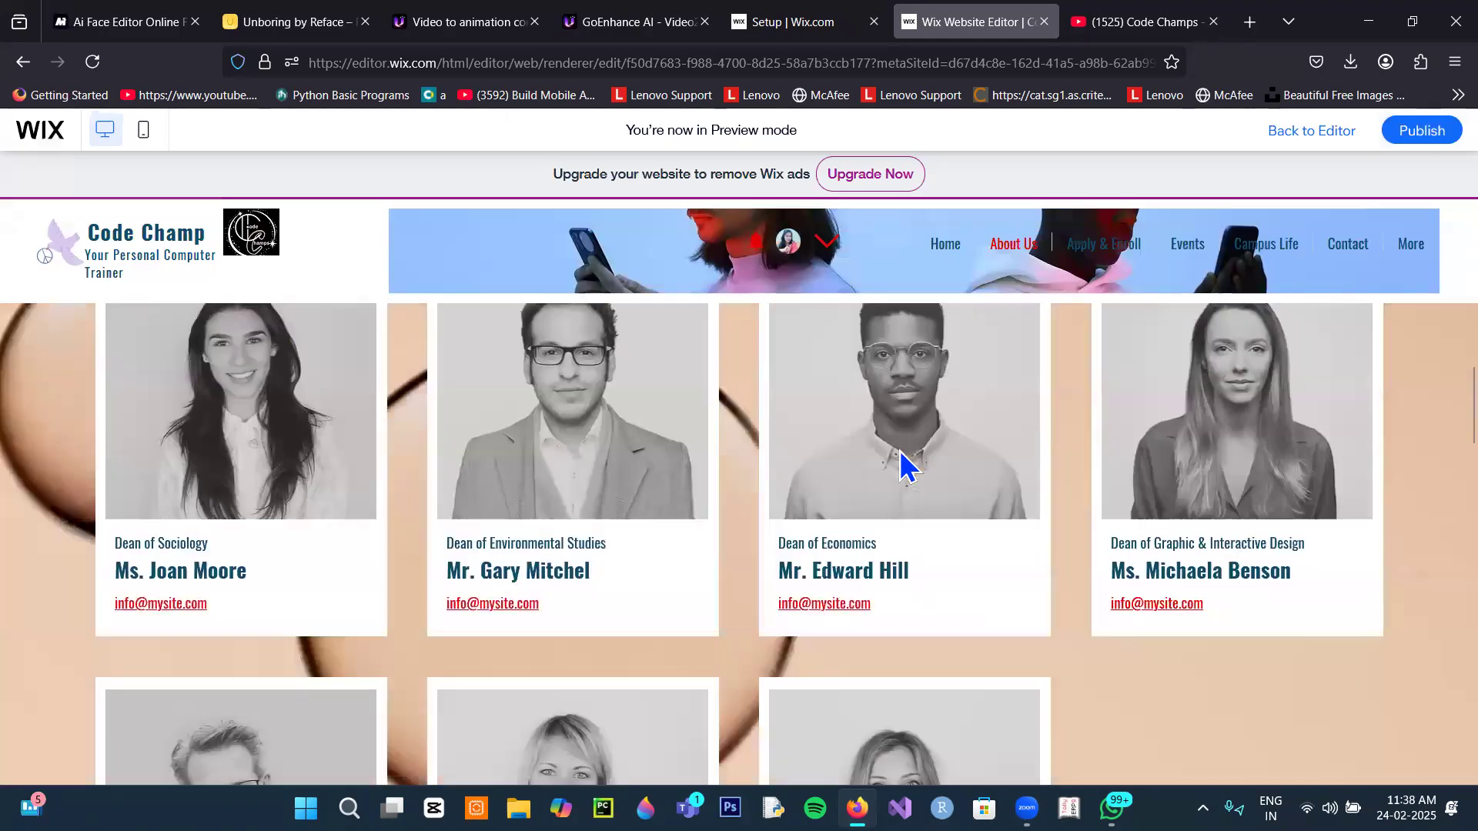
scroll(901, 450, up, 5)
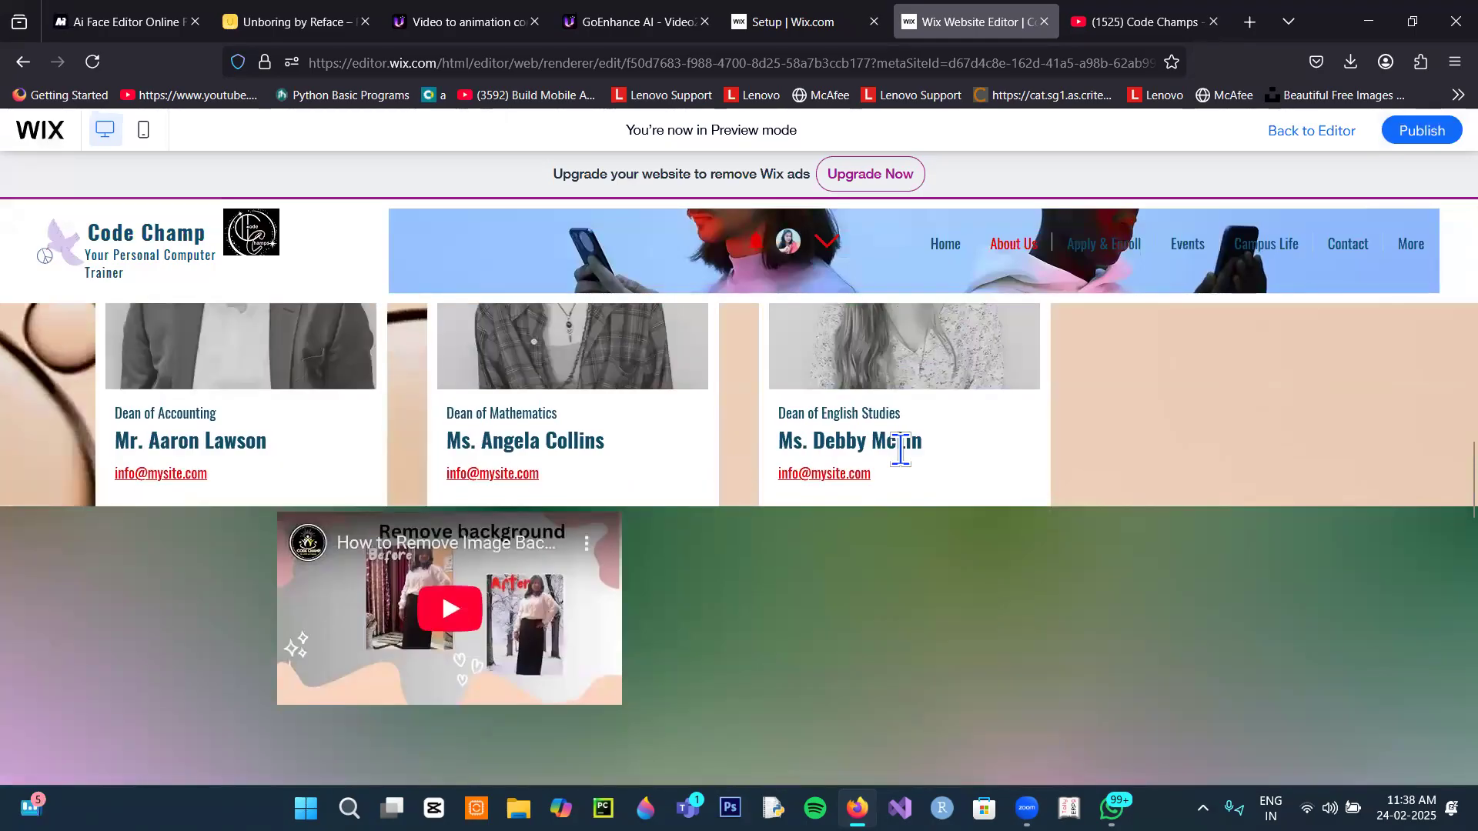
scroll(901, 451, down, 7)
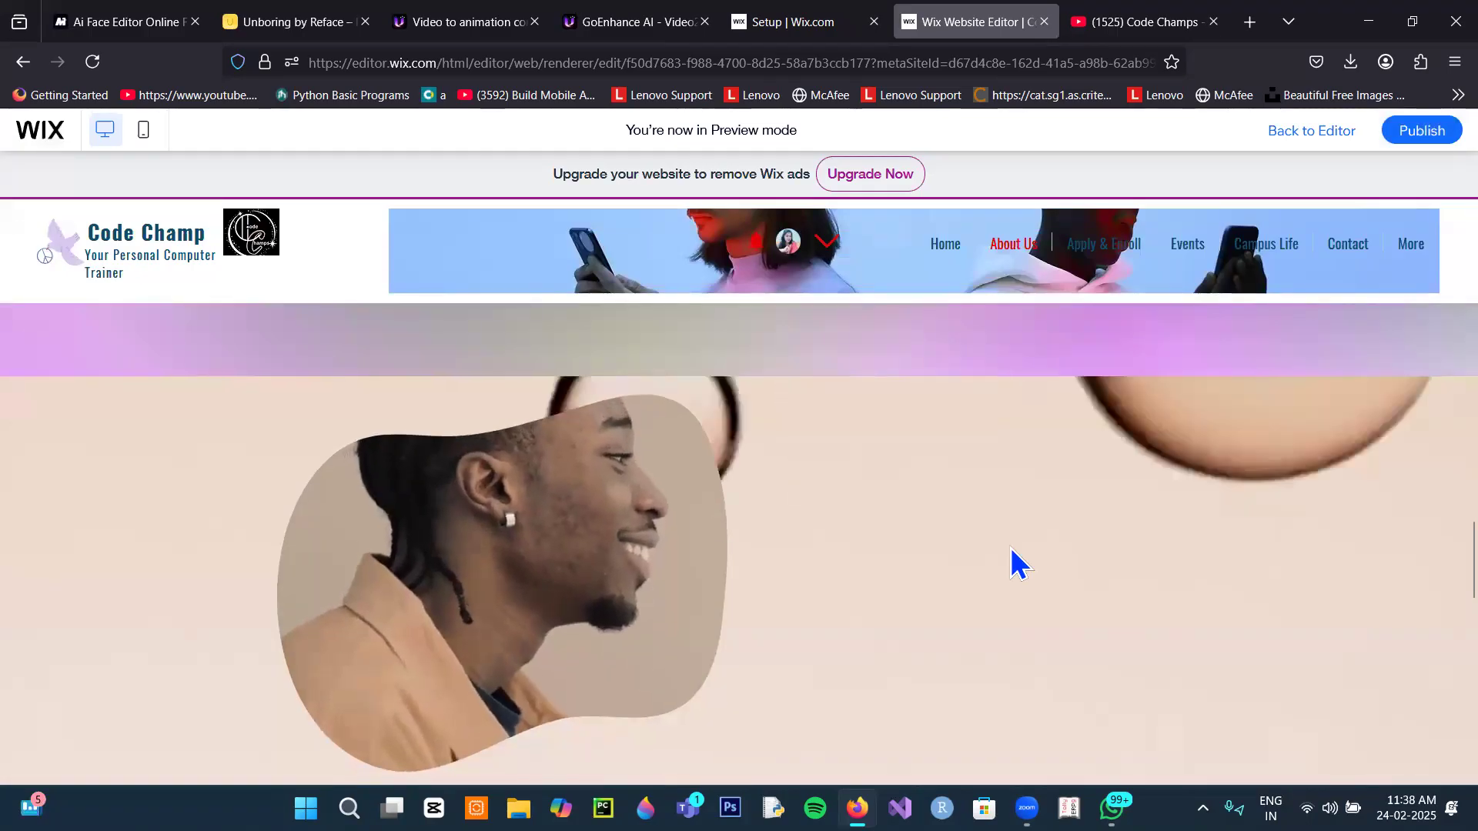
scroll(1009, 548, down, 5)
scroll(1001, 550, down, 5)
scroll(1187, 505, up, 2)
scroll(1186, 505, down, 3)
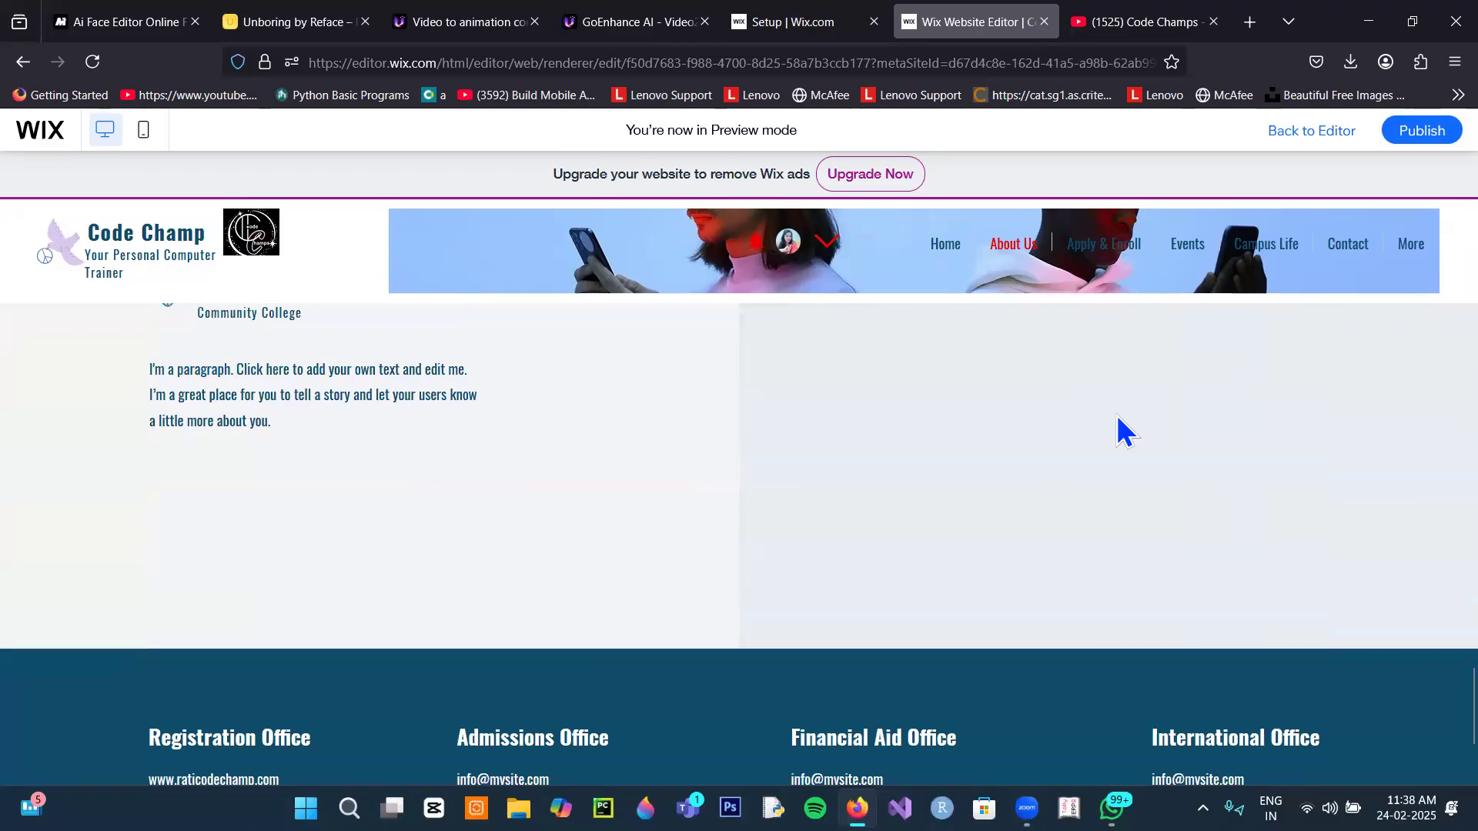
scroll(1117, 417, down, 3)
scroll(1093, 446, up, 5)
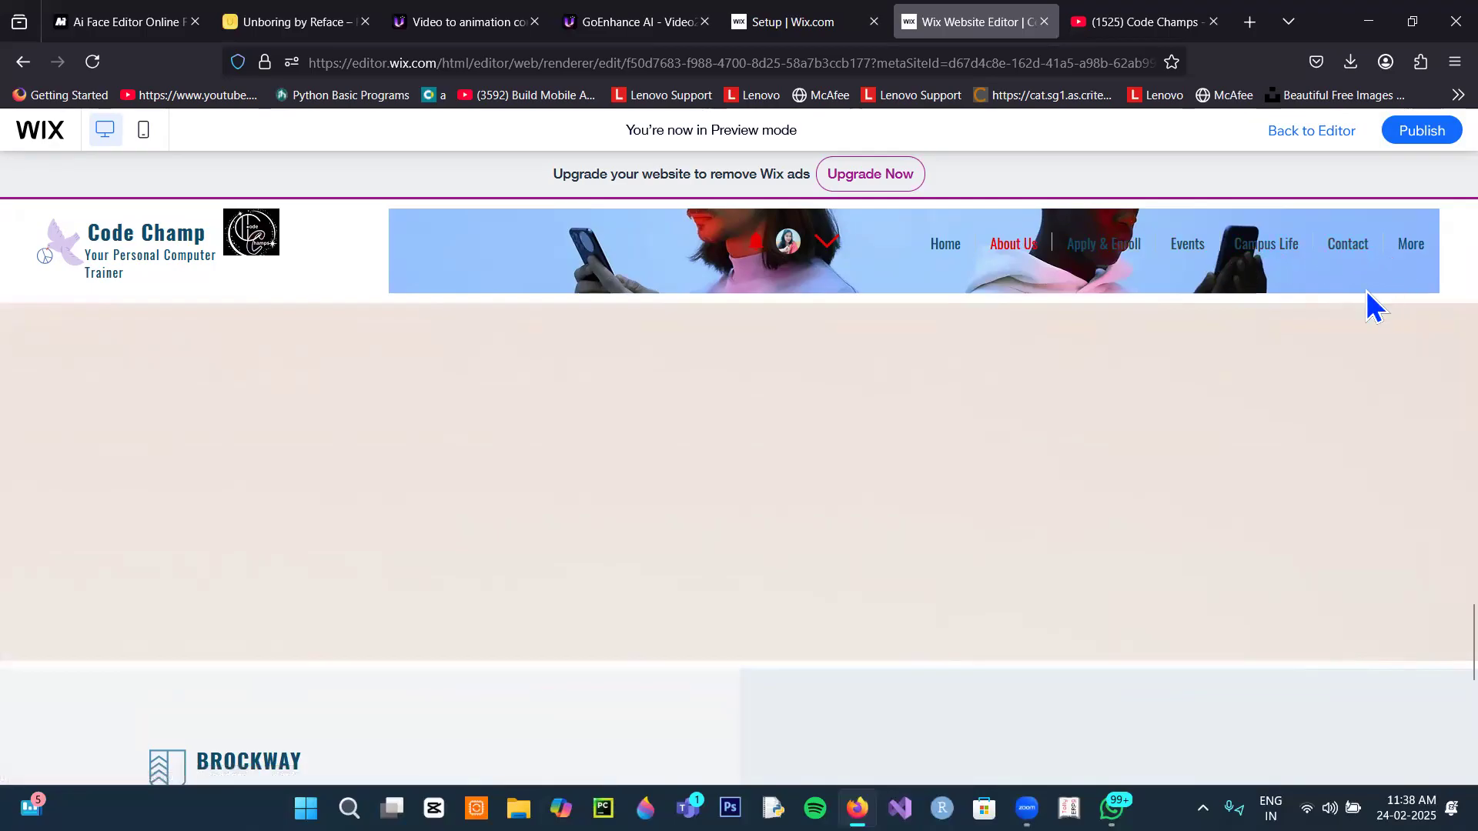
scroll(1354, 377, up, 10)
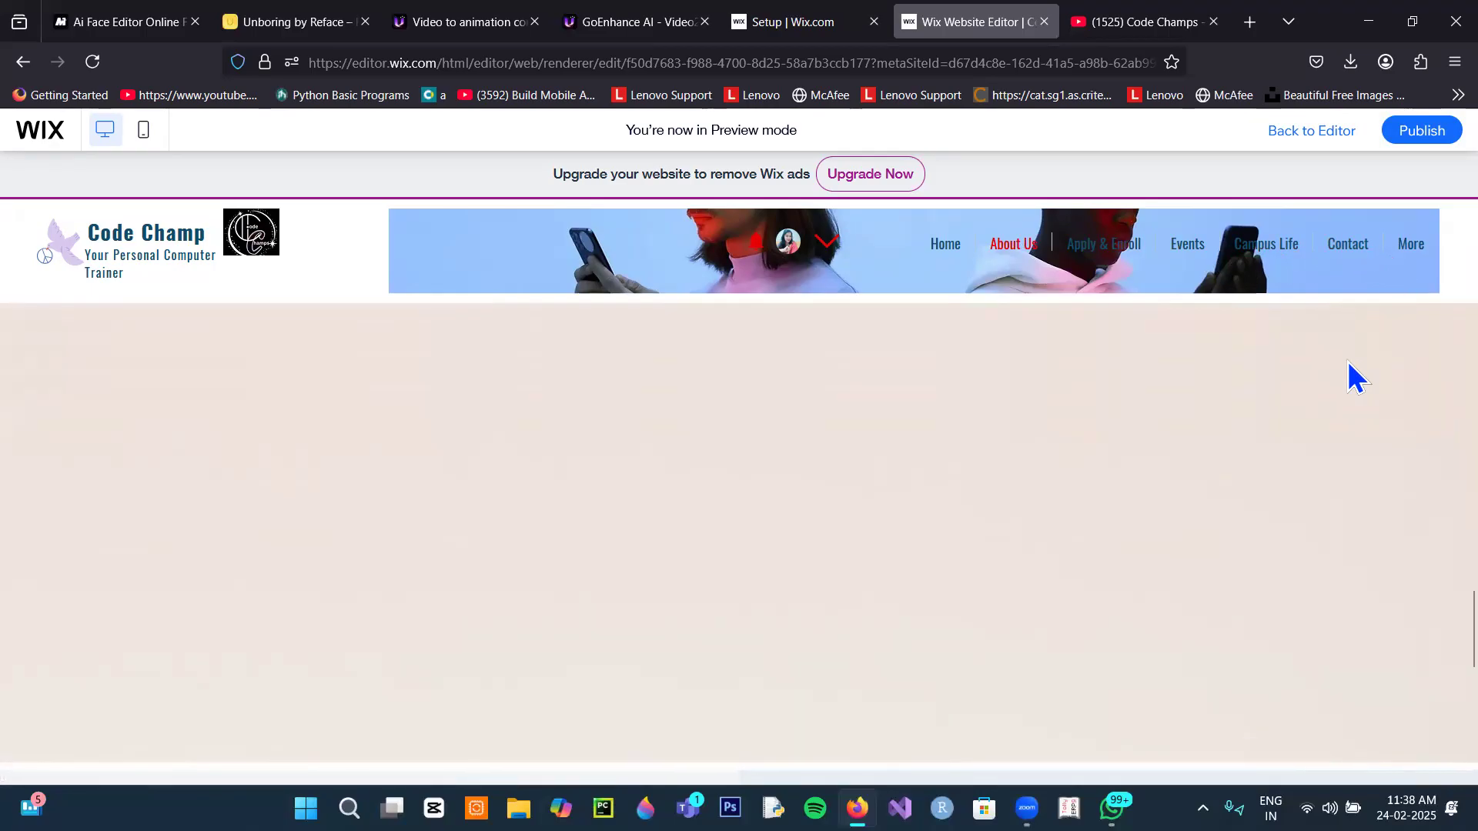
scroll(1319, 356, up, 5)
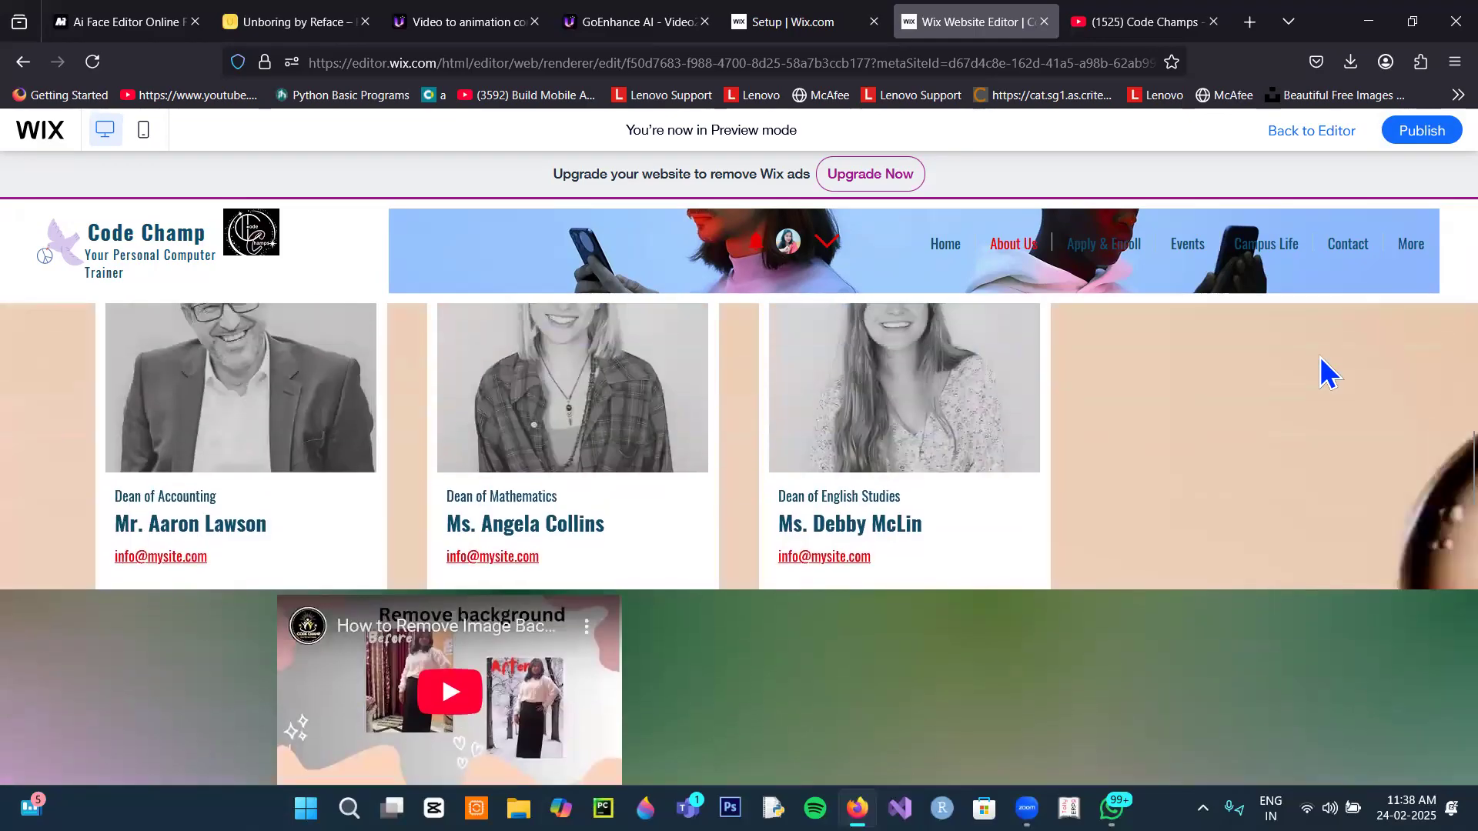
scroll(1320, 356, up, 5)
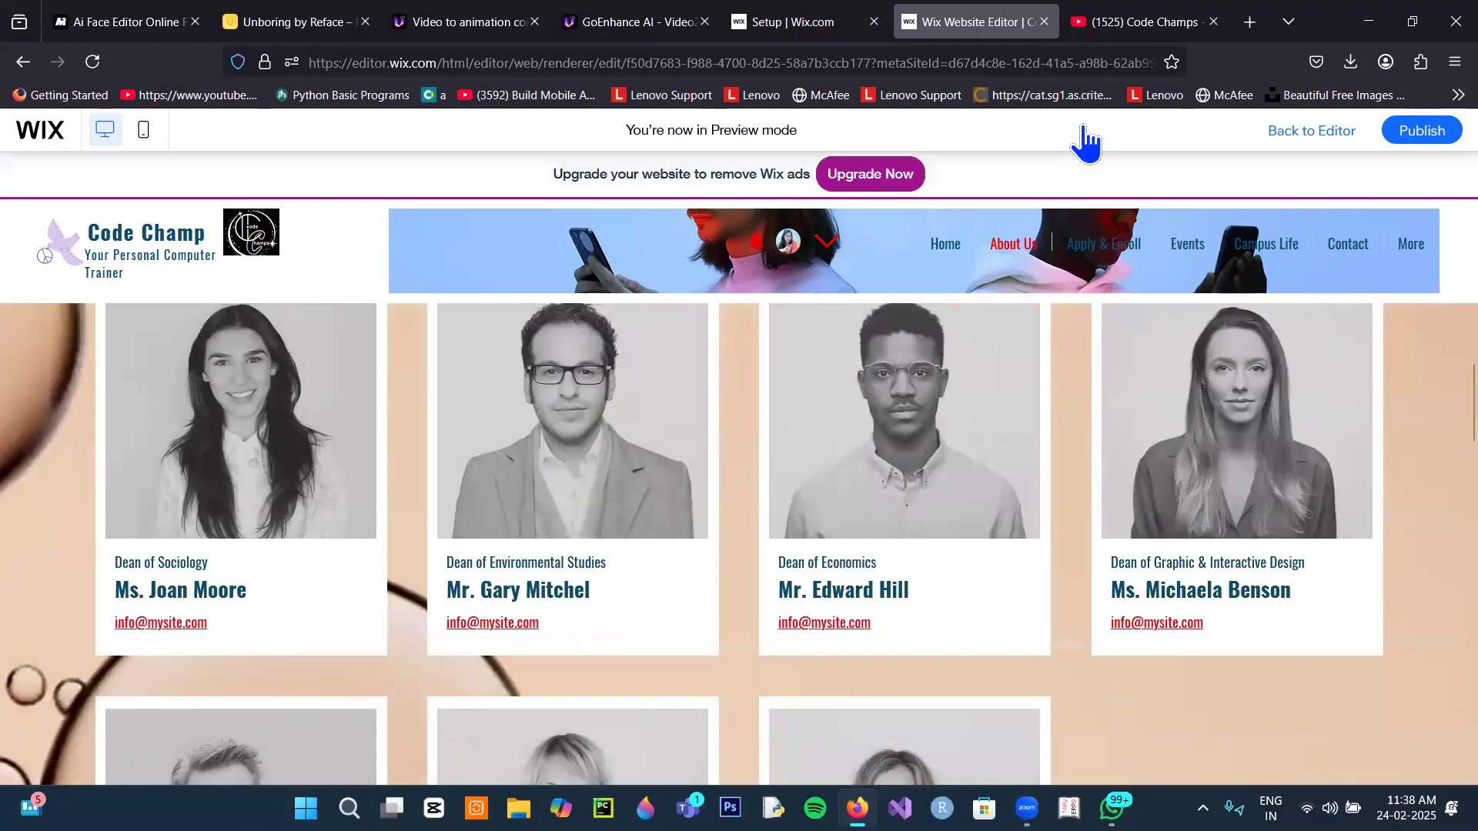